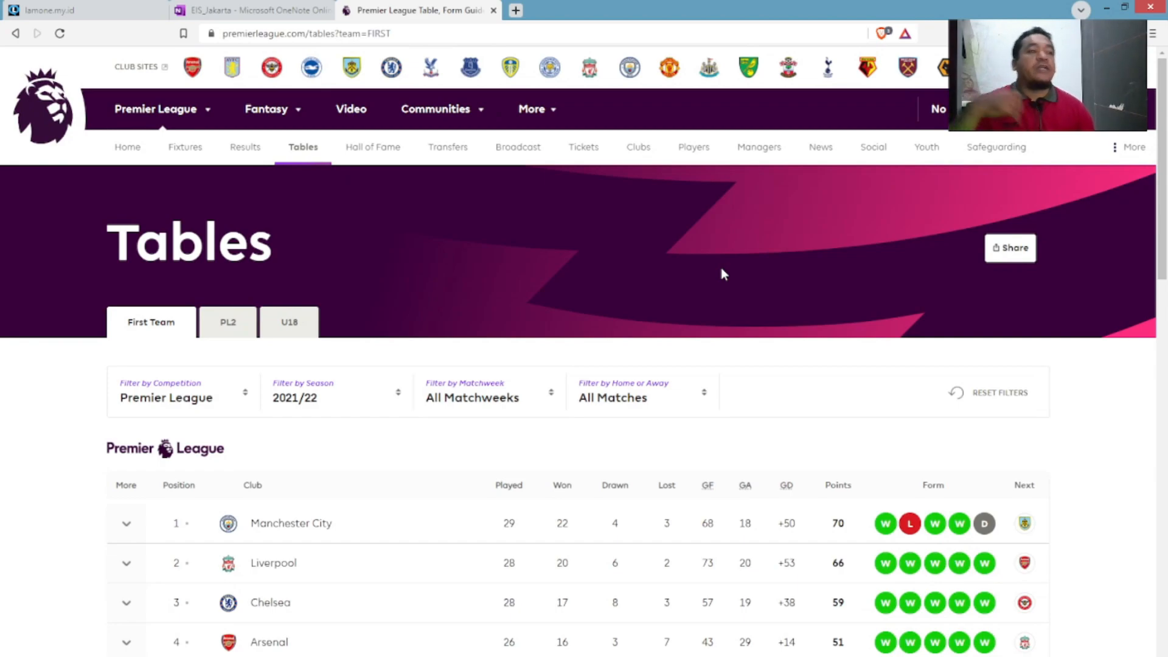
In a new Brave tab, go to Google and search for 'fedora'.
left_click(515, 11)
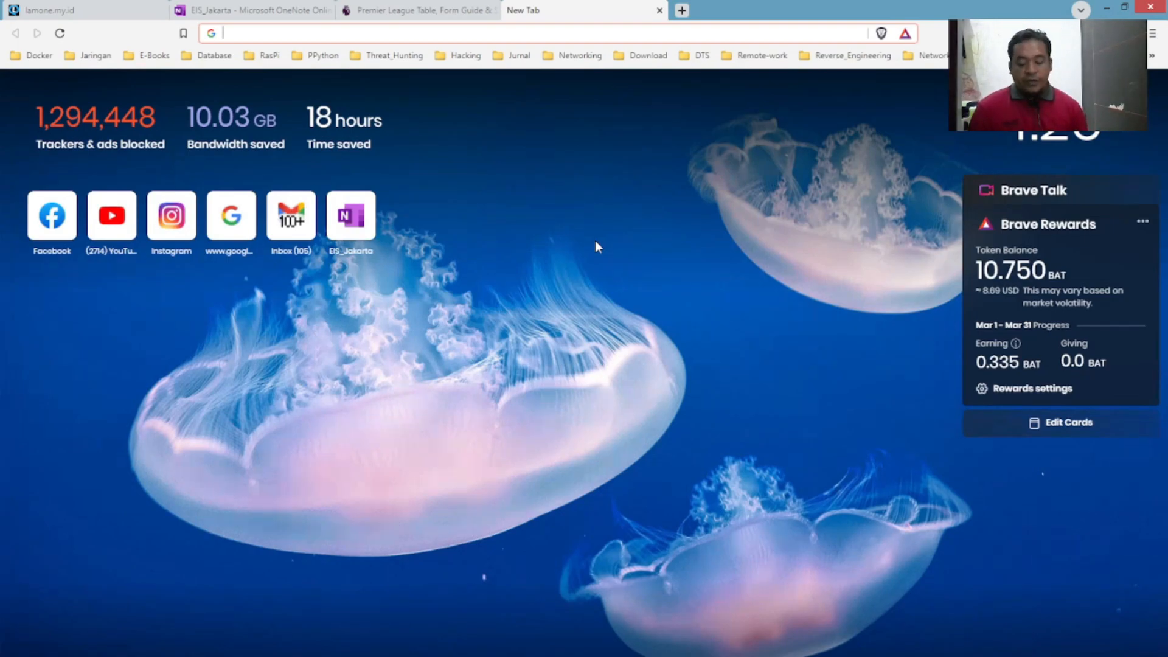
type("google.com")
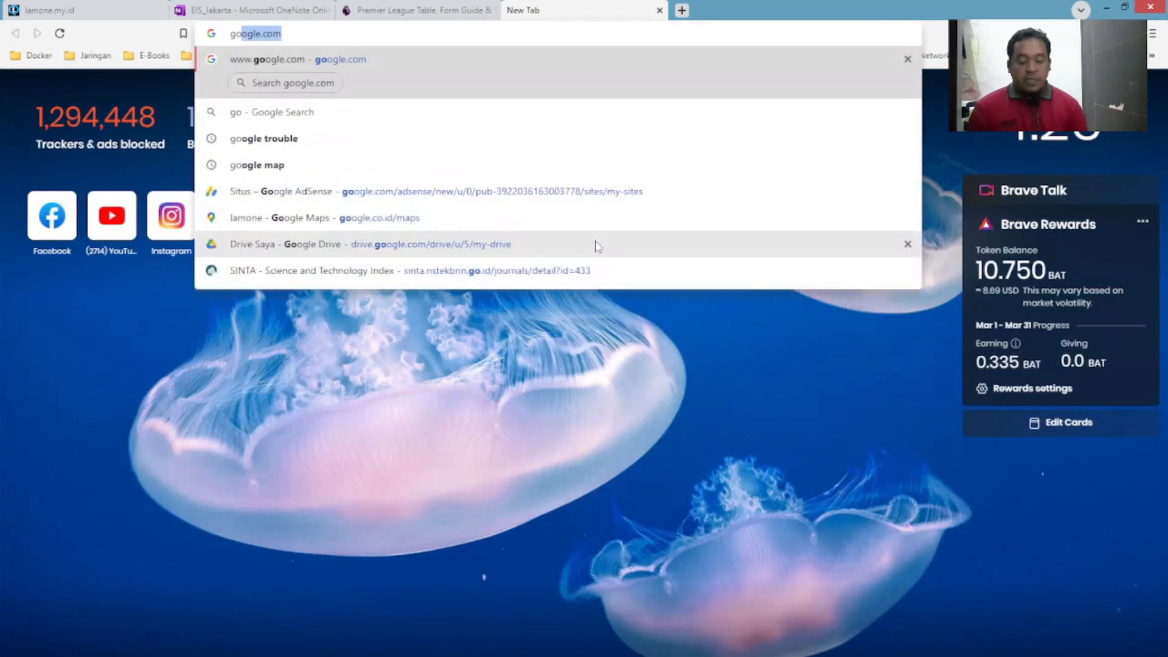
key("Return")
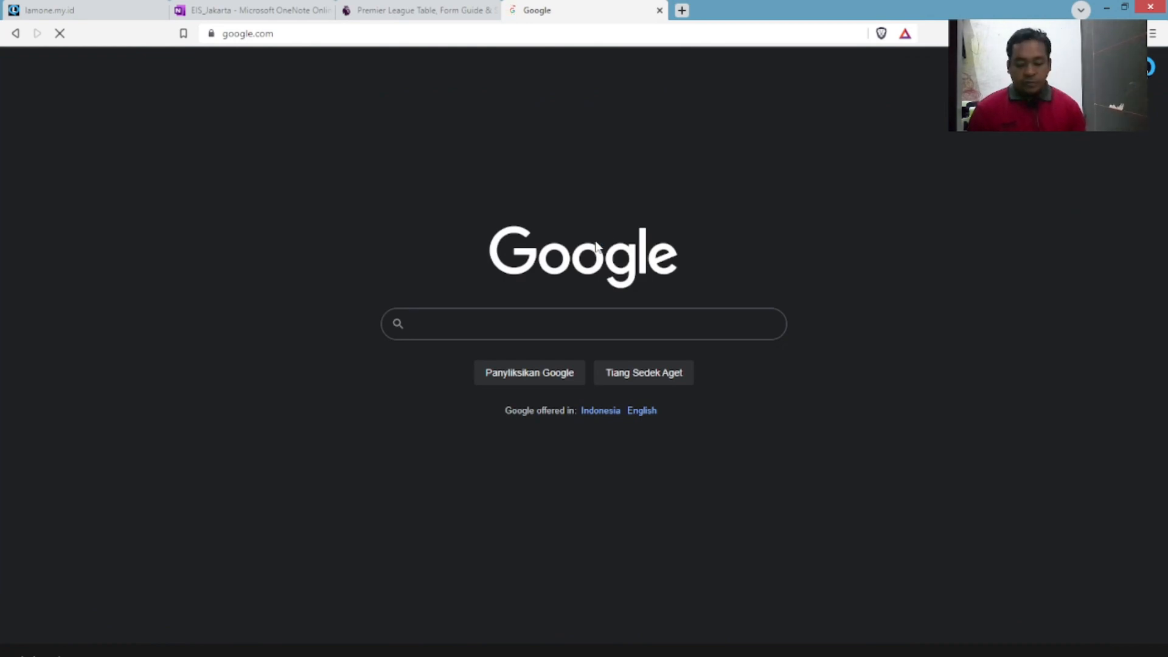
type("fed")
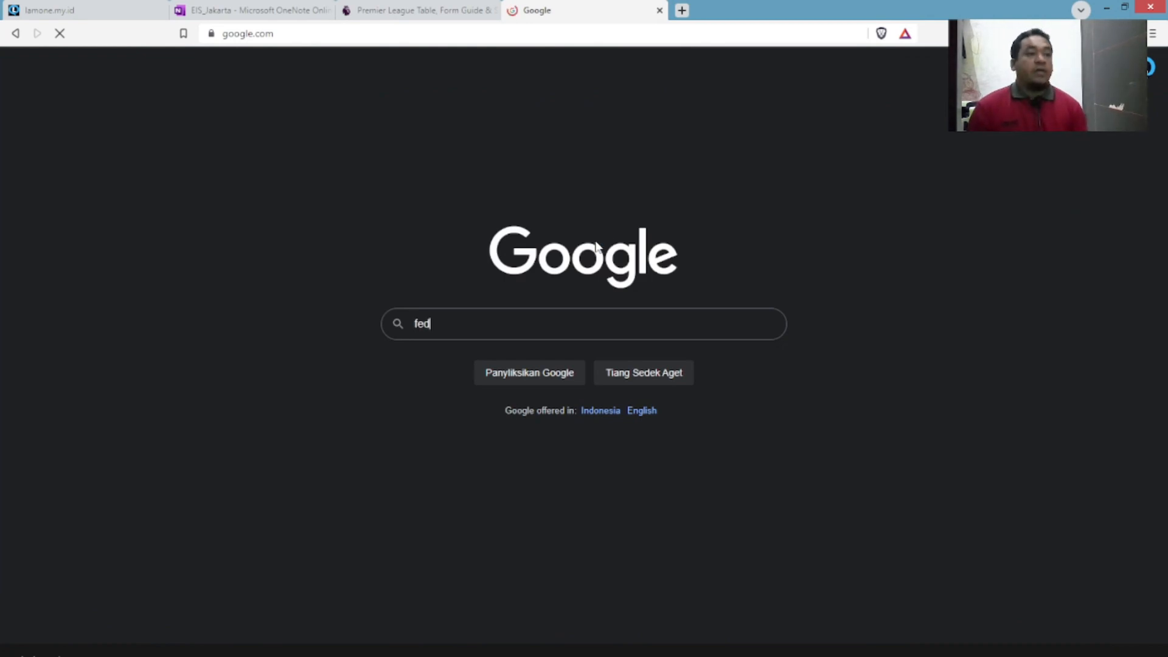
type("ora")
key("Return")
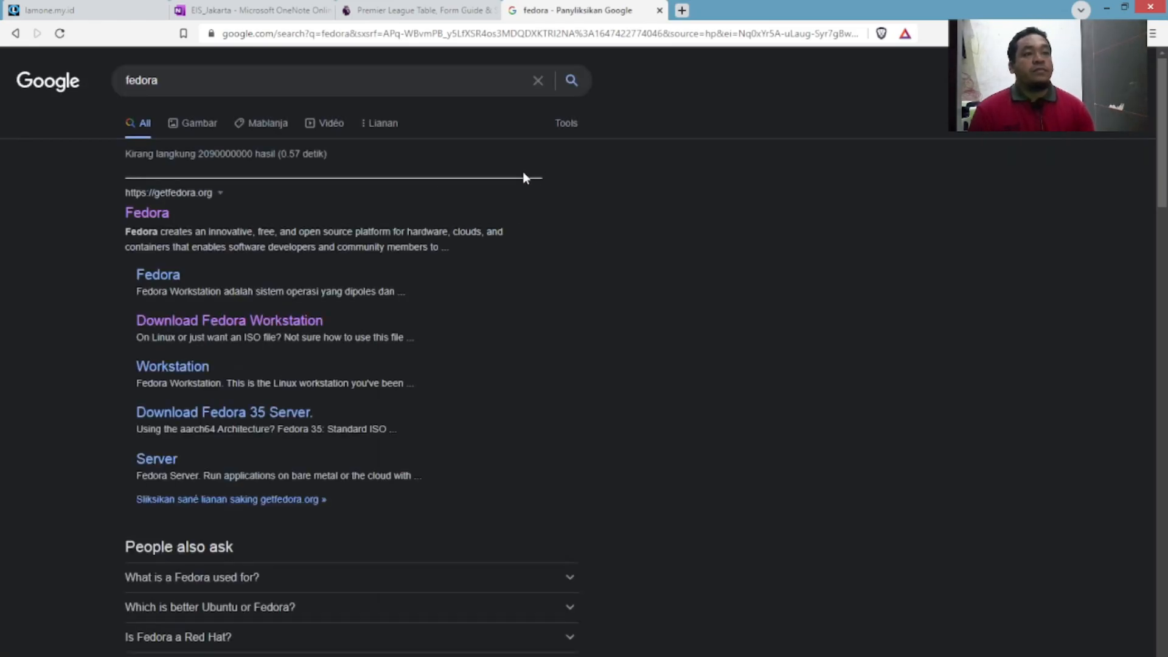
Open the official getfedora.org site from the results and highlight its address.
left_click(159, 214)
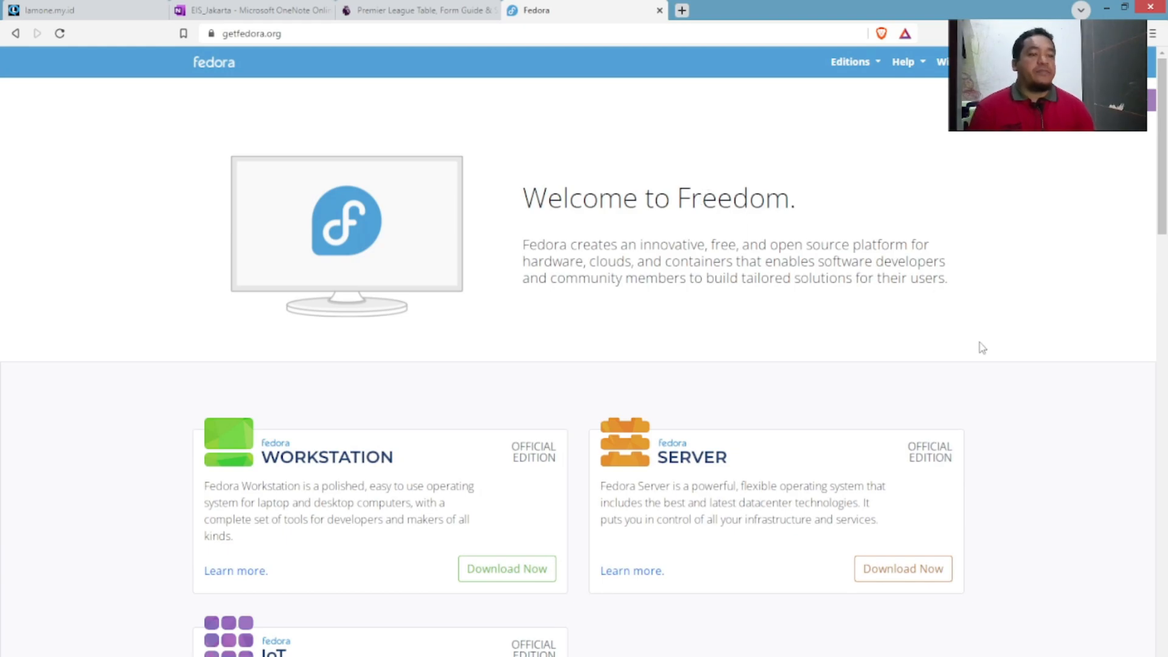
scroll(983, 348, "down", 1)
scroll(980, 344, "up", 1)
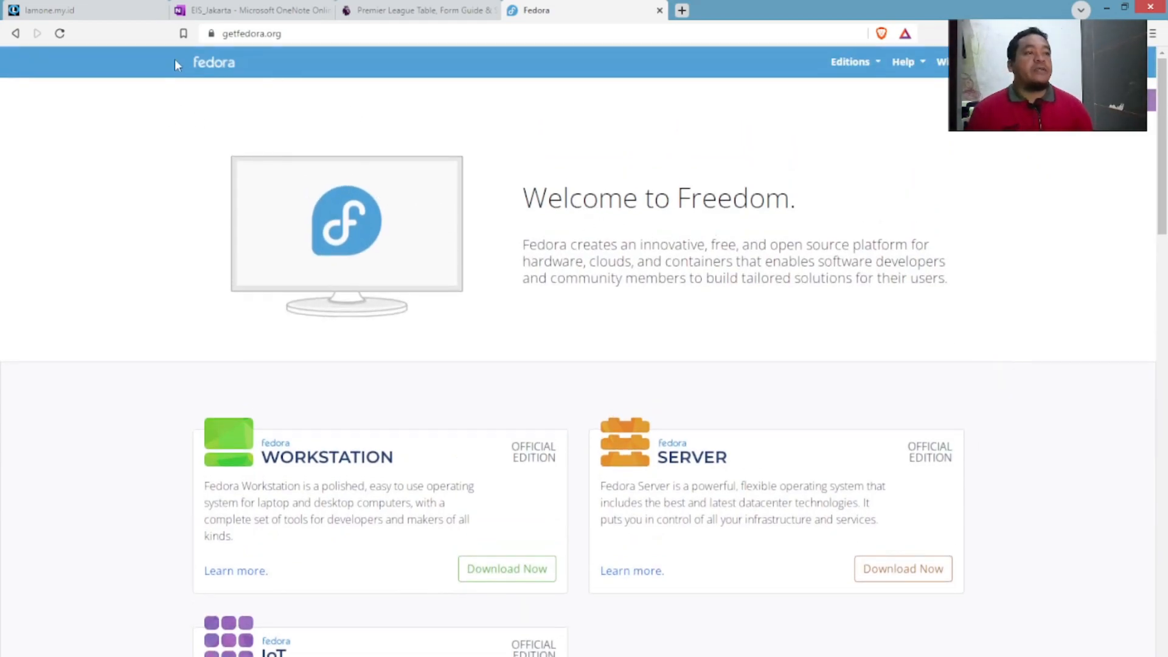
left_click_drag(312, 41, 210, 43)
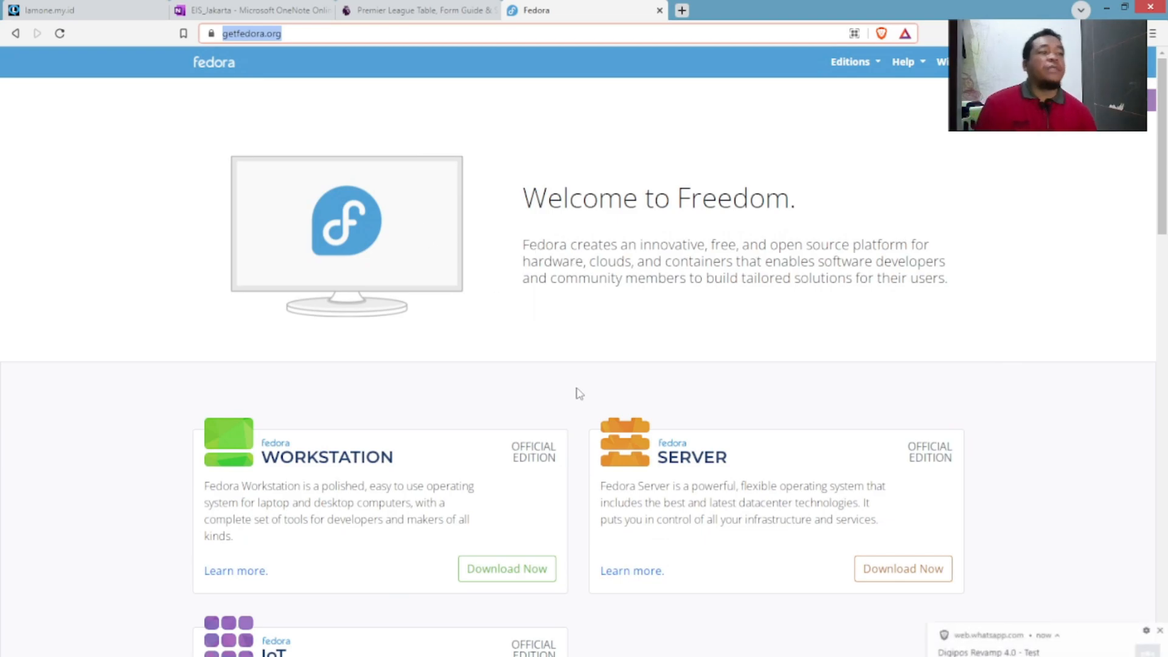
Browse down the Fedora home page and open the Workstation edition page.
scroll(578, 393, "down", 1)
scroll(578, 393, "down", 1)
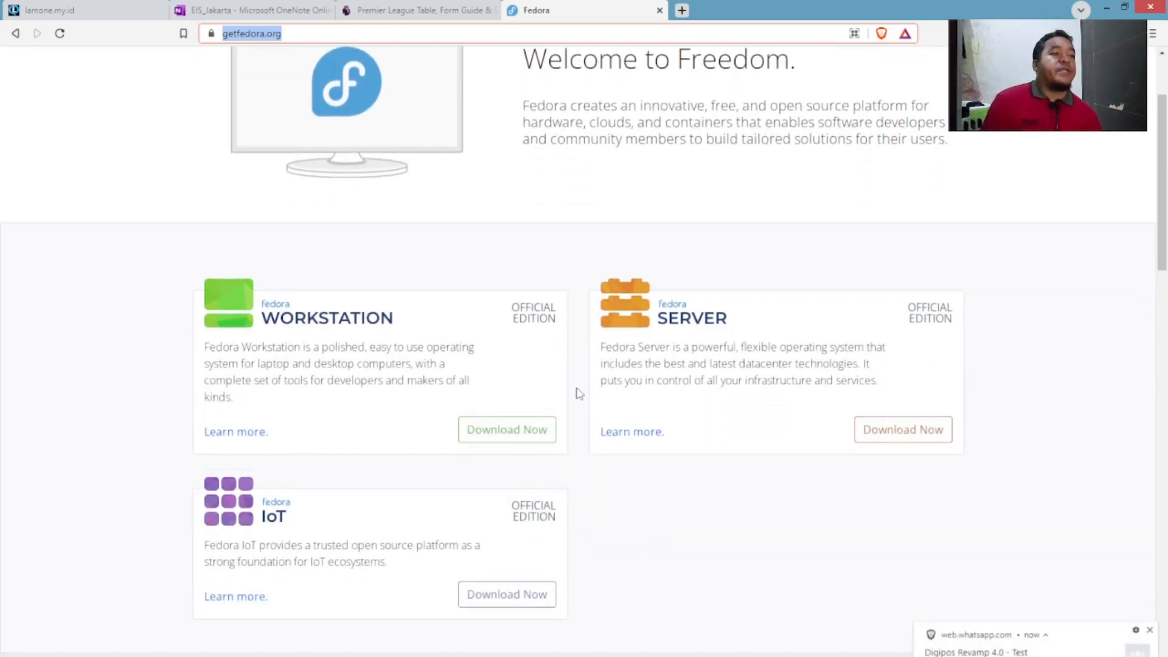
scroll(577, 393, "down", 2)
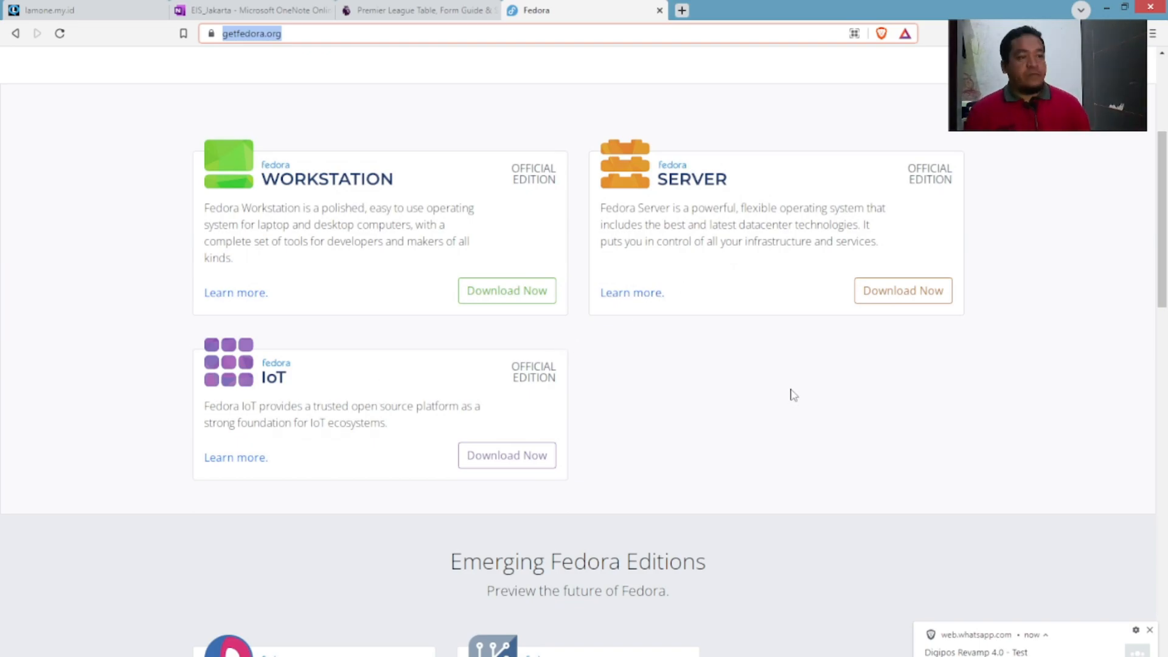
scroll(793, 395, "down", 6)
scroll(794, 395, "down", 2)
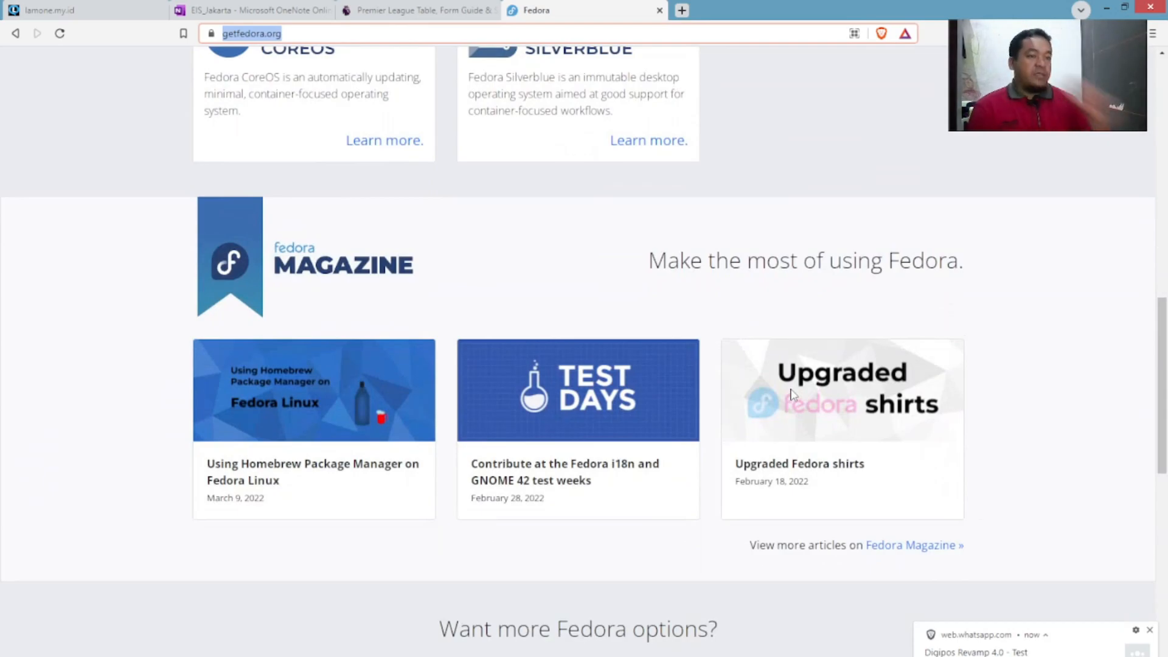
scroll(669, 512, "down", 2)
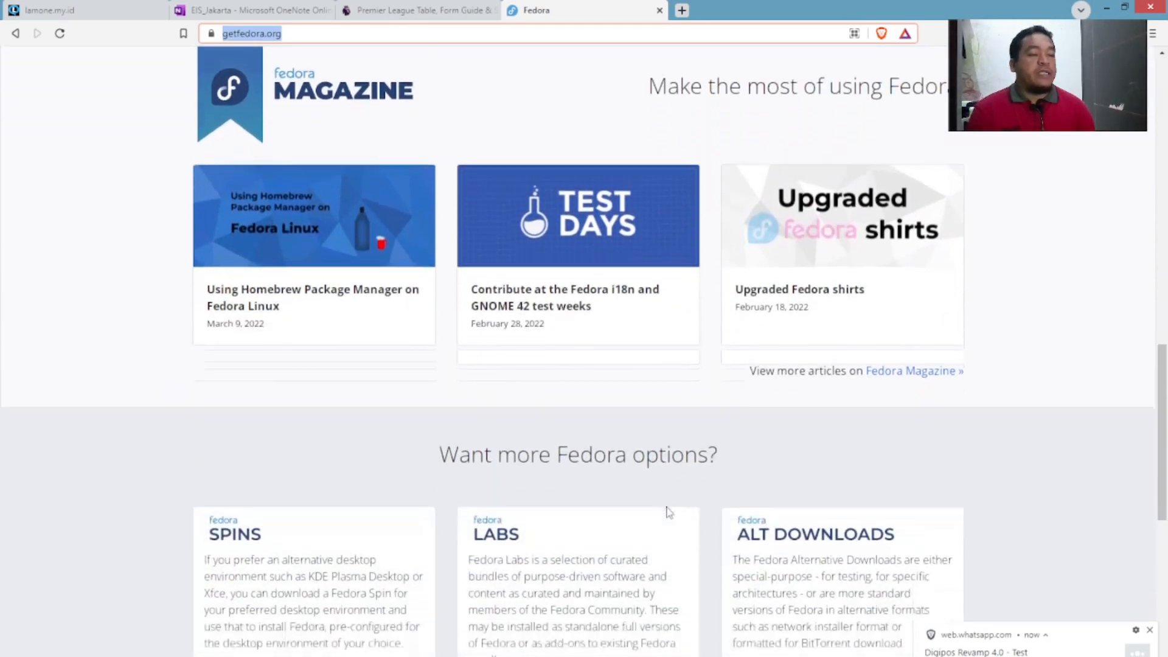
scroll(669, 512, "down", 4)
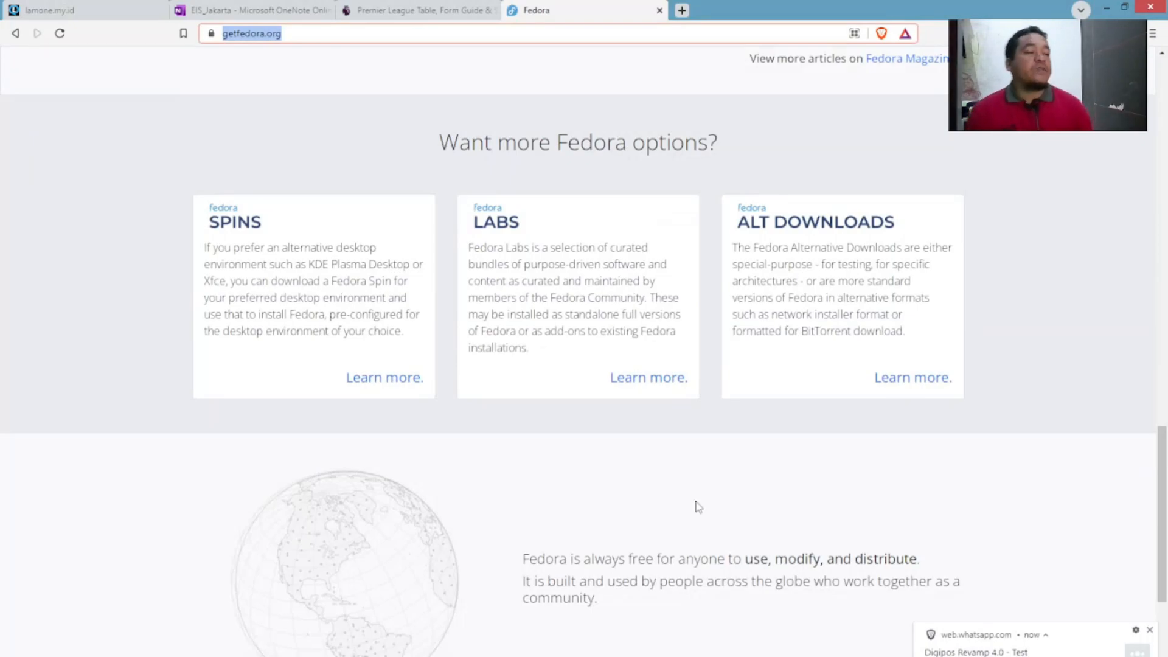
scroll(696, 470, "up", 4)
scroll(697, 470, "up", 10)
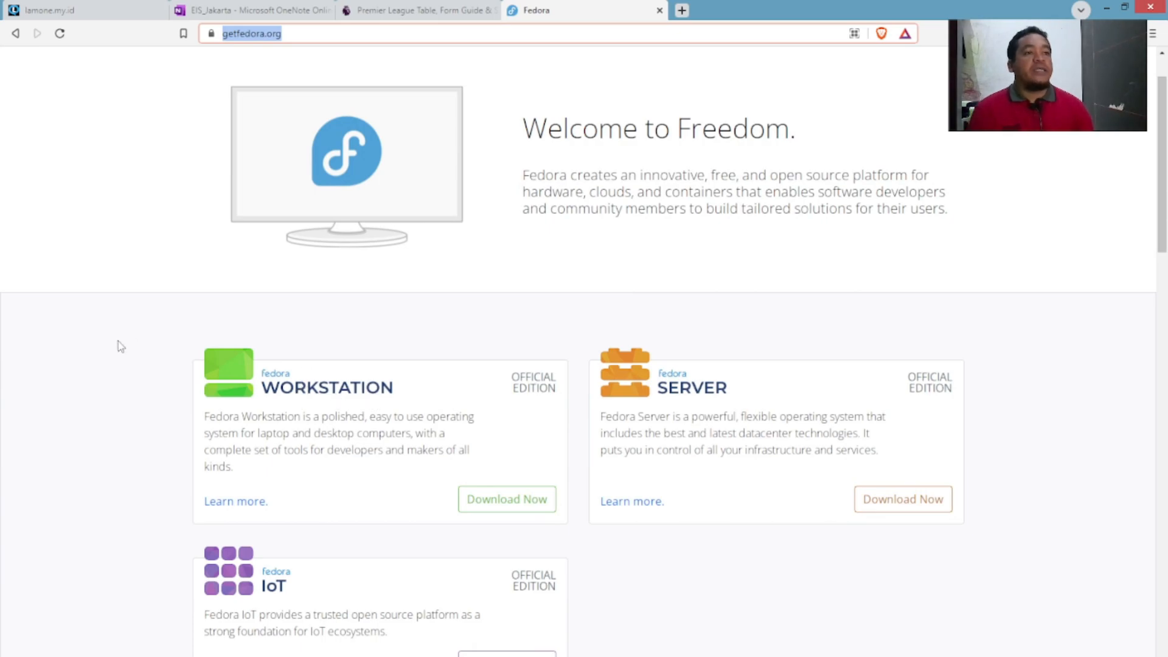
left_click(319, 392)
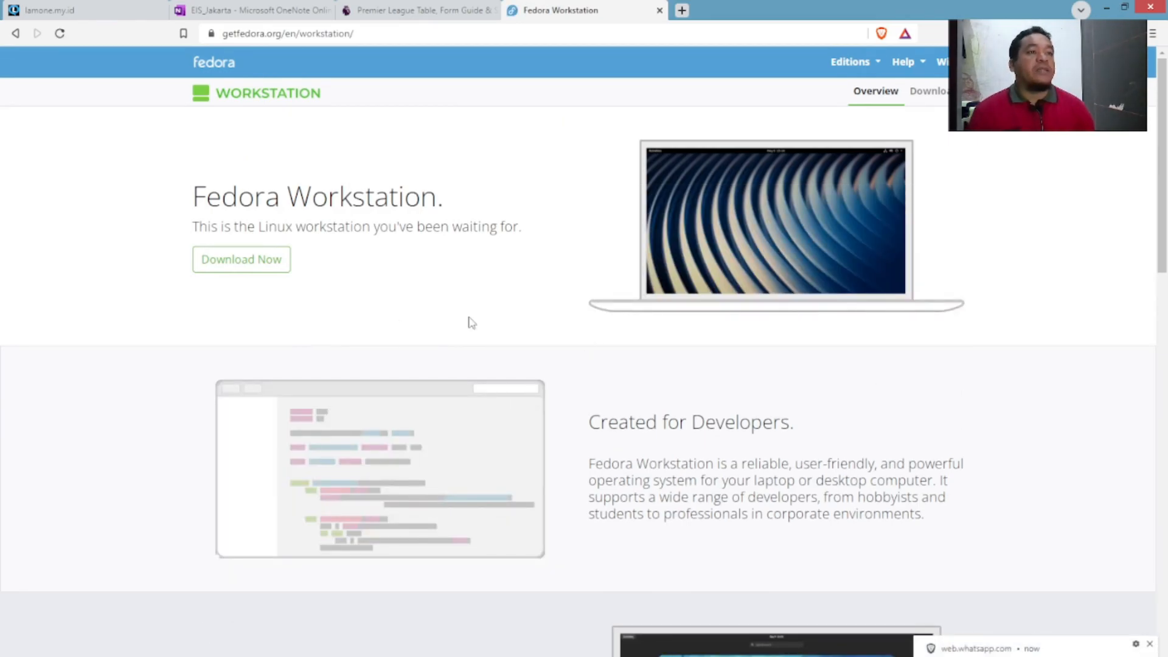
Open the Fedora 35 Workstation download page via Download Now and review its x86_64 and aarch64 images.
scroll(474, 271, "down", 20)
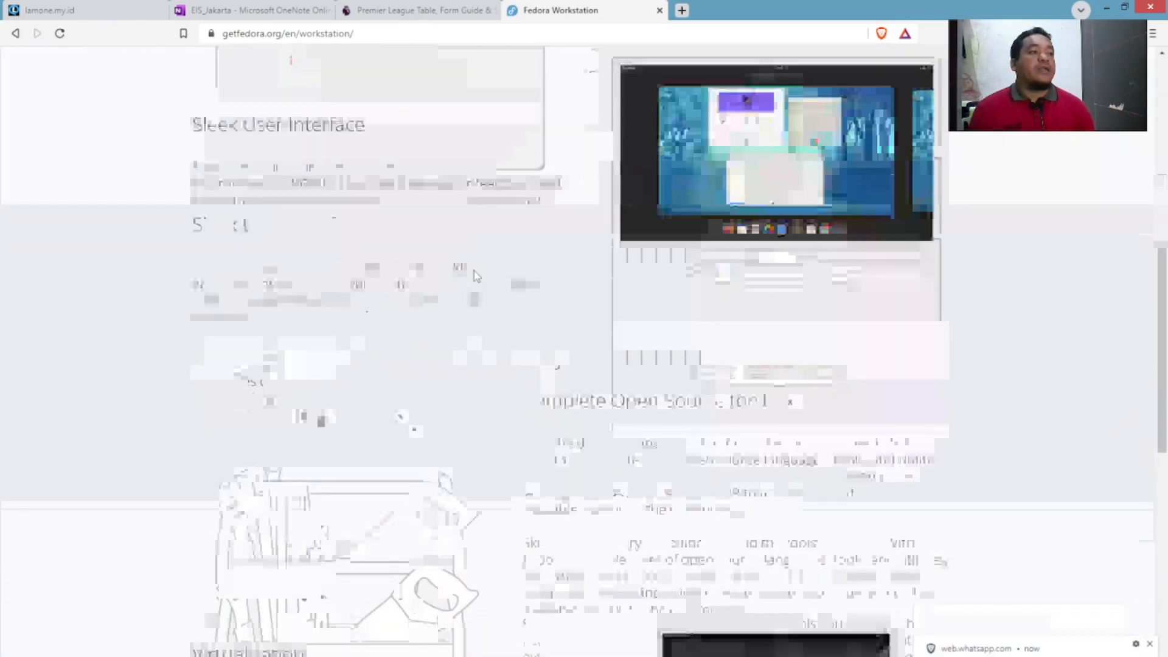
scroll(474, 274, "up", 15)
scroll(473, 275, "up", 10)
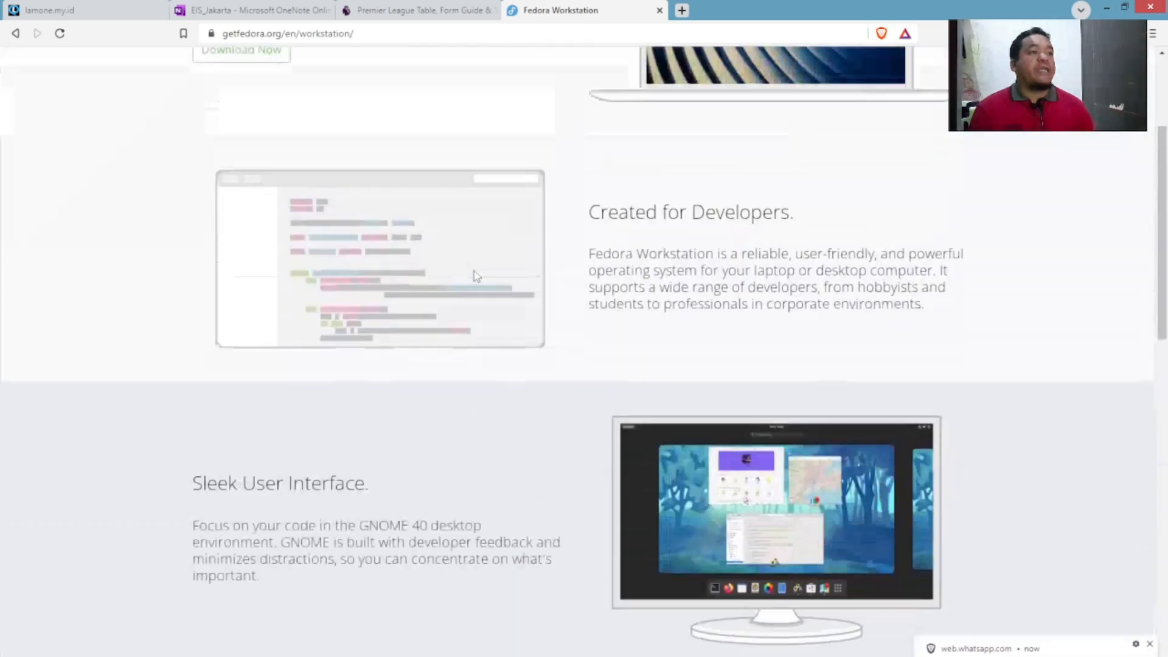
left_click(248, 254)
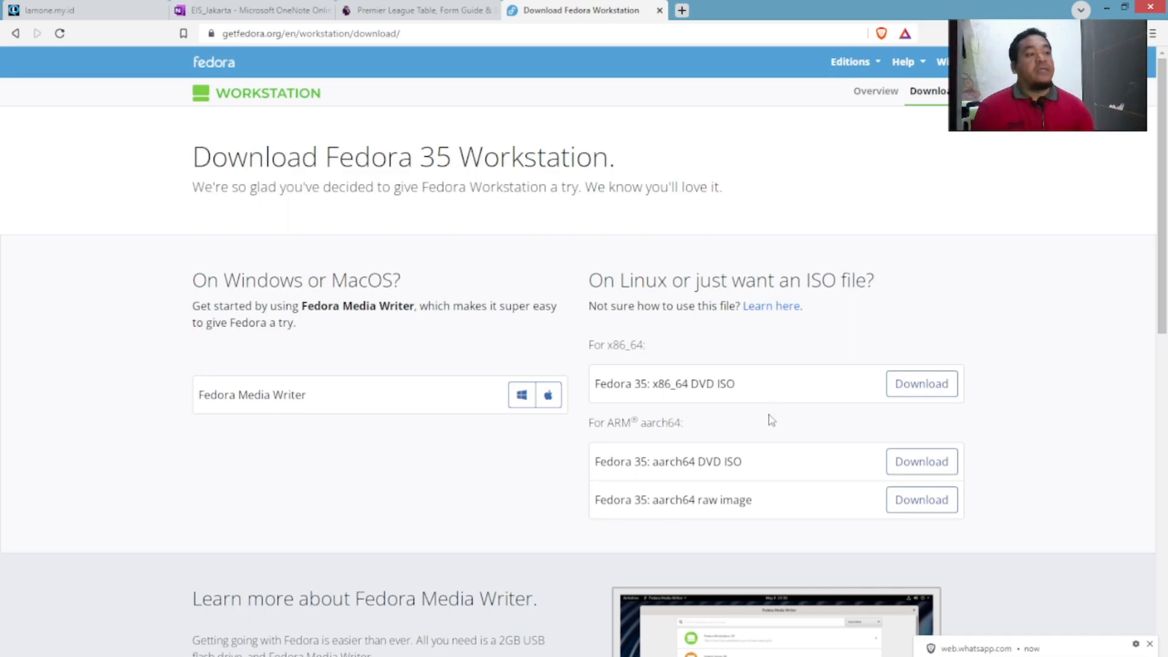
scroll(771, 420, "down", 5)
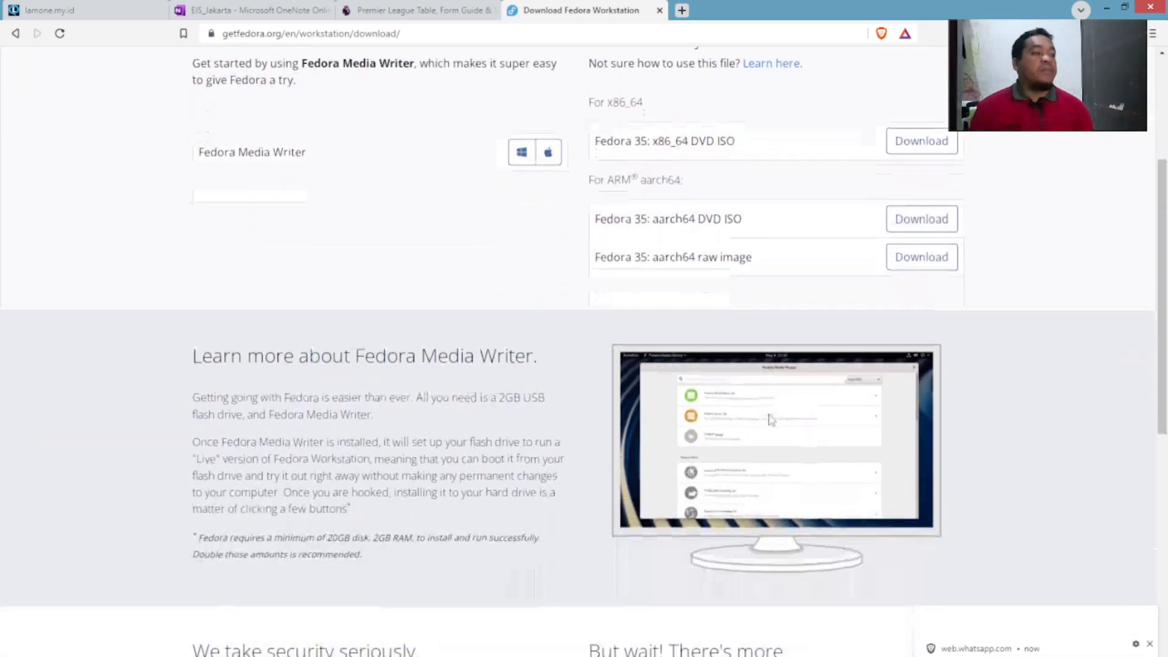
scroll(772, 419, "down", 1)
scroll(771, 419, "up", 5)
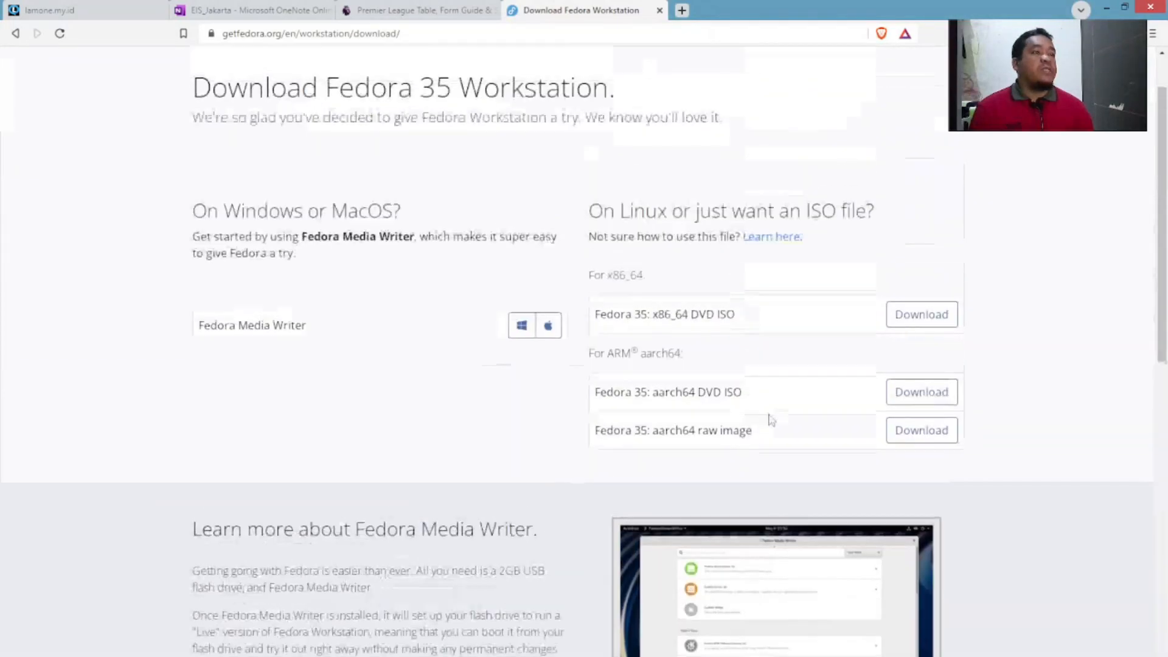
scroll(771, 419, "up", 1)
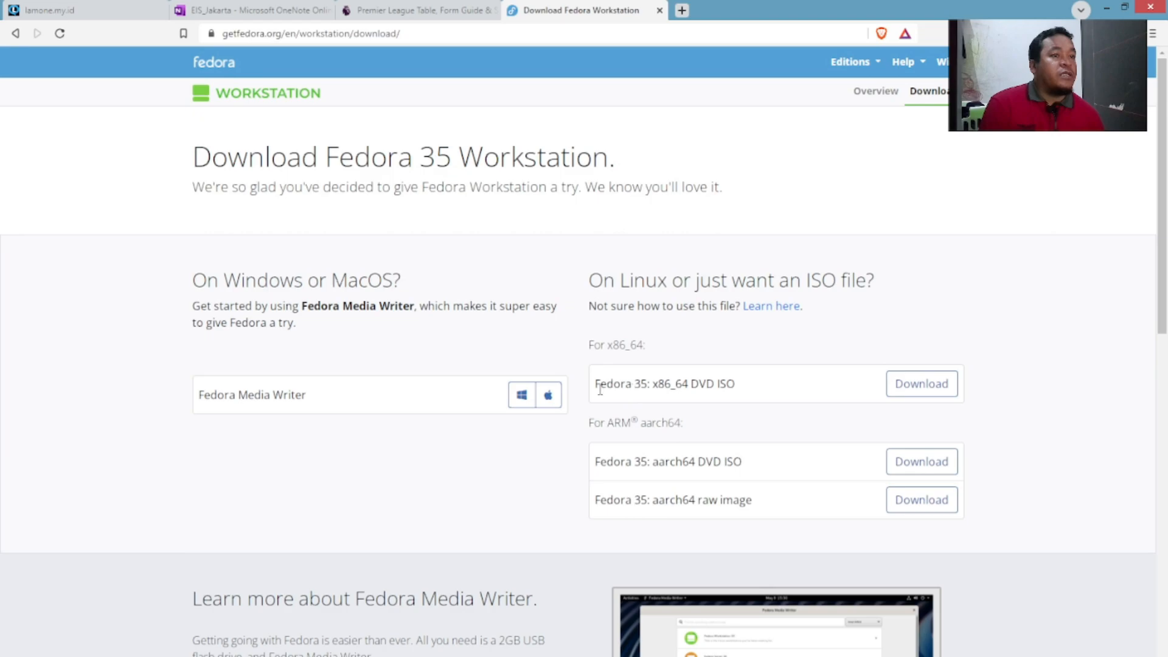
Start the 1.87 GB Fedora 35 Workstation x86_64 live ISO download in Internet Download Manager.
left_click(929, 385)
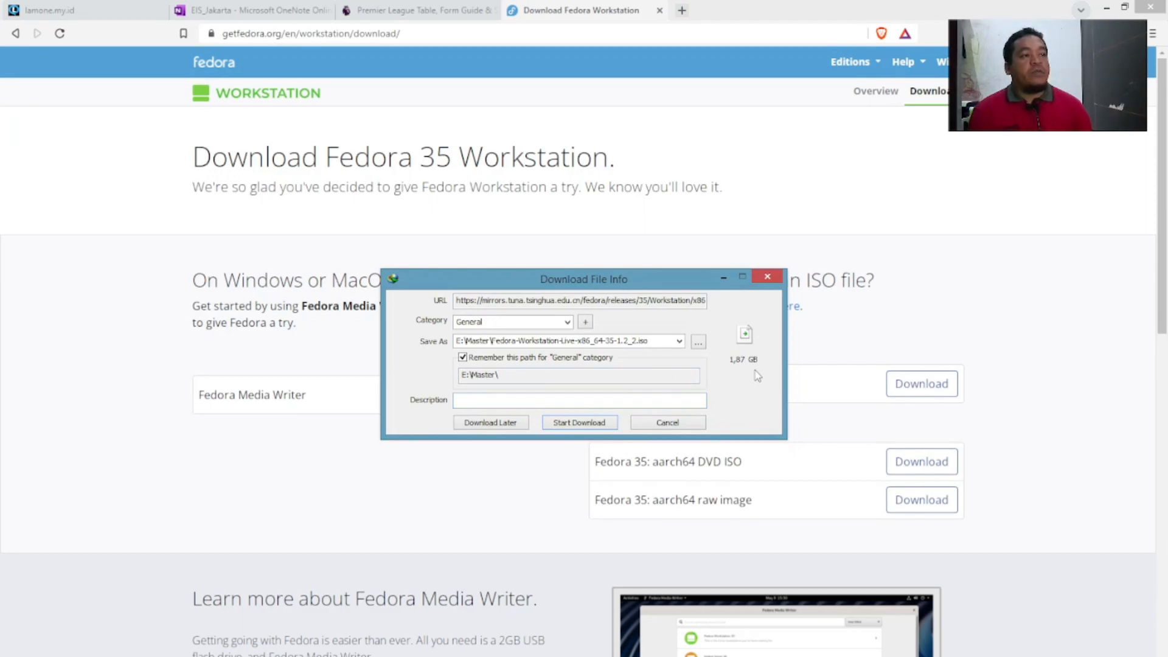
left_click_drag(647, 277, 410, 335)
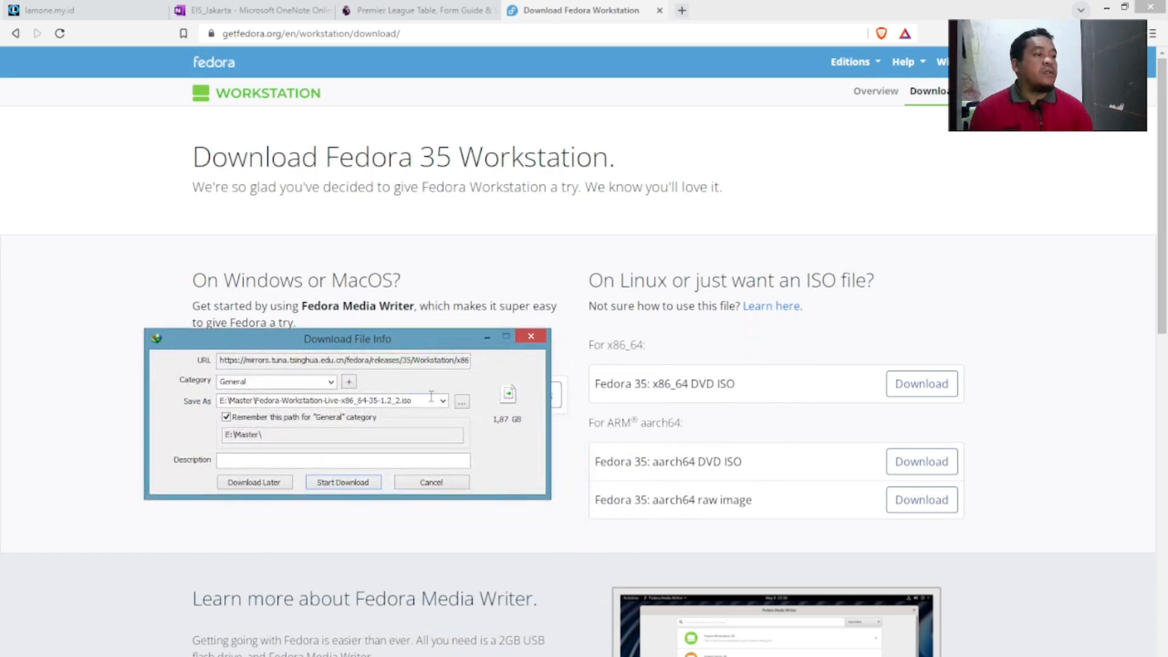
left_click(336, 484)
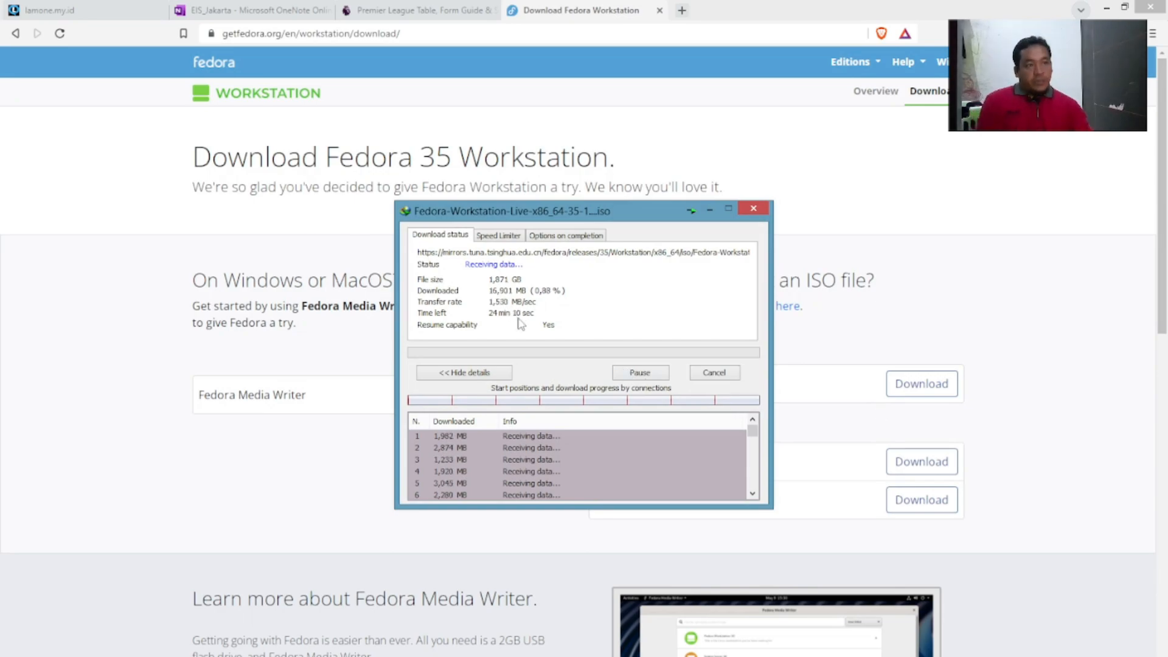
left_click(518, 180)
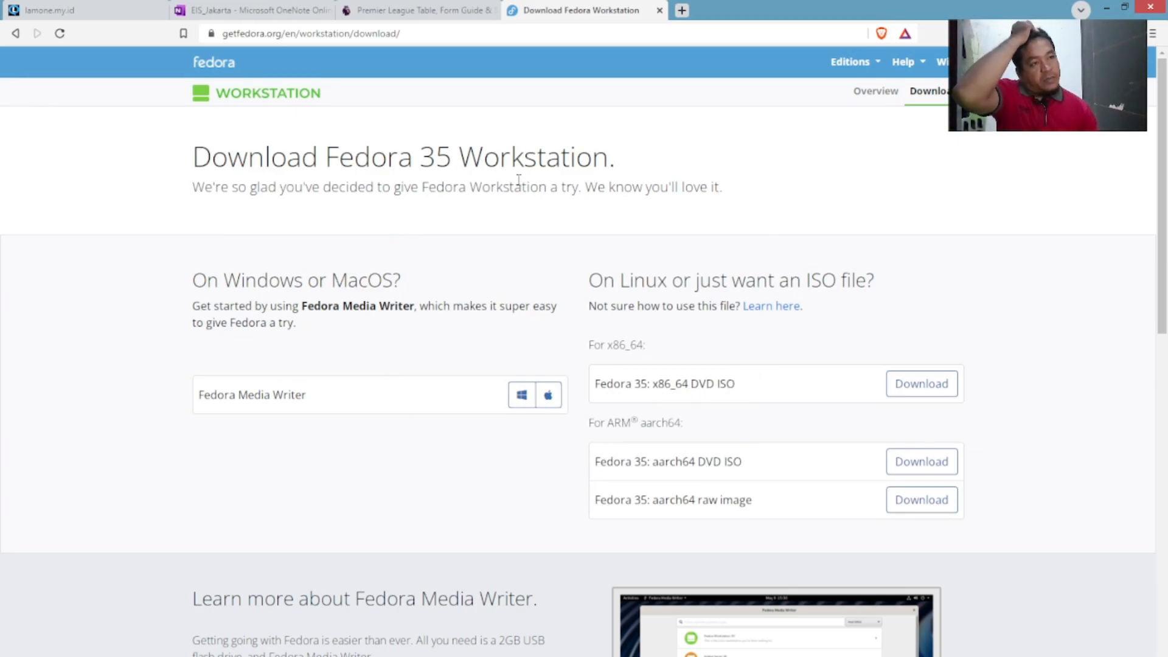
In another new tab, search Google for 'intile:index+of?fedora+35+ISO'.
left_click(681, 10)
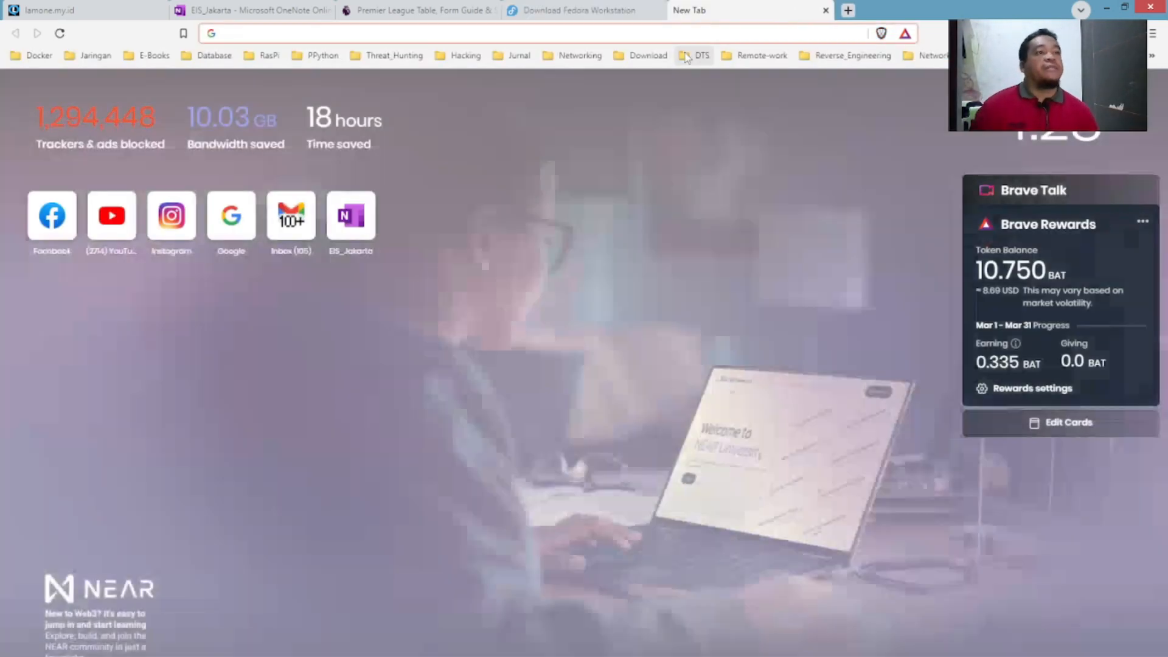
type("googl")
key("Return")
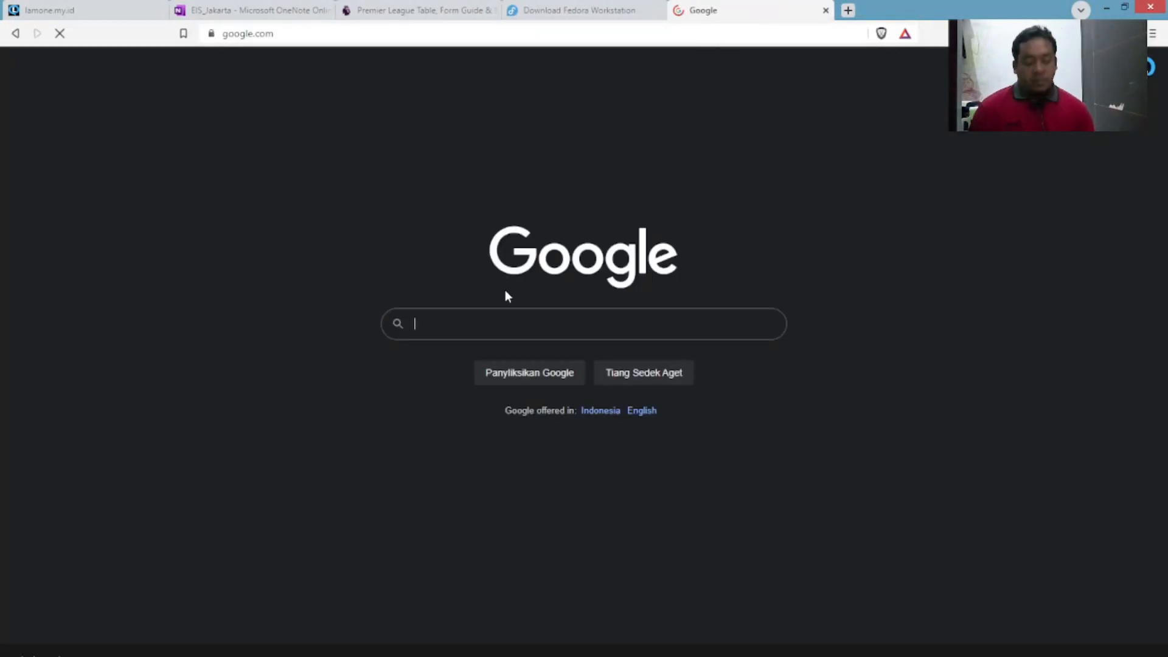
type("inti")
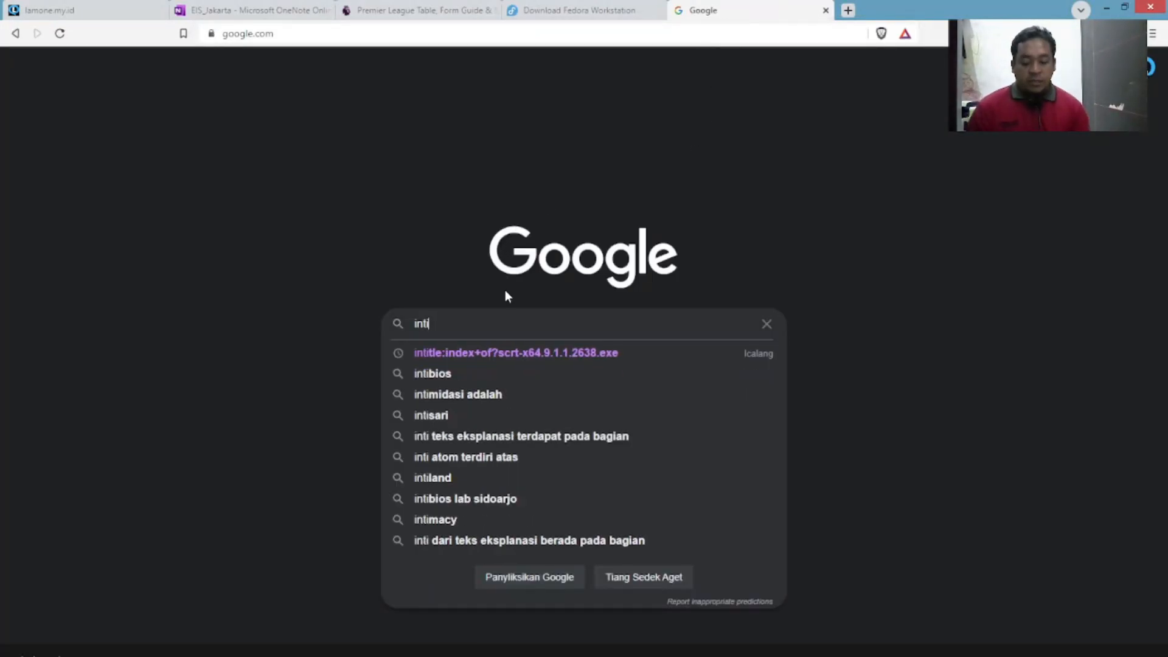
type("le")
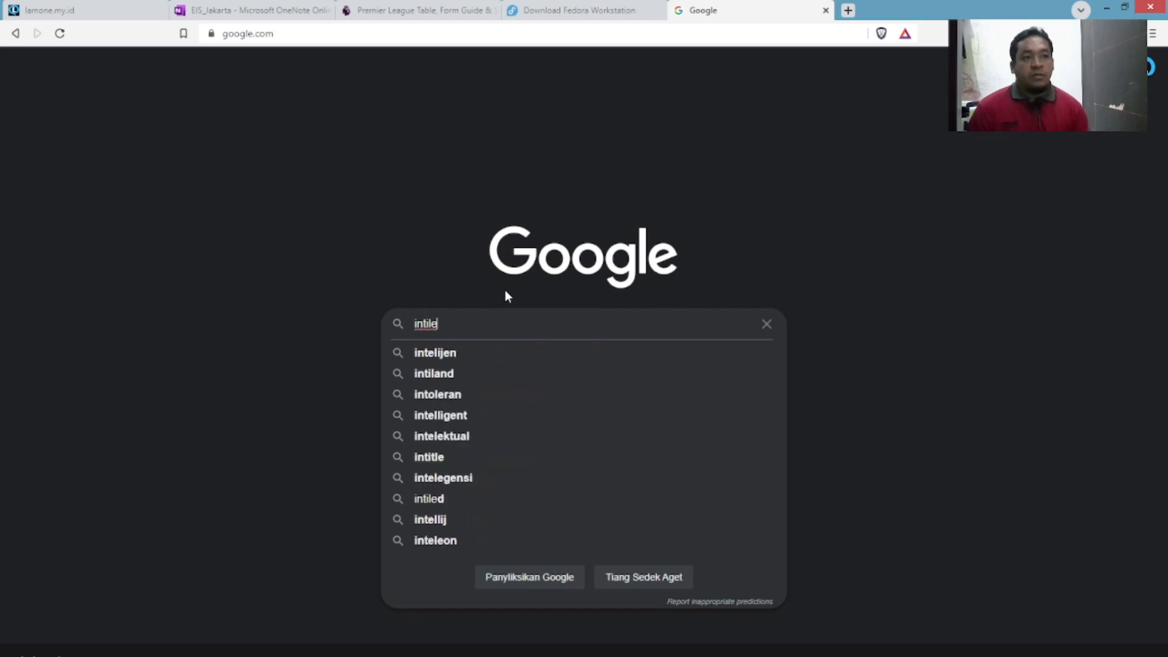
type(":inde")
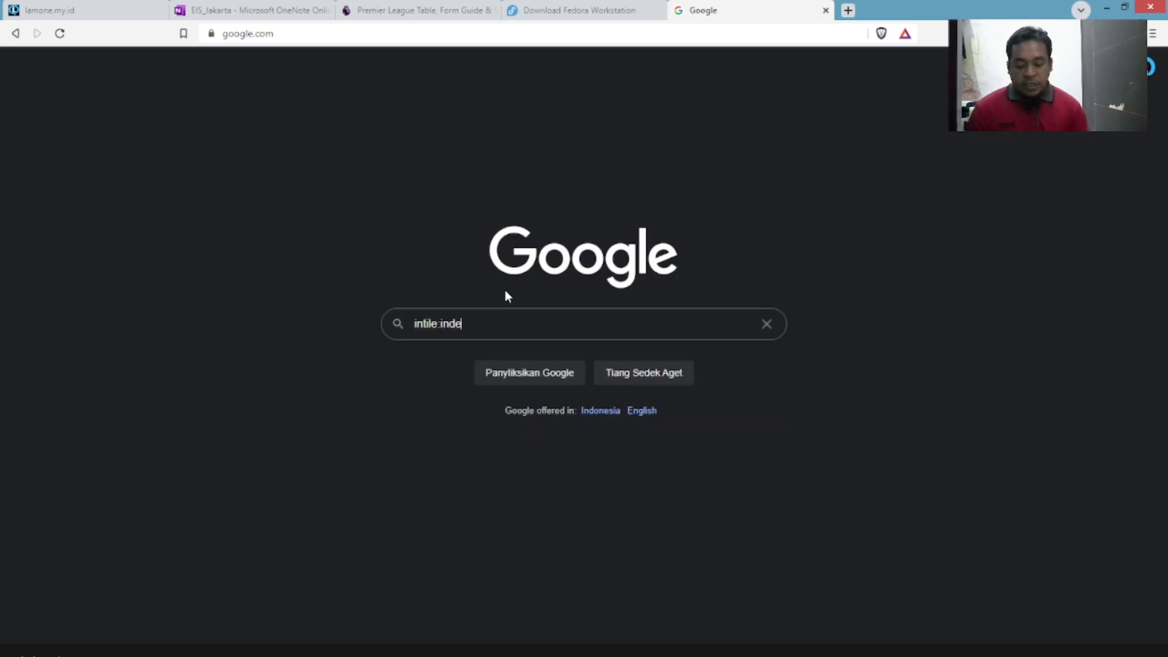
type("x+of")
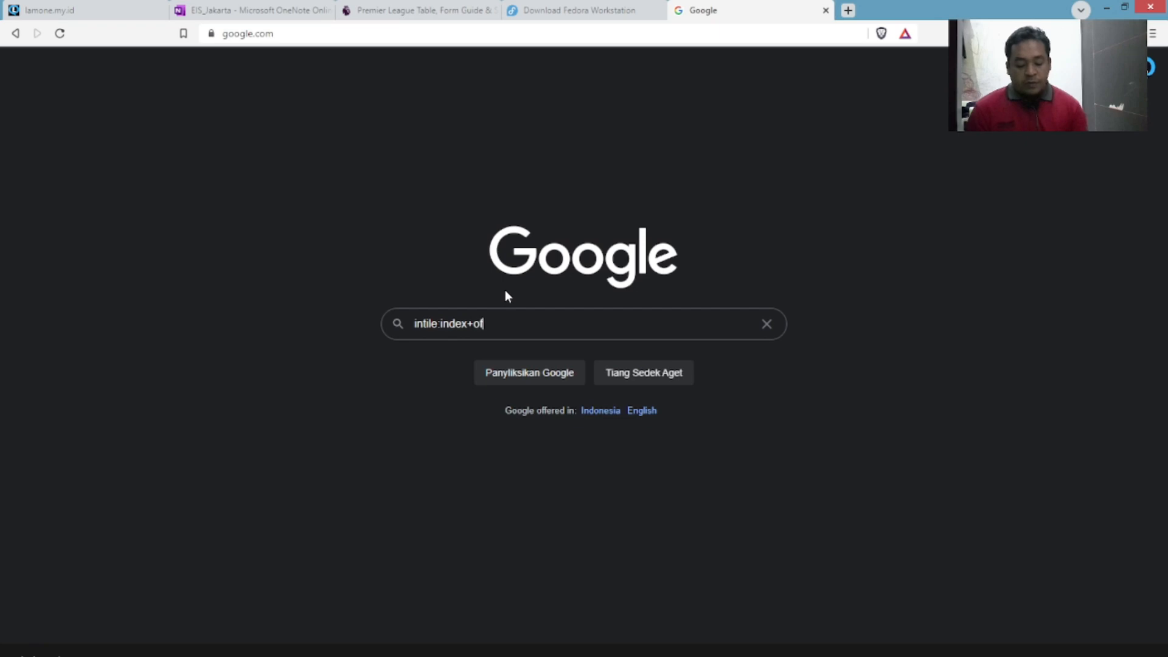
type("?fedor")
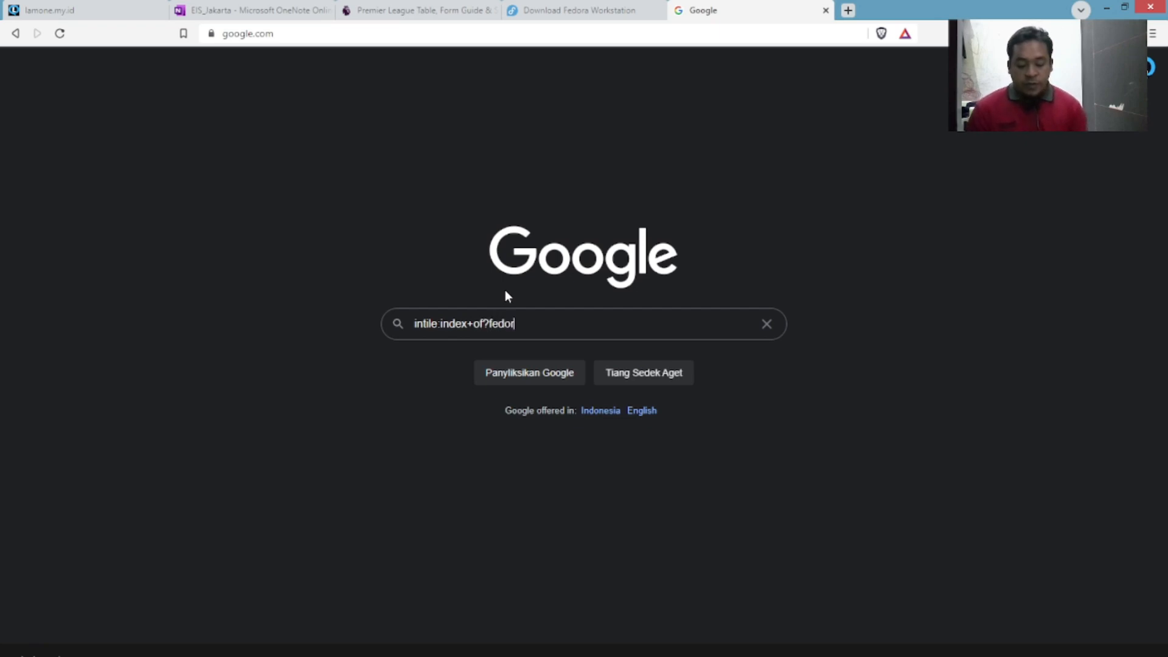
type("a+35+ISO")
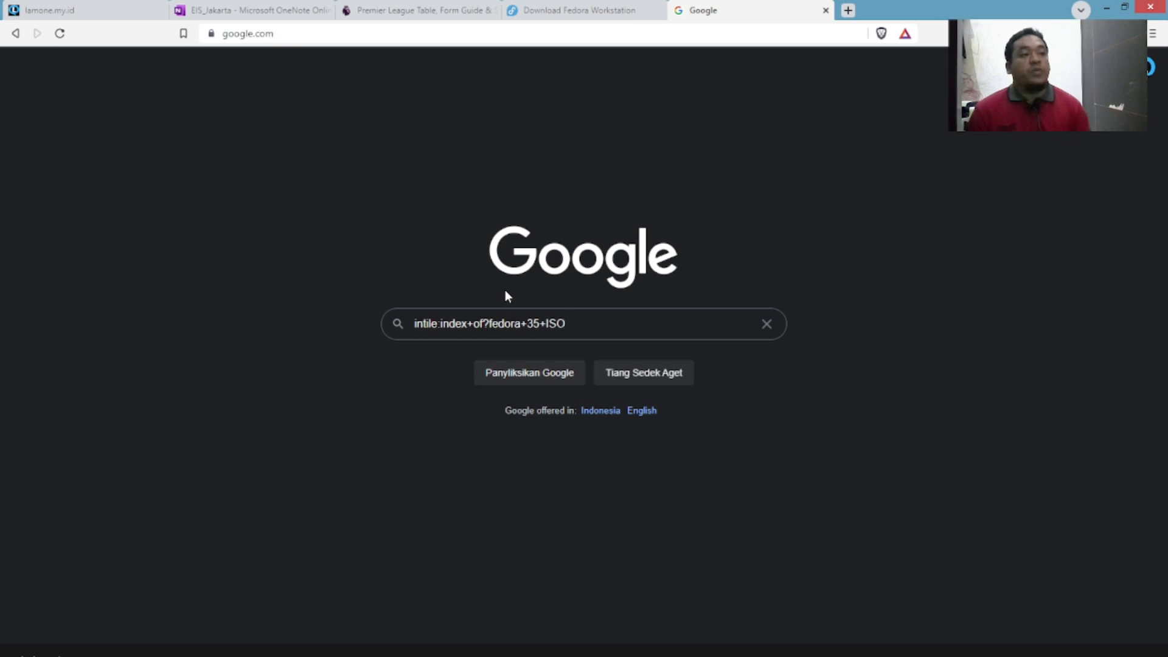
key("Return")
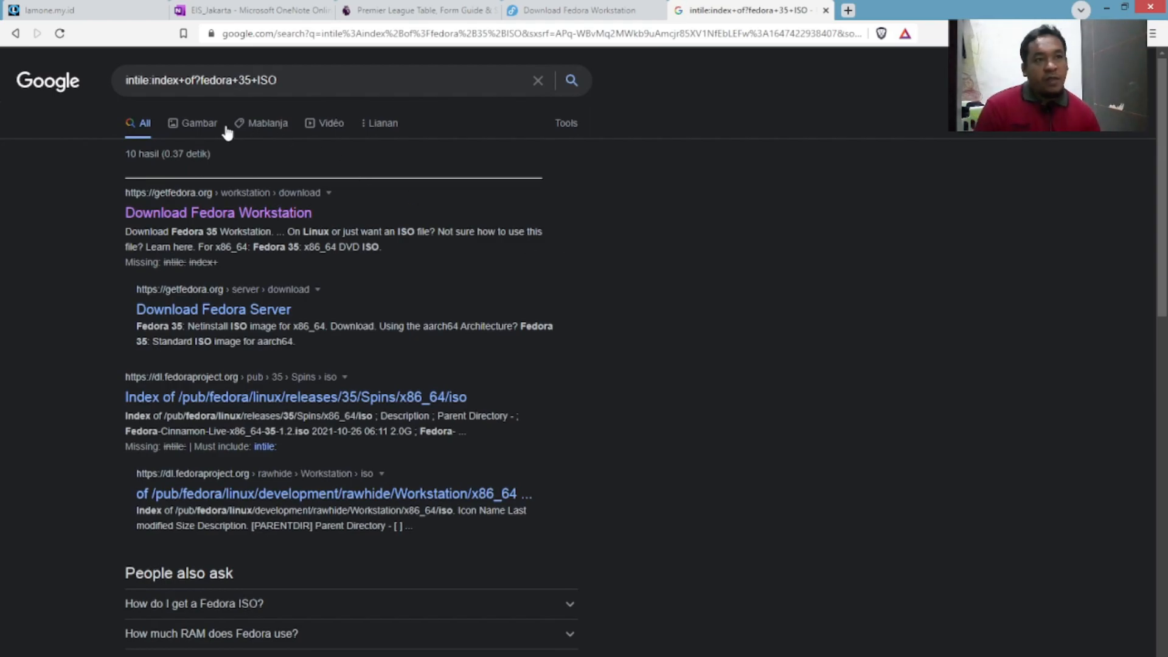
Open the Download Fedora Workstation and Index of /Linux/fedora results in new tabs and switch to the mirror.
right_click(256, 217)
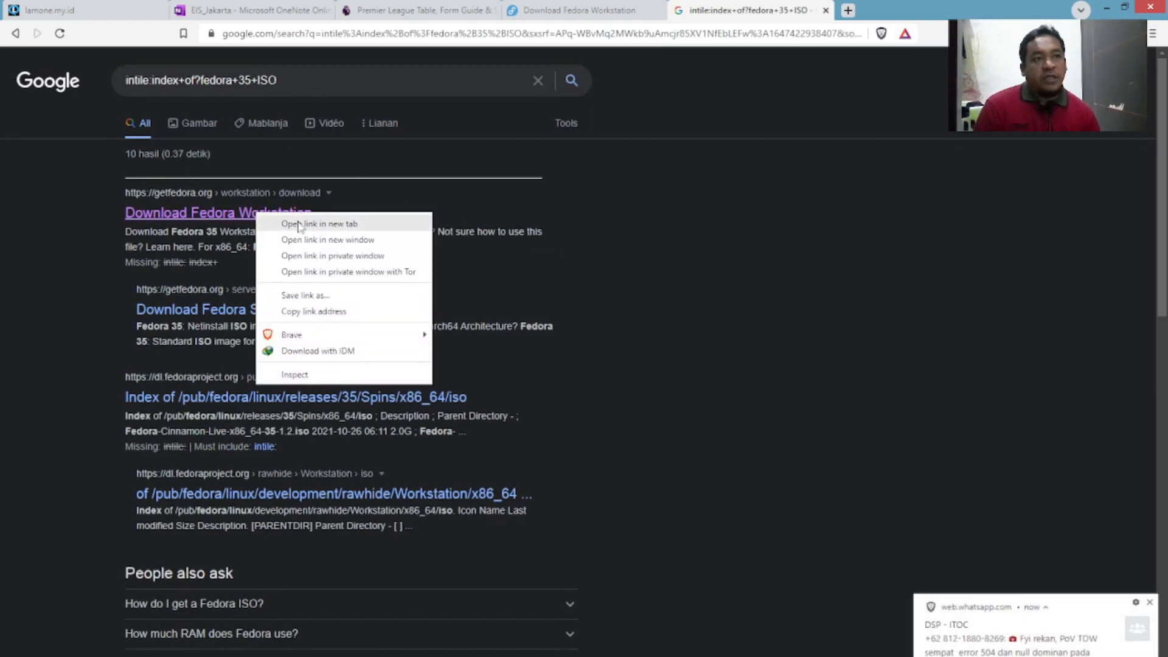
left_click(286, 225)
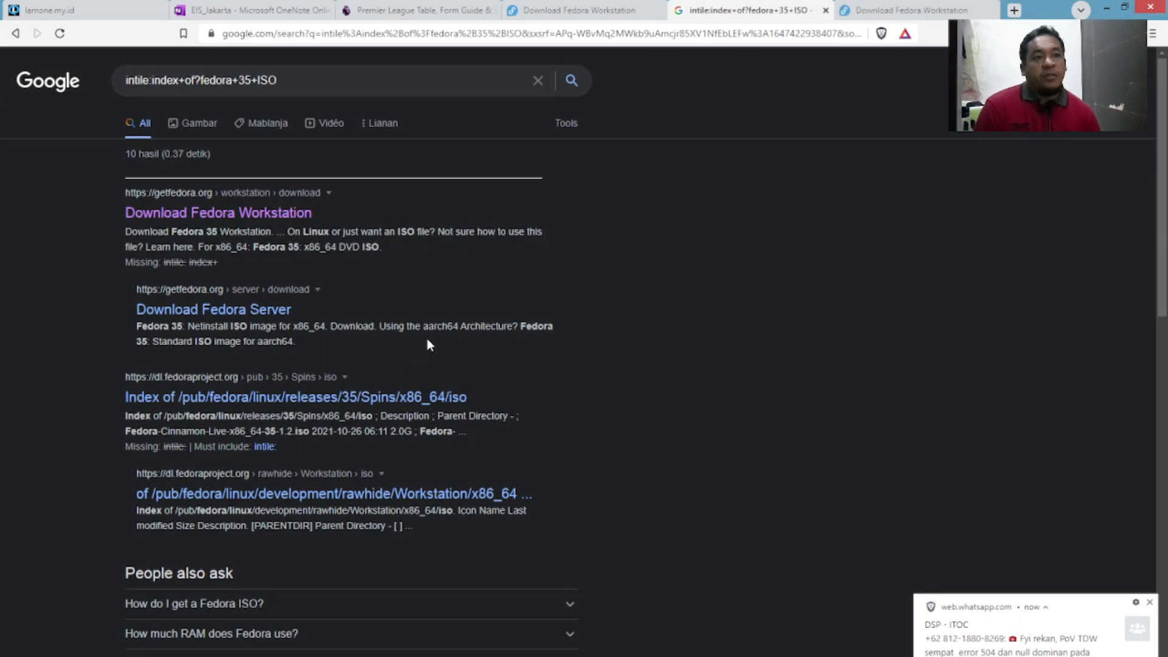
scroll(427, 345, "down", 5)
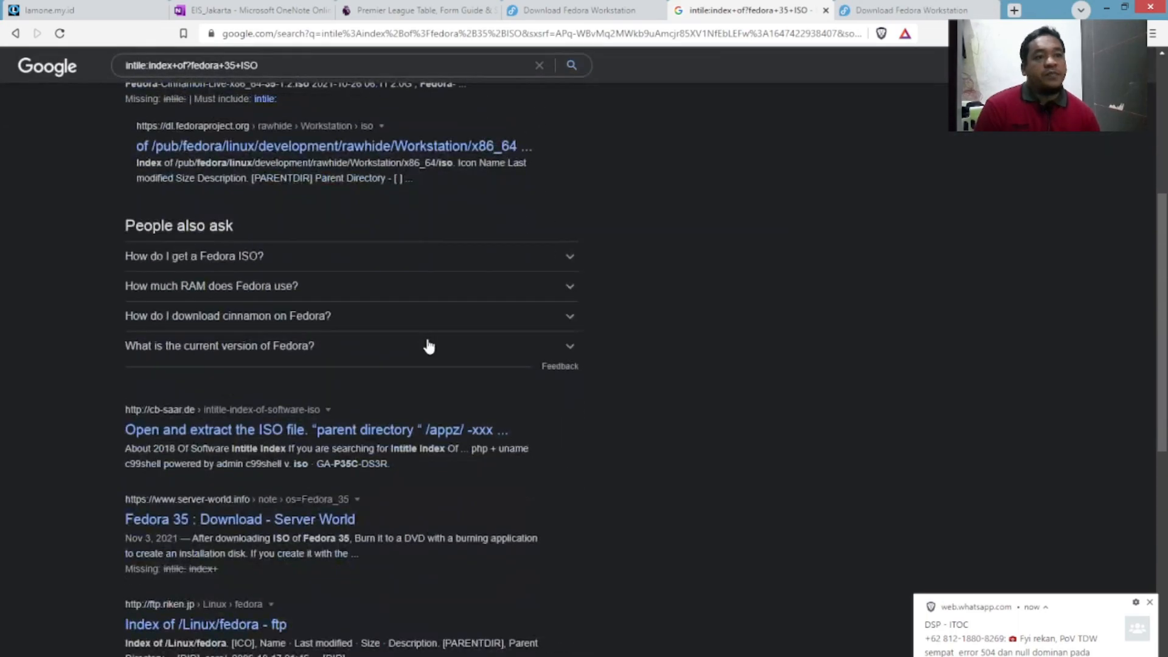
scroll(427, 345, "down", 2)
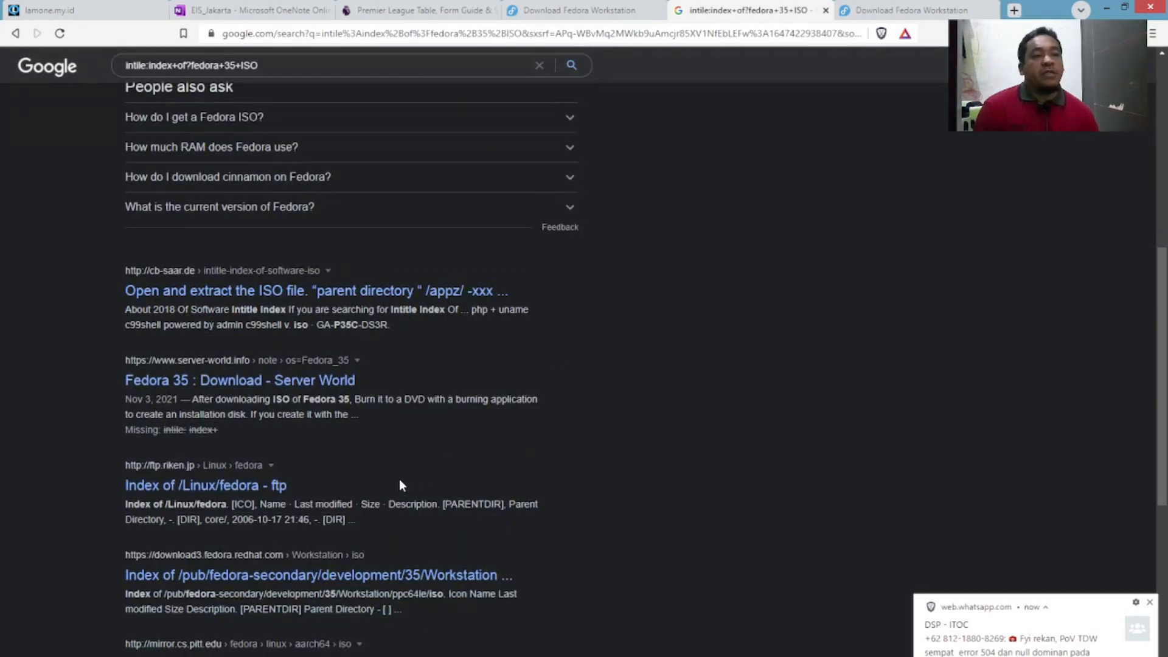
right_click(192, 487)
left_click(217, 495)
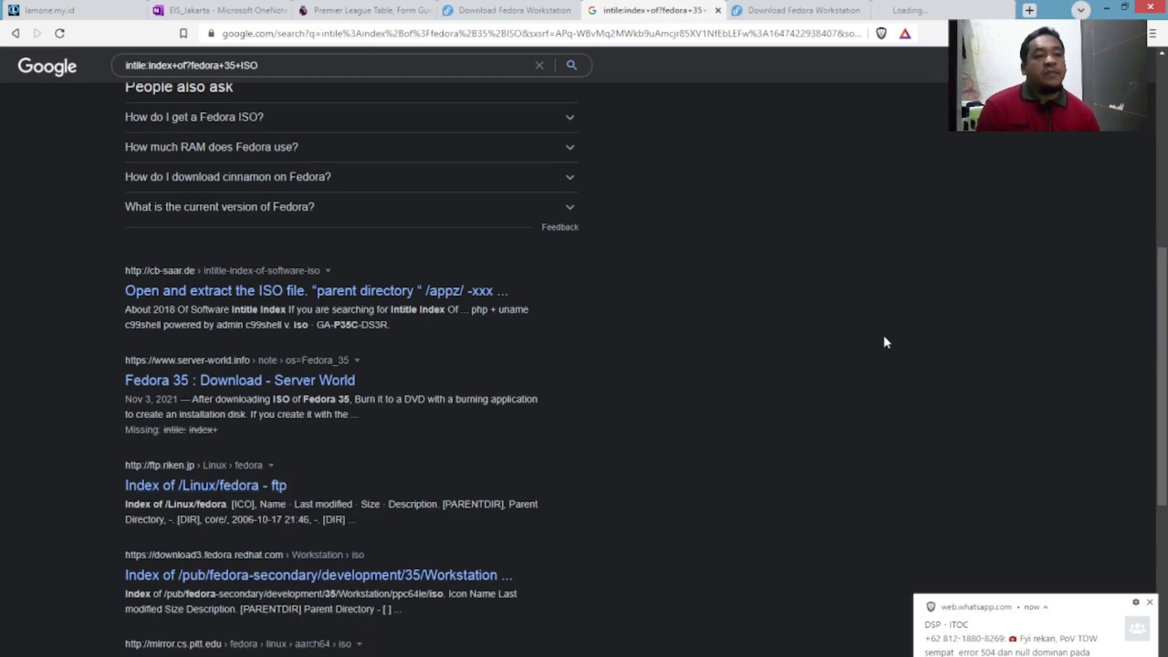
left_click(1149, 603)
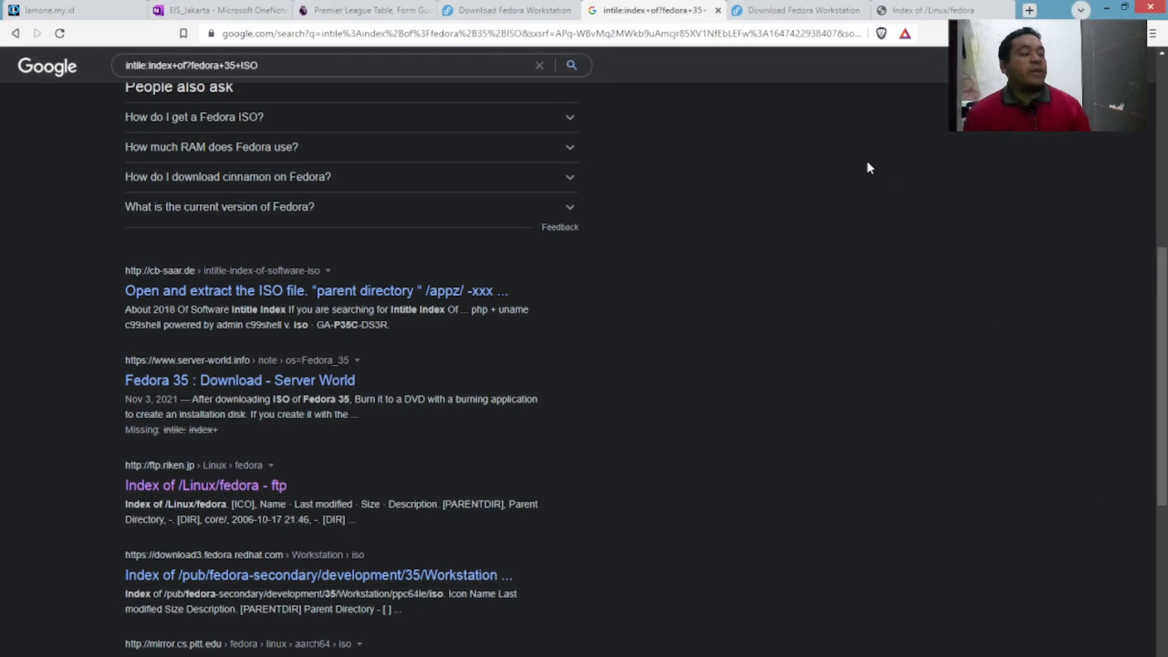
left_click(927, 11)
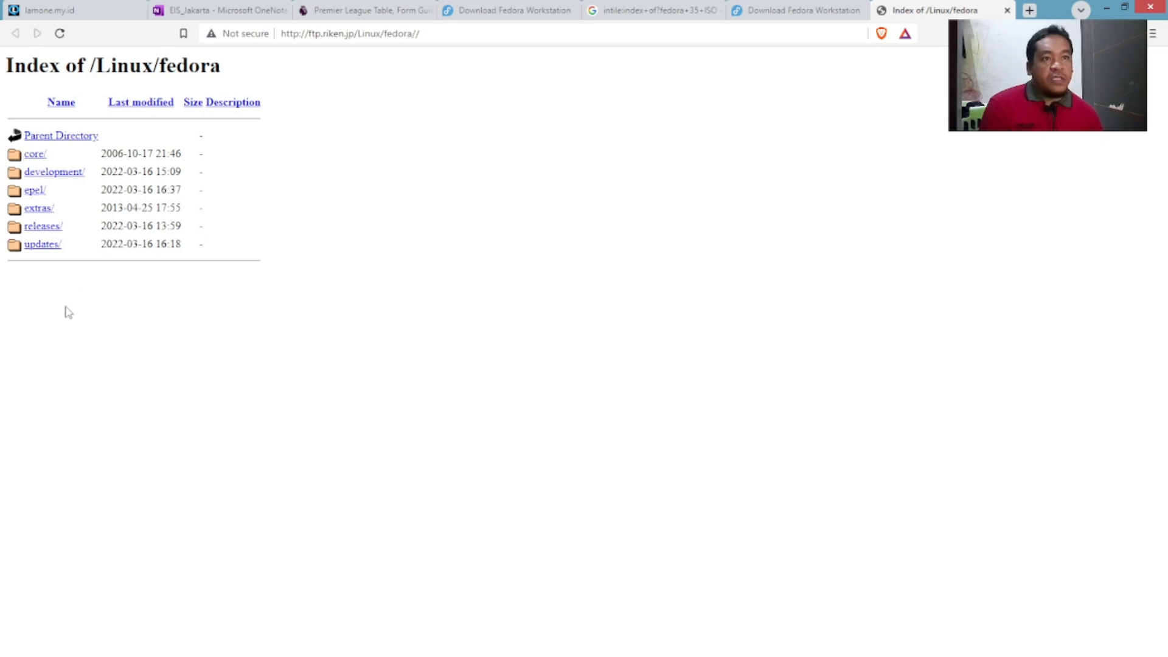
Explore the mirror's core and core/6 folders, then return to the Linux listing.
left_click(34, 154)
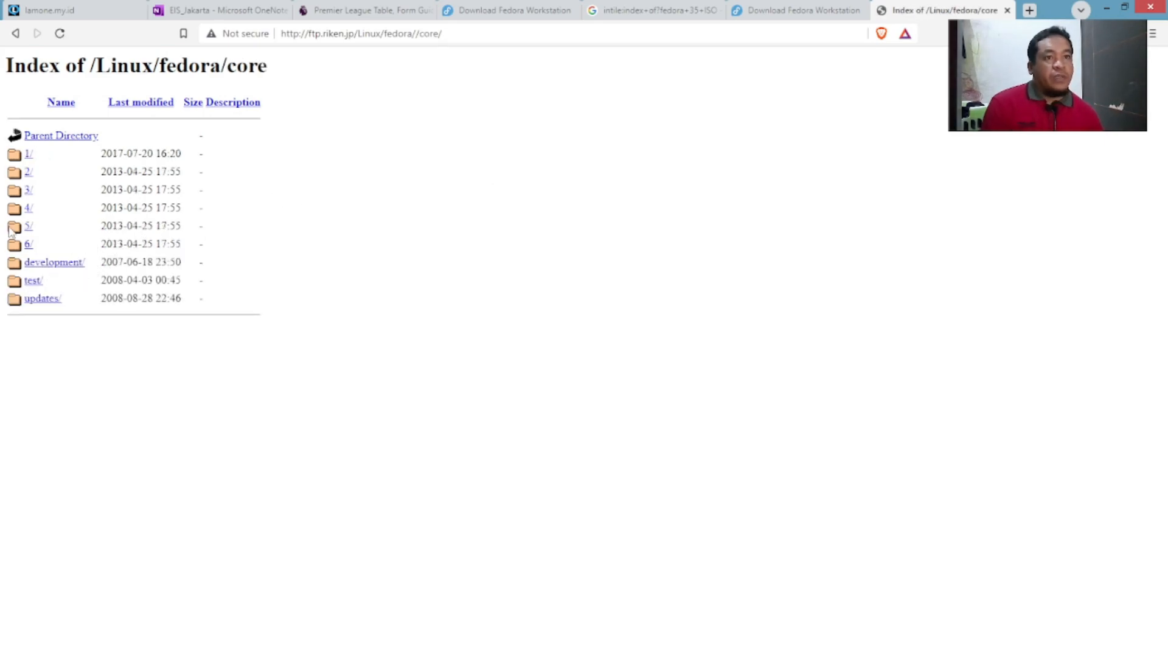
left_click(28, 243)
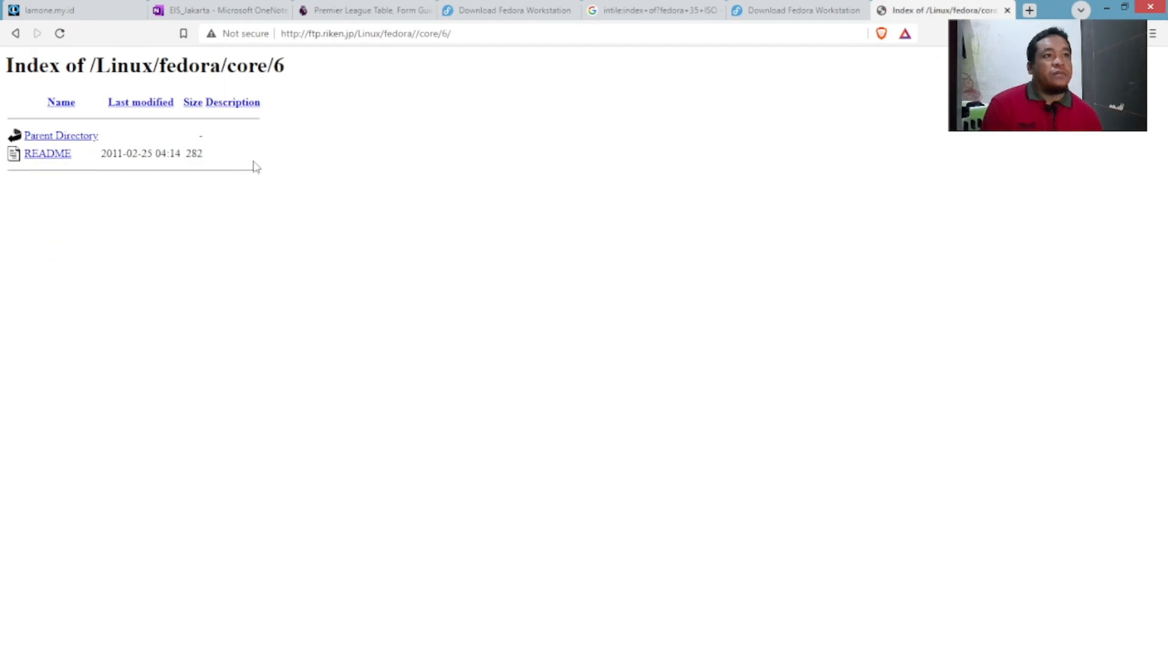
left_click(85, 138)
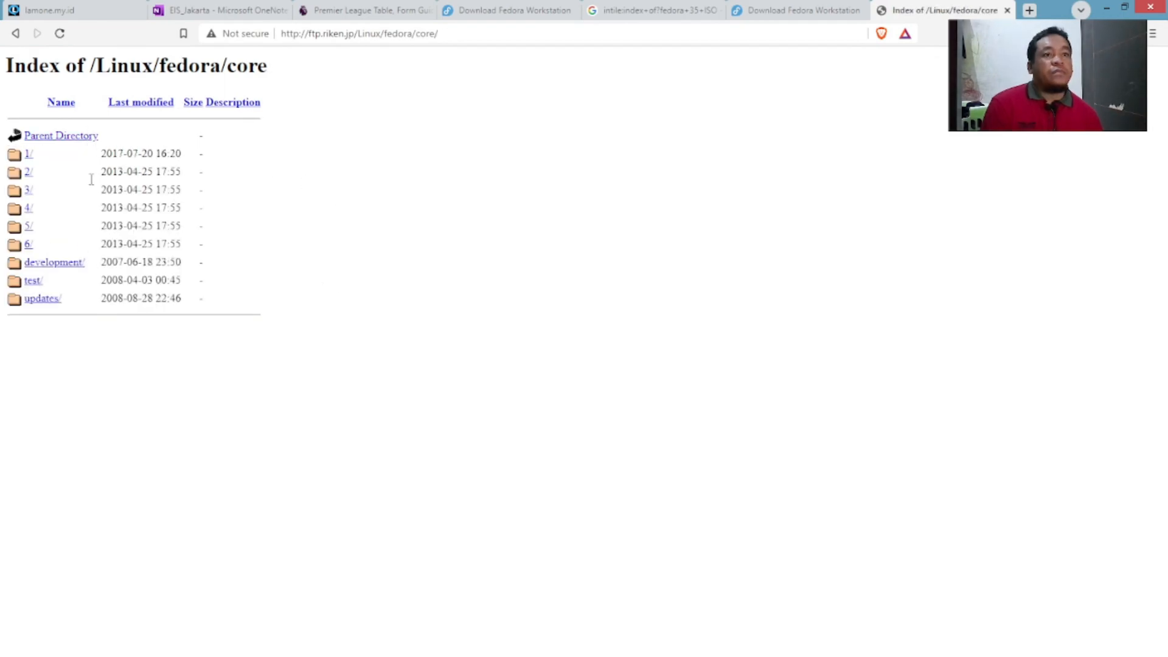
left_click(63, 136)
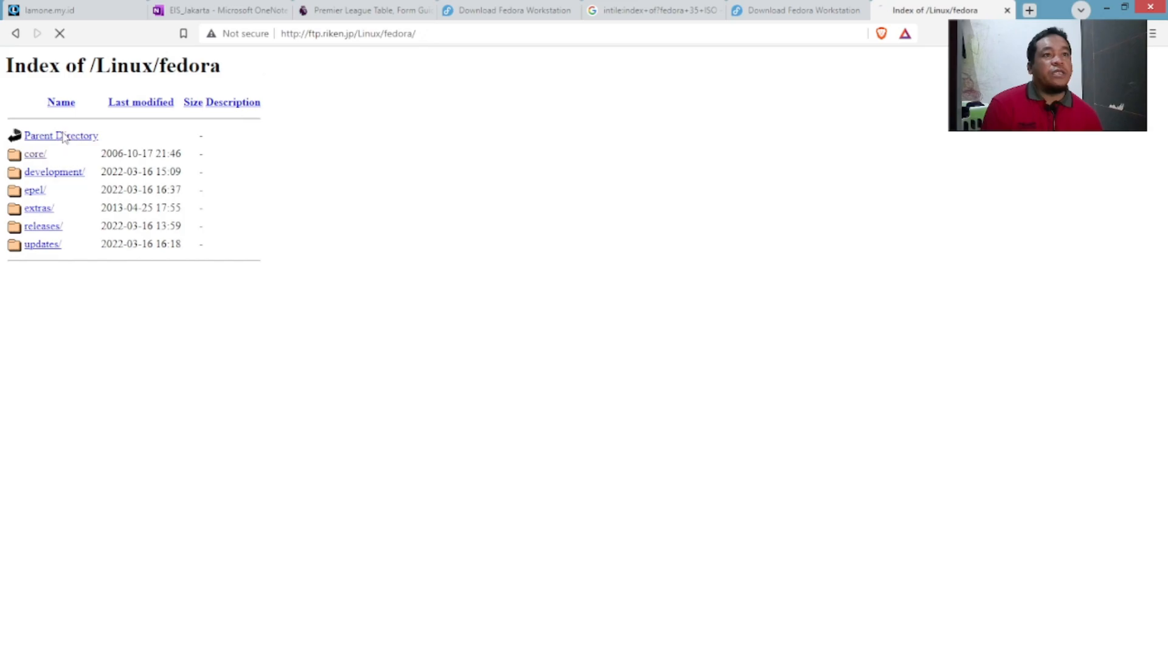
left_click(64, 137)
scroll(277, 237, "down", 2)
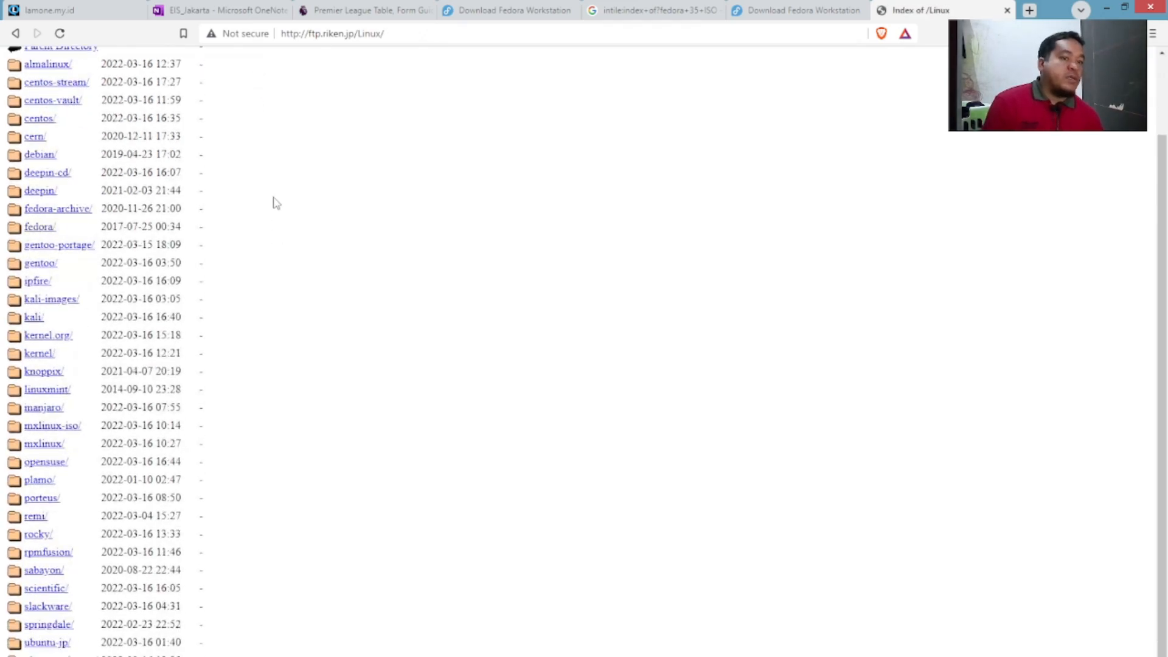
scroll(275, 202, "up", 2)
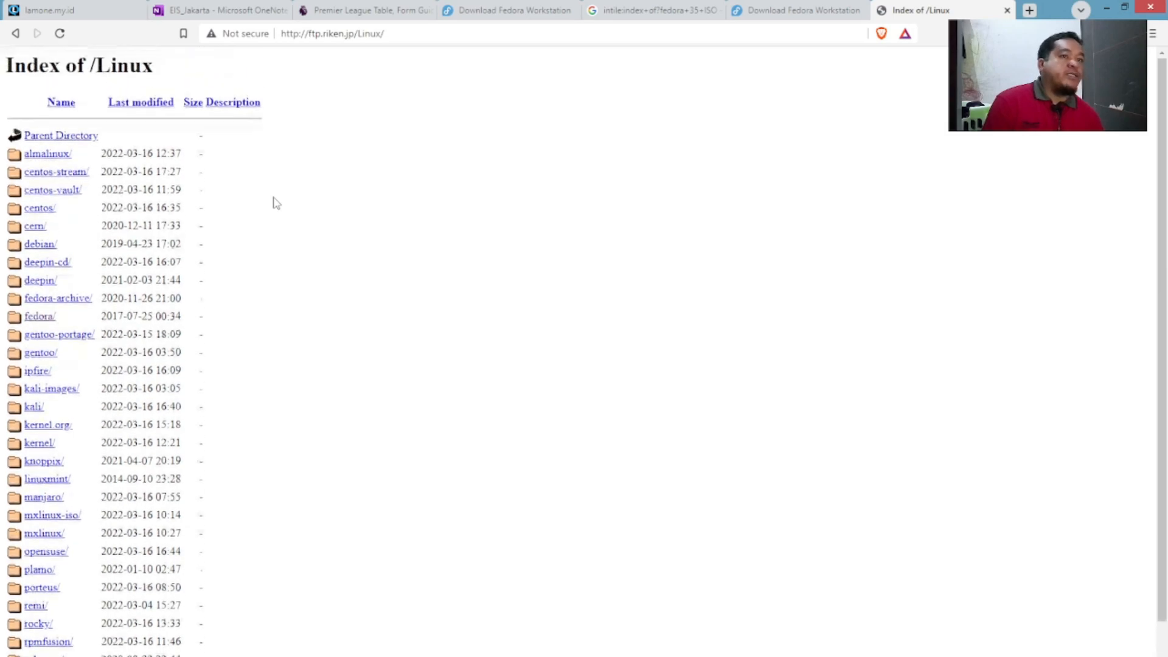
Navigate fedora, epel and releases to the Fedora 35 folder, peeking into Server.
left_click(36, 318)
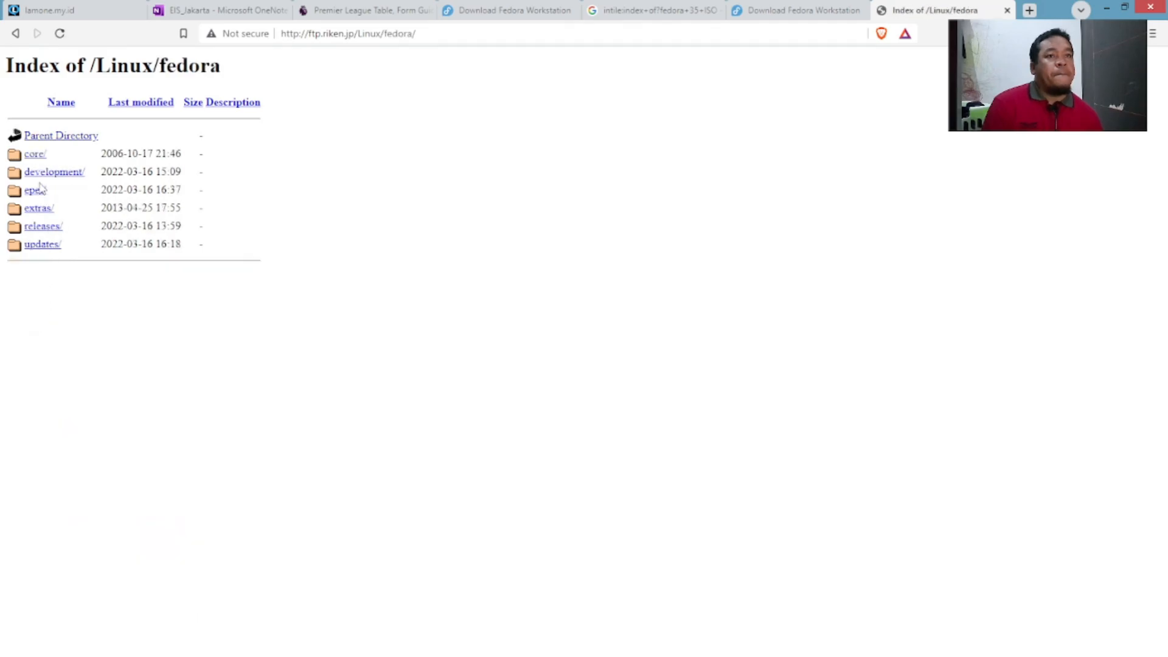
left_click(35, 190)
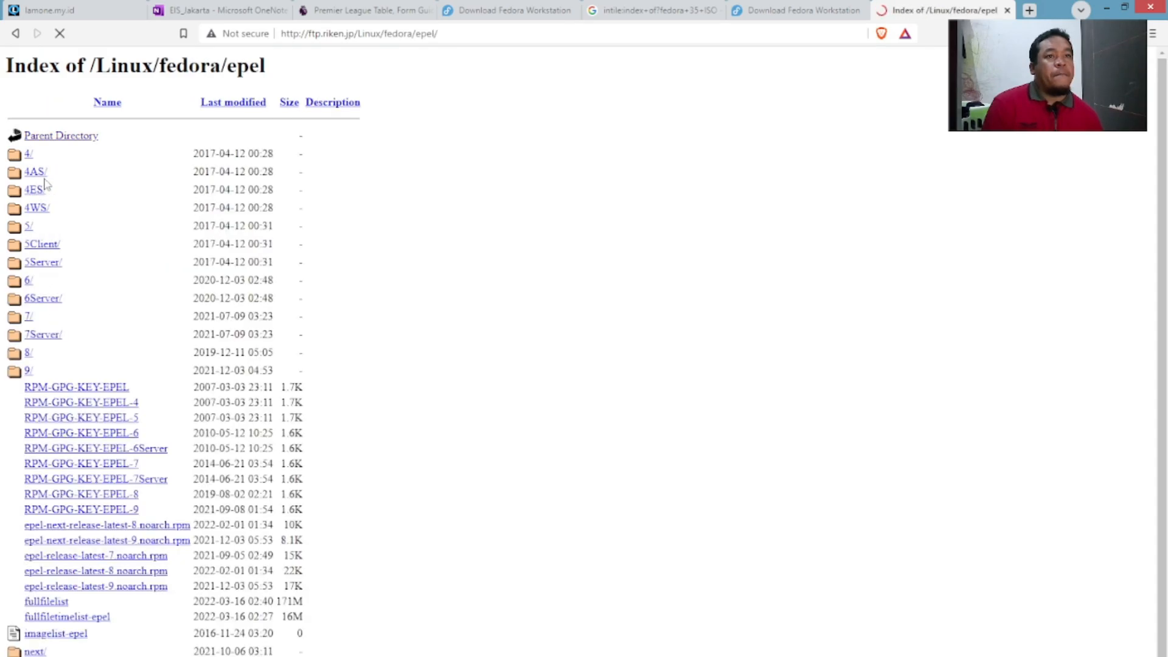
scroll(353, 323, "down", 1)
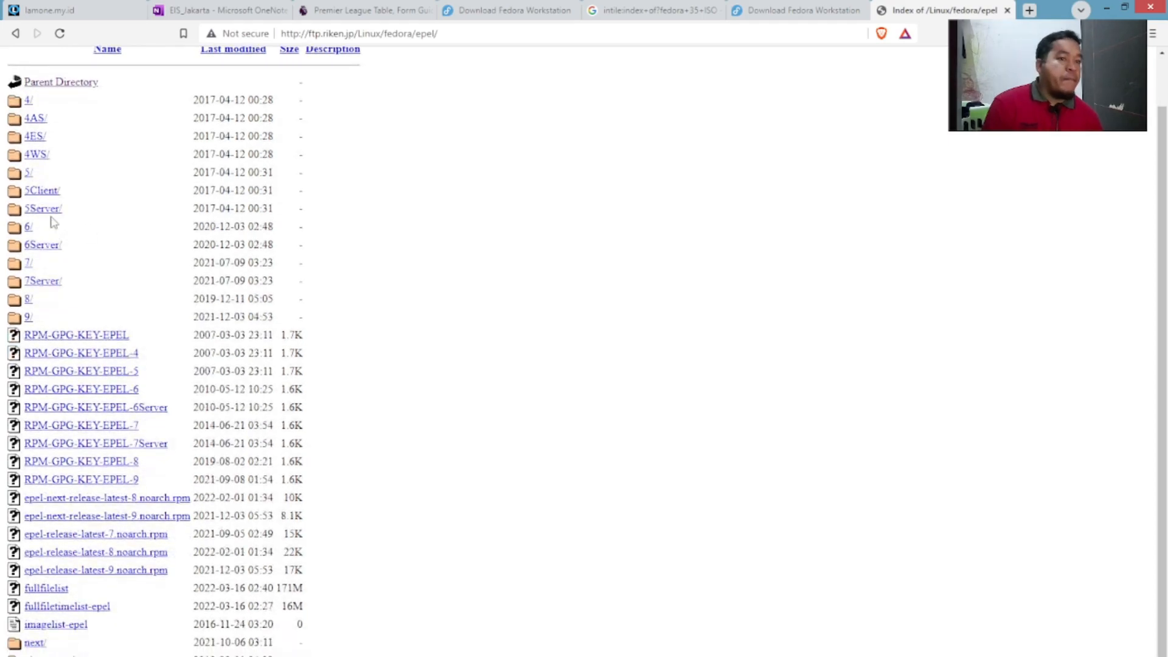
left_click(61, 86)
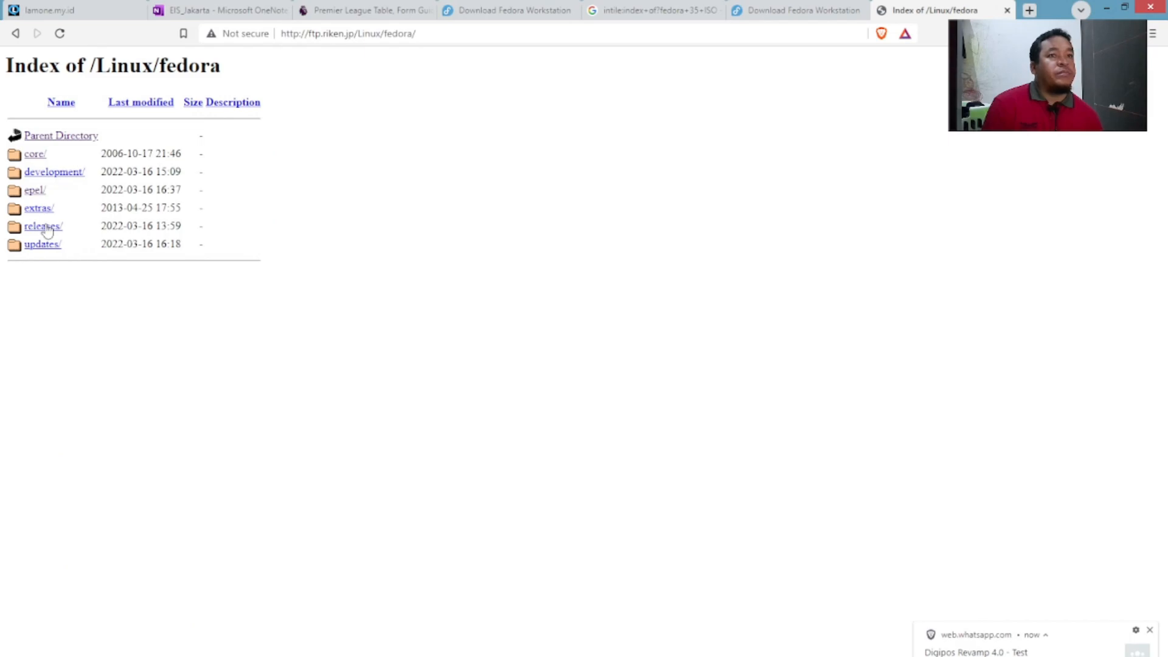
left_click(44, 228)
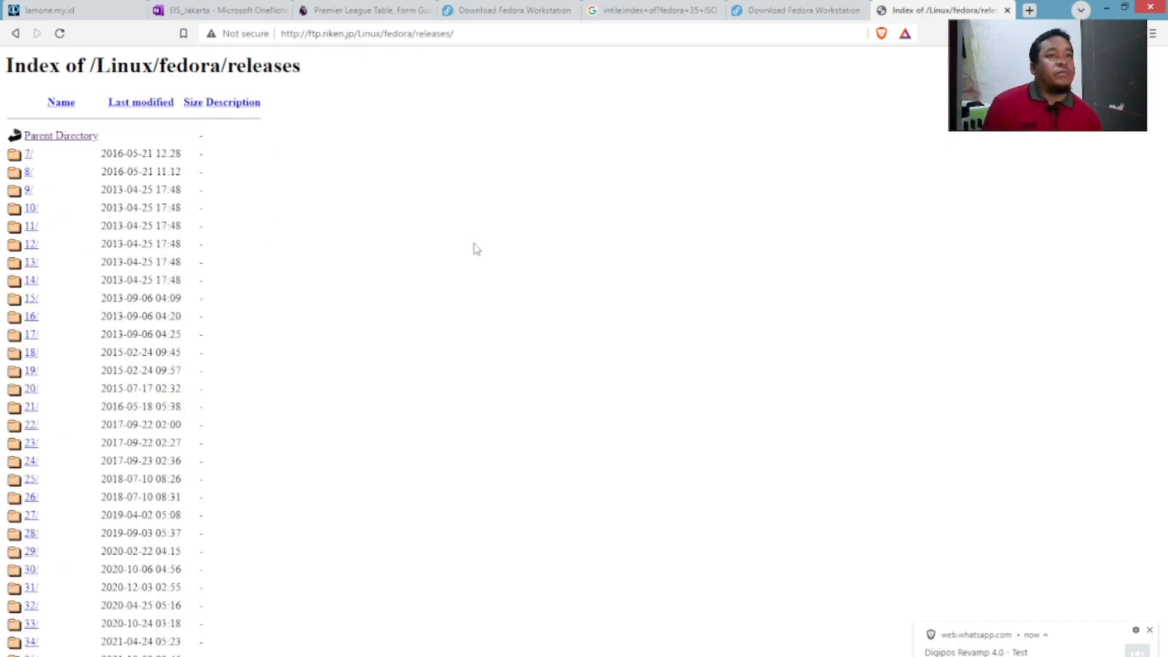
left_click(25, 652)
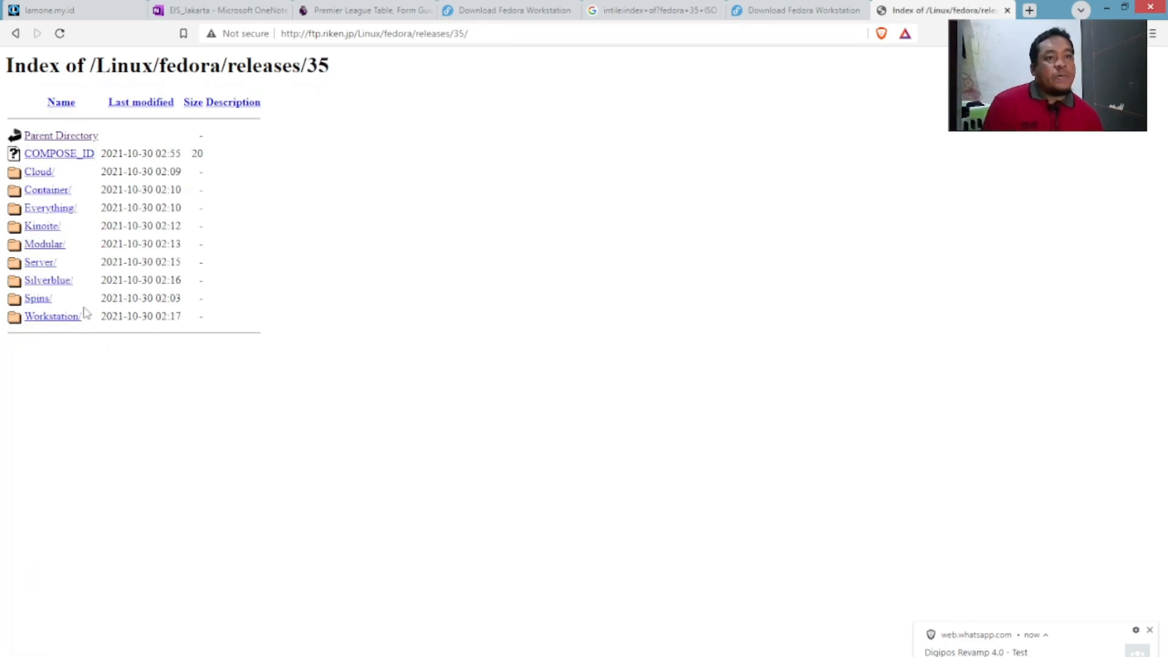
left_click(36, 264)
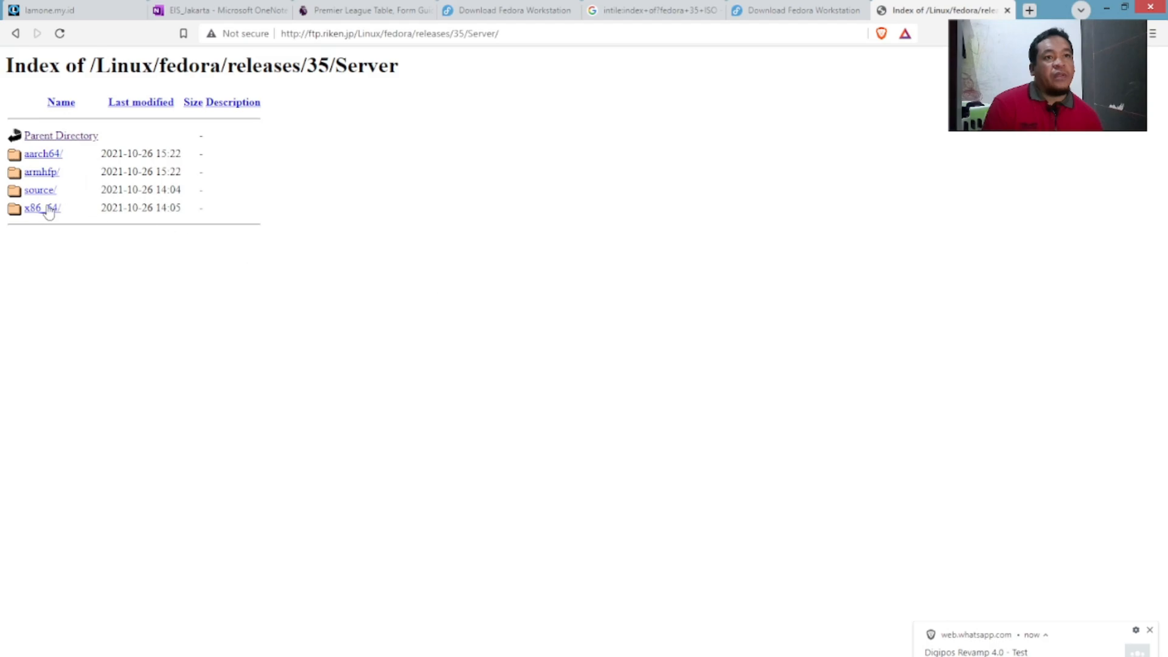
left_click(41, 139)
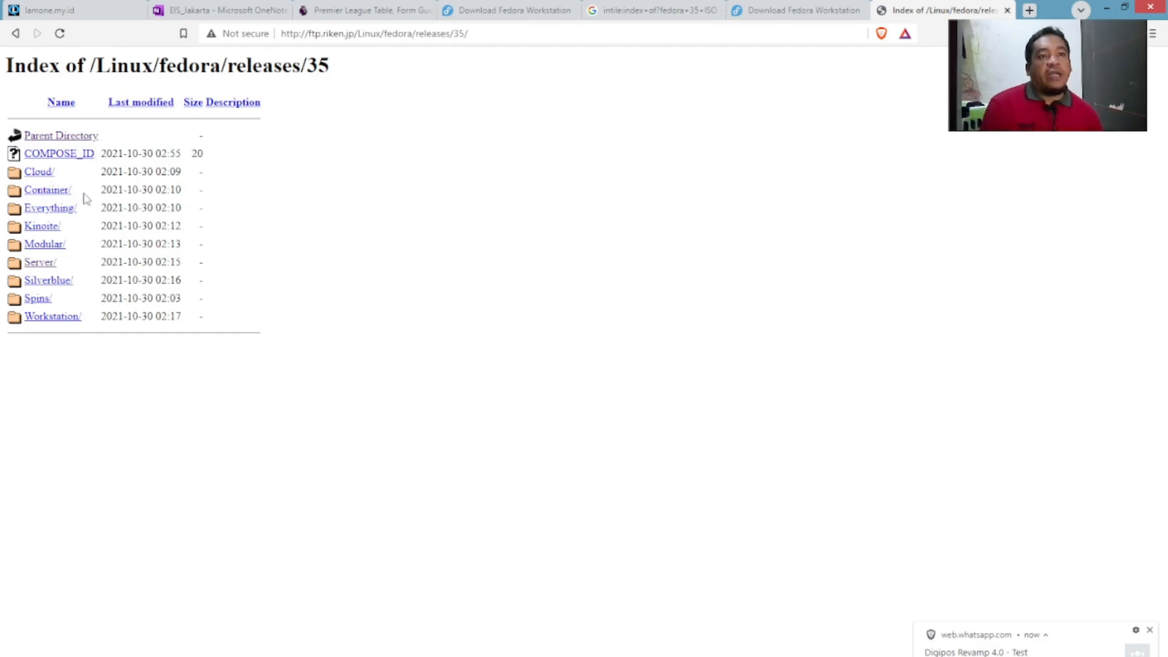
Check the Everything/x86_64/iso folder, then go back up and open the Fedora 35 Workstation folder.
left_click(59, 209)
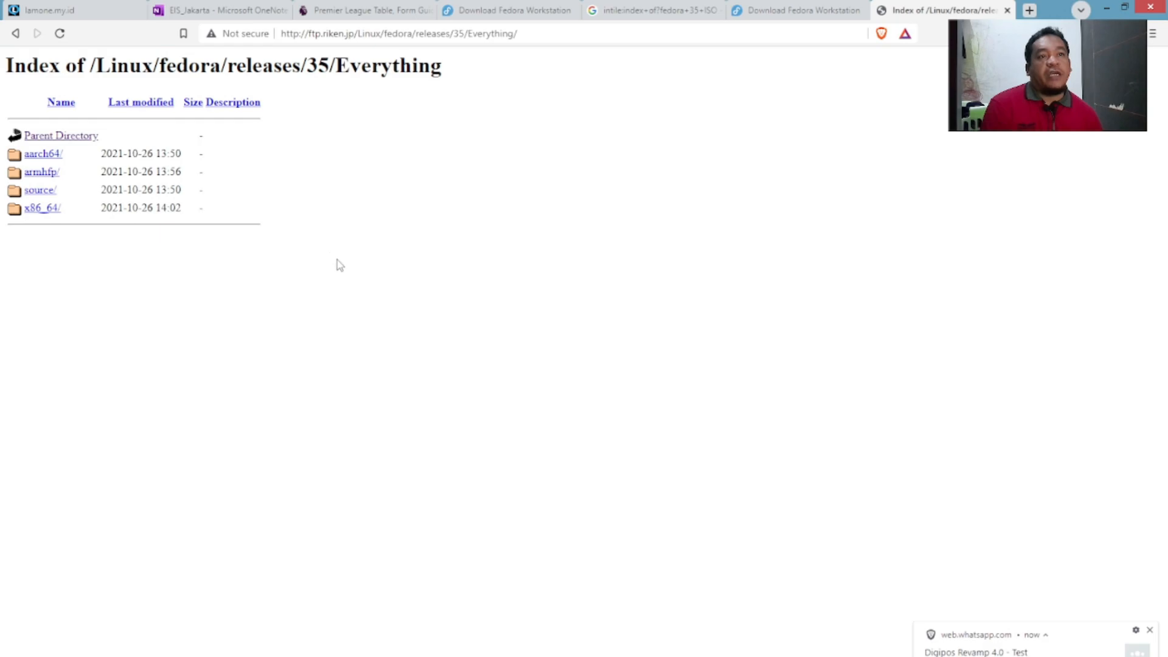
left_click(53, 214)
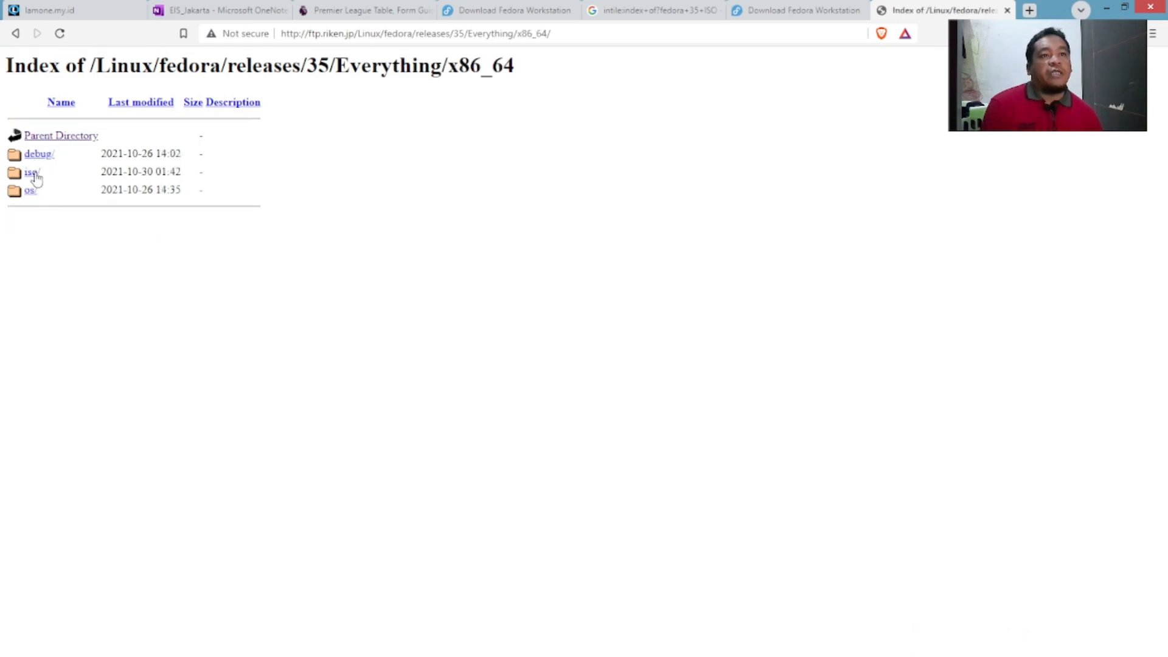
left_click(29, 172)
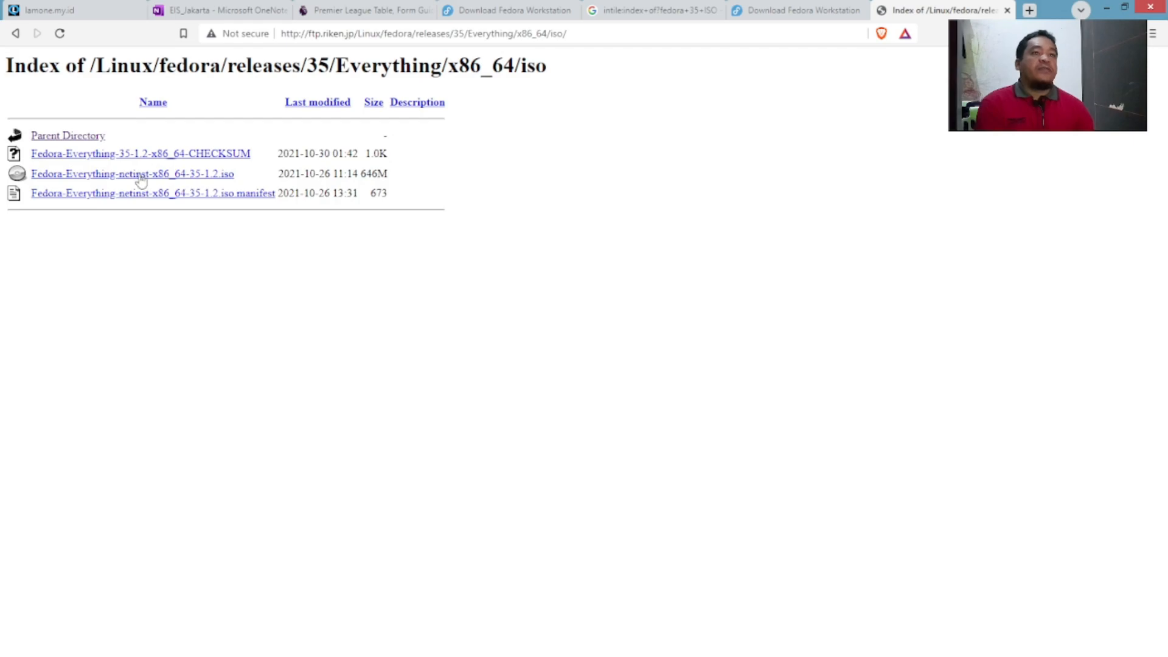
left_click(90, 135)
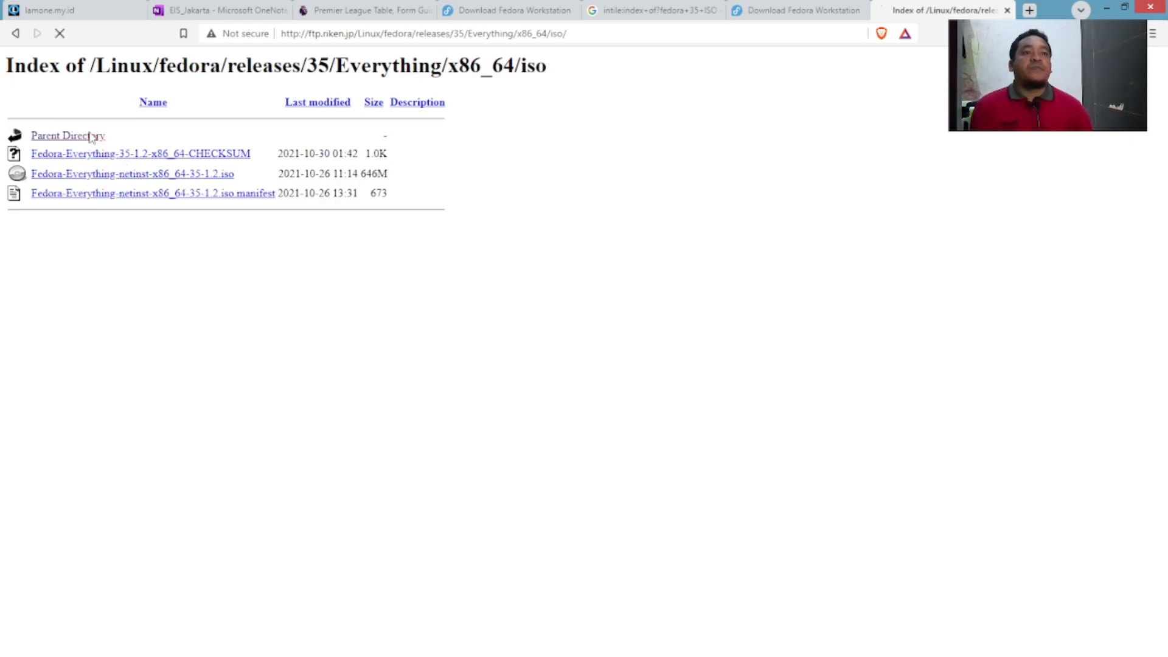
left_click(80, 139)
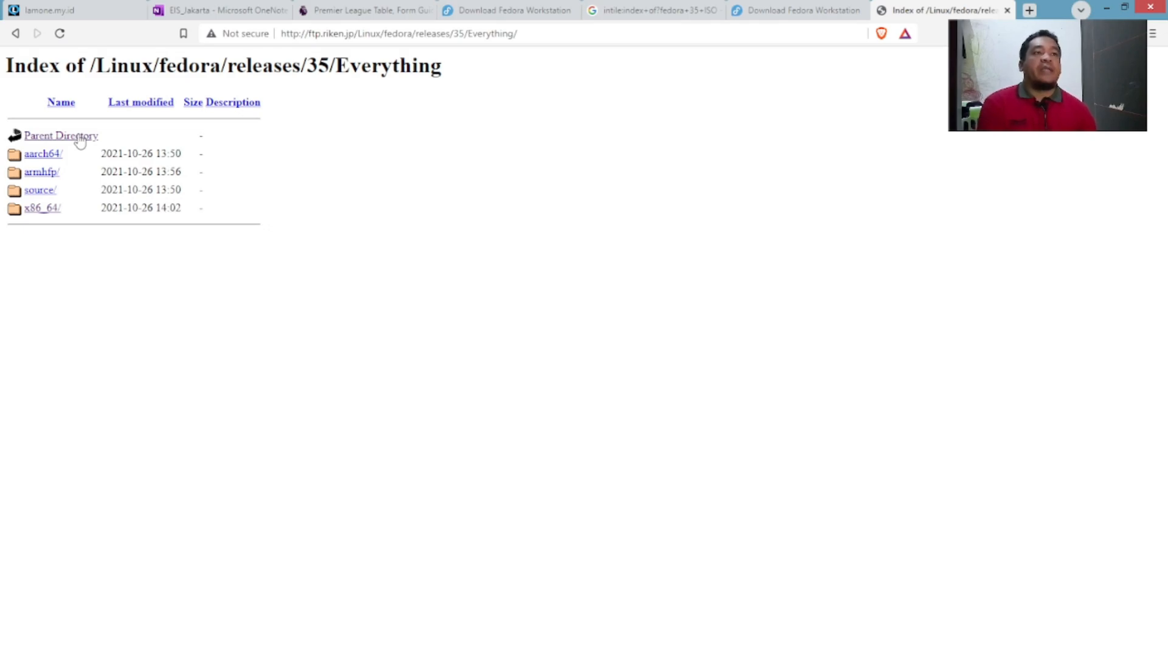
left_click(80, 139)
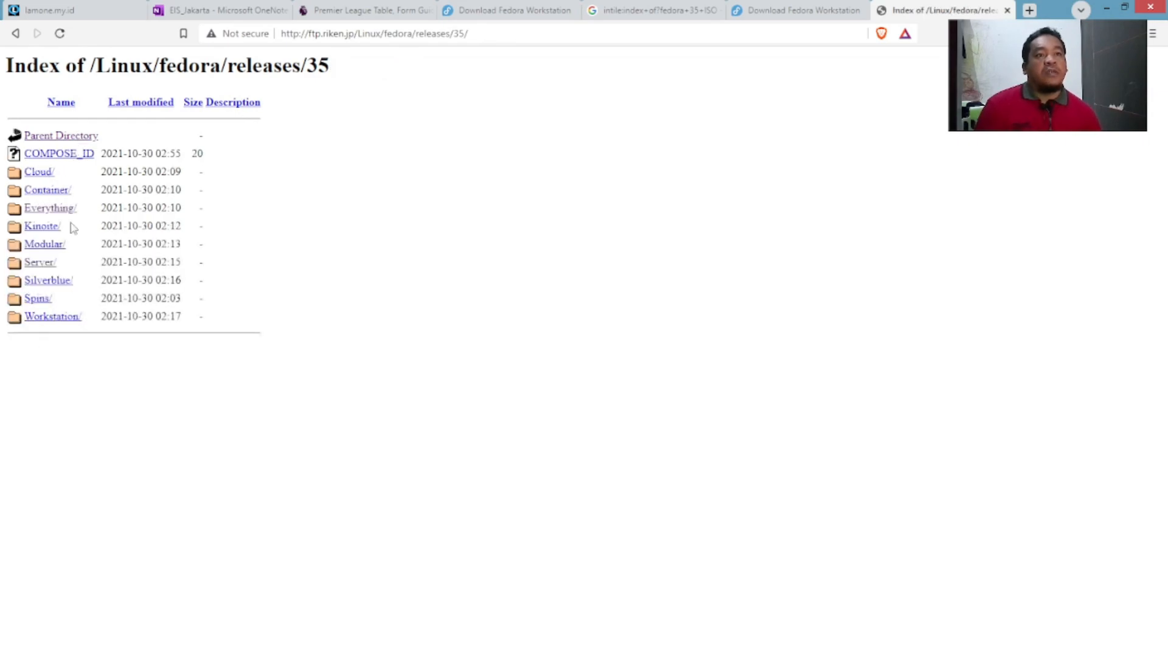
left_click(62, 321)
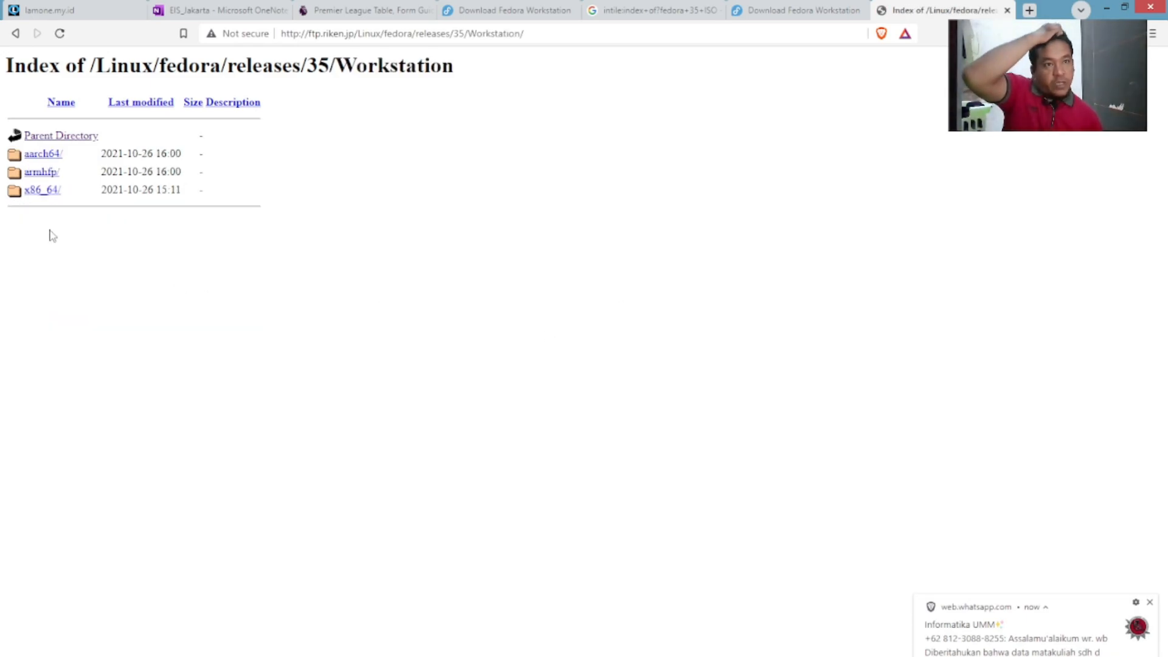
Look inside the Workstation armhfp images folder, then climb back to the releases/35 index.
left_click(44, 174)
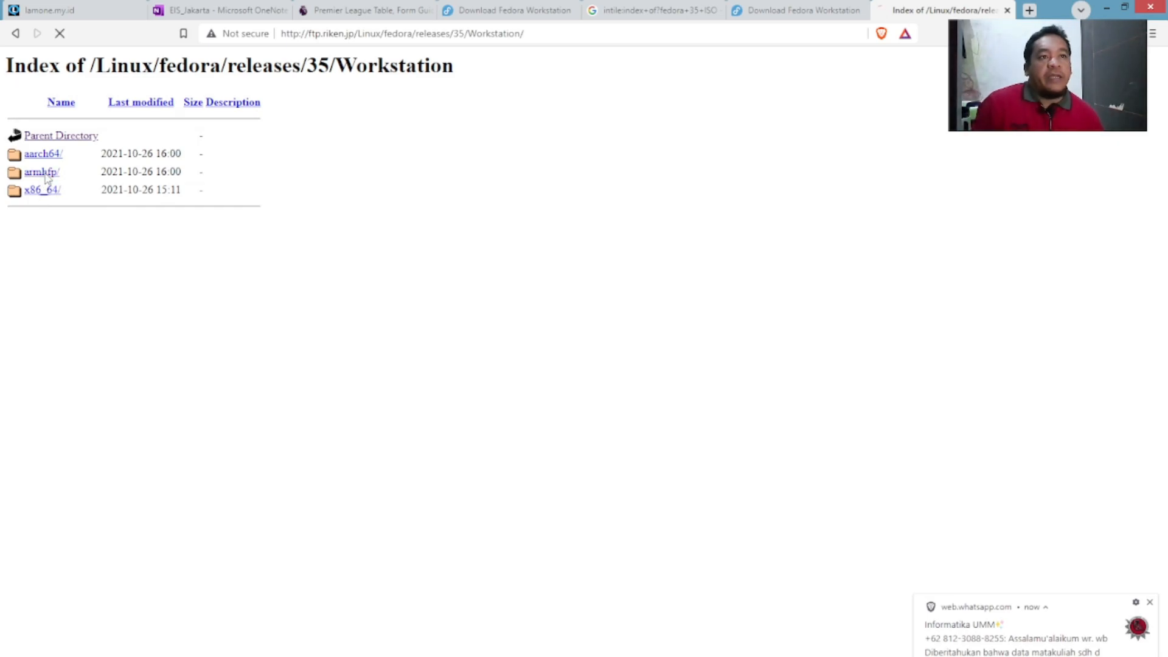
left_click(33, 156)
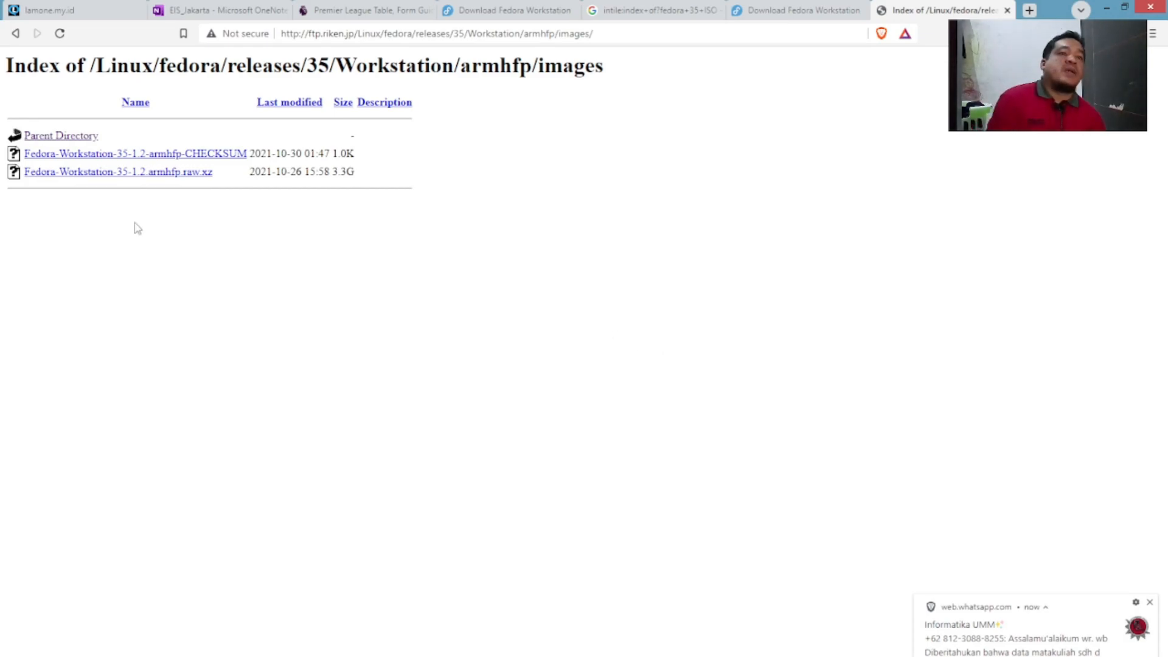
left_click(51, 136)
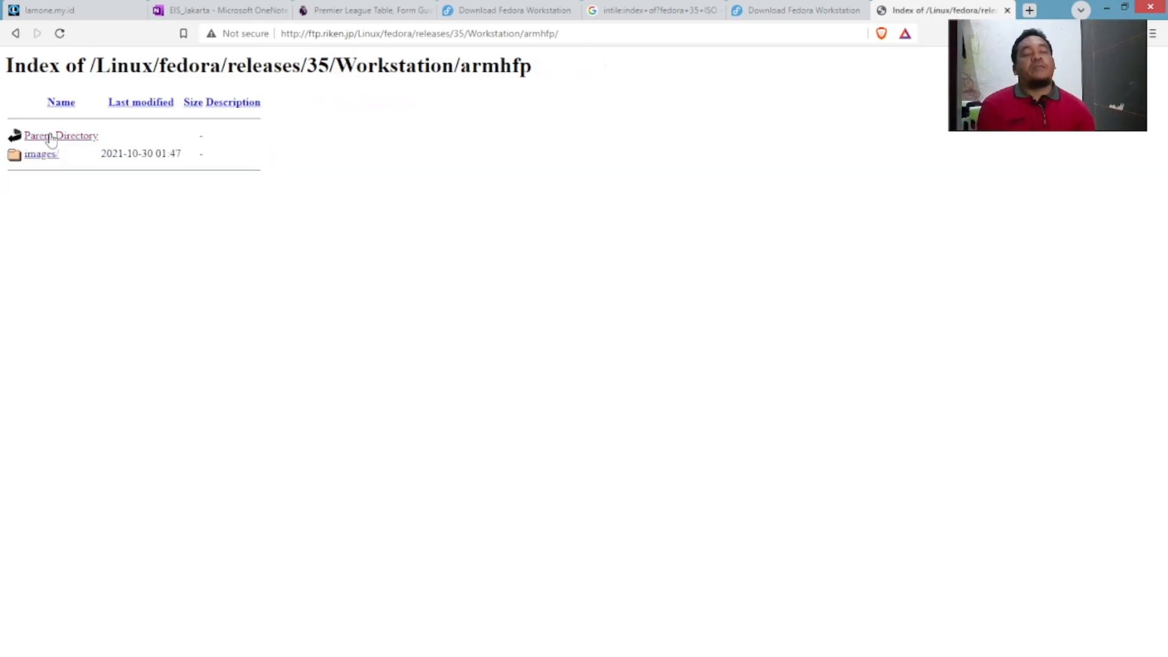
left_click(51, 137)
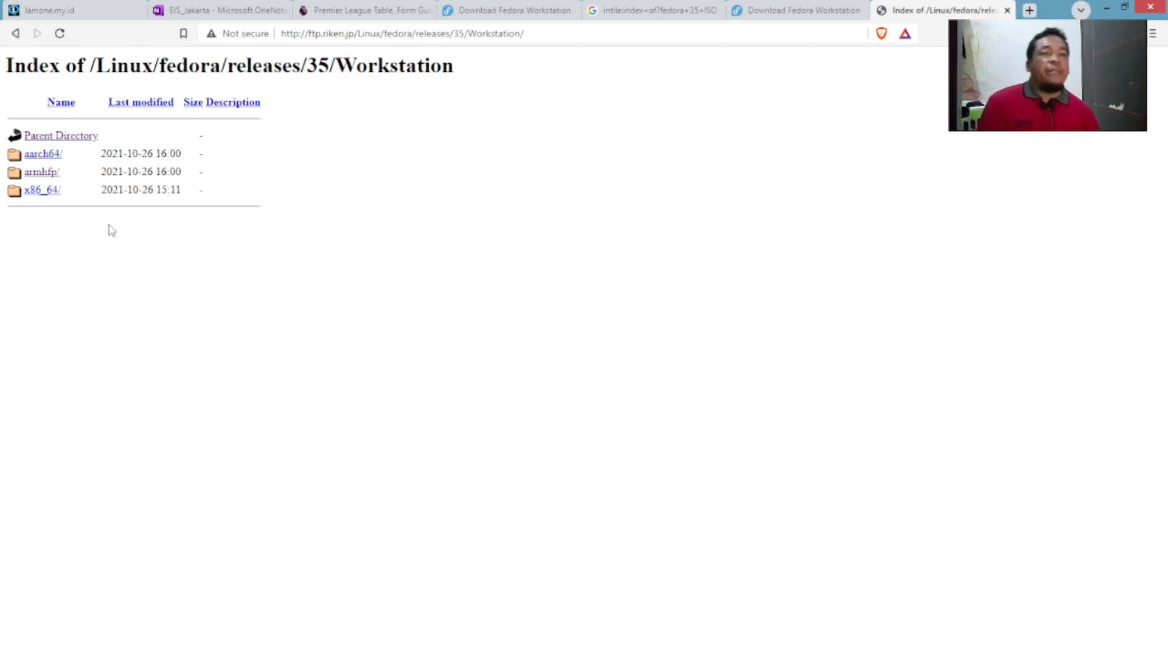
left_click(61, 137)
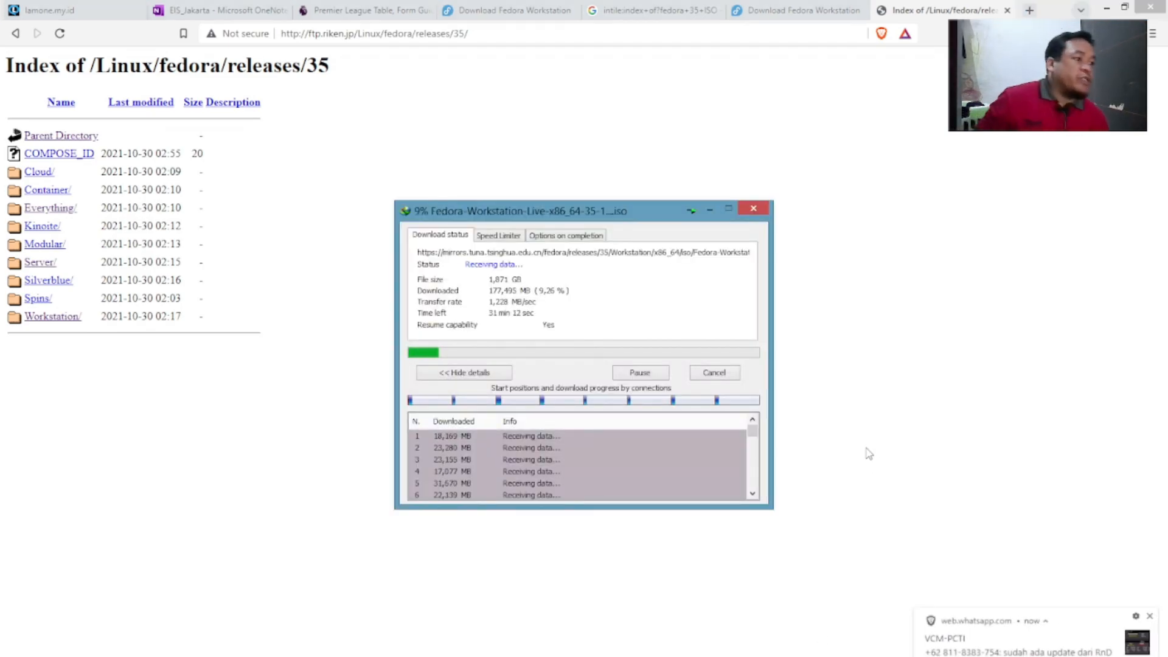
Dismiss the WhatsApp message notification.
left_click(1149, 619)
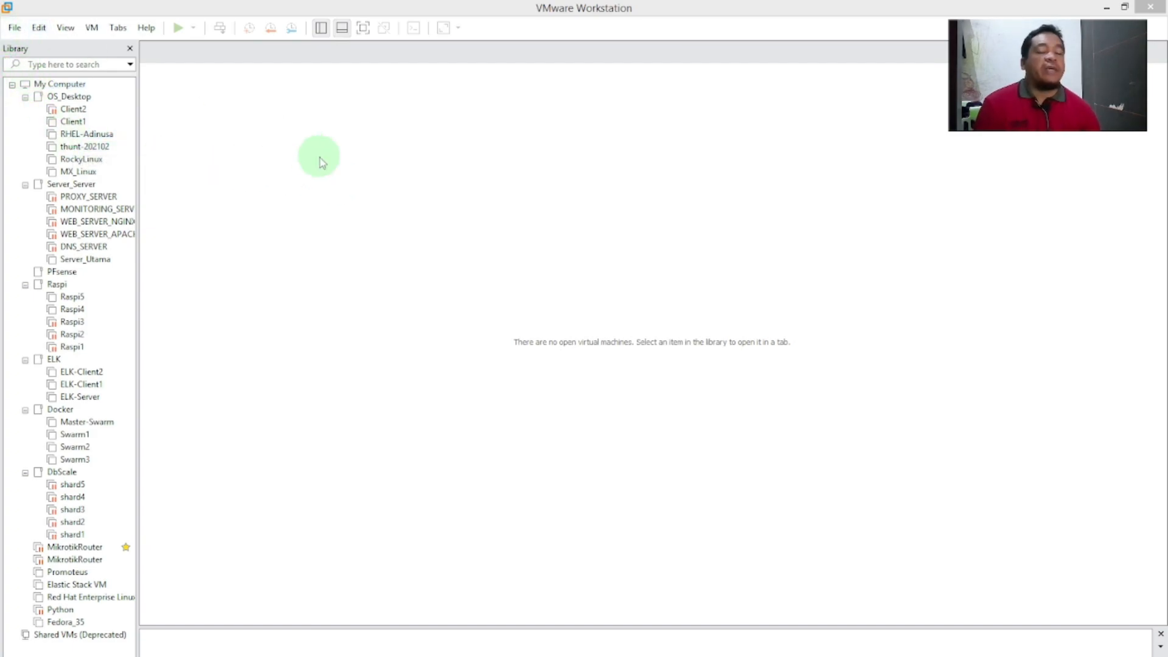
Open VMware Workstation's File menu.
left_click(13, 28)
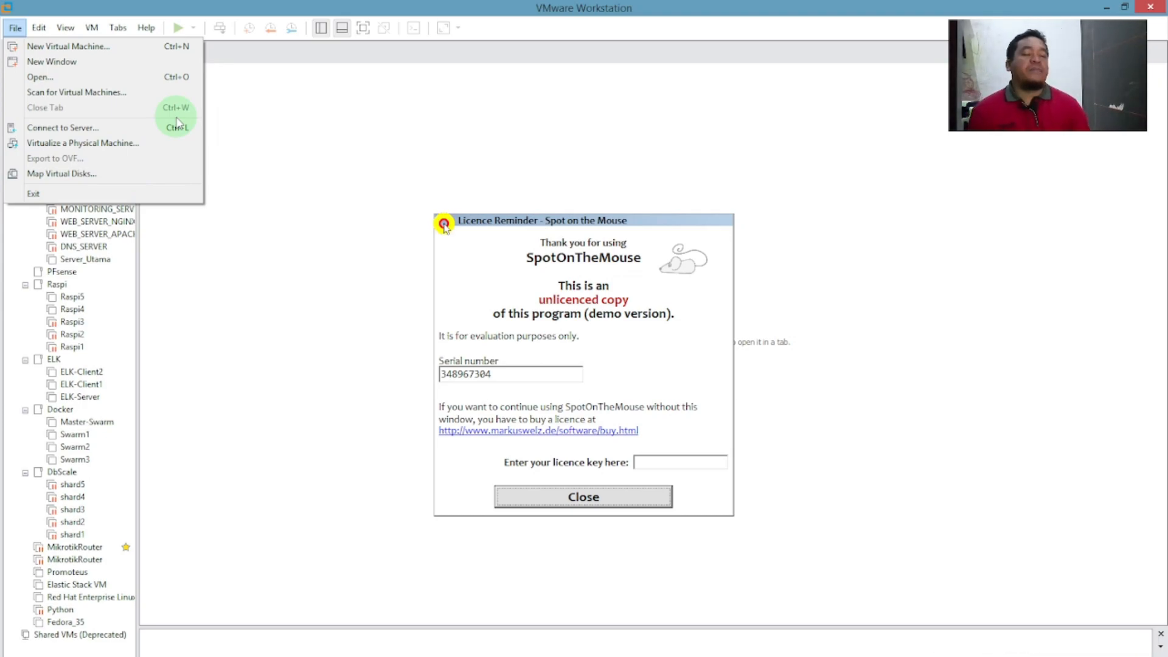
Start a new virtual machine, dismiss the licence reminder, and pick the Custom (advanced) configuration.
left_click(125, 49)
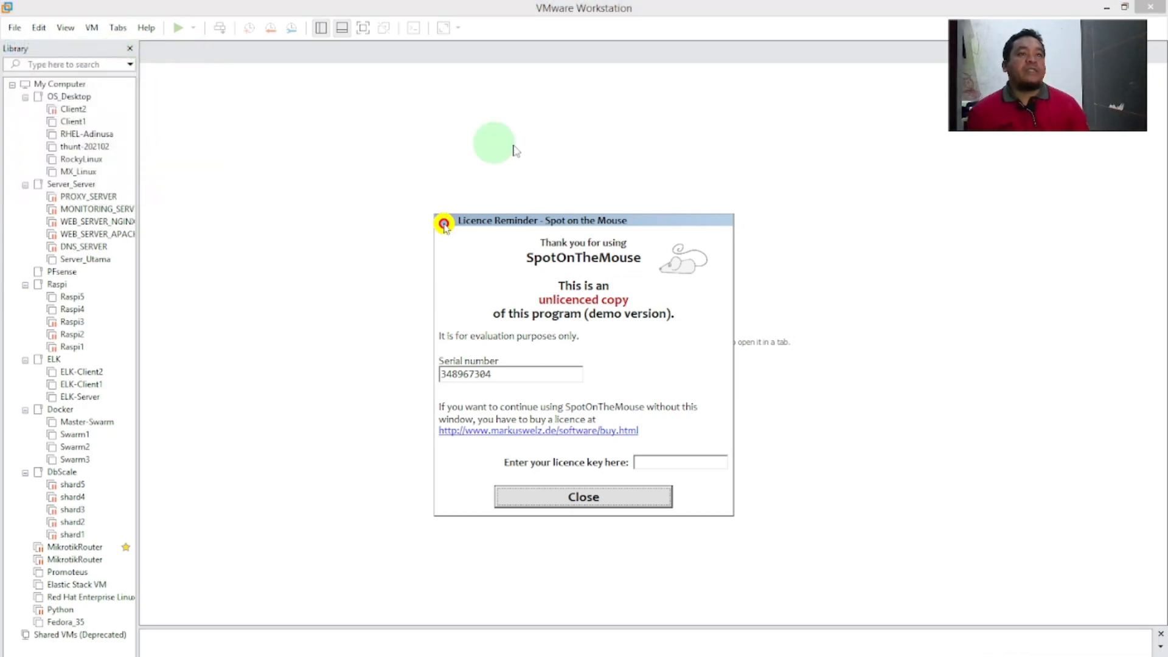
left_click(661, 502)
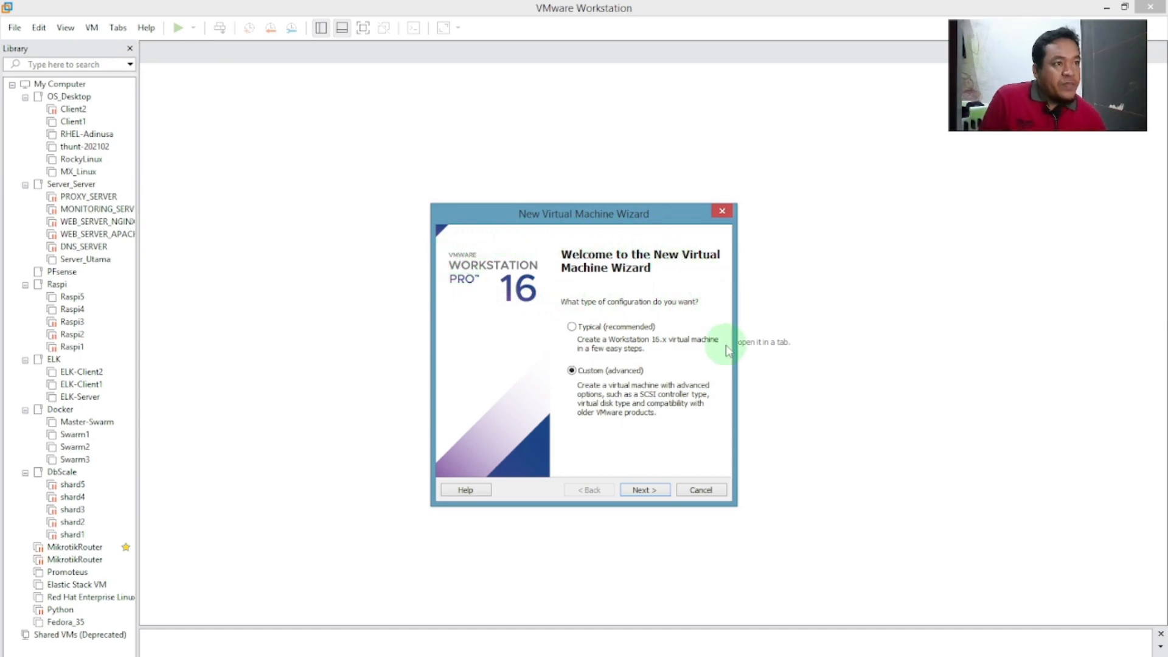
left_click(600, 330)
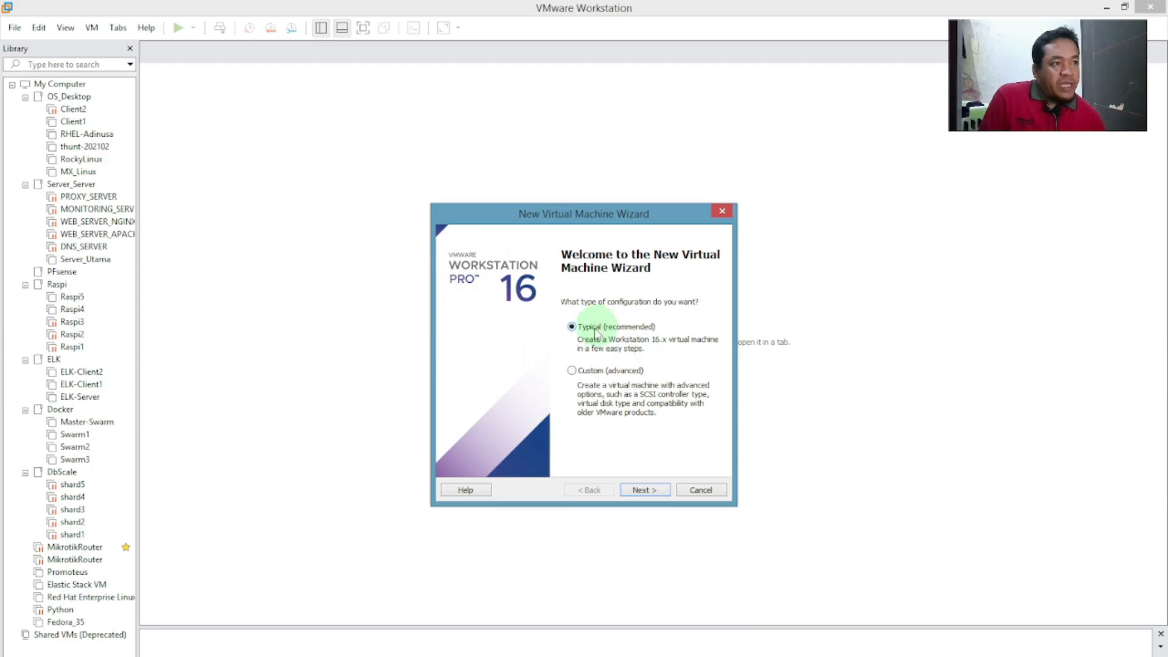
left_click(598, 372)
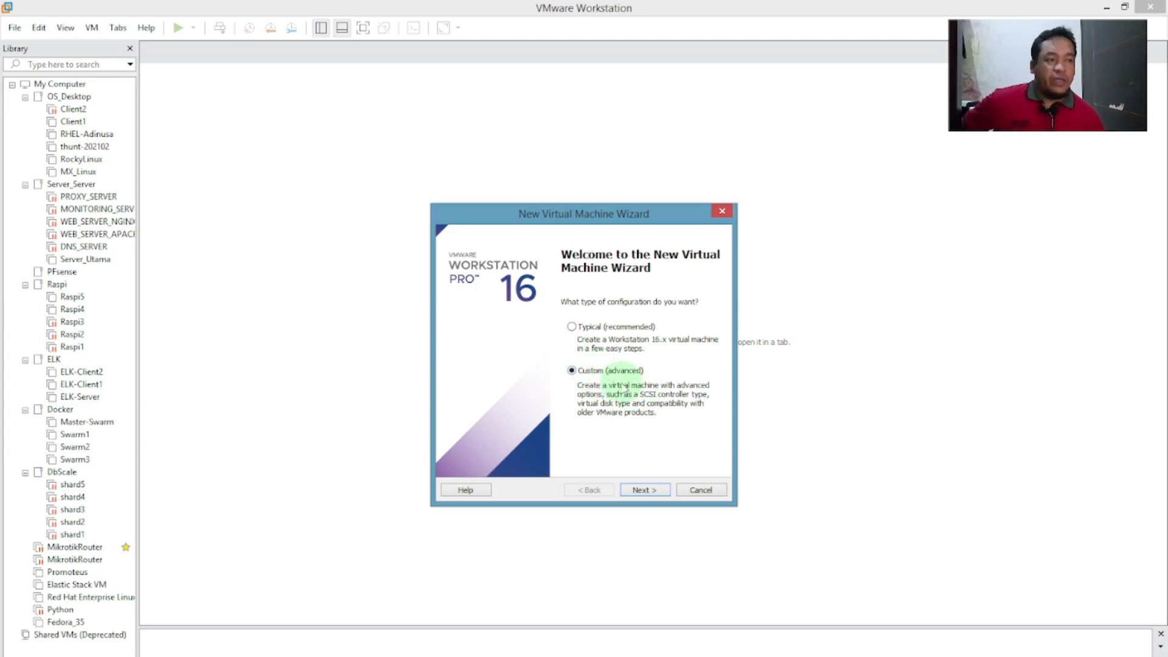
Keep Workstation 16.x hardware compatibility and advance to the guest OS installation page.
left_click(645, 492)
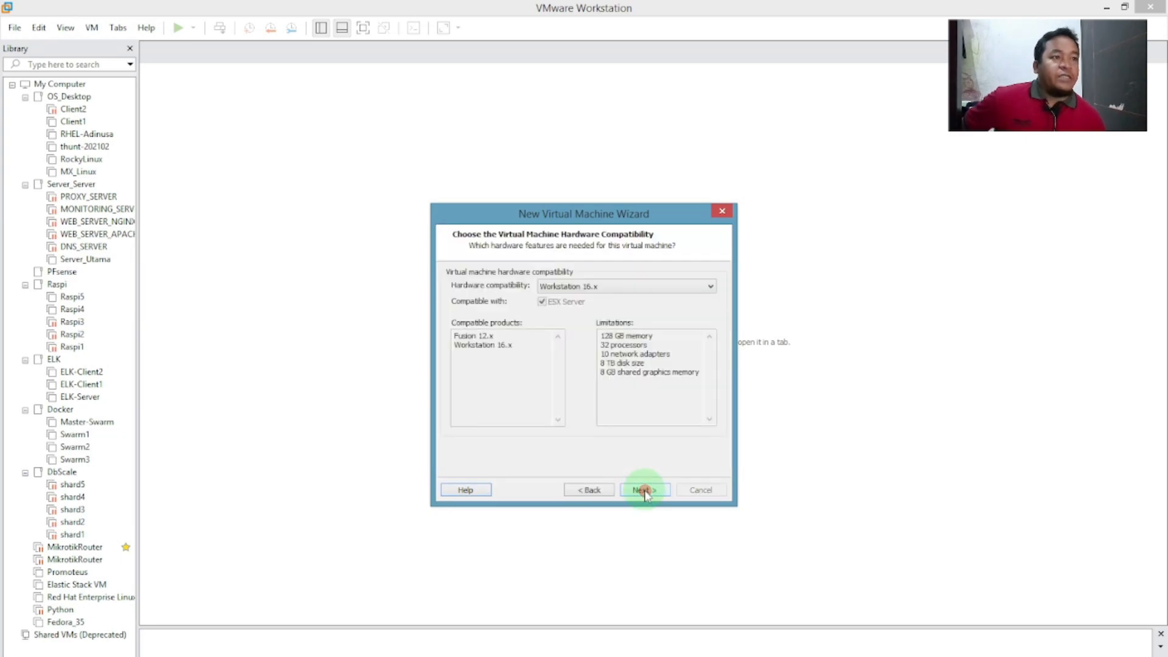
left_click(594, 287)
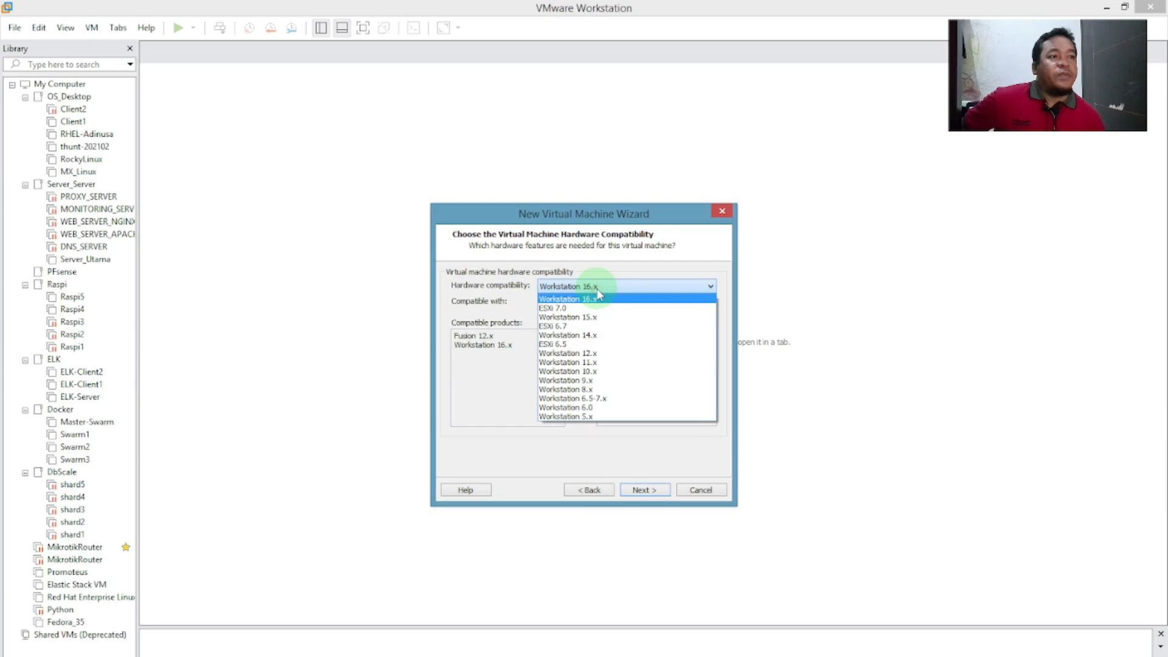
left_click(618, 253)
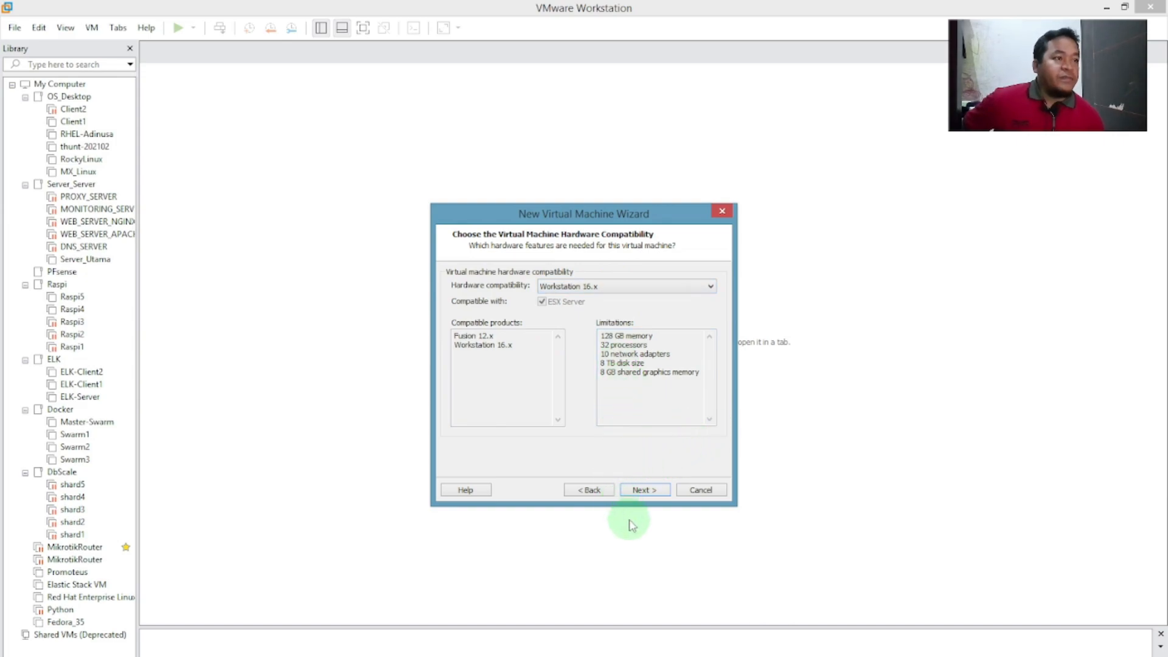
left_click(648, 490)
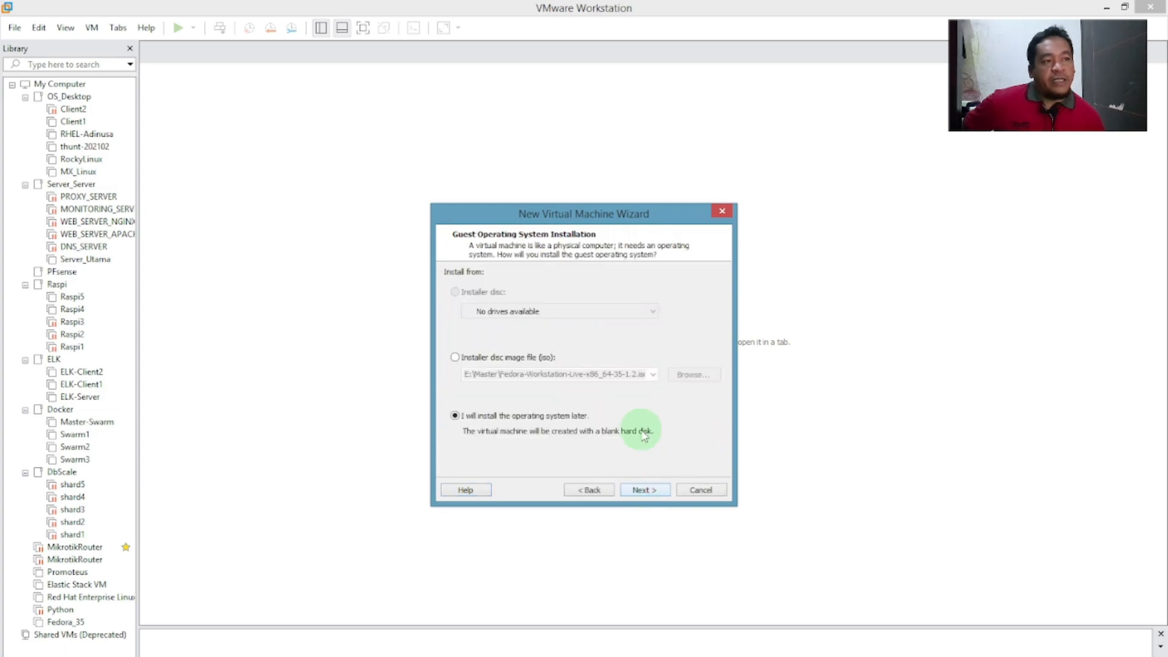
Choose 'I will install the operating system later' rather than an ISO image, and continue.
left_click(529, 358)
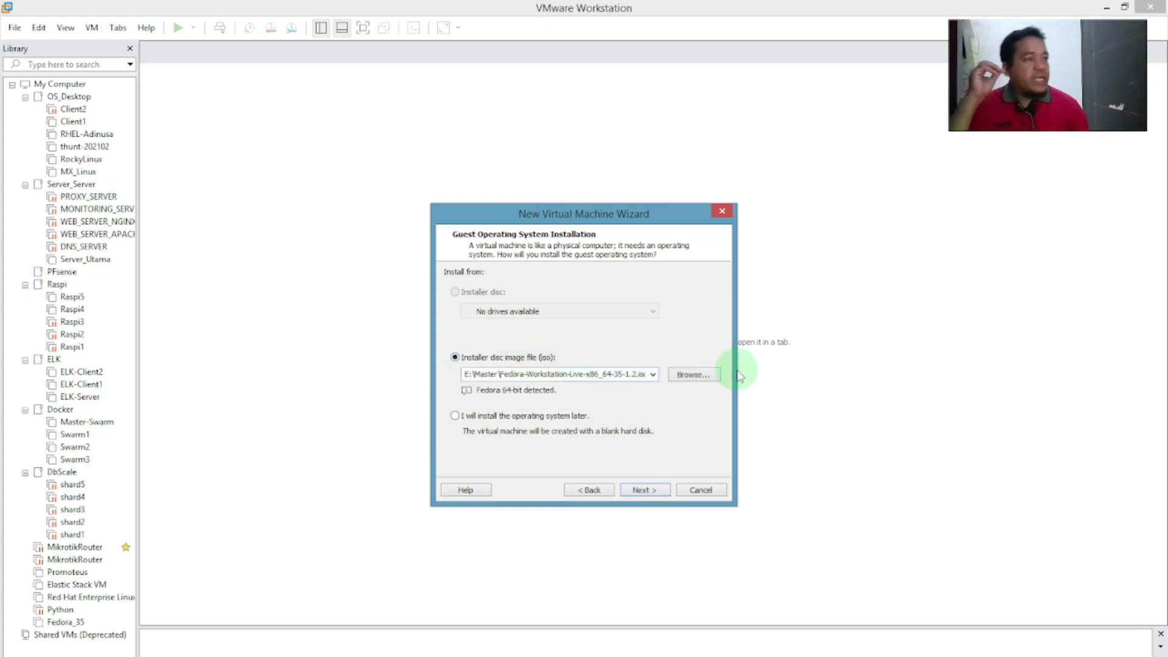
left_click(505, 416)
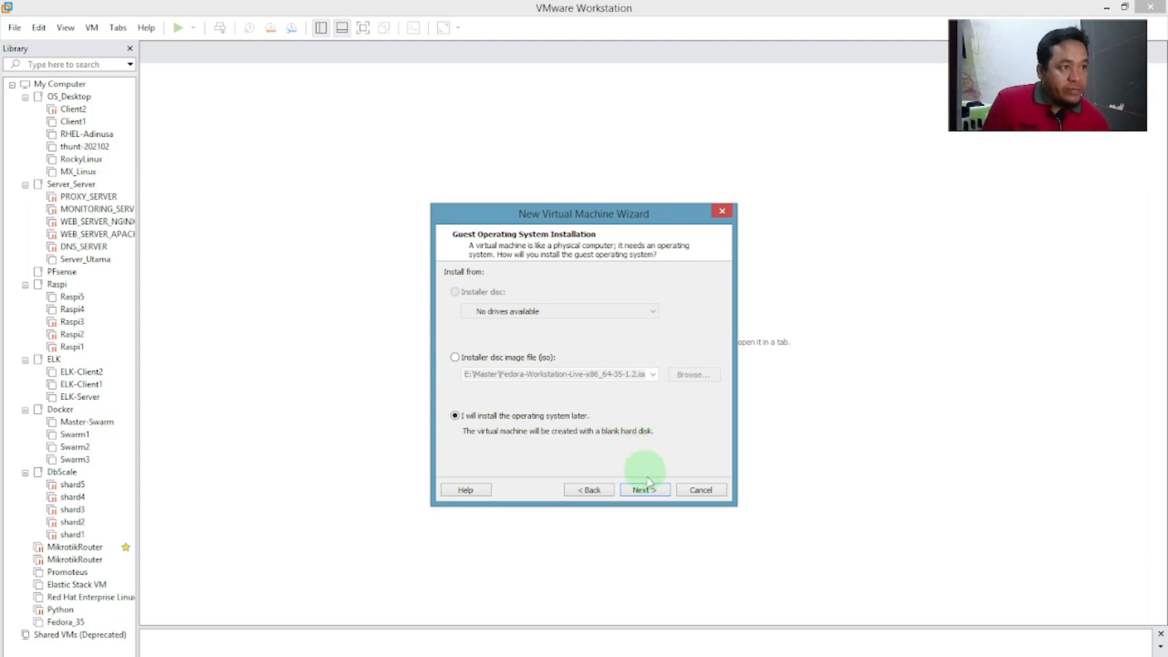
left_click(655, 490)
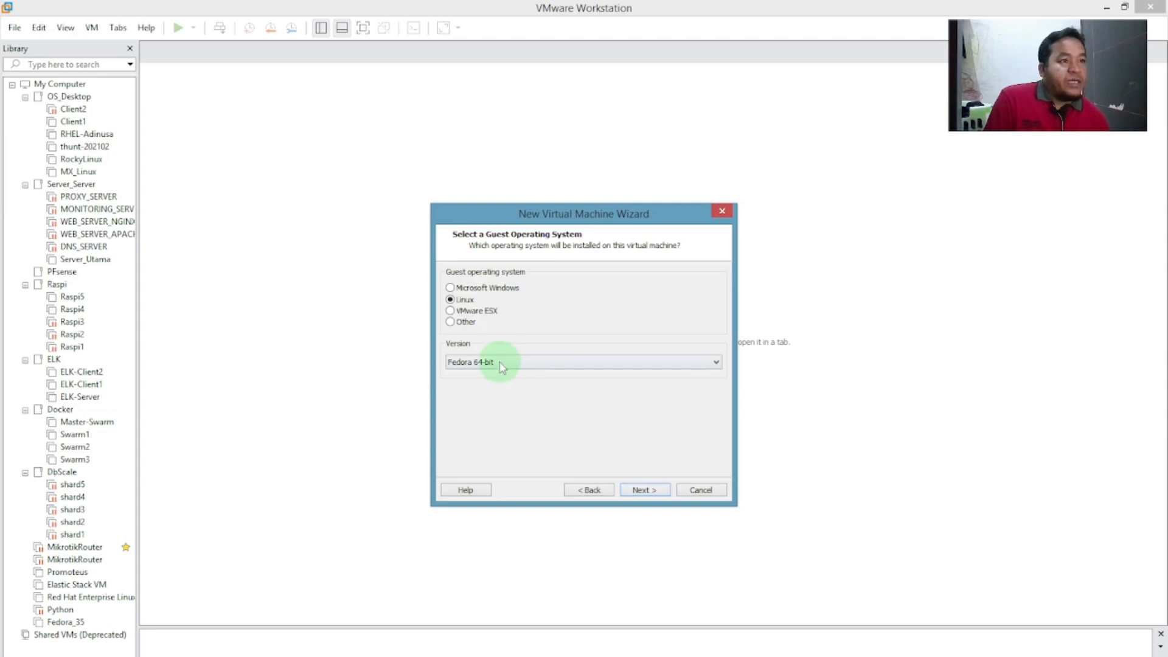
Select Linux as the guest with version Fedora 64-bit and continue to naming.
left_click(462, 300)
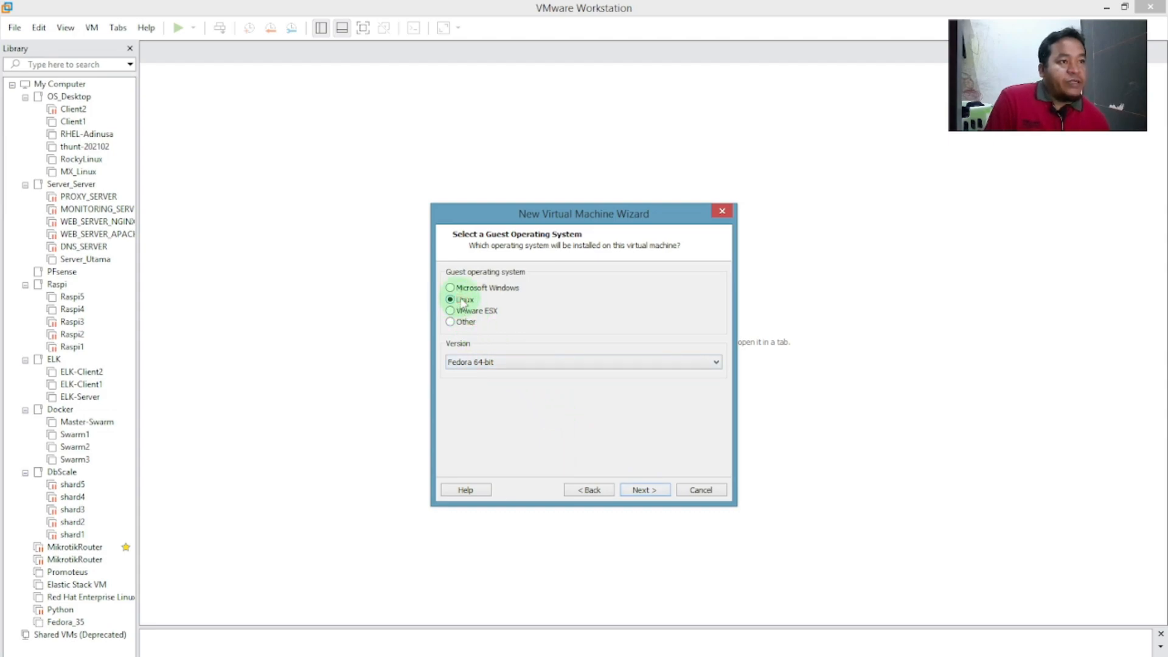
left_click(633, 363)
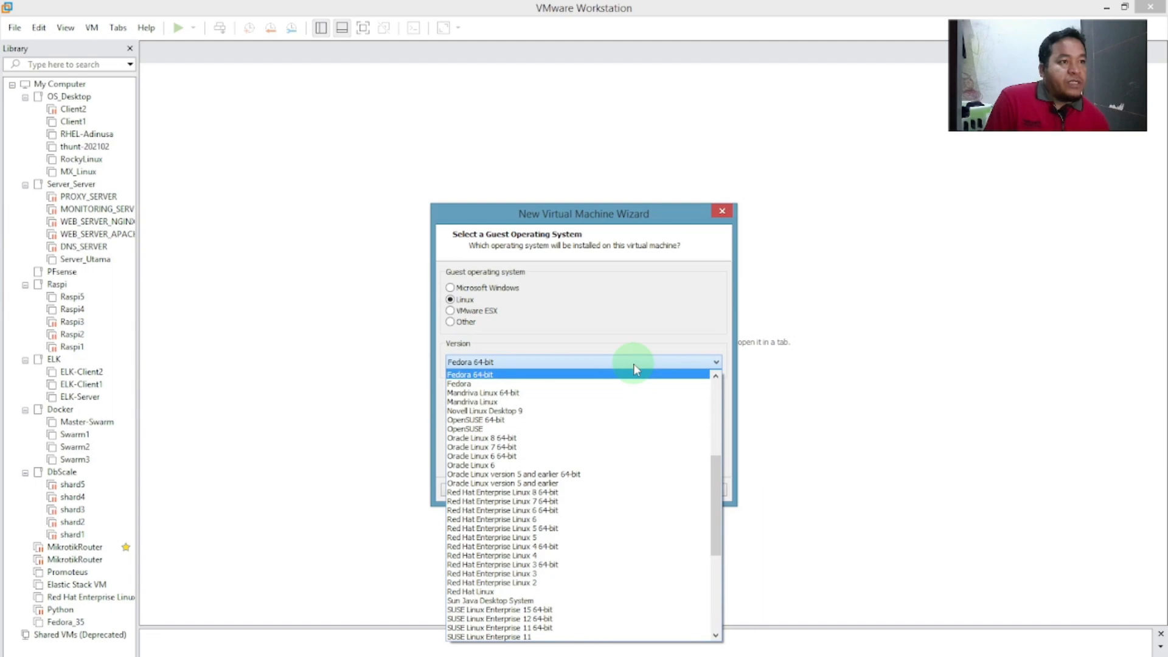
left_click_drag(715, 479, 715, 450)
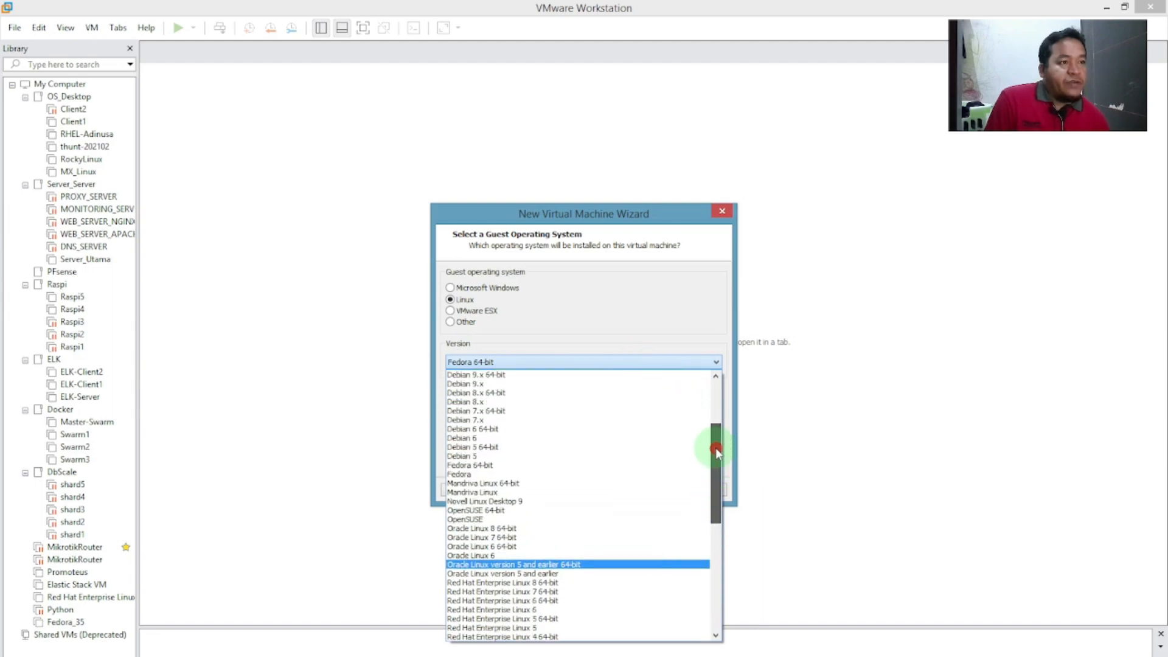
left_click(526, 467)
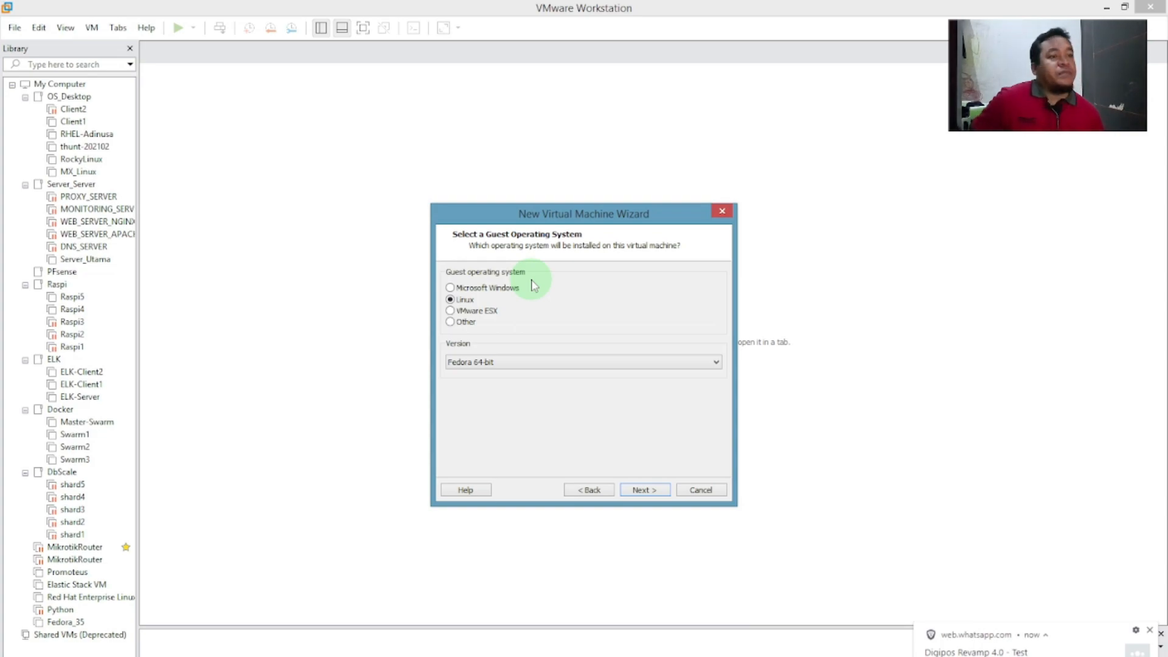
left_click(638, 490)
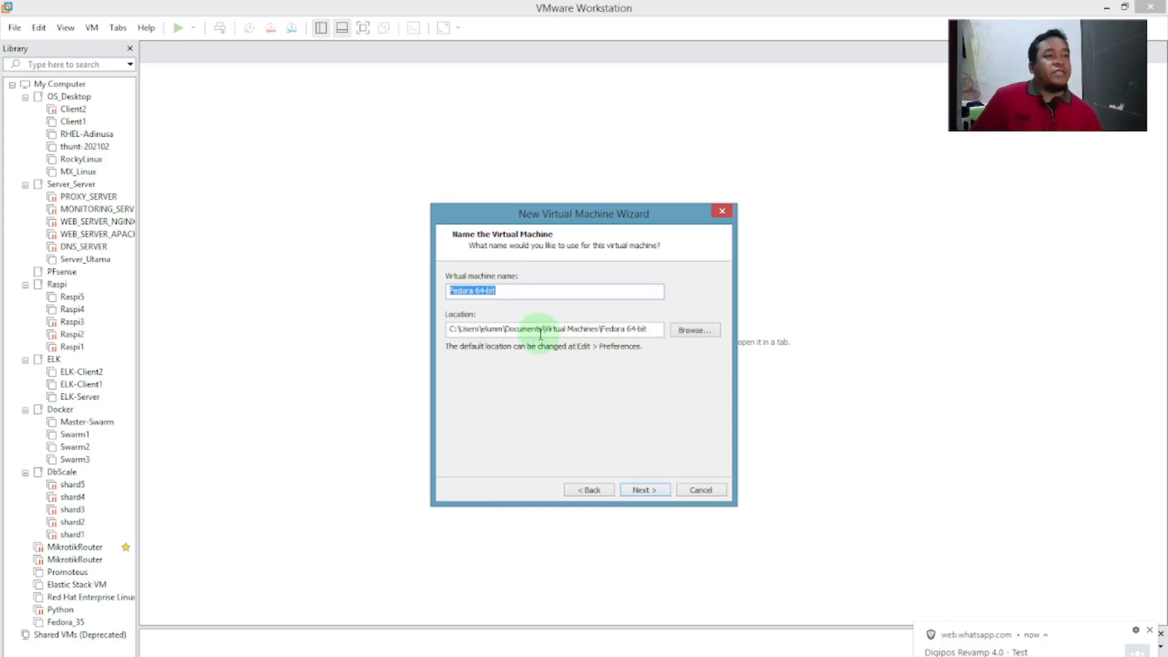
Replace the default name Fedora 64-bit with Sistem_Operasi_Fedora_35 and copy it to the clipboard.
left_click(537, 292)
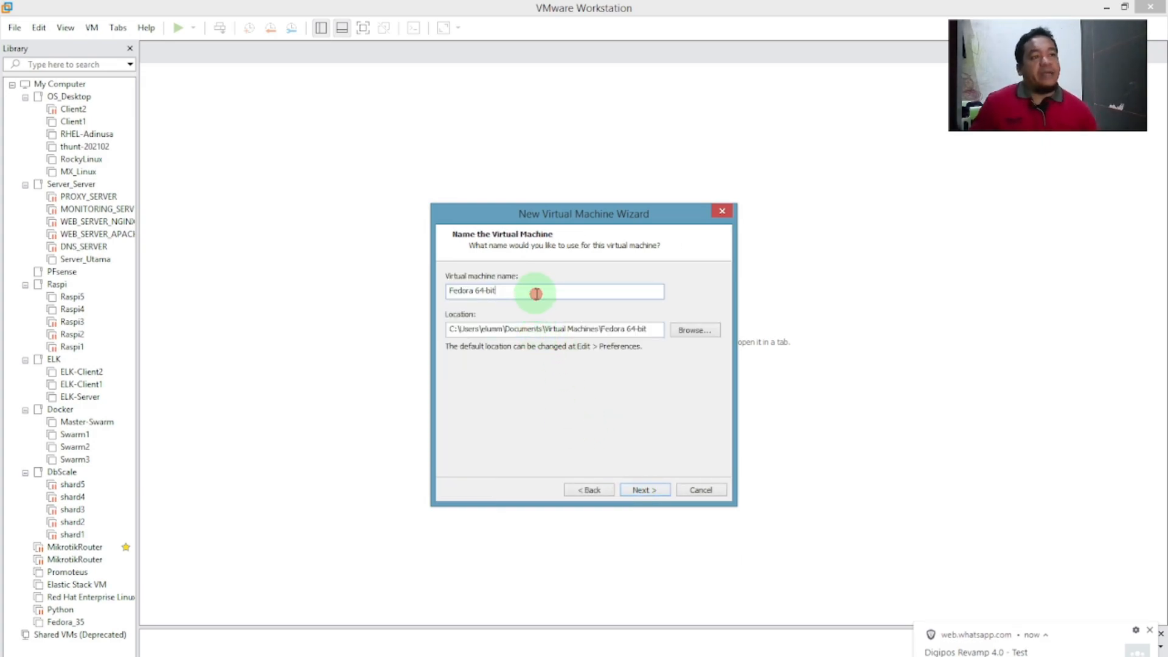
key("BackSpace")
key("BackSpace")
key("BackSpace")
key("BackSpace")
key("BackSpace")
key("BackSpace")
key("BackSpace")
key("BackSpace")
key("BackSpace")
key("BackSpace")
key("BackSpace")
key("BackSpace")
key("BackSpace")
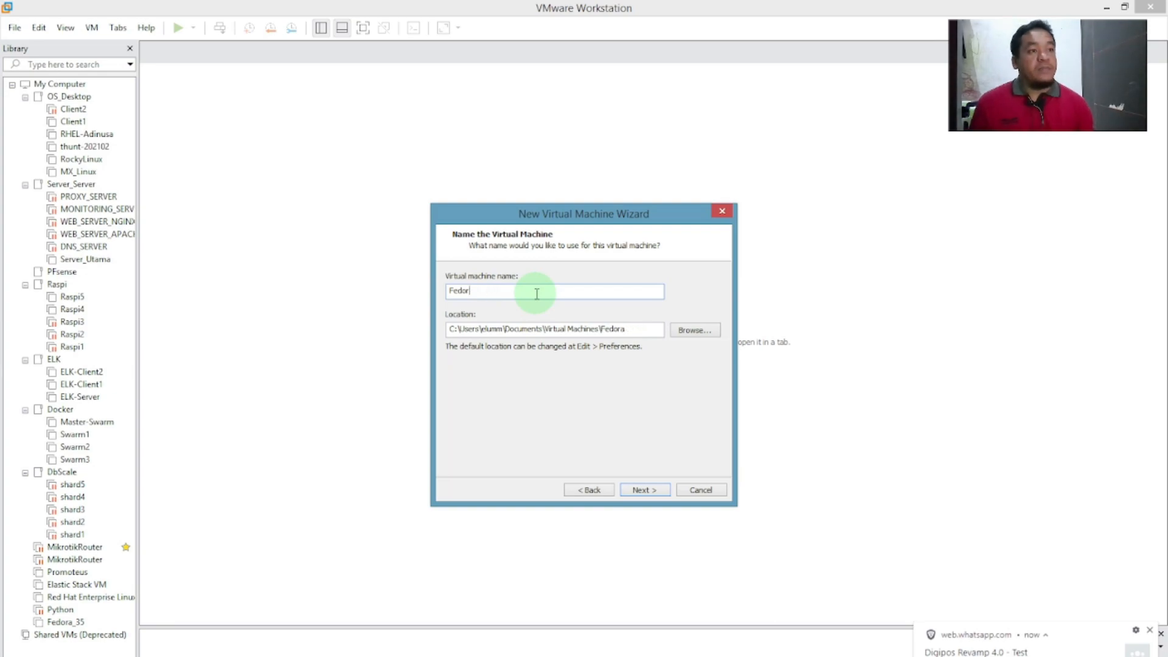
type("Sist")
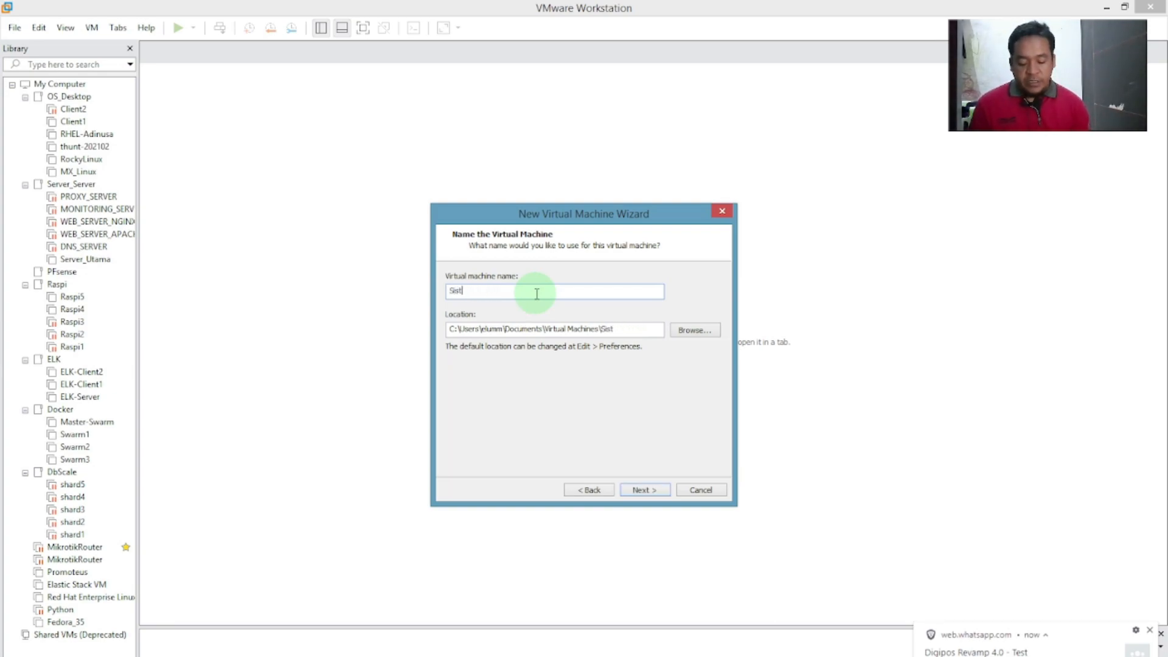
type("em_O")
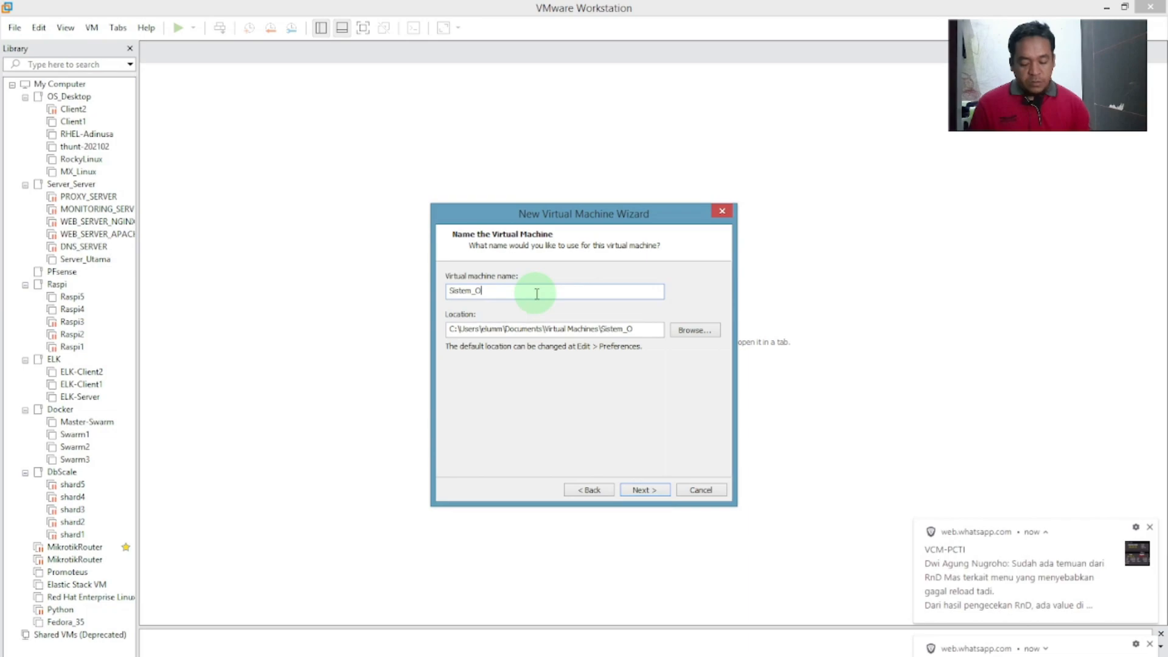
type("perasi_Fed")
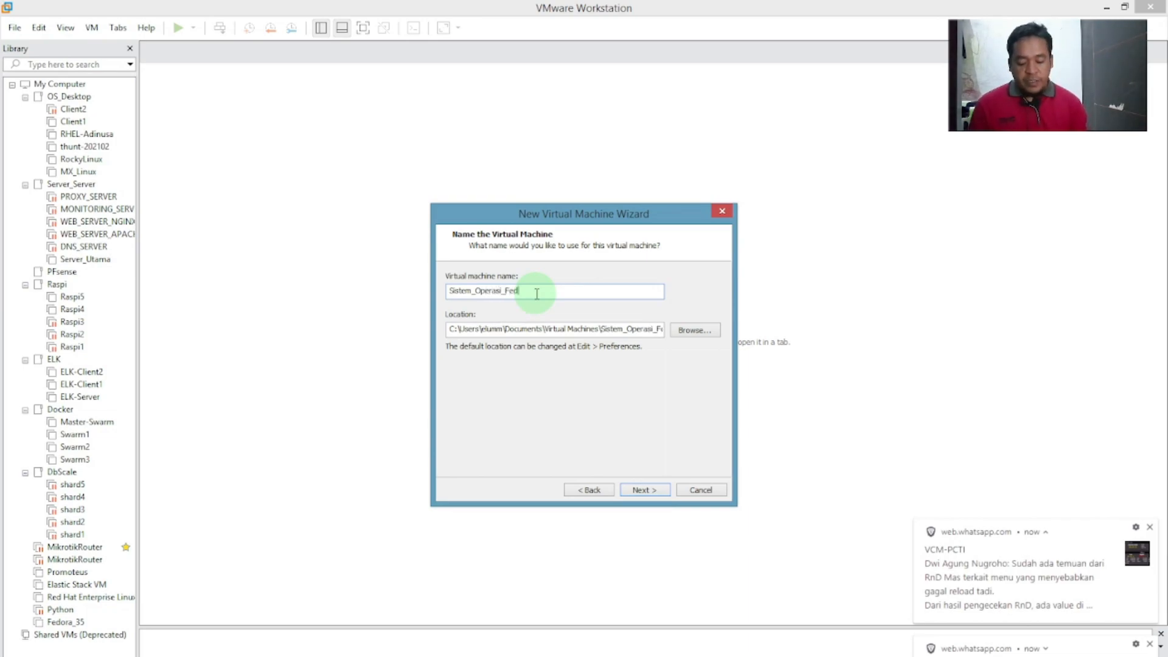
type("ora_35")
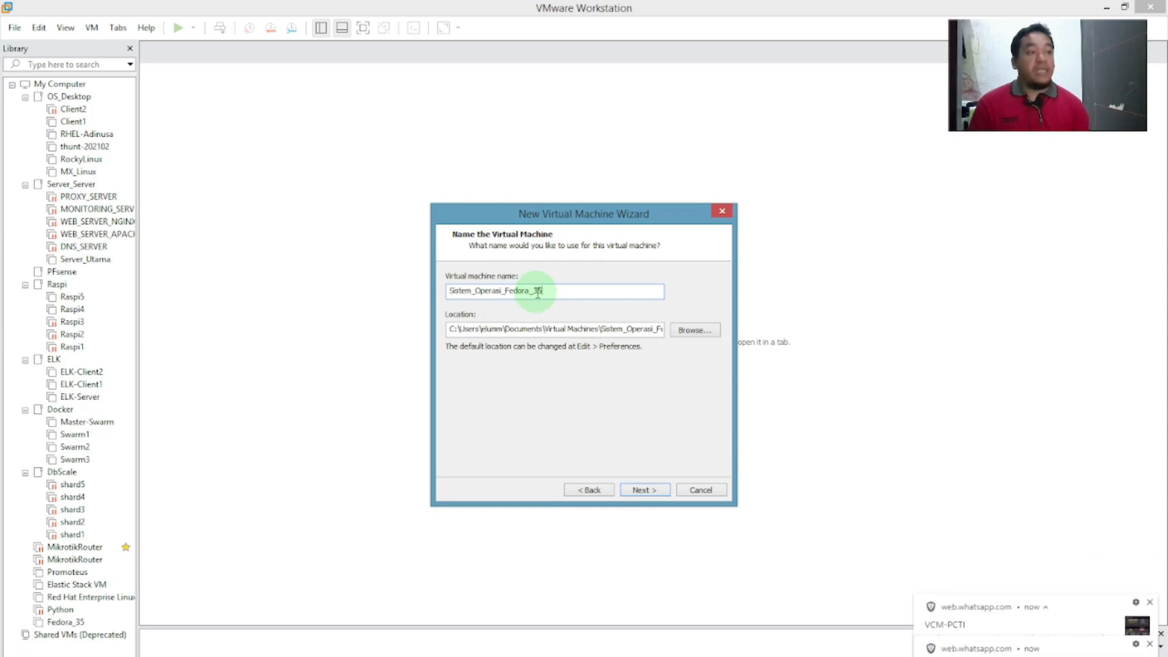
left_click_drag(556, 294, 448, 295)
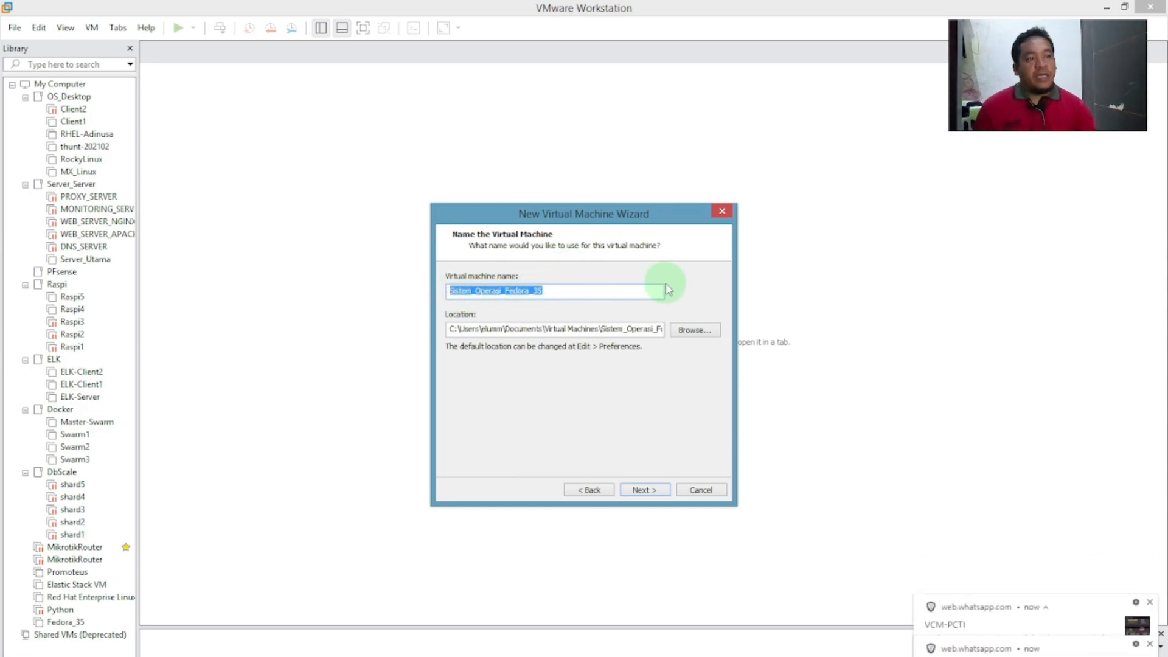
key("ctrl")
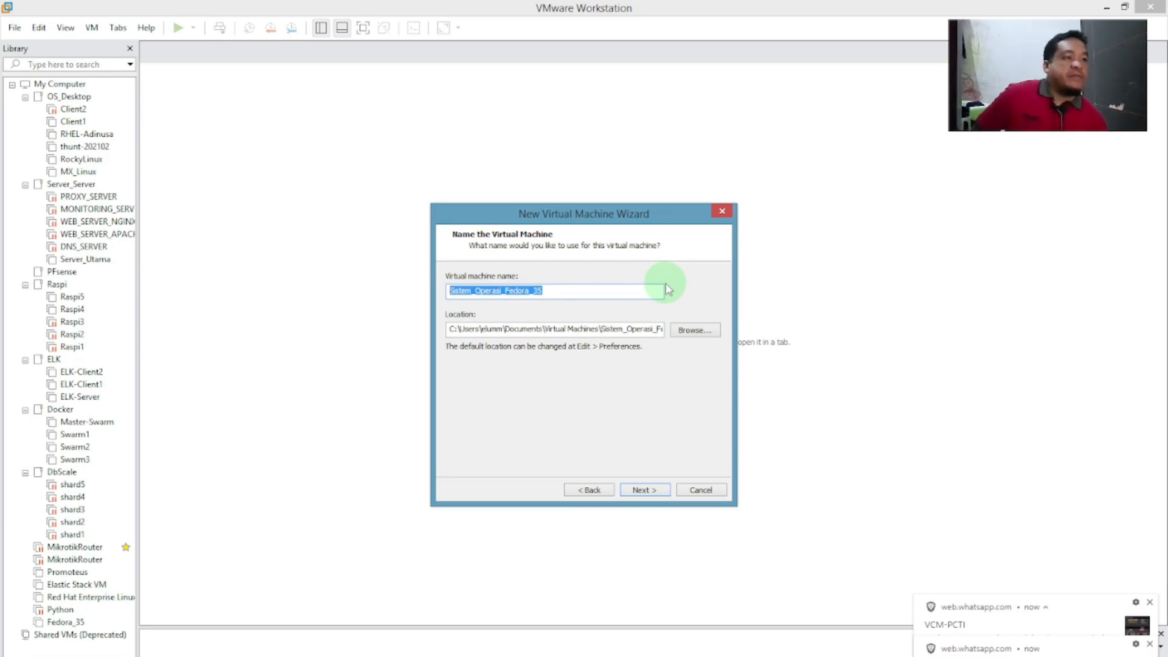
left_click(577, 291)
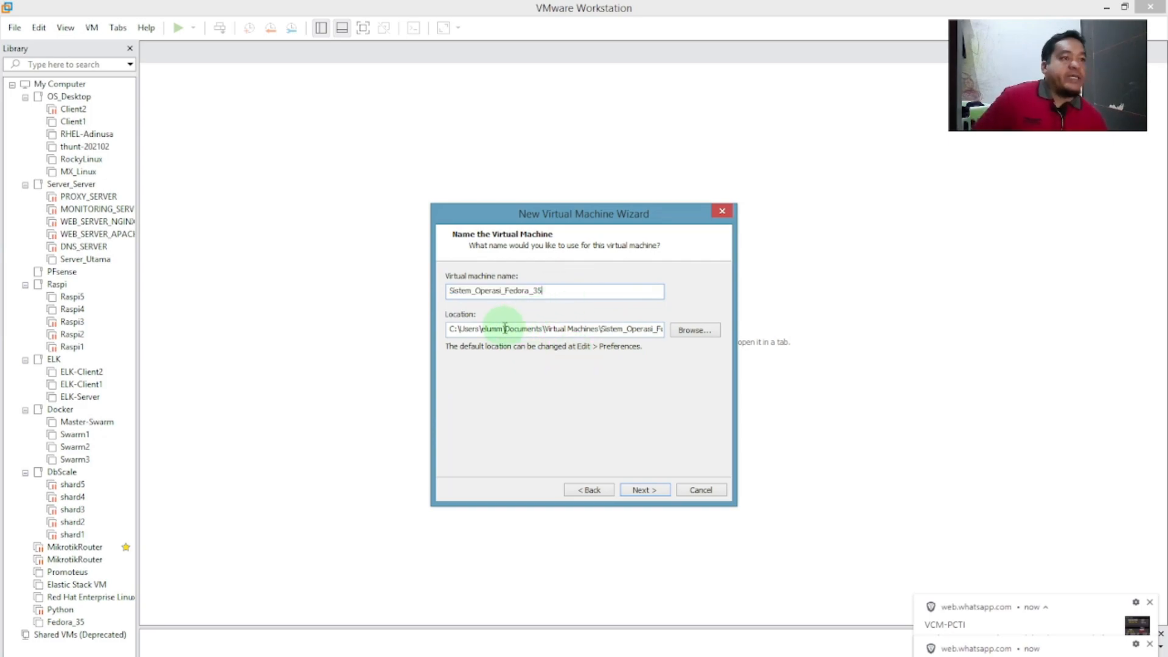
Browse for a new location and navigate to the VMware folder on Master (E:).
left_click(693, 331)
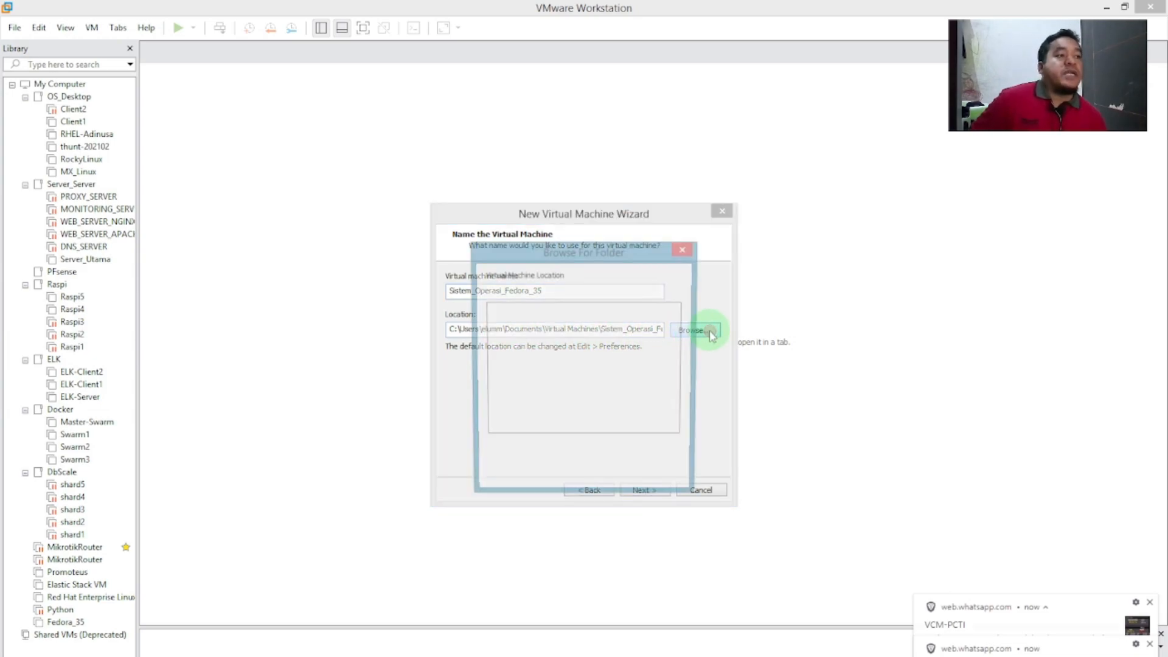
left_click_drag(688, 348, 684, 419)
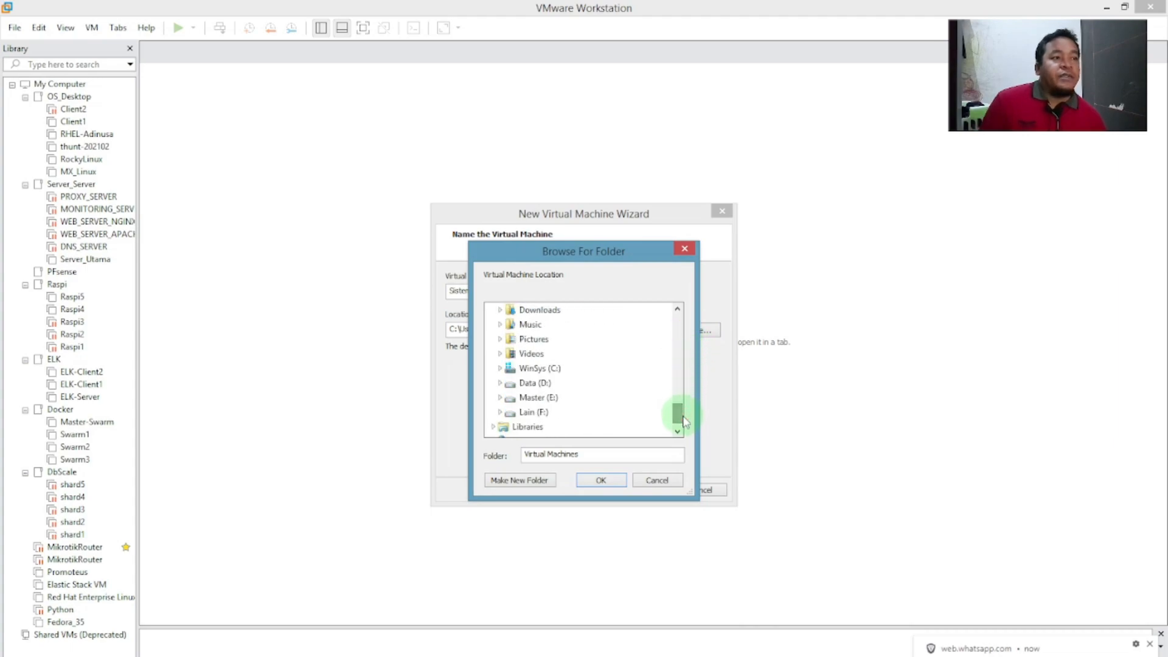
left_click(501, 399)
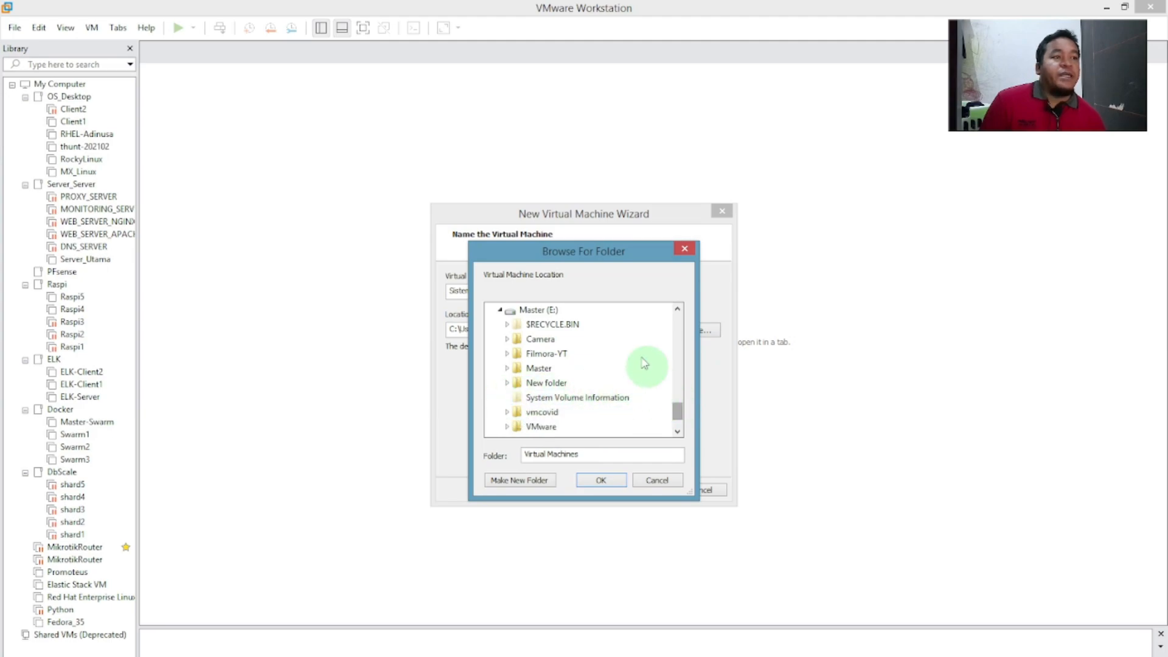
left_click(539, 310)
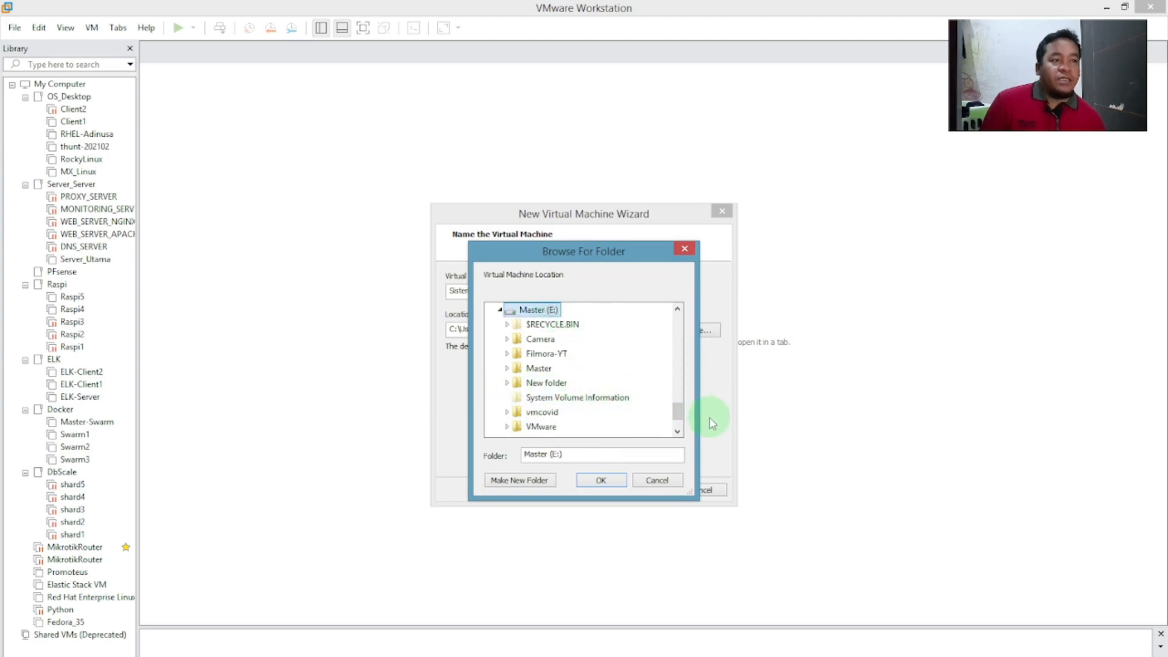
left_click(677, 420)
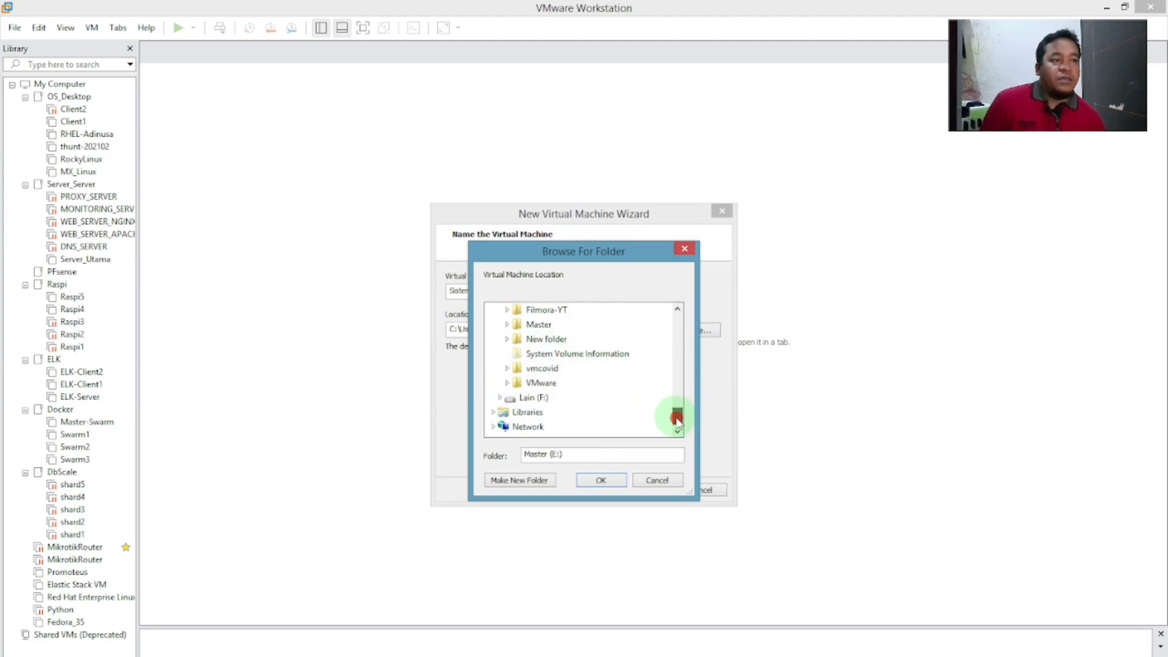
left_click(506, 382)
left_click(558, 310)
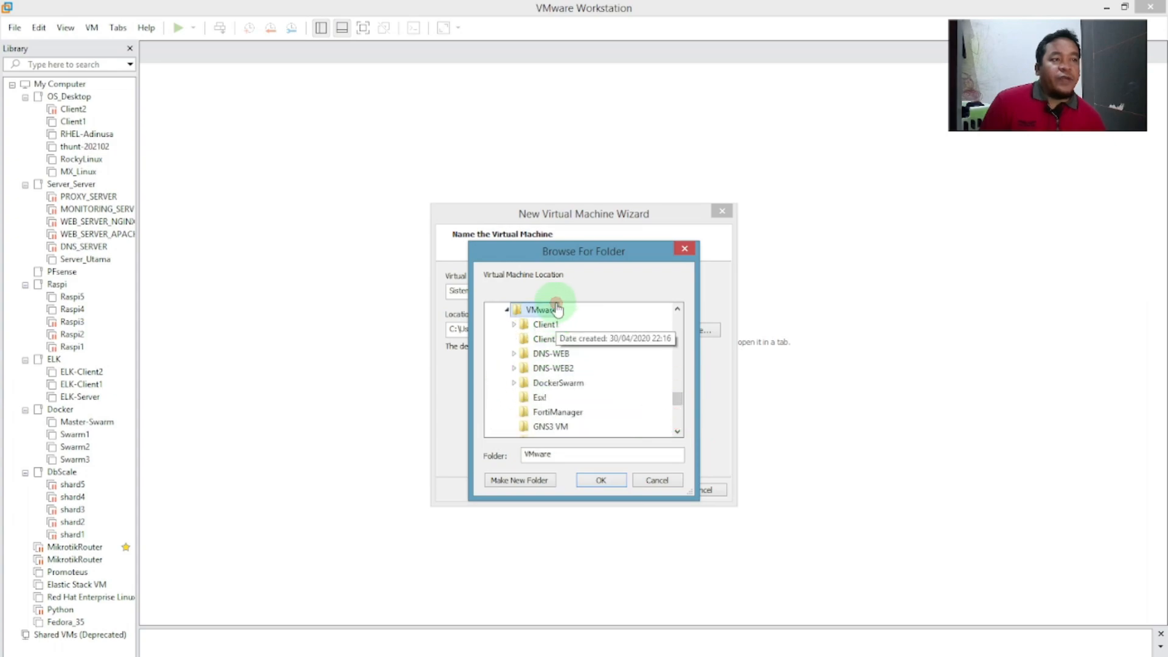
mouse_move(680, 404)
left_mouse_down()
mouse_move(684, 426)
mouse_move(686, 403)
left_mouse_up()
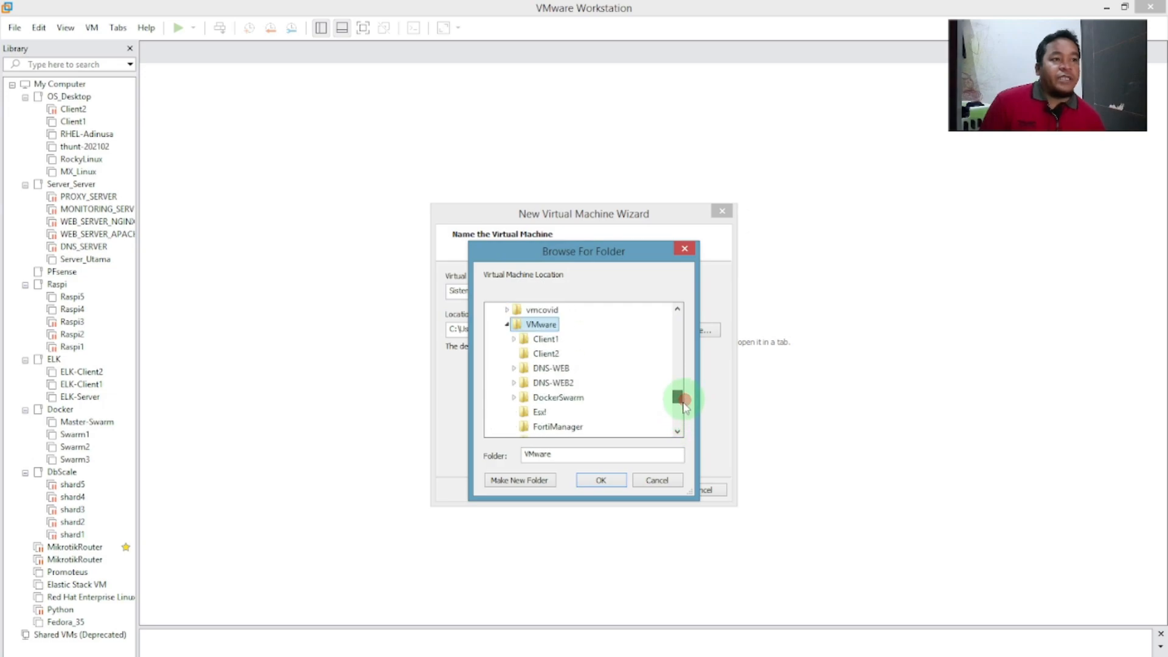
Create a Sistem_Operasi_Fedora_35 folder there, accept it as the location, and dismiss the licence reminder.
left_click(535, 486)
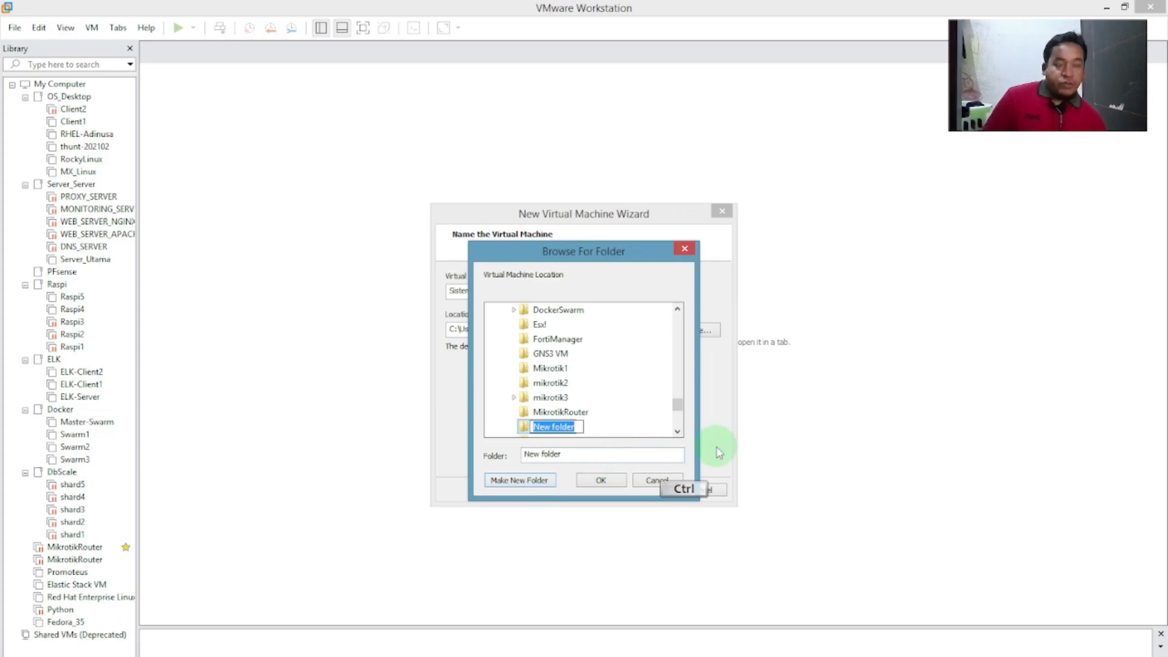
type("Sistem_Operasi_Fedora_35")
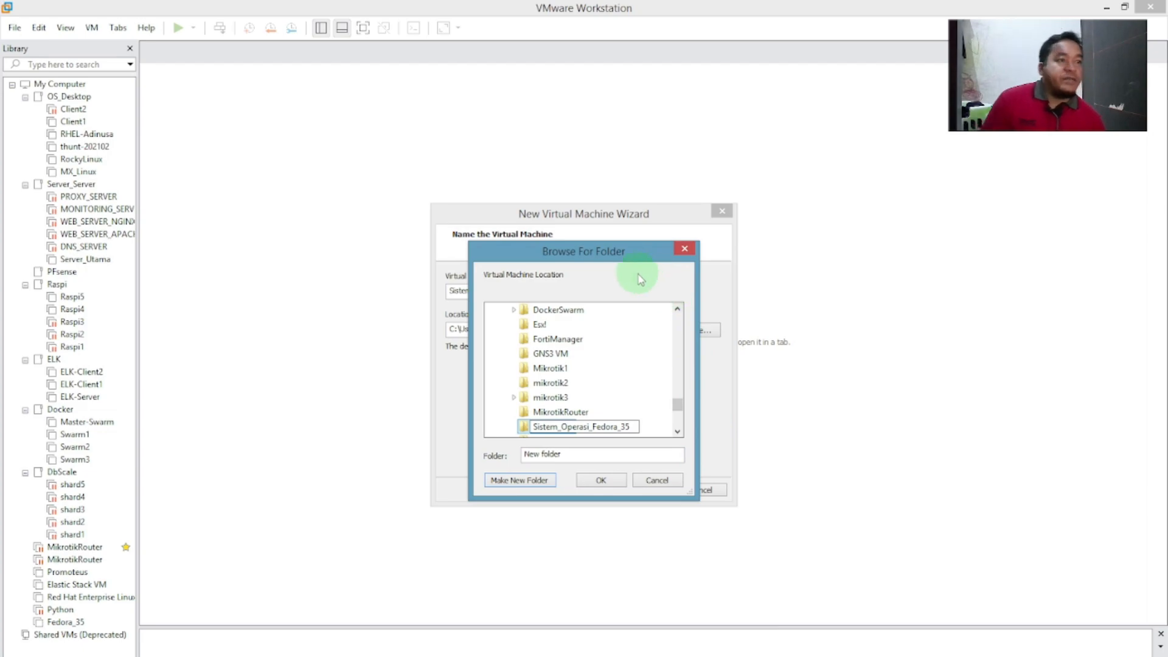
left_click_drag(624, 254, 747, 249)
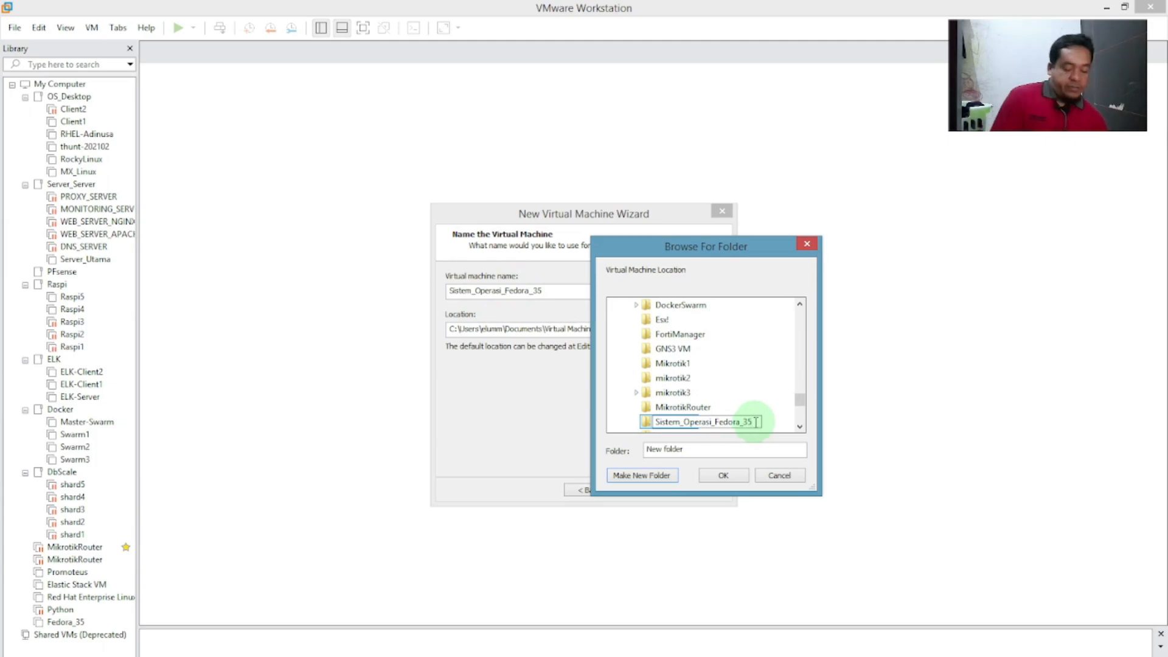
key("Return")
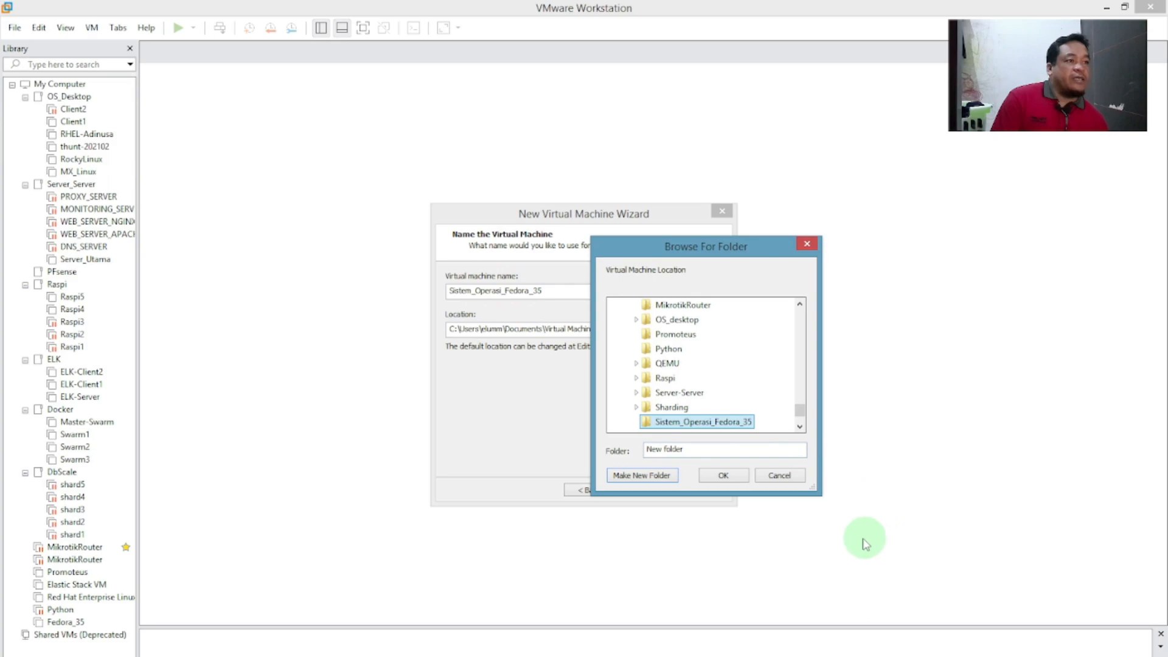
left_click(723, 475)
left_click(477, 295)
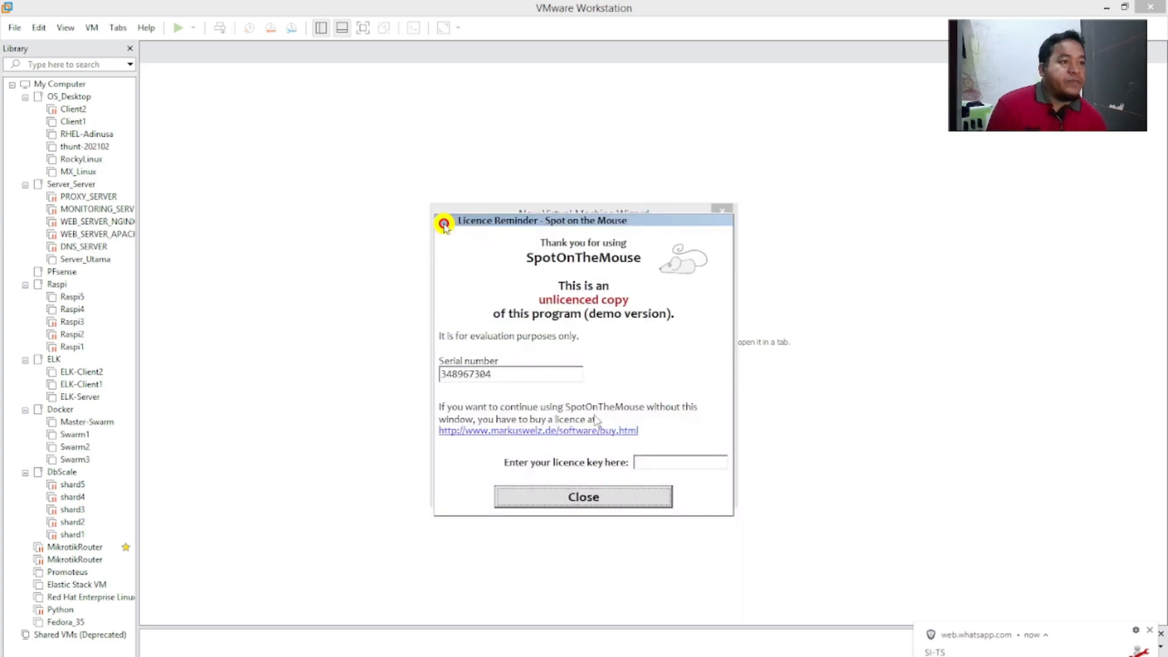
left_click(643, 505)
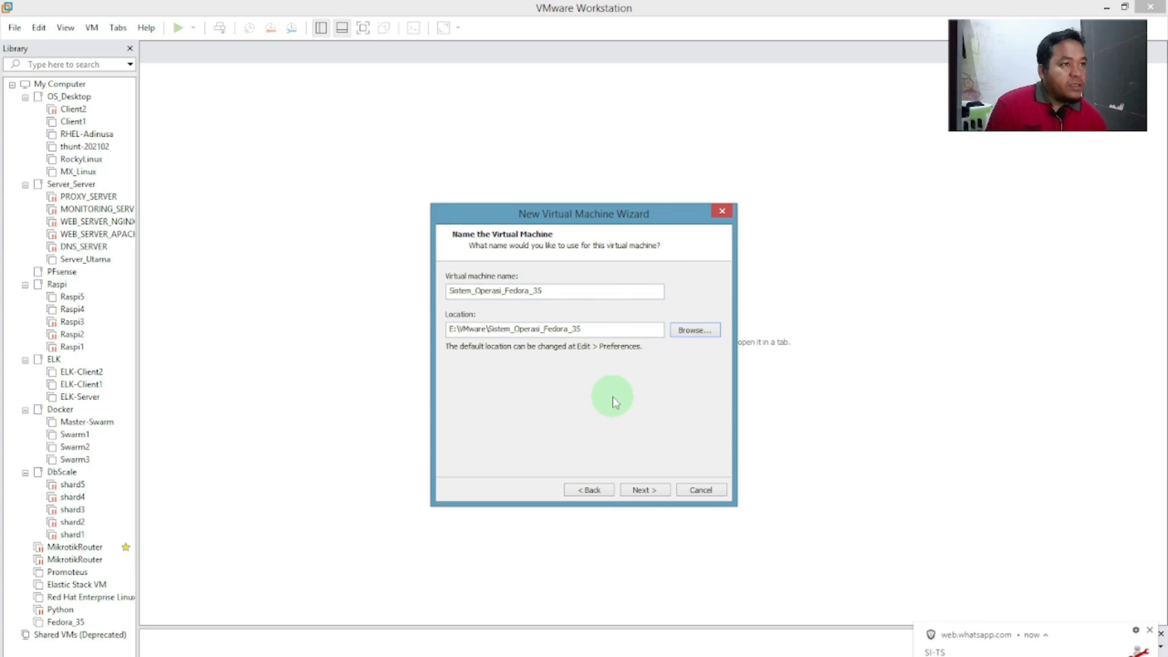
Leave the VM at 1 processor with 1 core per processor and continue to memory.
left_click(654, 490)
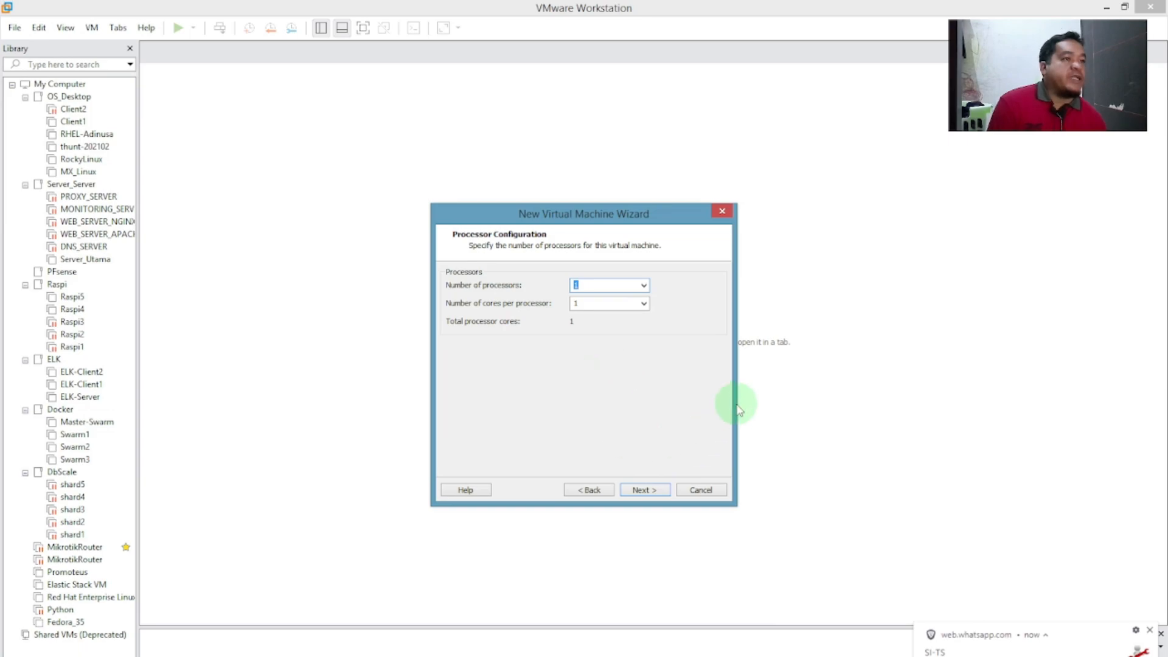
left_click(644, 286)
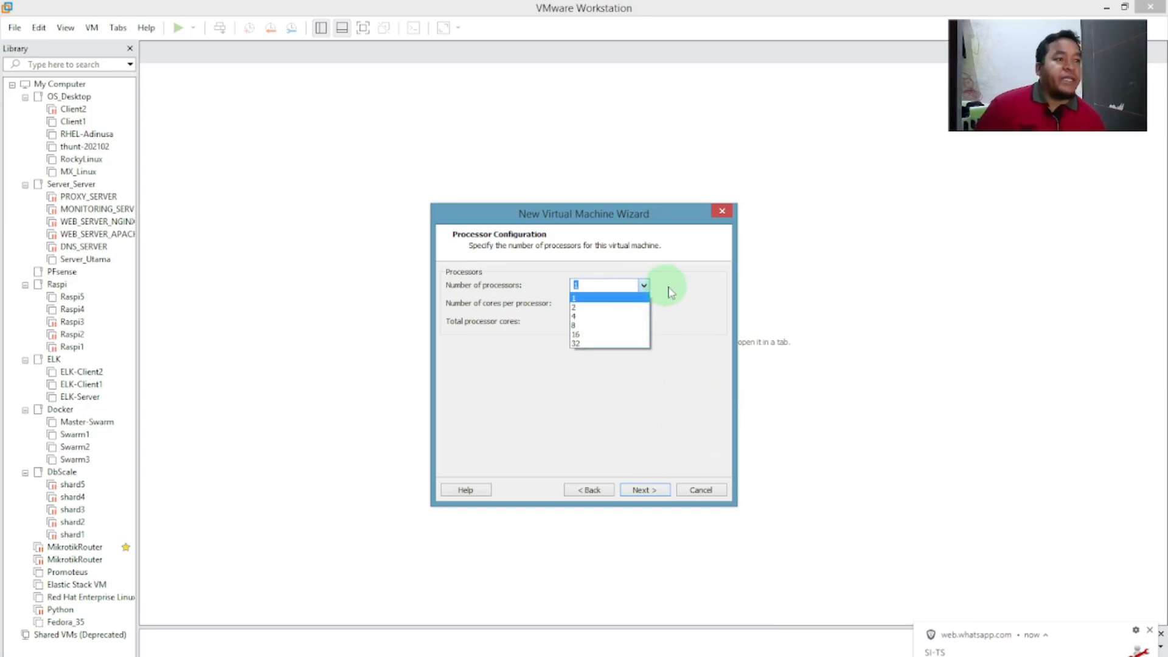
left_click(698, 292)
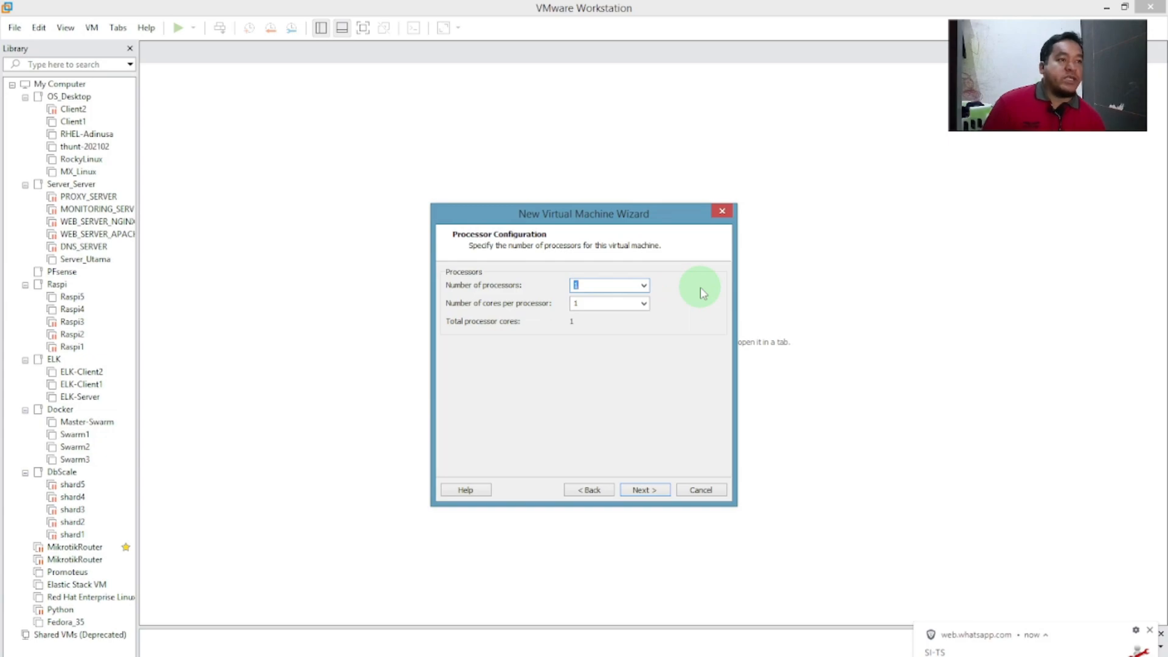
left_click(644, 303)
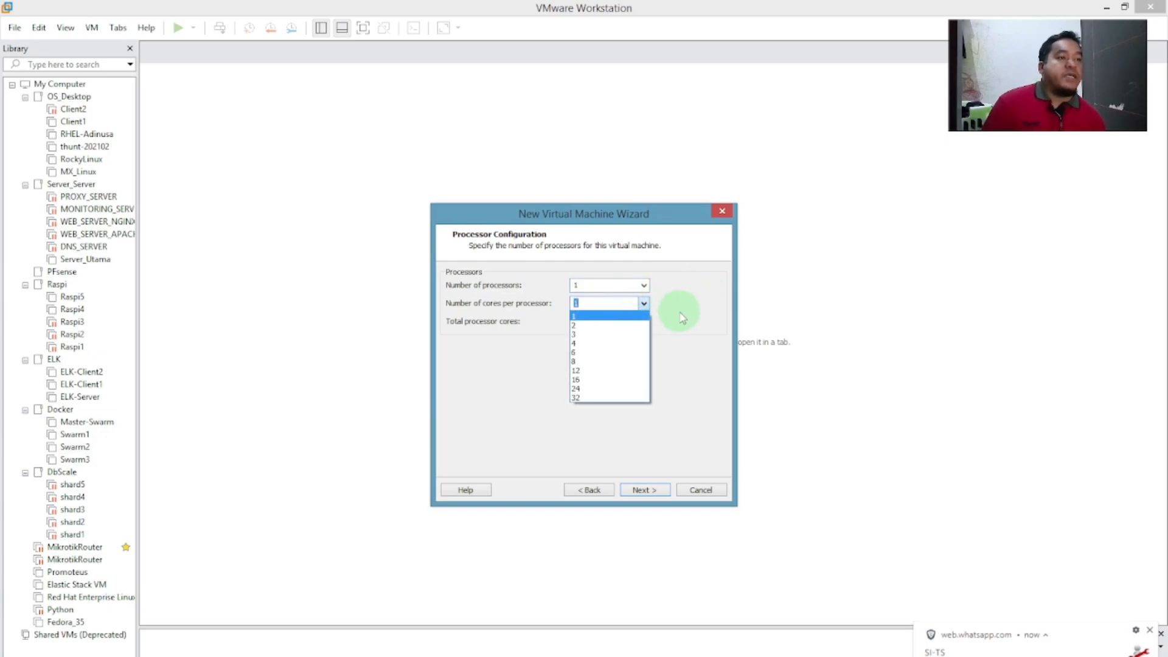
left_click(686, 284)
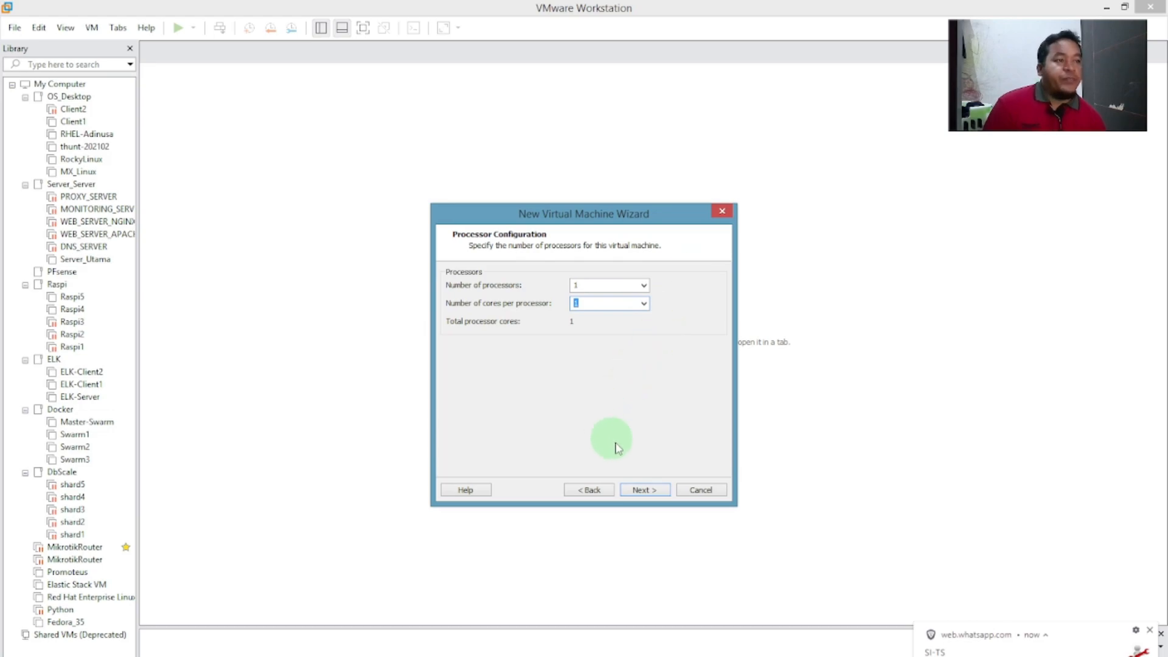
left_click(647, 488)
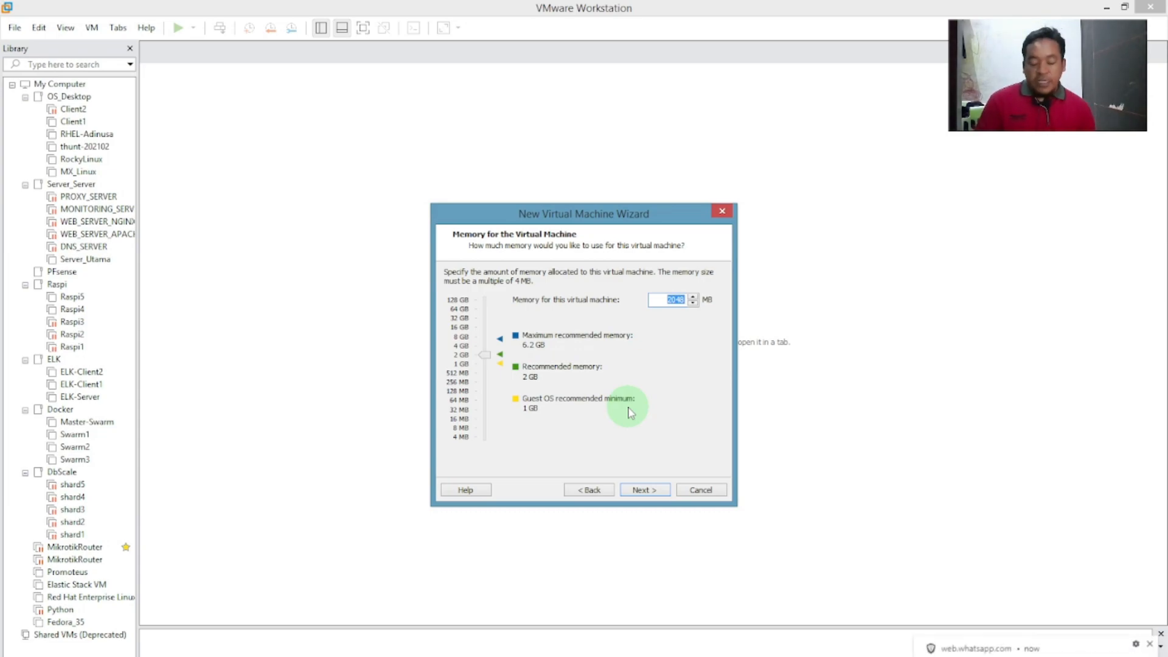
Open the Windows Run box with Win+R.
key("super+r")
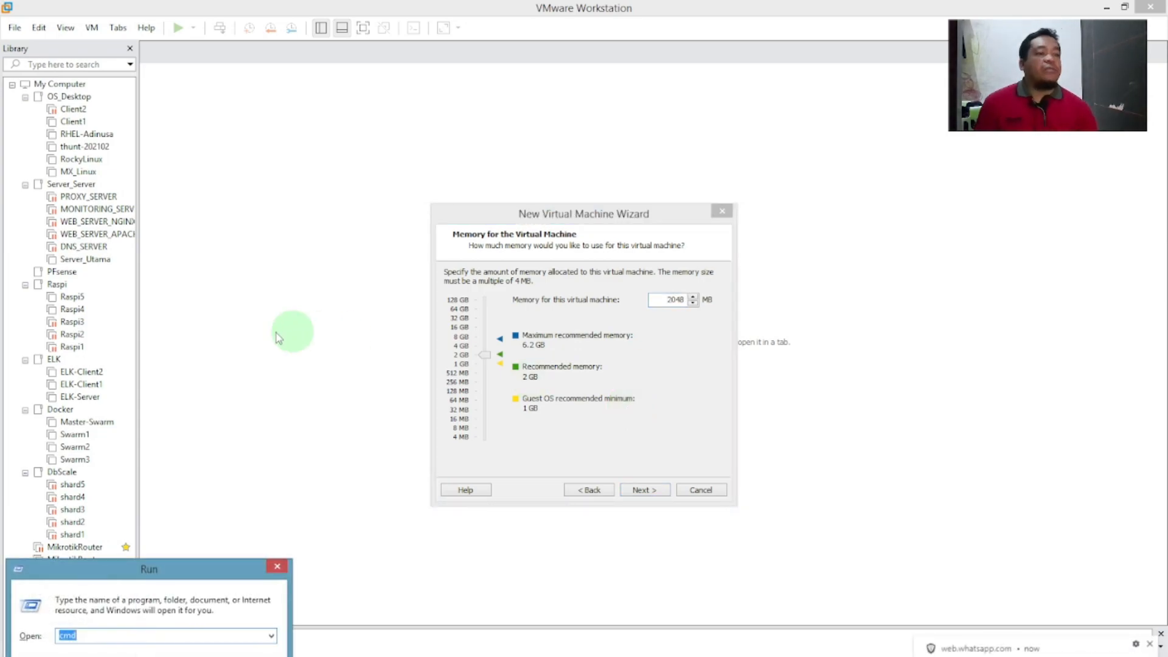
Launch dxdiag from Run and arrange the DirectX Diagnostic Tool beside the VM wizard.
left_click_drag(195, 578, 946, 302)
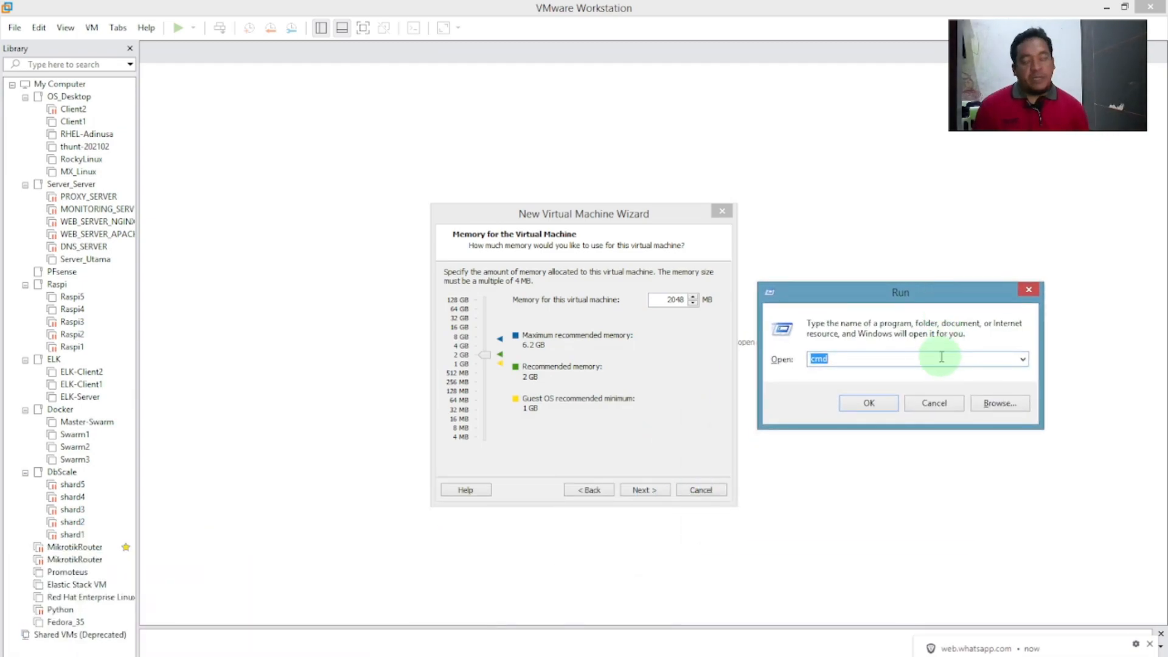
type("dxdiag")
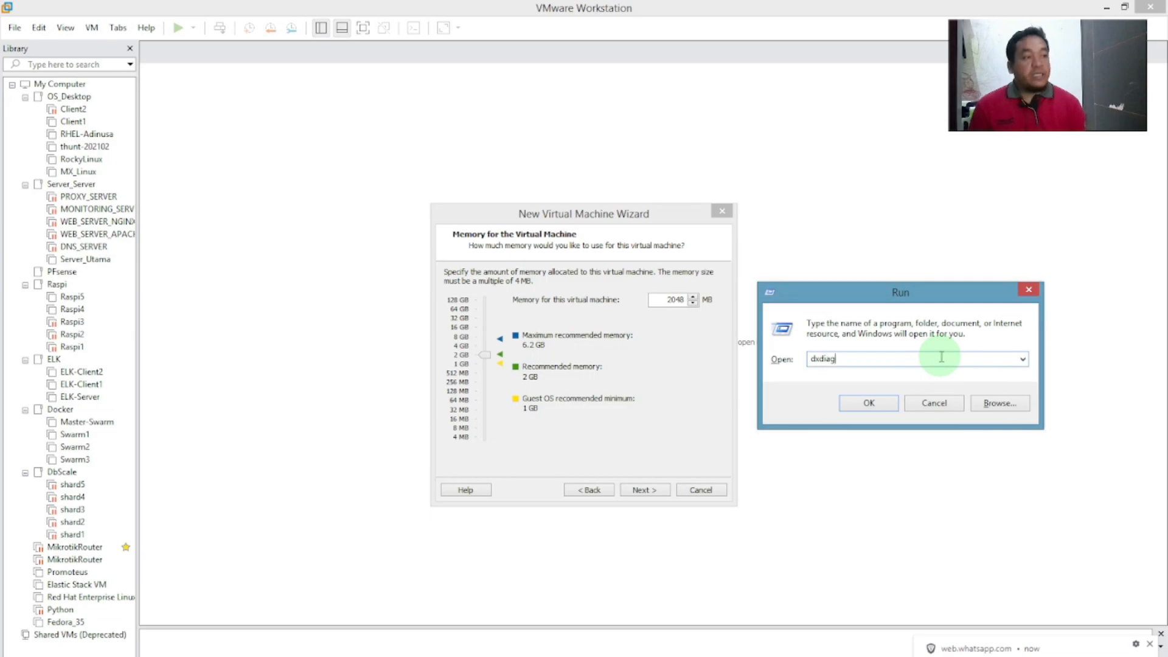
key("Return")
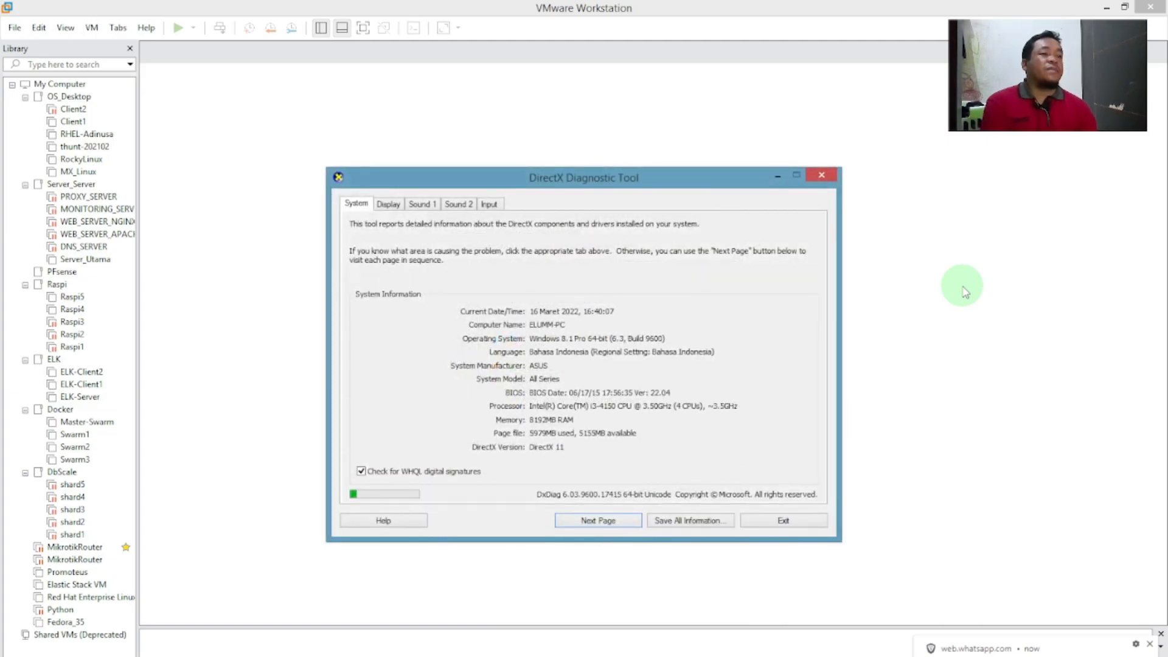
left_click_drag(699, 182, 1028, 155)
left_click_drag(582, 214, 411, 202)
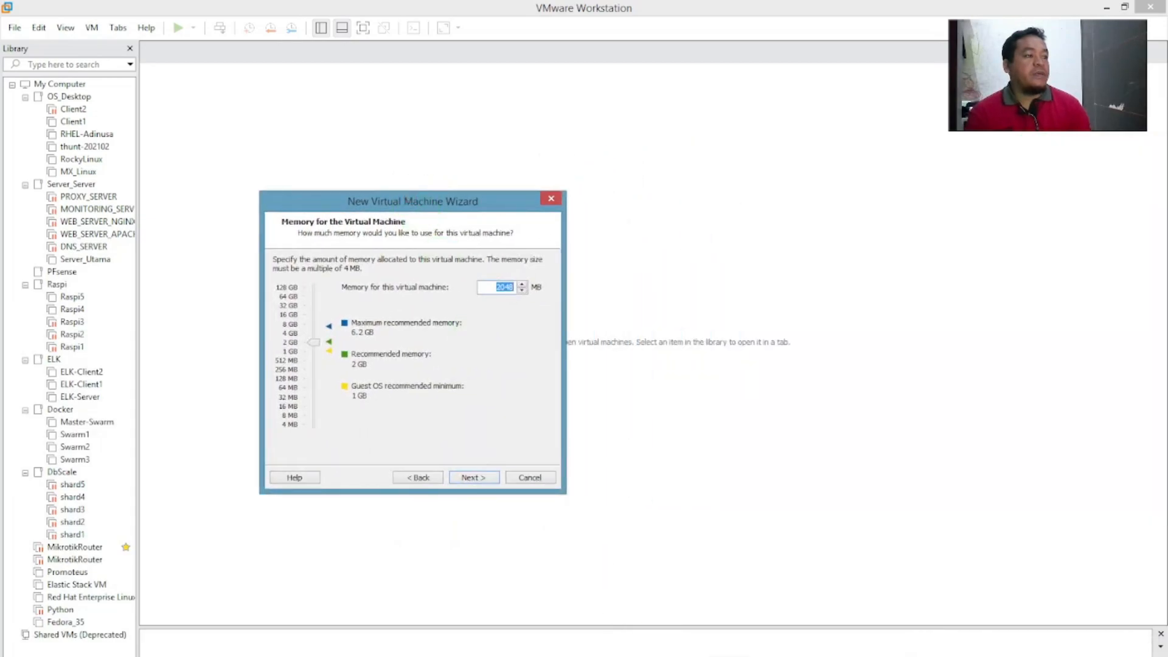
left_click(675, 656)
left_click_drag(843, 145, 773, 141)
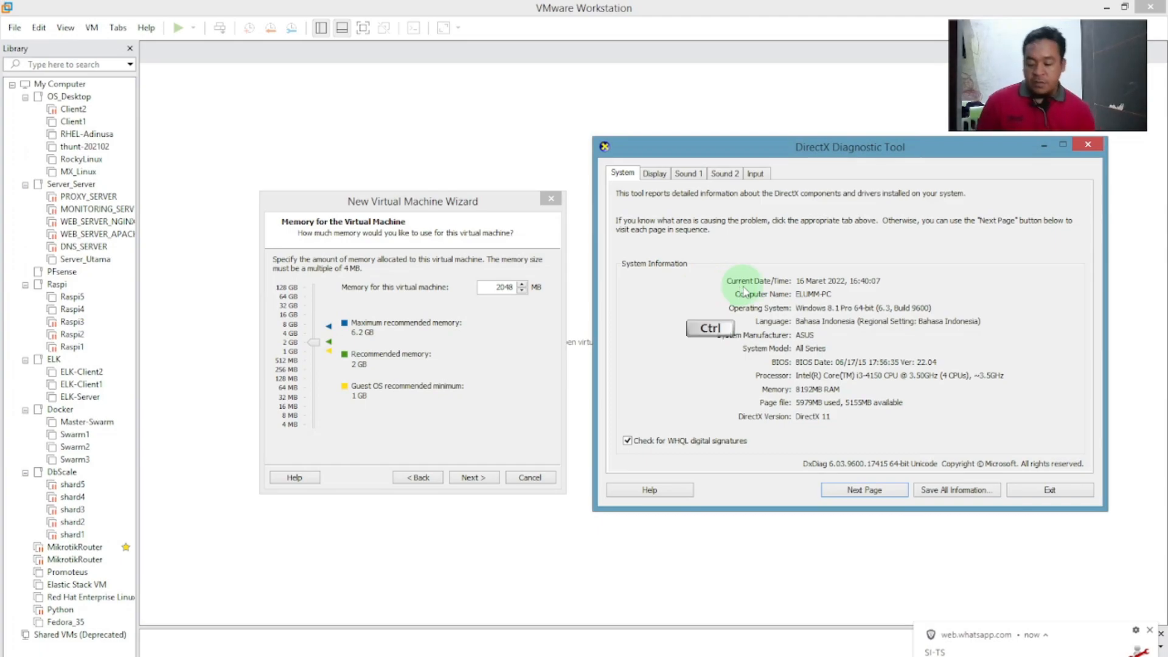
Open Task Manager, sort processes by memory, and view the Performance > Memory details.
key("ctrl+shift+Escape")
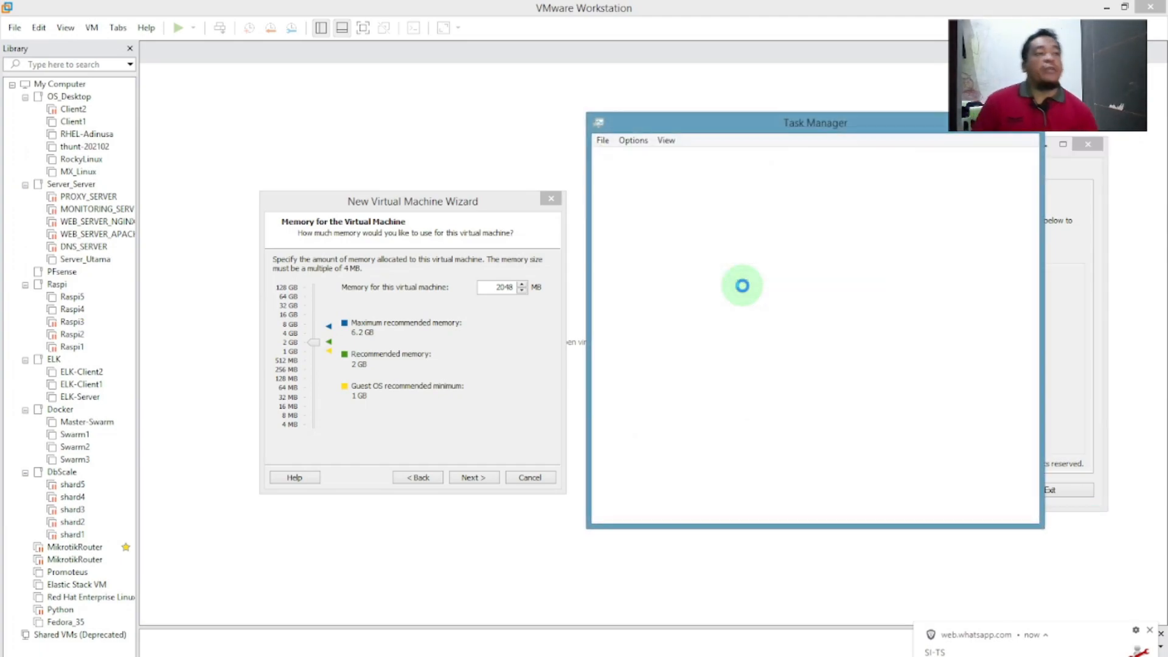
left_click_drag(886, 135, 973, 141)
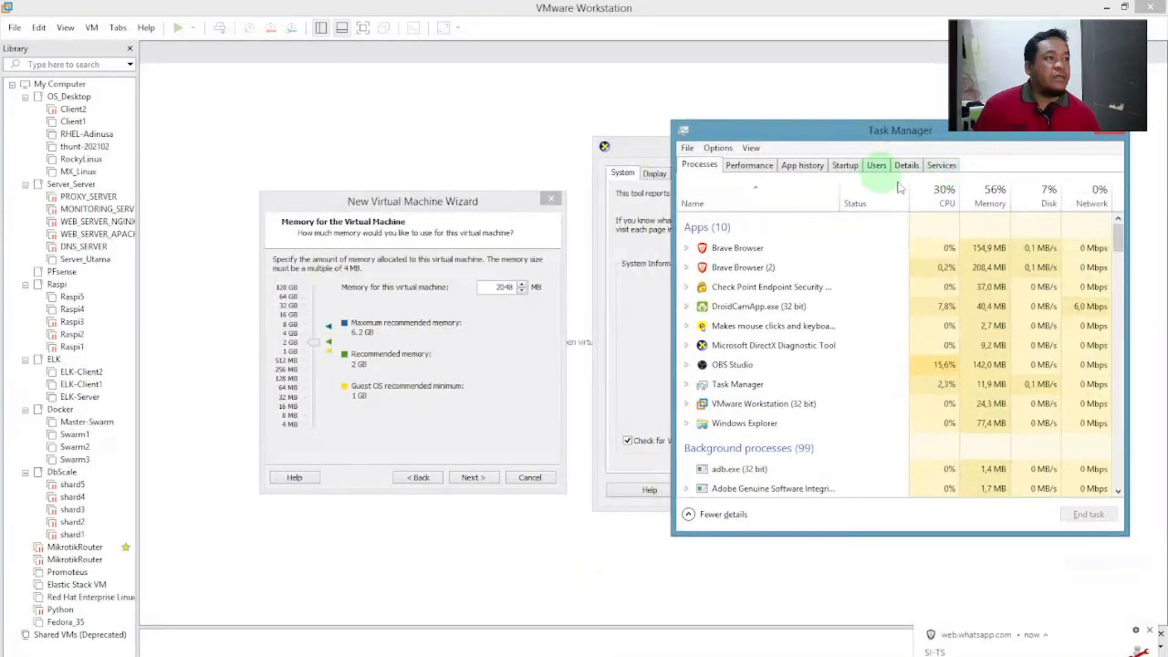
left_click(990, 203)
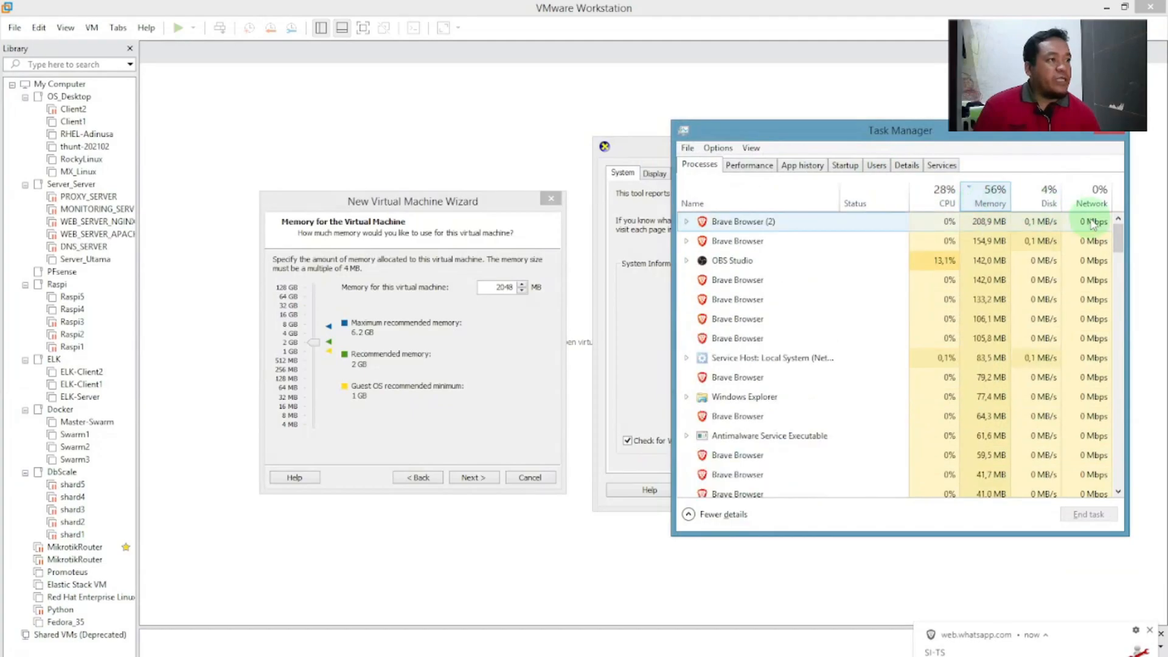
left_click(749, 165)
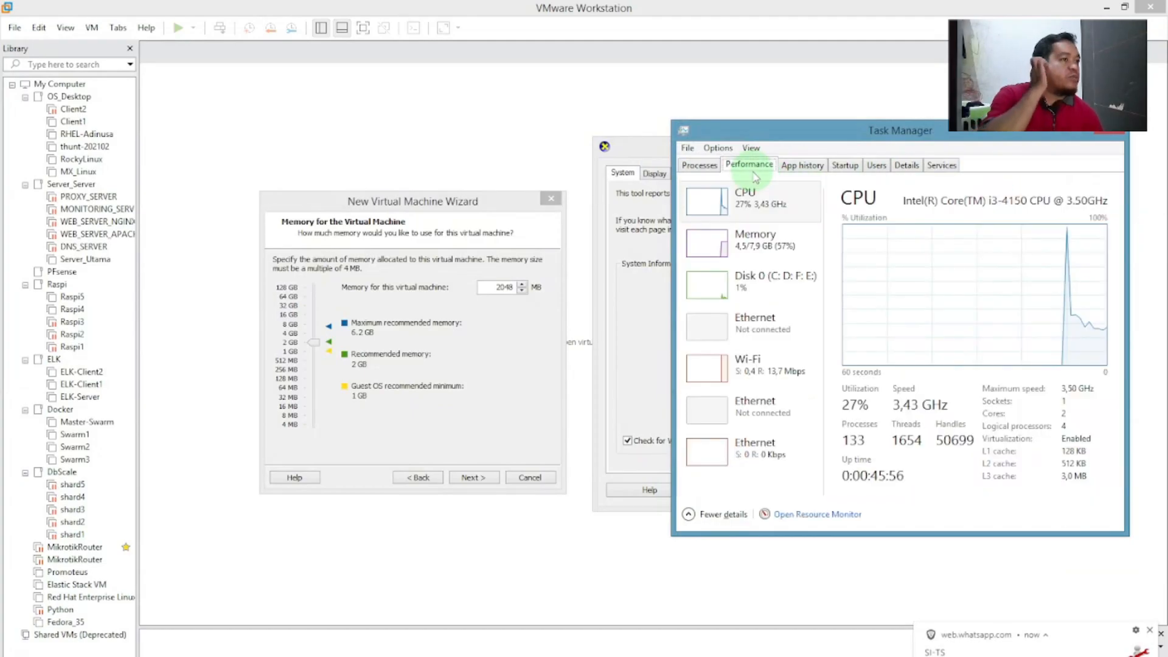
left_click(749, 248)
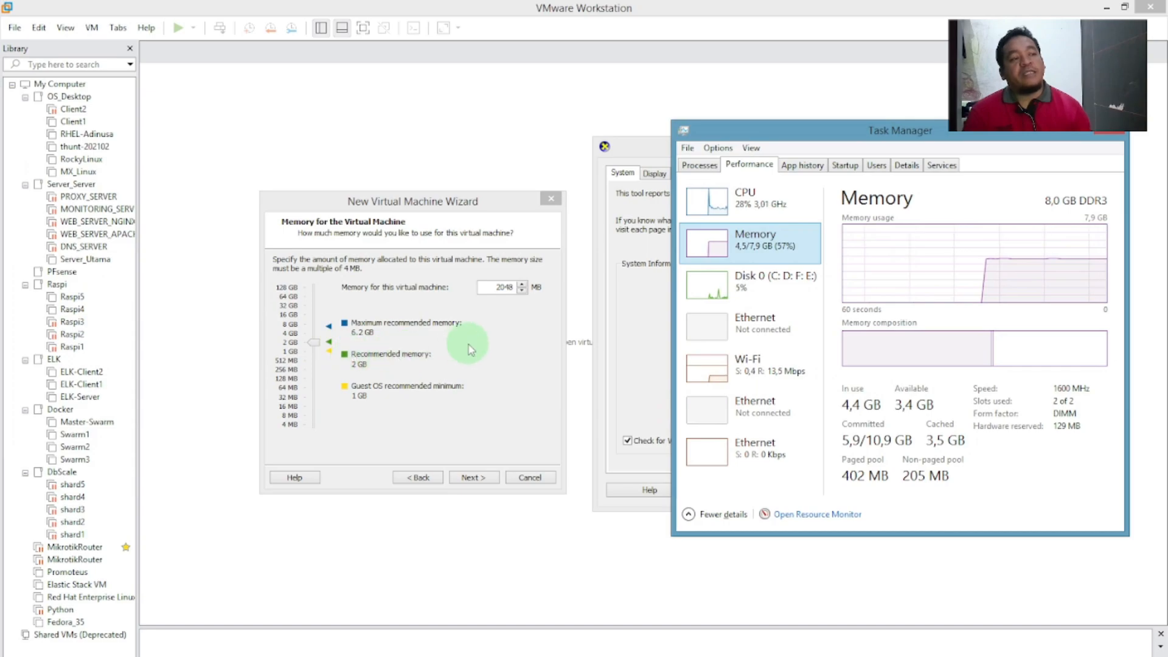
Minimize both diagnostic windows, set the VM memory to 3564 MB, and continue to networking.
left_click(1072, 134)
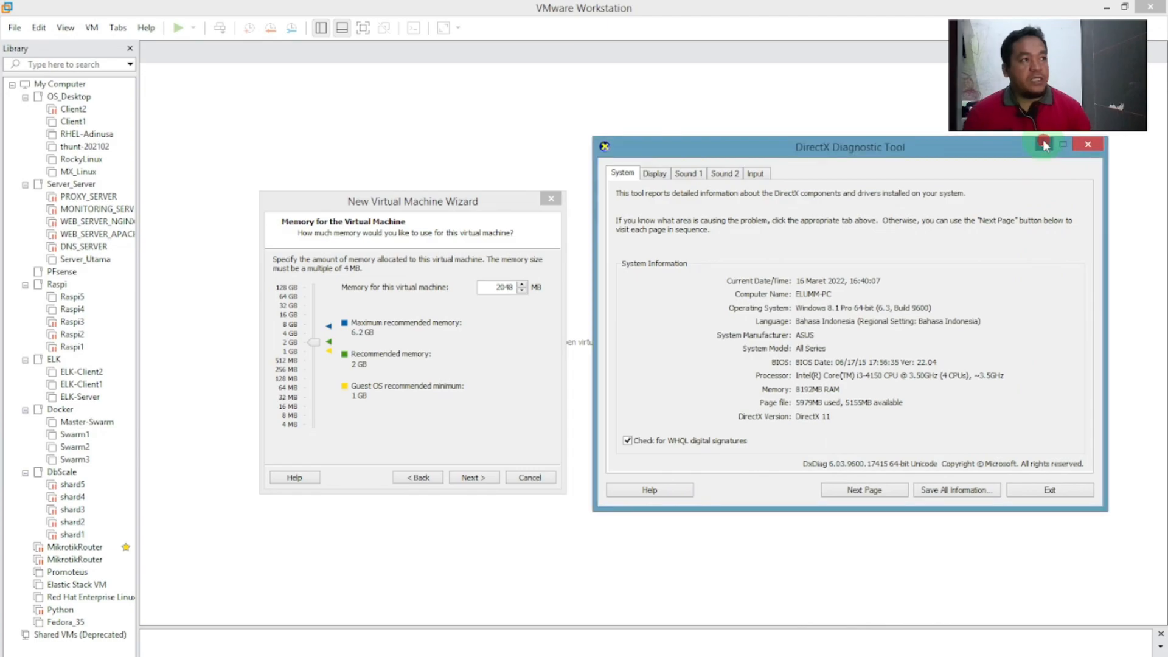
left_click(1043, 142)
left_click_drag(317, 347, 315, 339)
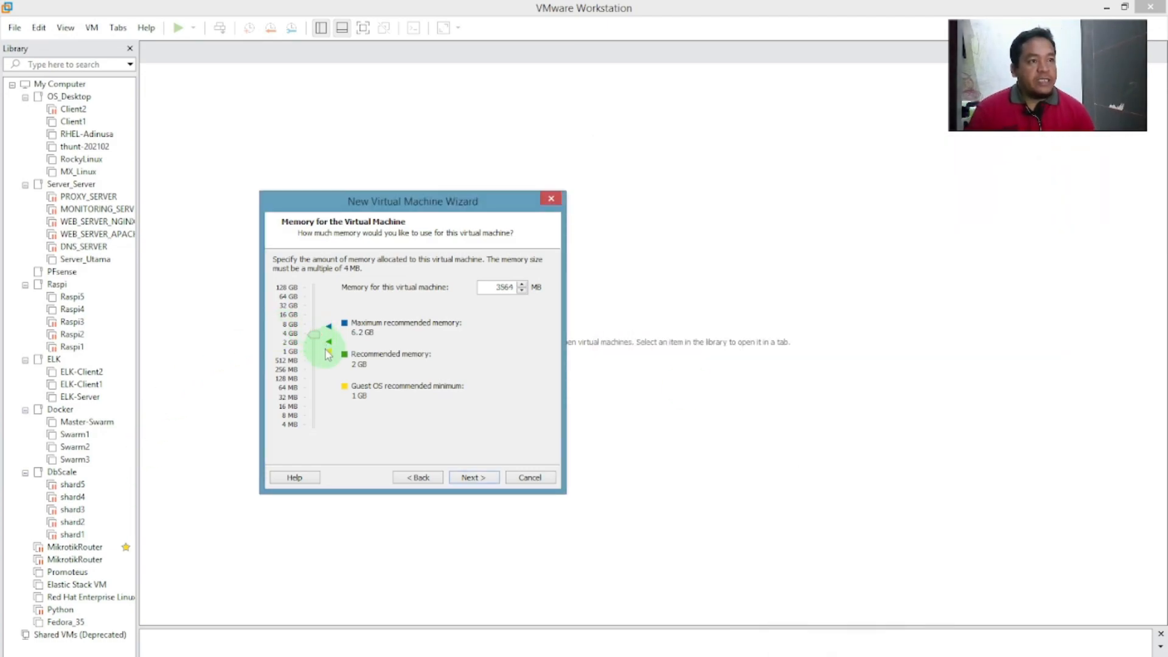
left_click(480, 479)
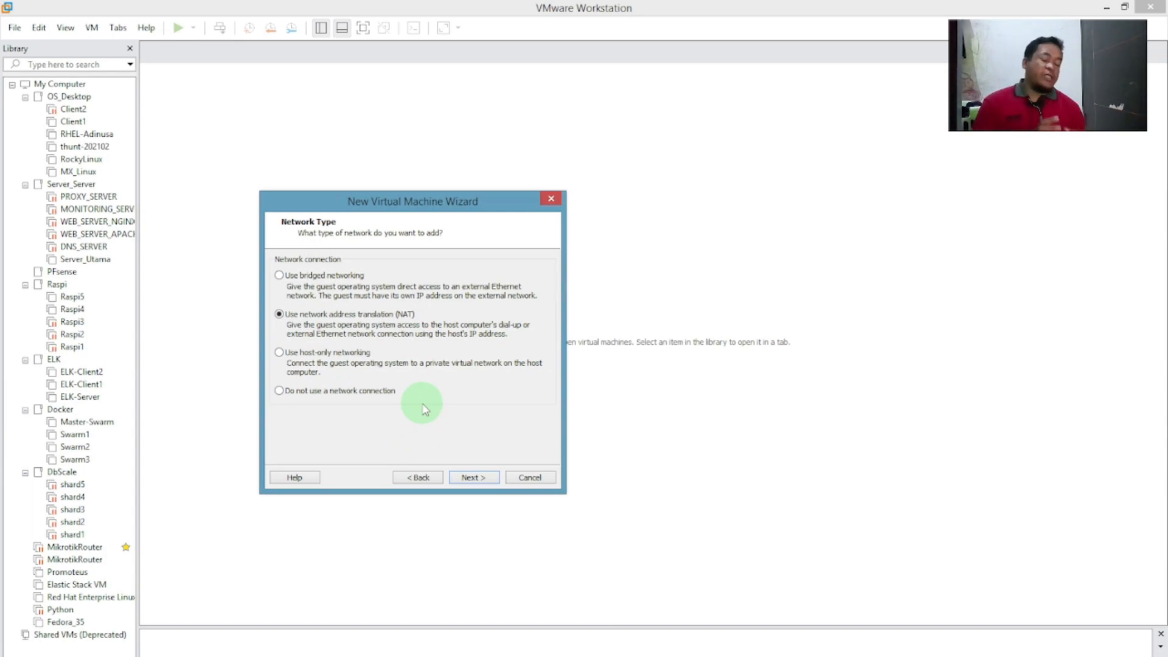
Keep NAT networking for the Fedora VM and go on to the next wizard page.
left_click_drag(372, 207, 598, 211)
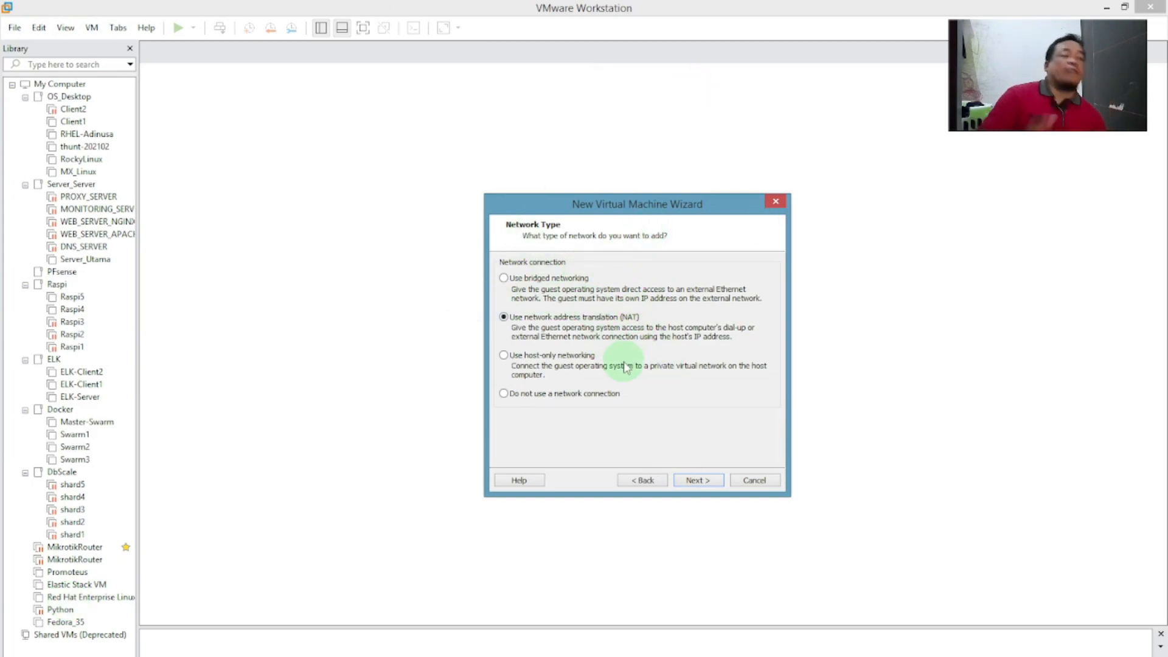
left_click(721, 482)
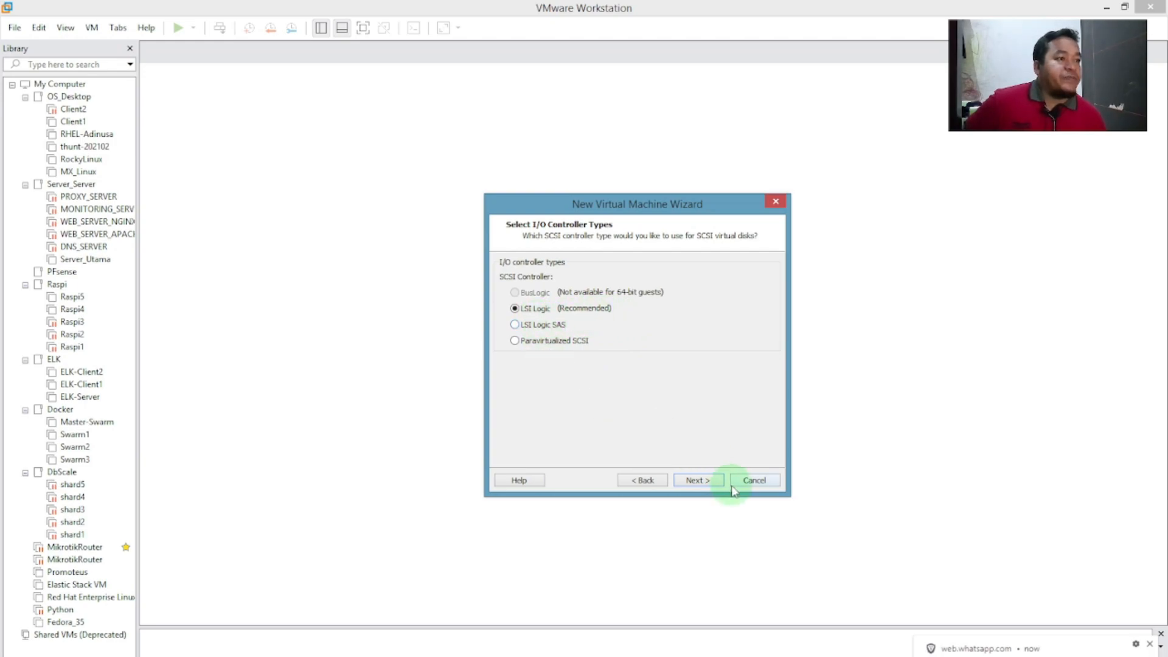
Keep LSI Logic (Recommended) as the I/O controller type and continue.
left_click(699, 479)
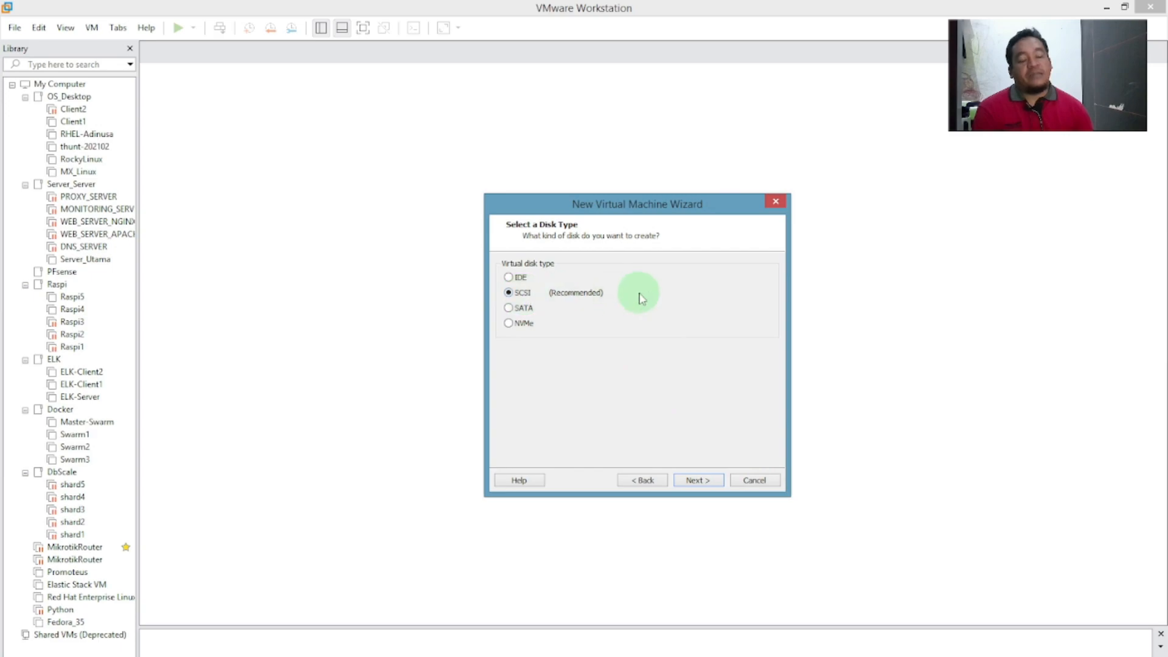
Keep SCSI (Recommended) as the virtual disk type and continue.
left_click(697, 480)
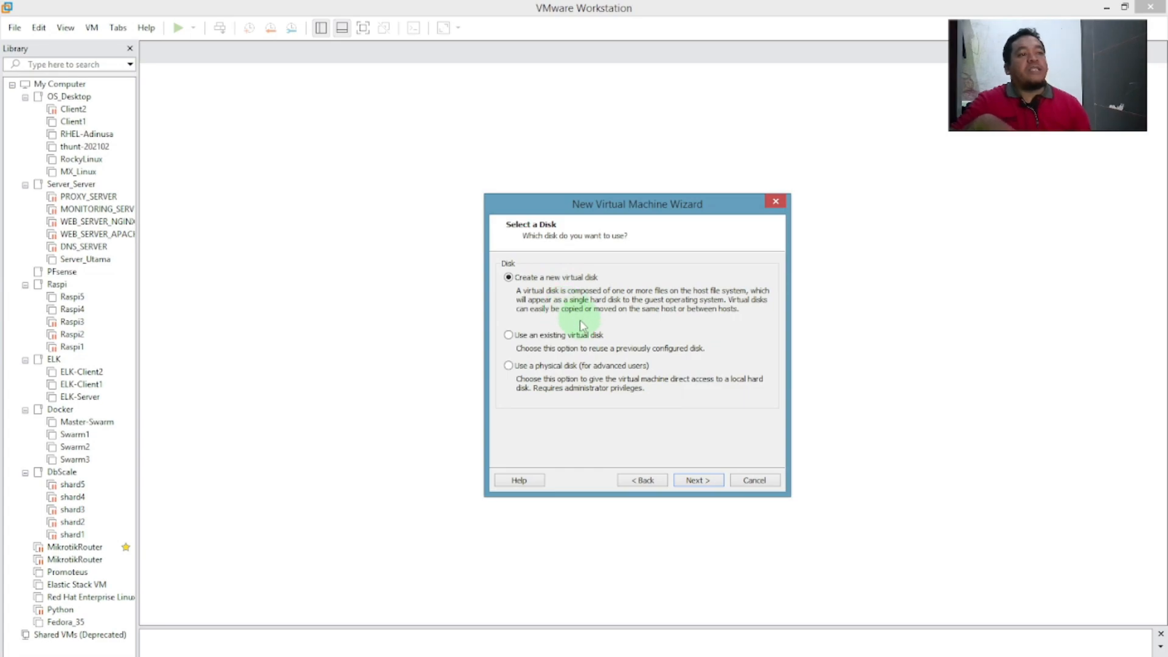
Compare the existing-disk and physical-disk options, then continue with Create a new virtual disk.
left_click(553, 335)
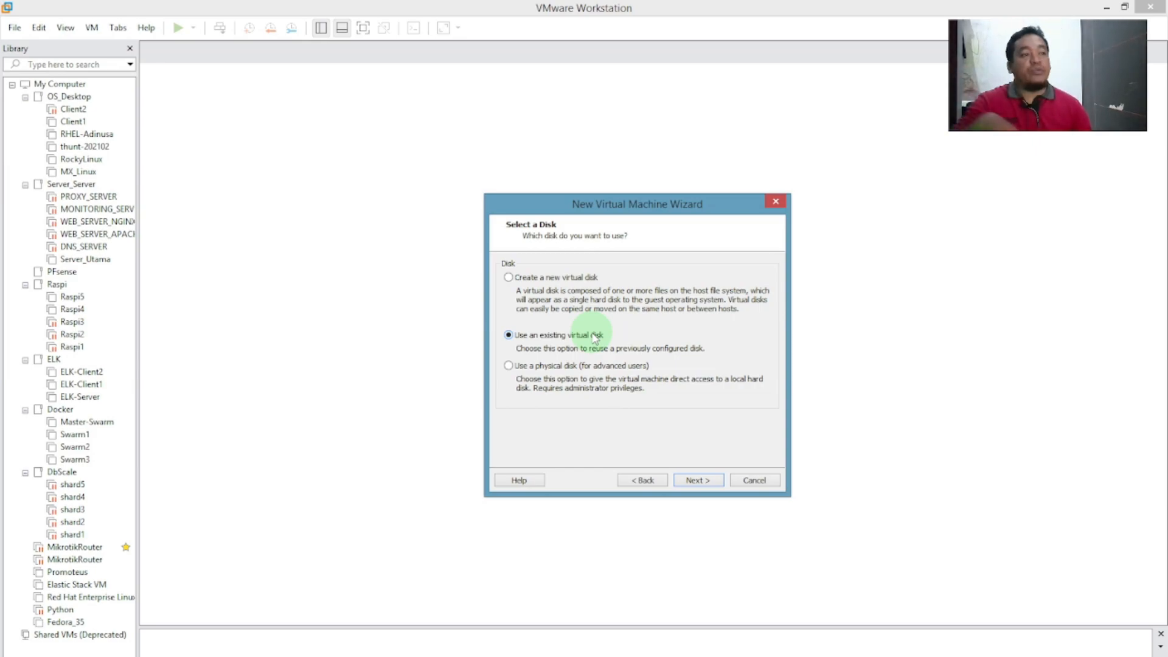
left_click(527, 367)
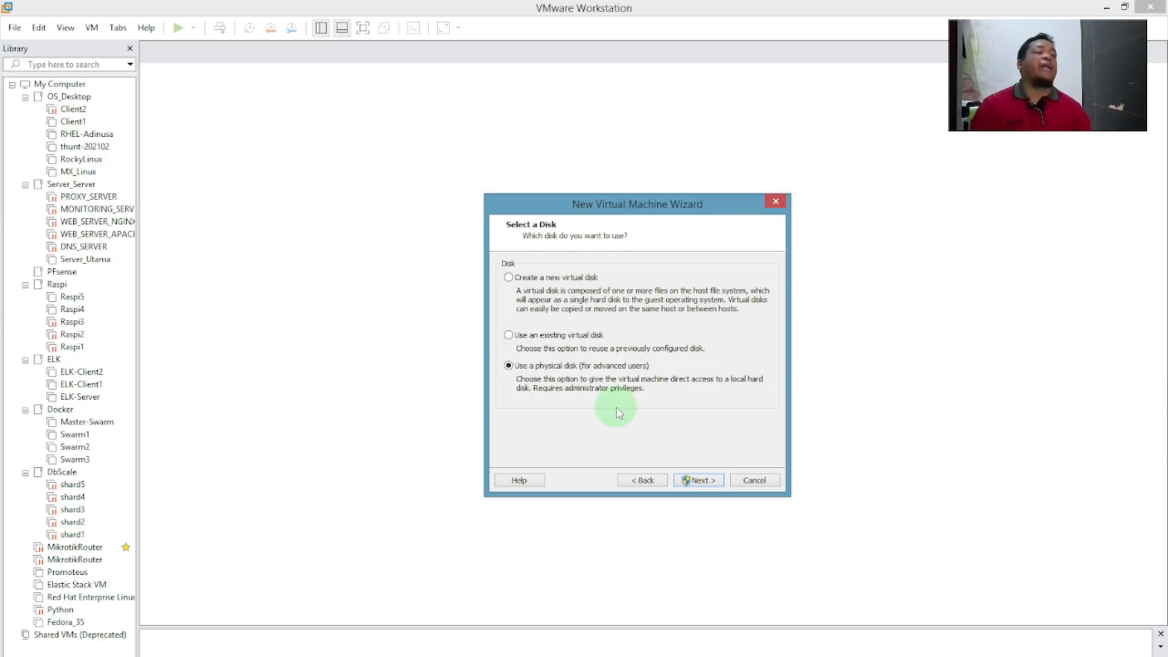
left_click(560, 279)
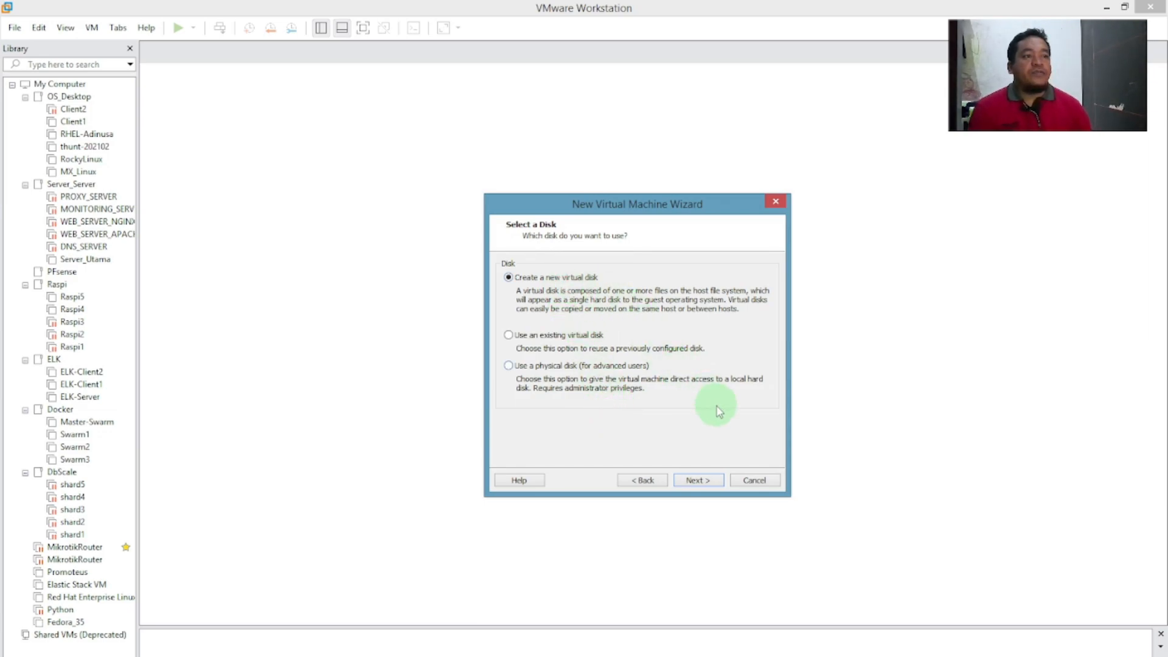
left_click(696, 480)
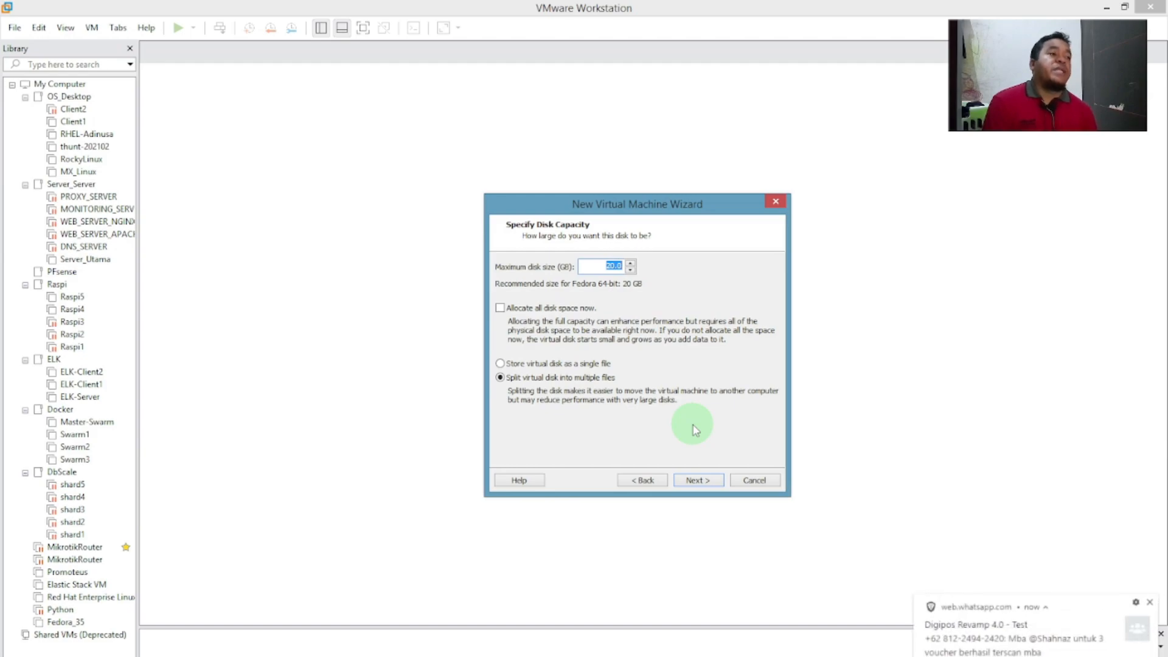
Enter 40 as the maximum disk size in GB.
type("40")
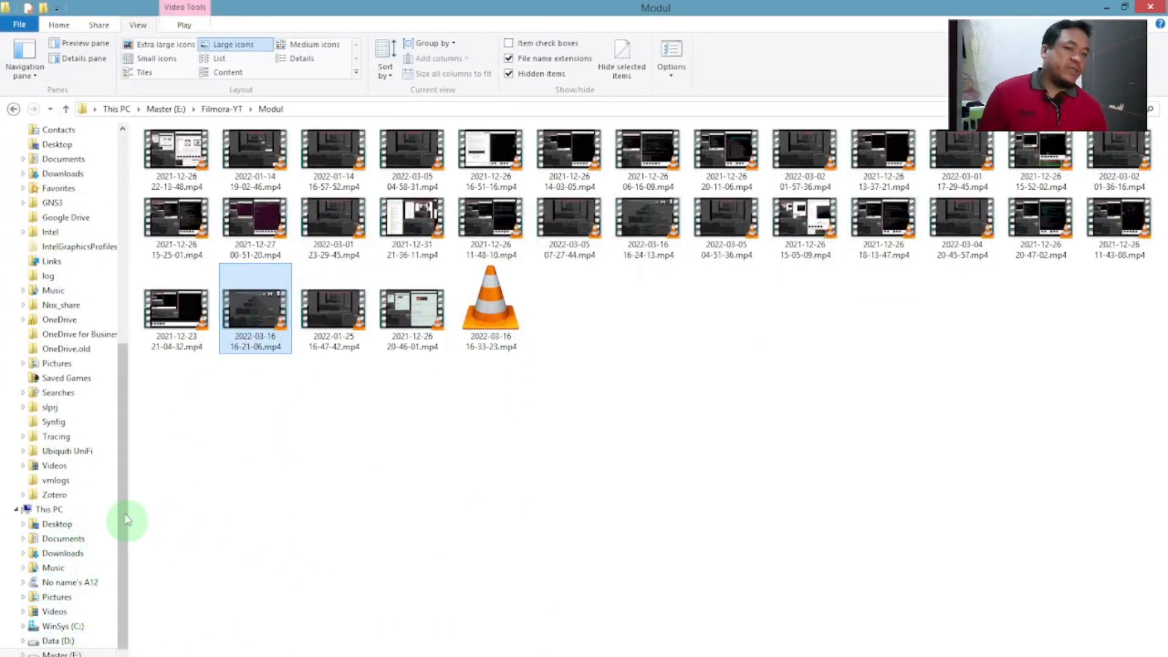
In File Explorer, open Properties of the Sistem_Operasi_Fedora_35 folder under E:\VMware.
left_click_drag(120, 477, 124, 608)
left_click(58, 597)
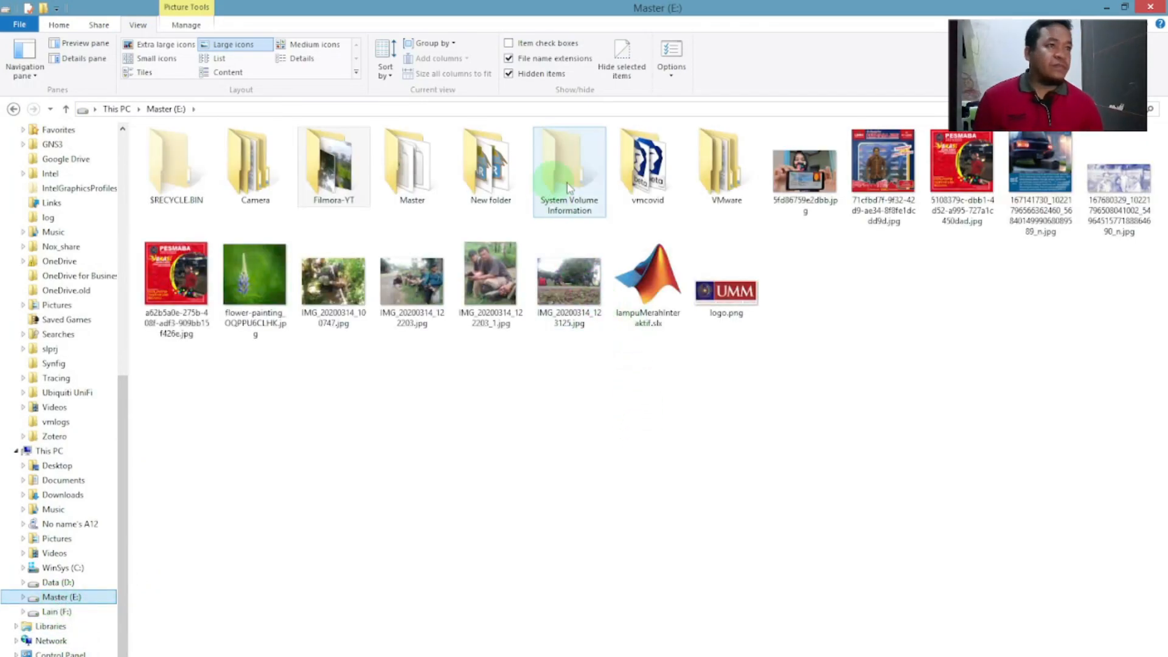
double_click(699, 165)
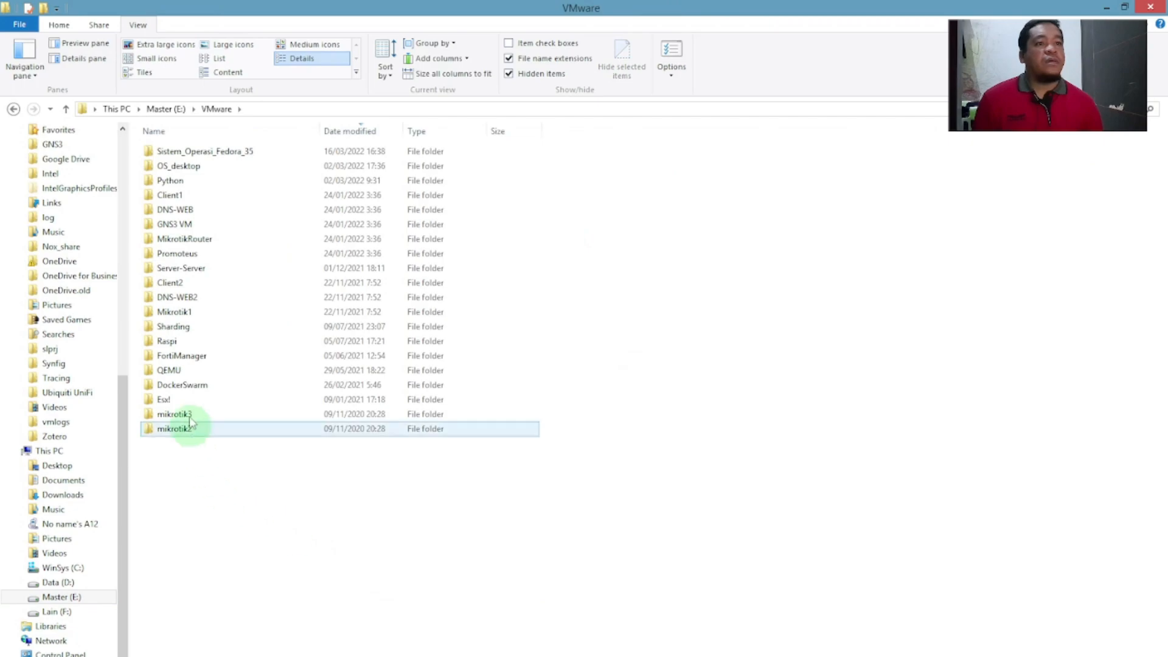
left_click(260, 183)
right_click(256, 156)
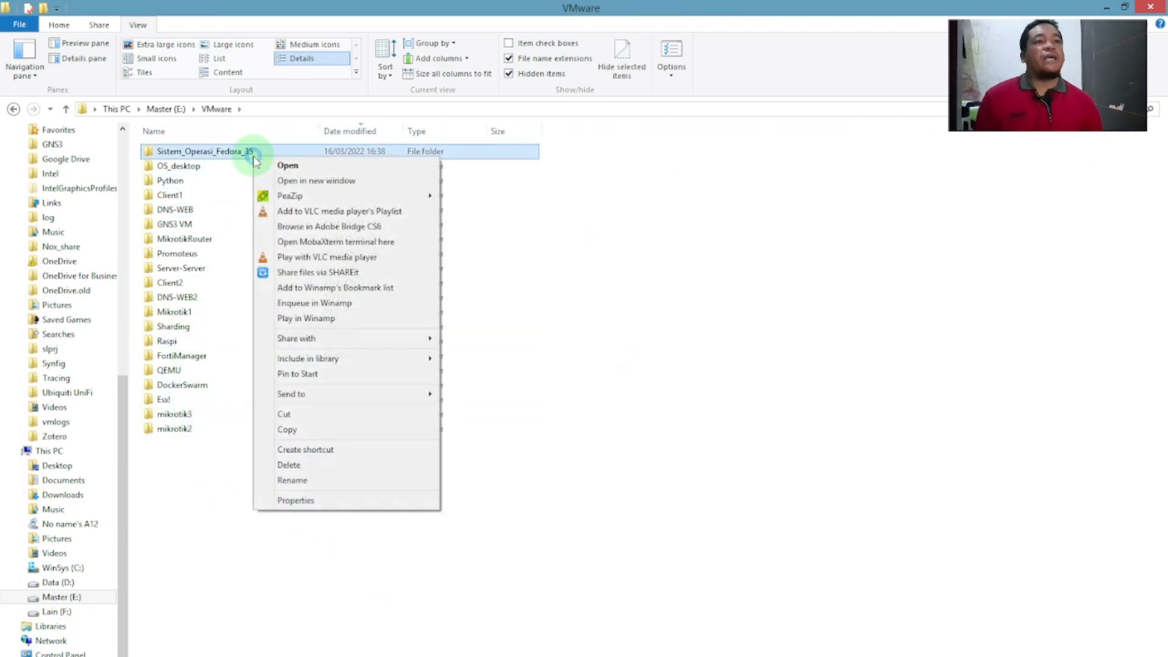
left_click(351, 506)
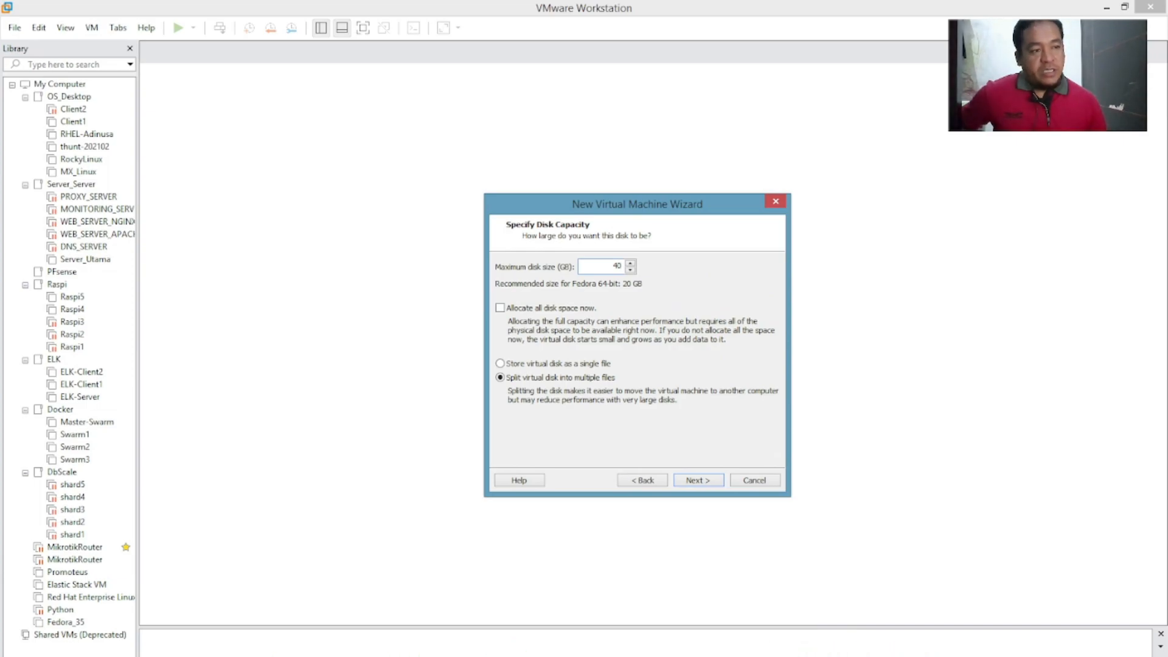
Cancel the folder Properties window and advance the wizard with split disk files kept.
left_click(555, 656)
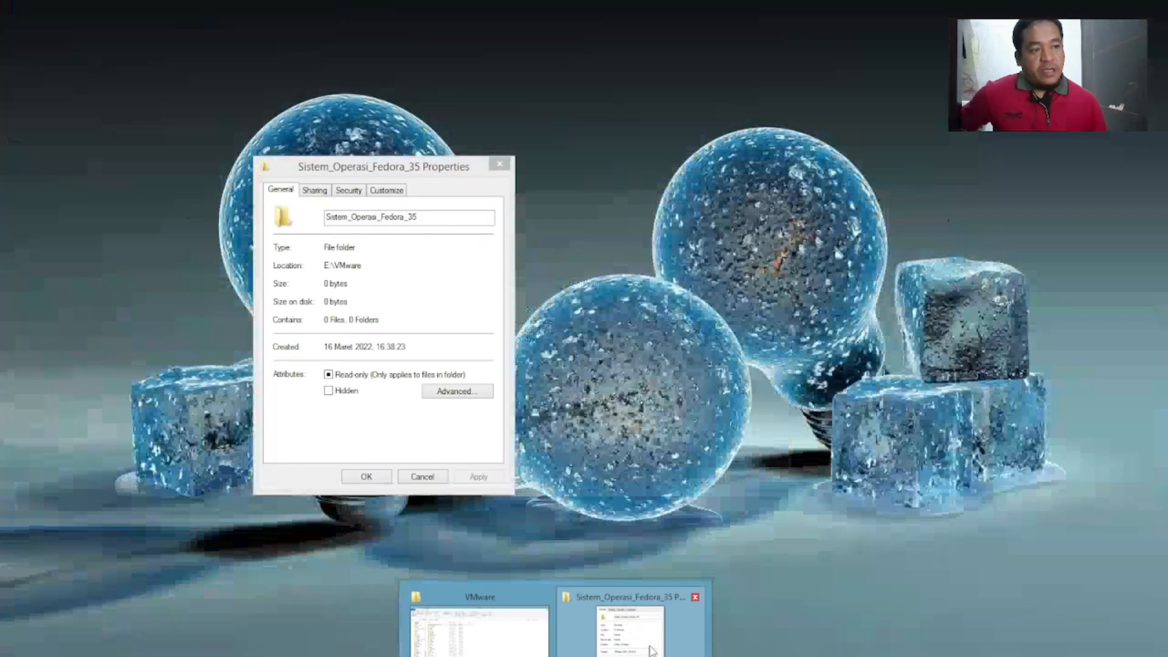
left_click(629, 632)
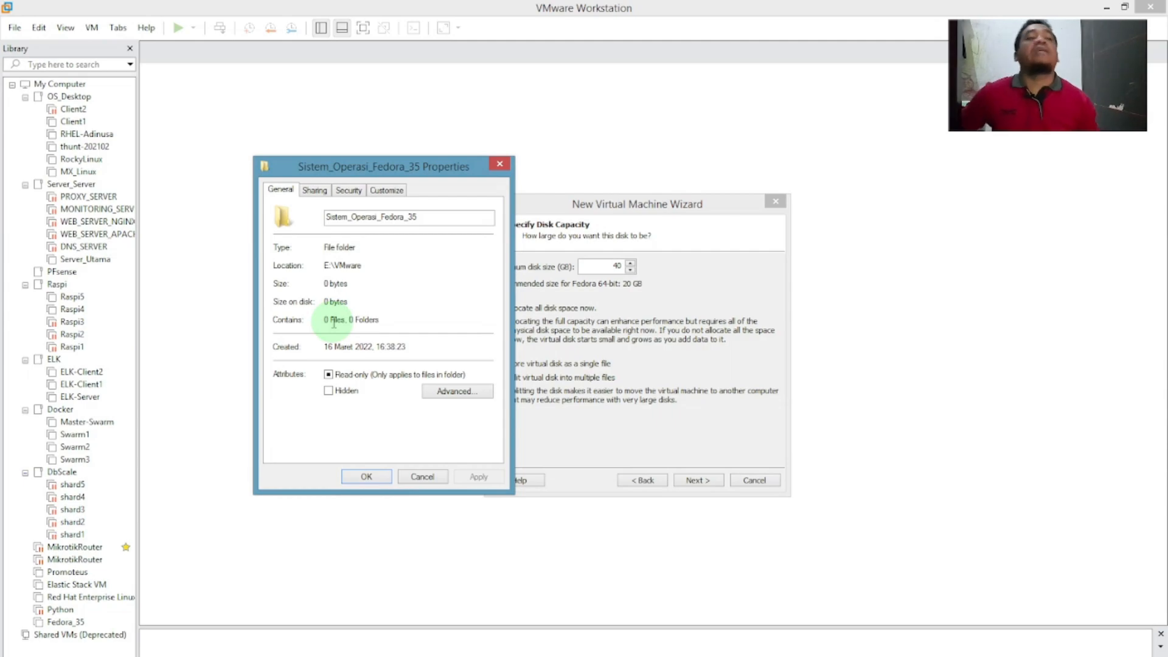
left_click(422, 477)
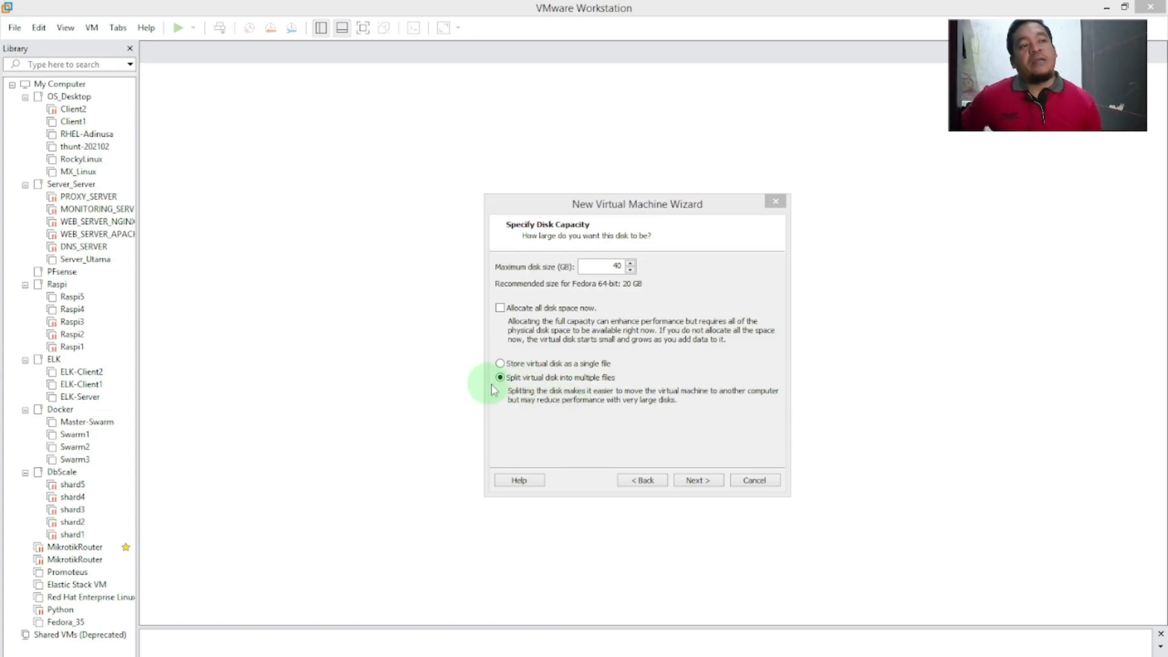
left_click(697, 480)
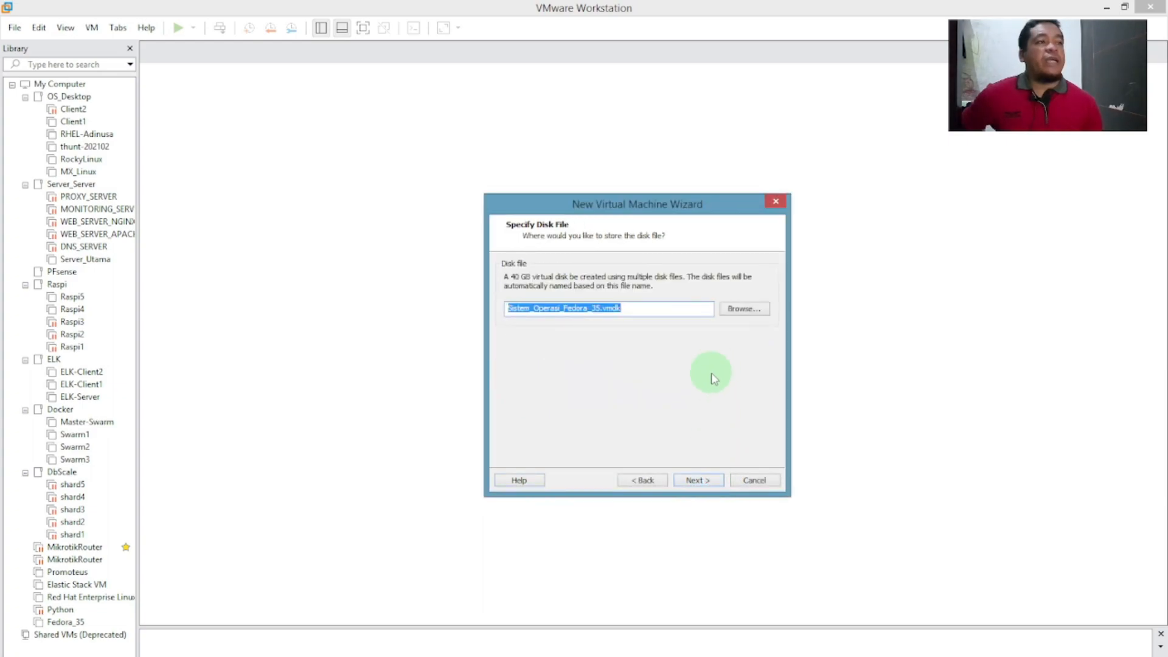
Inspect the suggested Sistem_Operasi_Fedora_35.vmdk disk file name and its vmdk extension.
left_click(637, 311)
left_click_drag(642, 312, 608, 310)
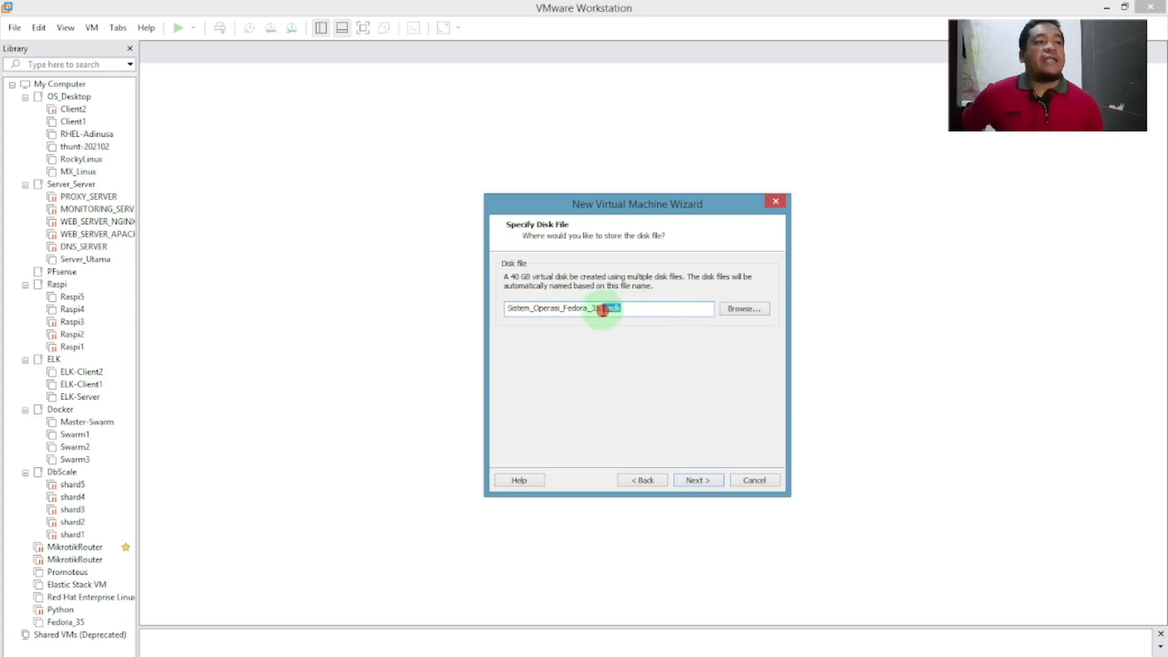
left_click(636, 307)
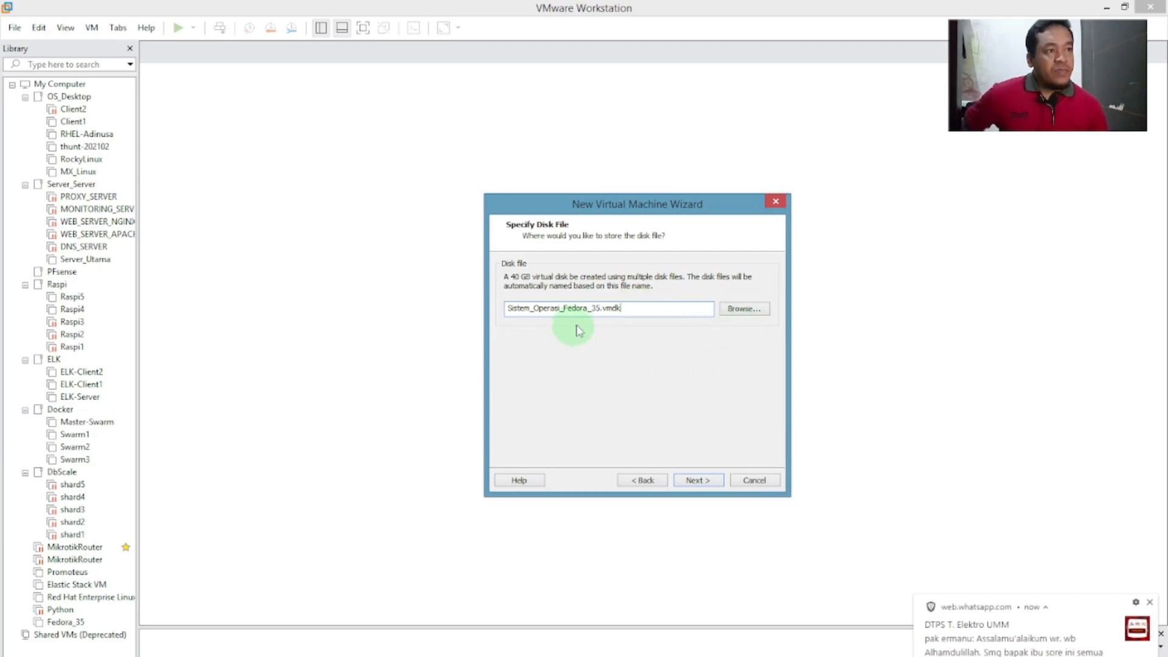
Browse to E:\VMware\Sistem_Operasi_Fedora_35 and save the disk file there.
left_click(743, 309)
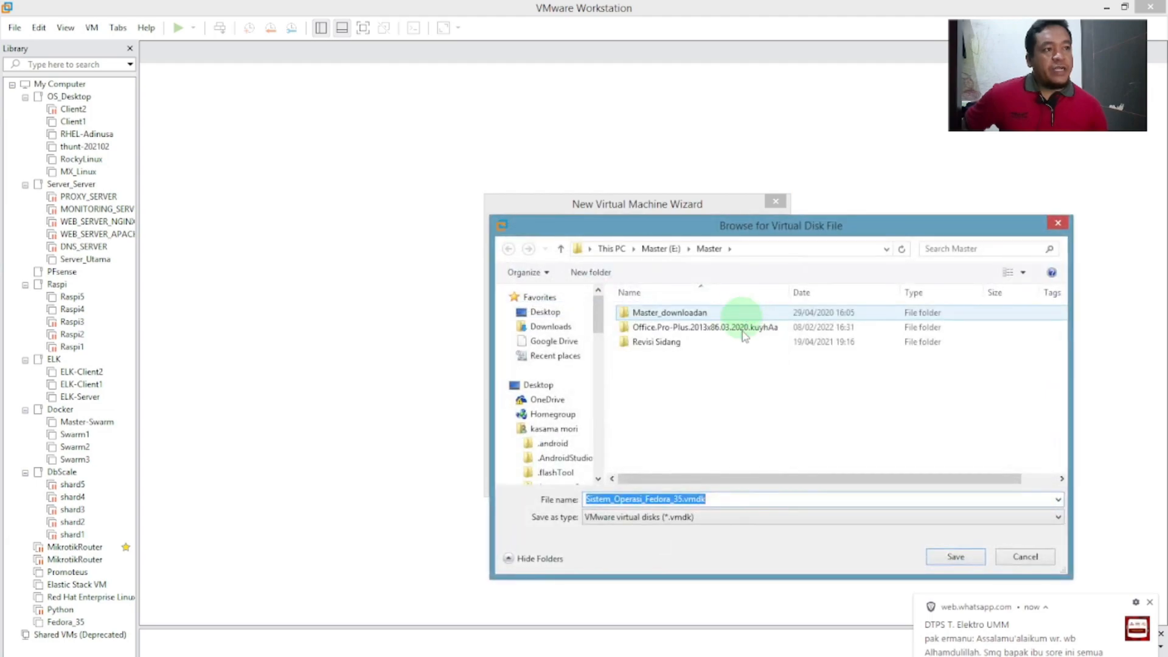
left_click_drag(596, 310, 605, 456)
left_click(512, 391)
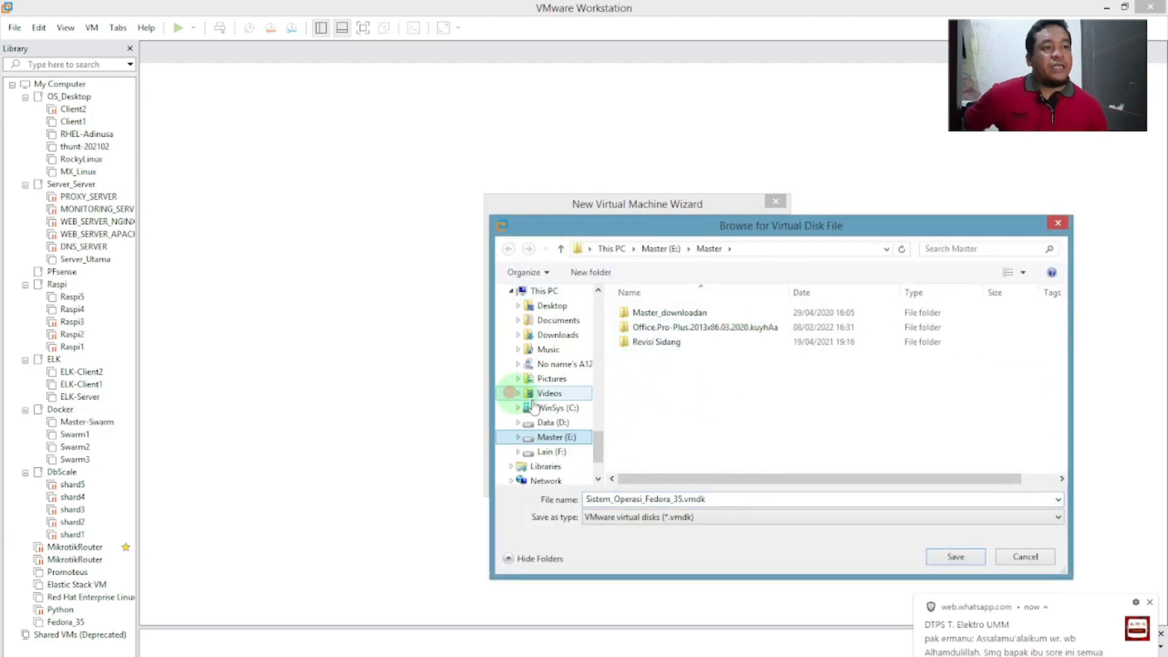
left_click(554, 440)
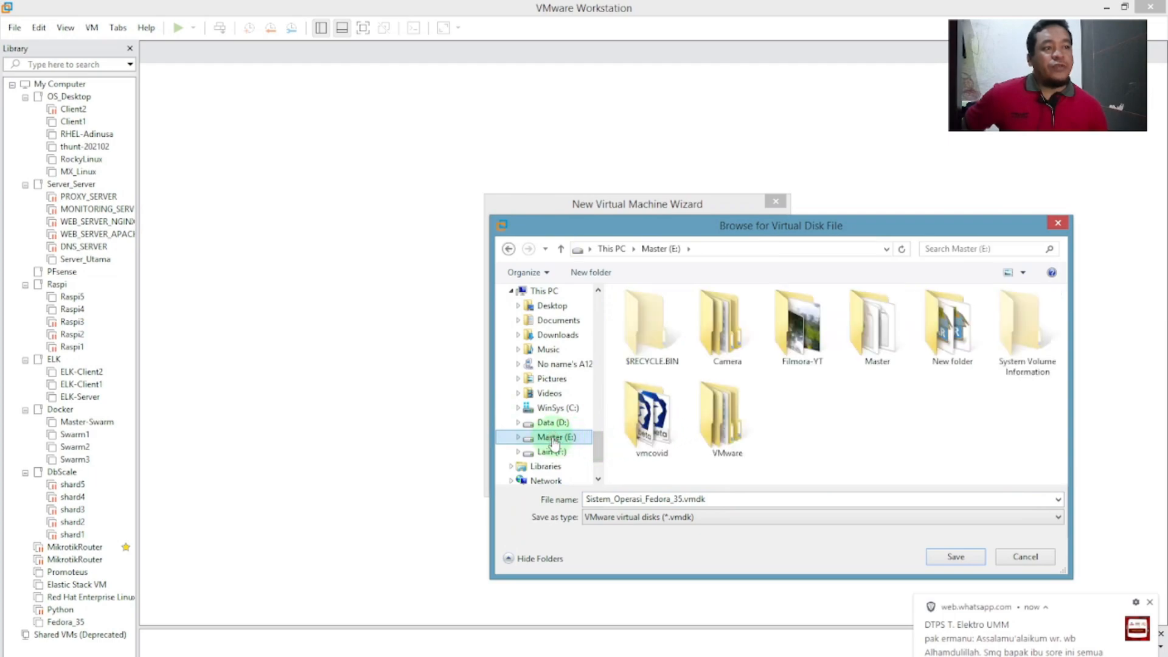
double_click(739, 424)
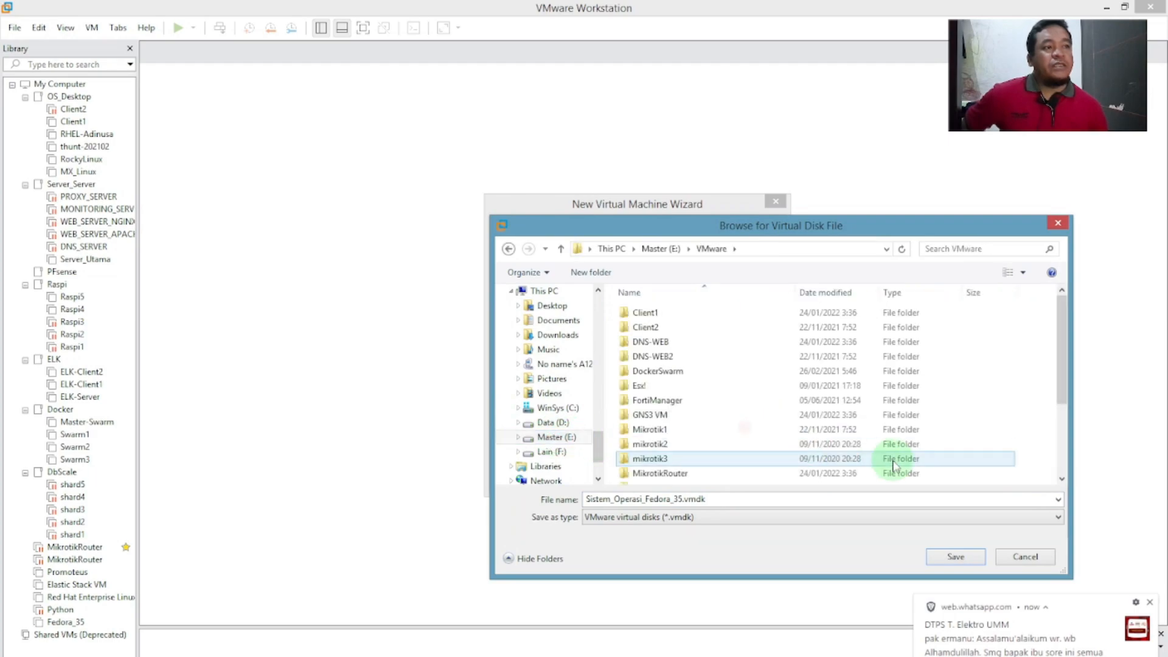
scroll(884, 389, "down", 3)
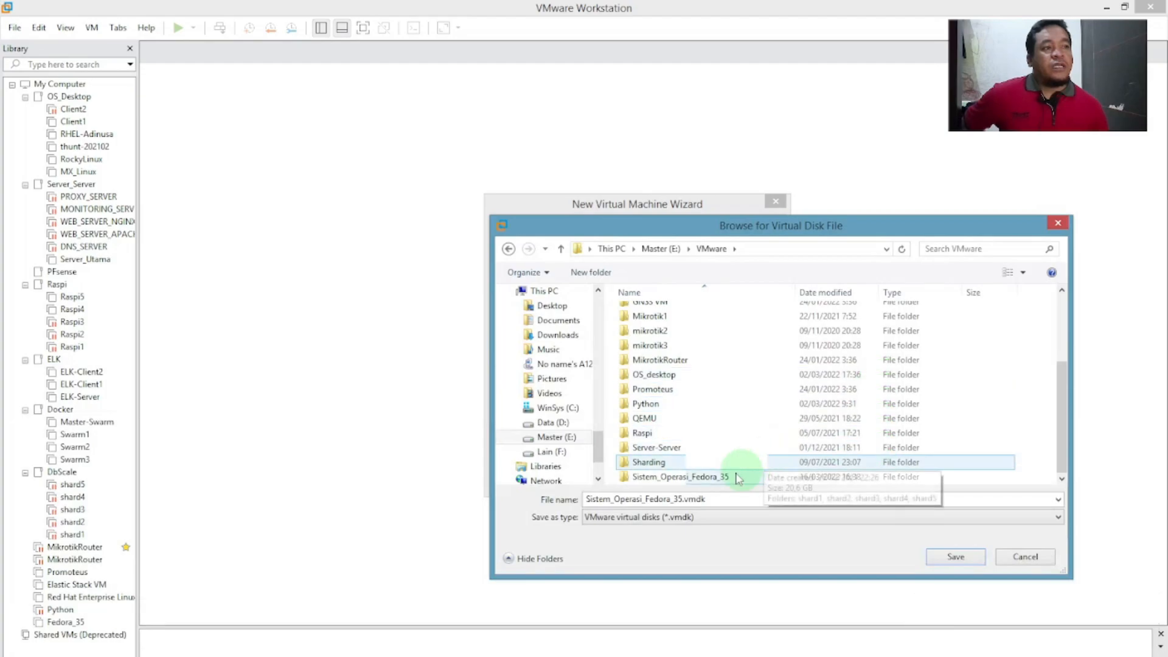
left_click(711, 477)
double_click(724, 477)
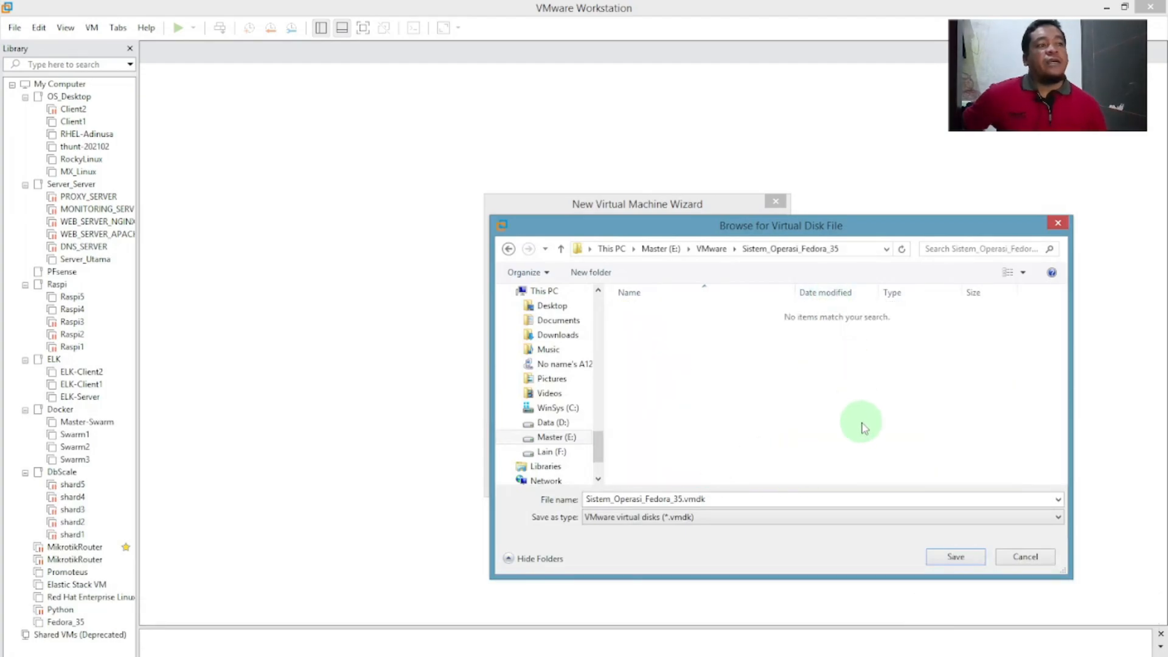
left_click(849, 249)
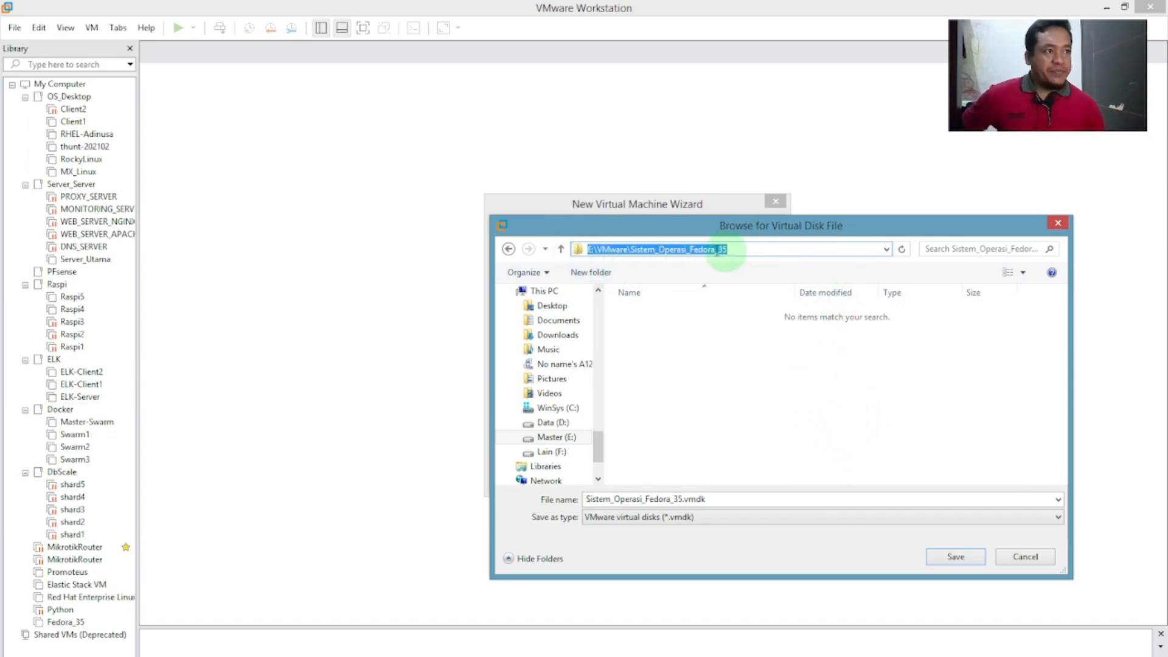
left_click(797, 503)
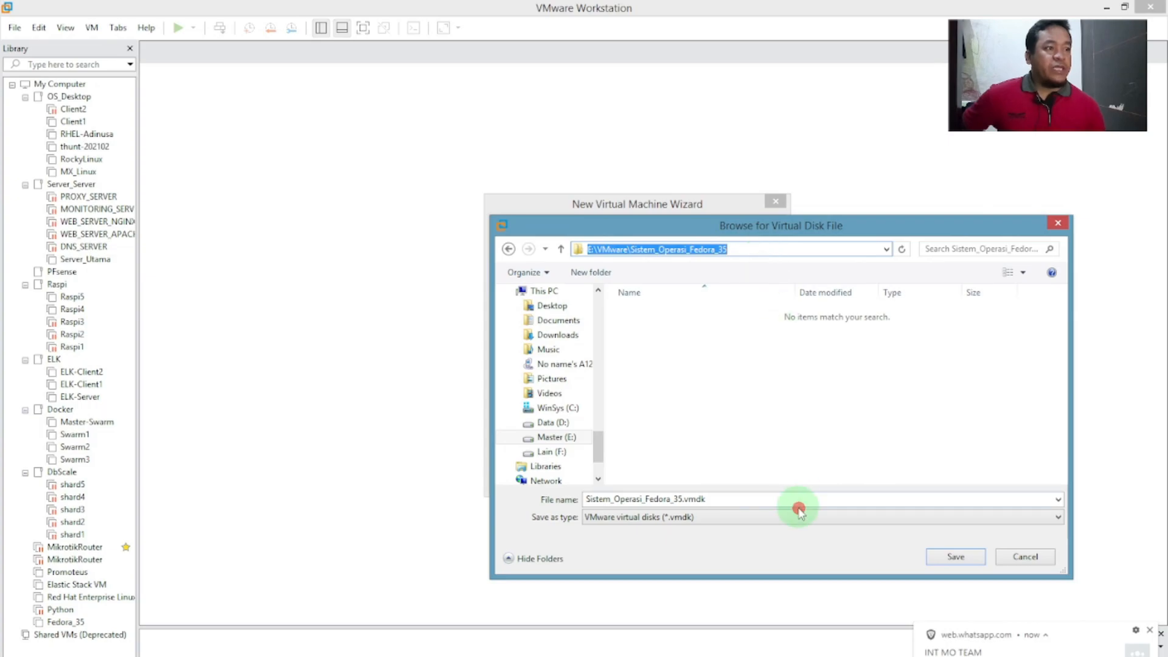
left_click(947, 564)
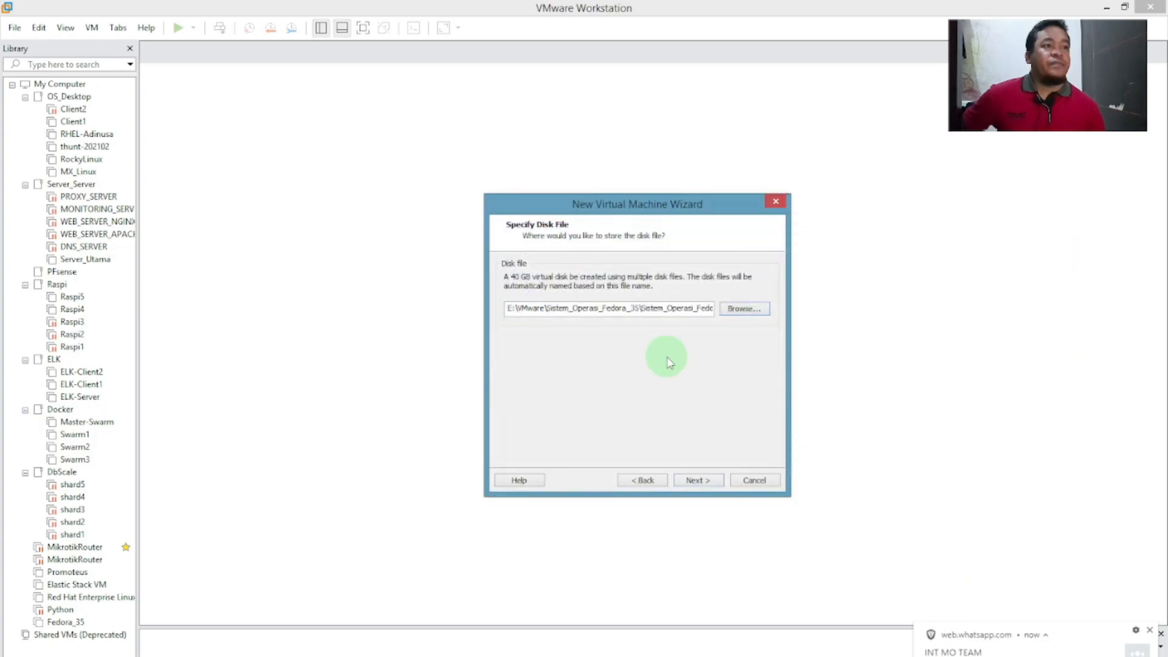
Review the summary (40 GB split disk, 3564 MB memory, NAT) and open Customize Hardware.
left_click(698, 480)
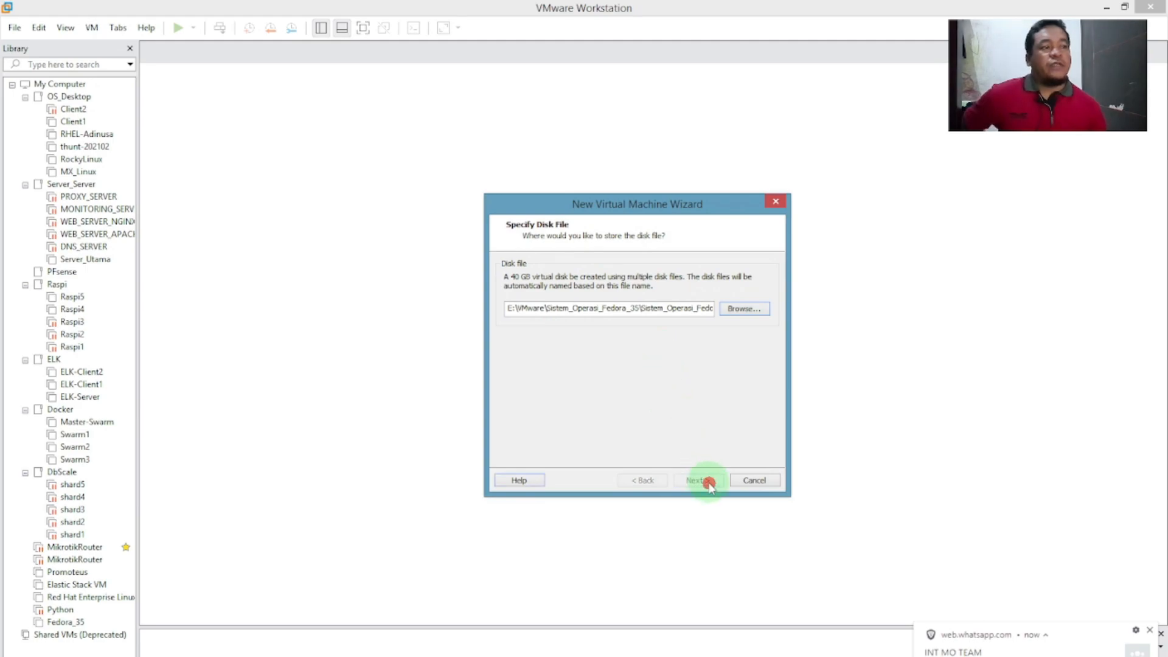
left_click_drag(772, 308, 774, 356)
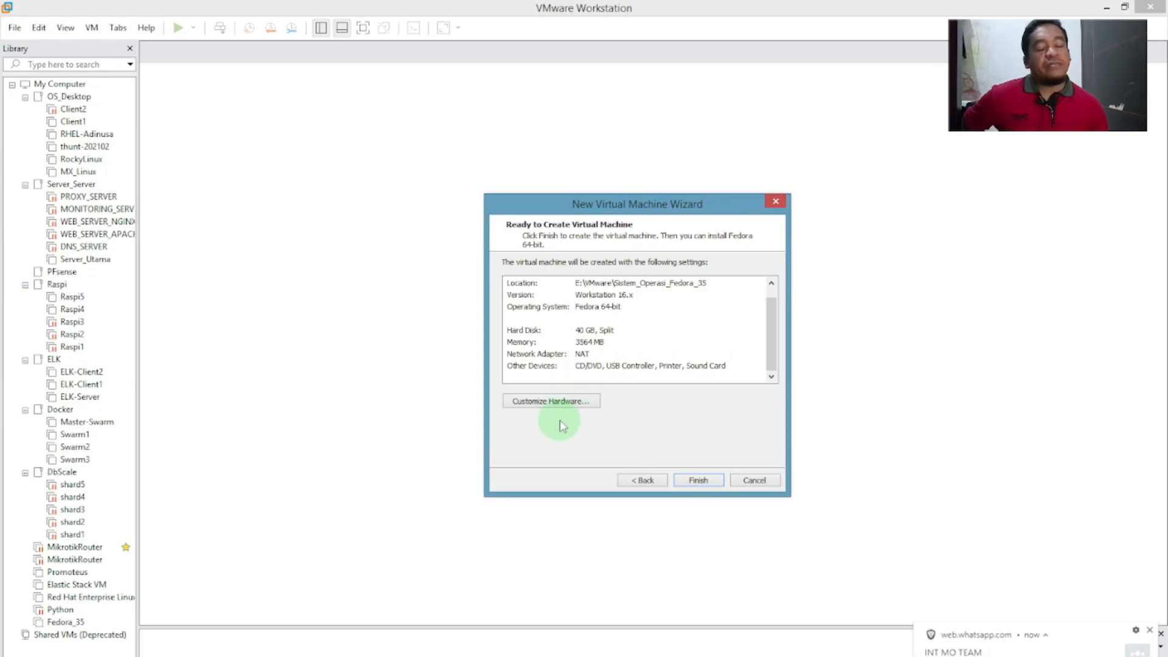
left_click(586, 403)
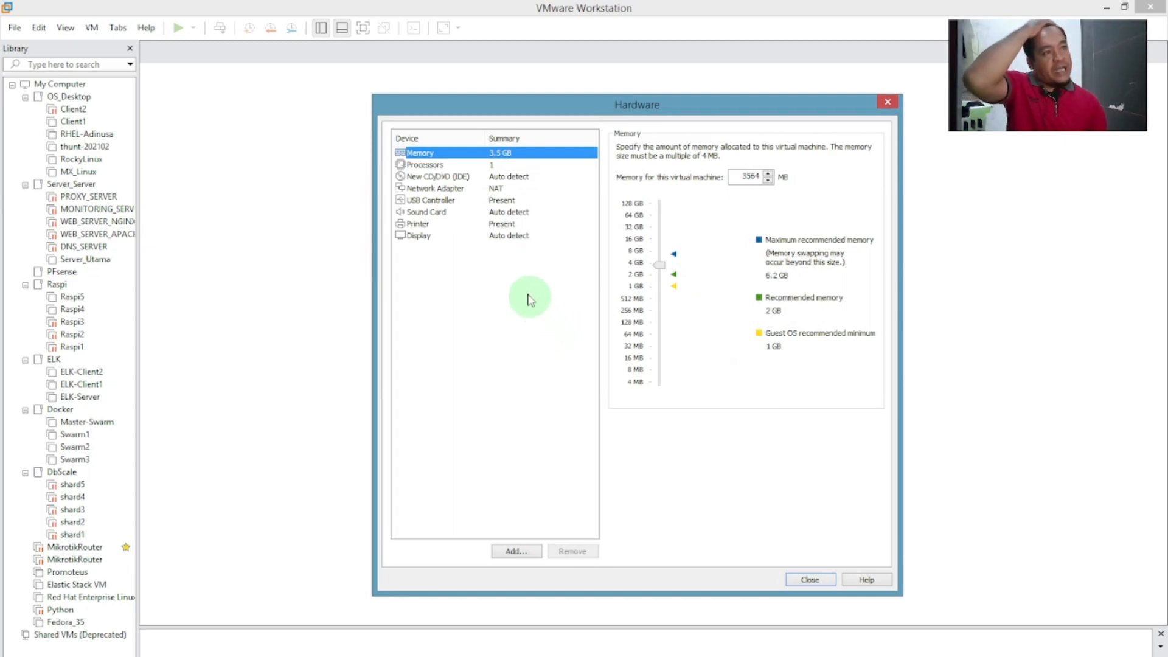
Switch the CD/DVD drive to use an ISO image and search Downloads\Compressed for it.
left_click(462, 177)
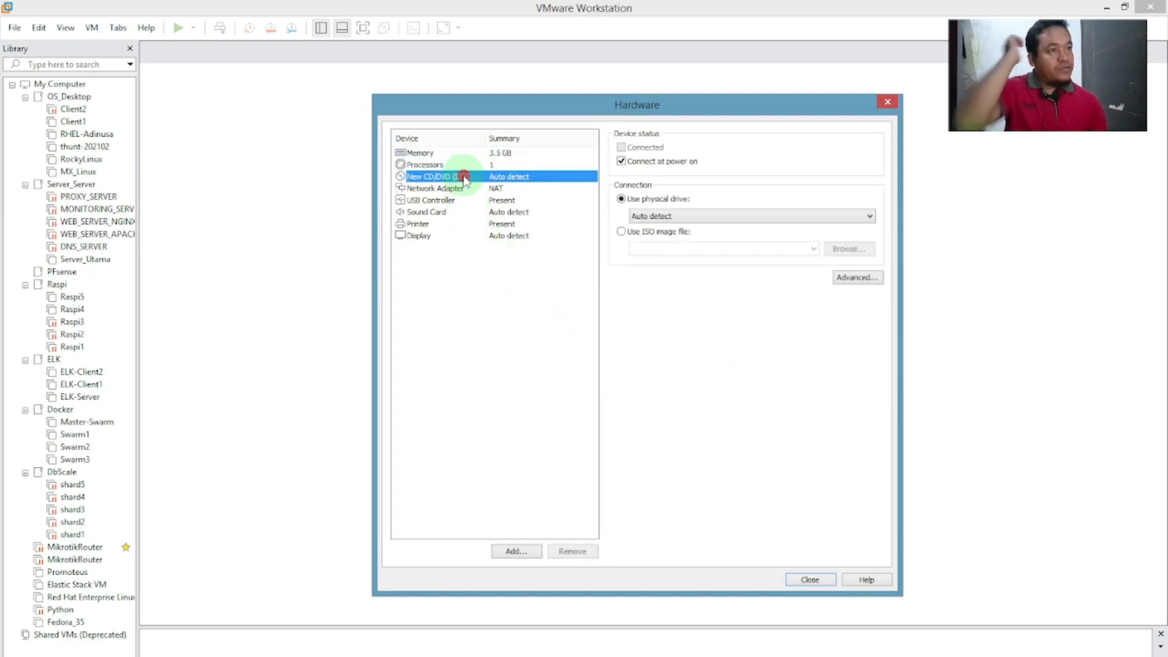
left_click(659, 231)
left_click(849, 248)
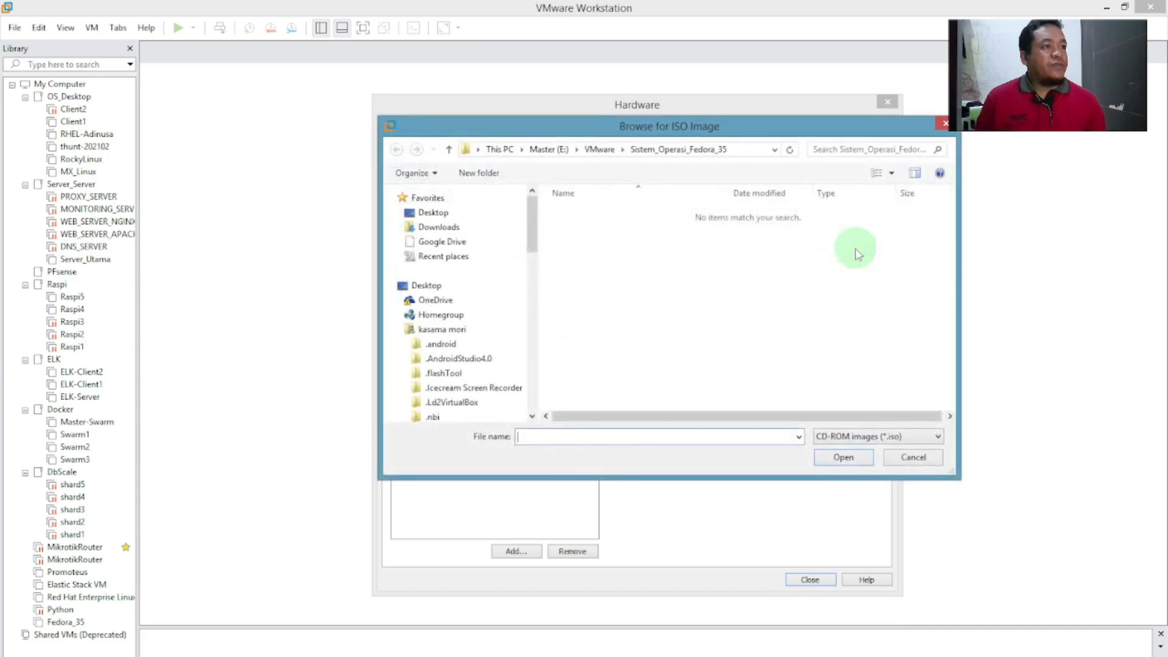
left_click(437, 227)
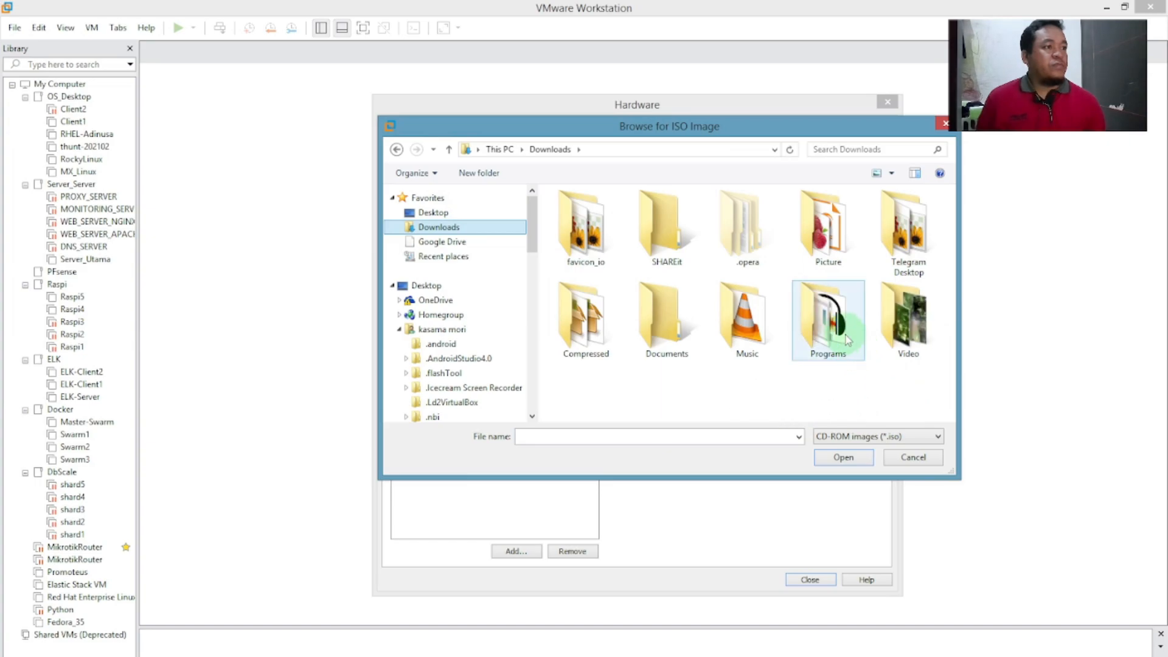
left_click(593, 344)
double_click(593, 345)
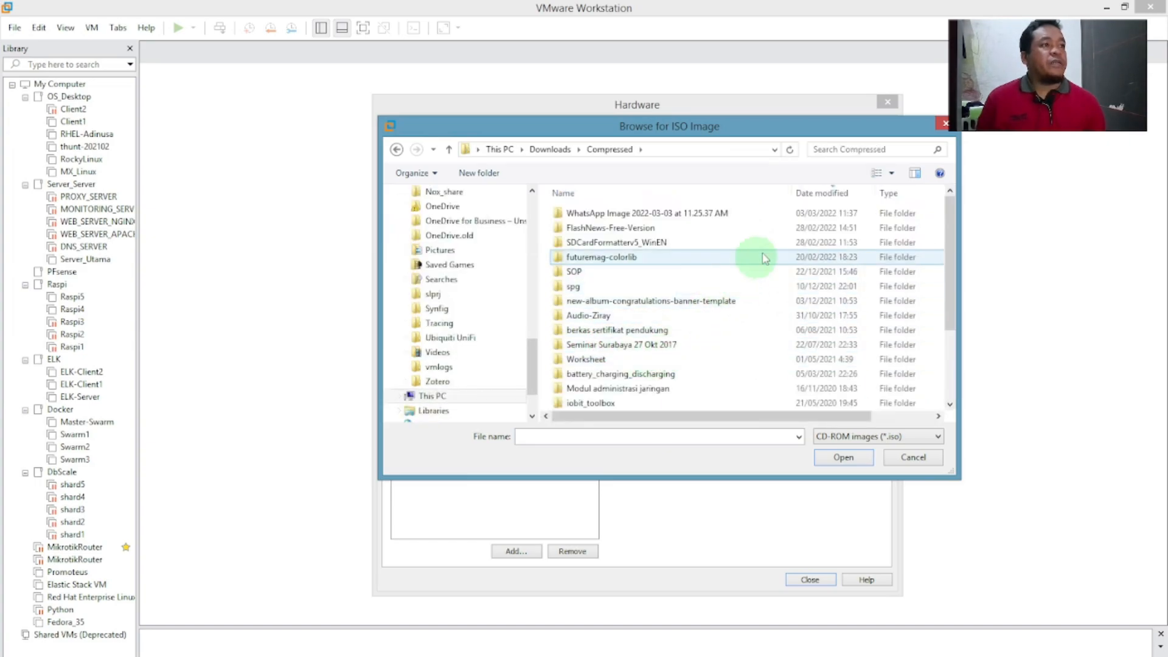
left_click(818, 196)
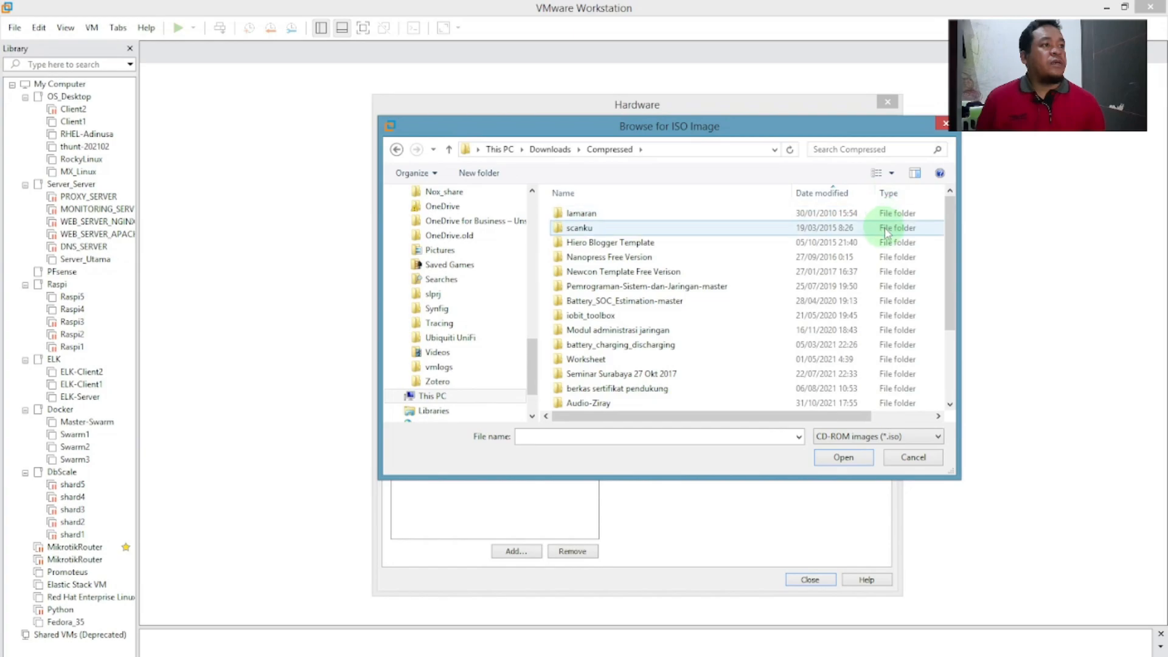
left_click_drag(951, 216, 956, 372)
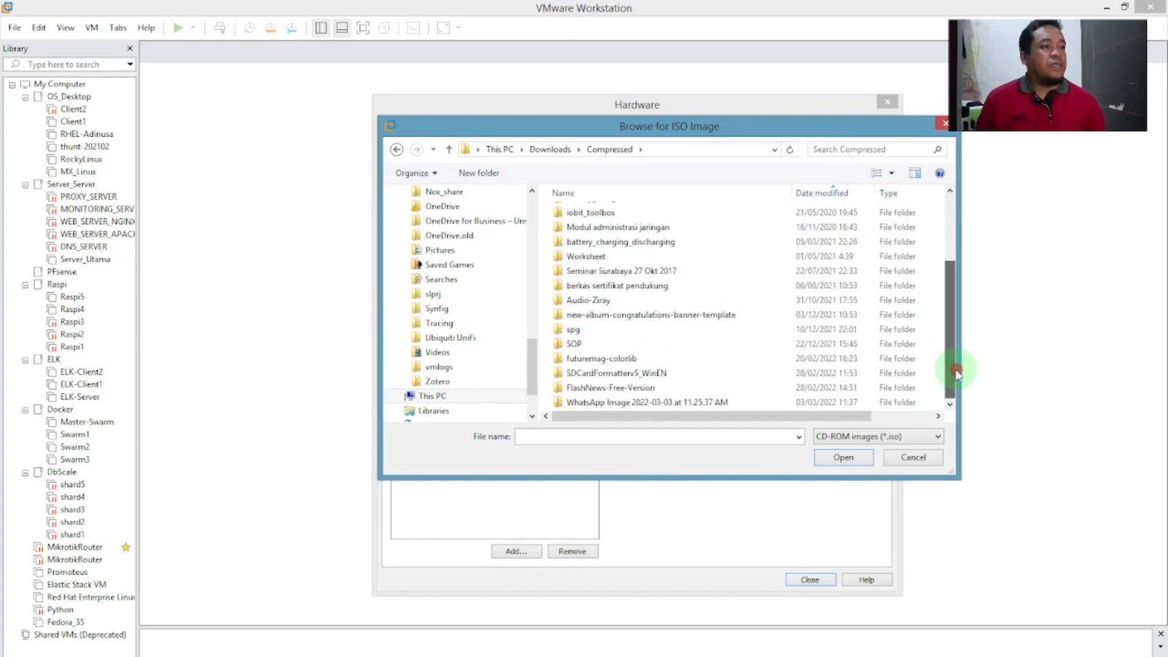
left_click_drag(534, 348, 536, 389)
Select Fedora-Workstation-Live-x86_64-35-1.2.iso from E:\Master as the disc image.
left_click(433, 337)
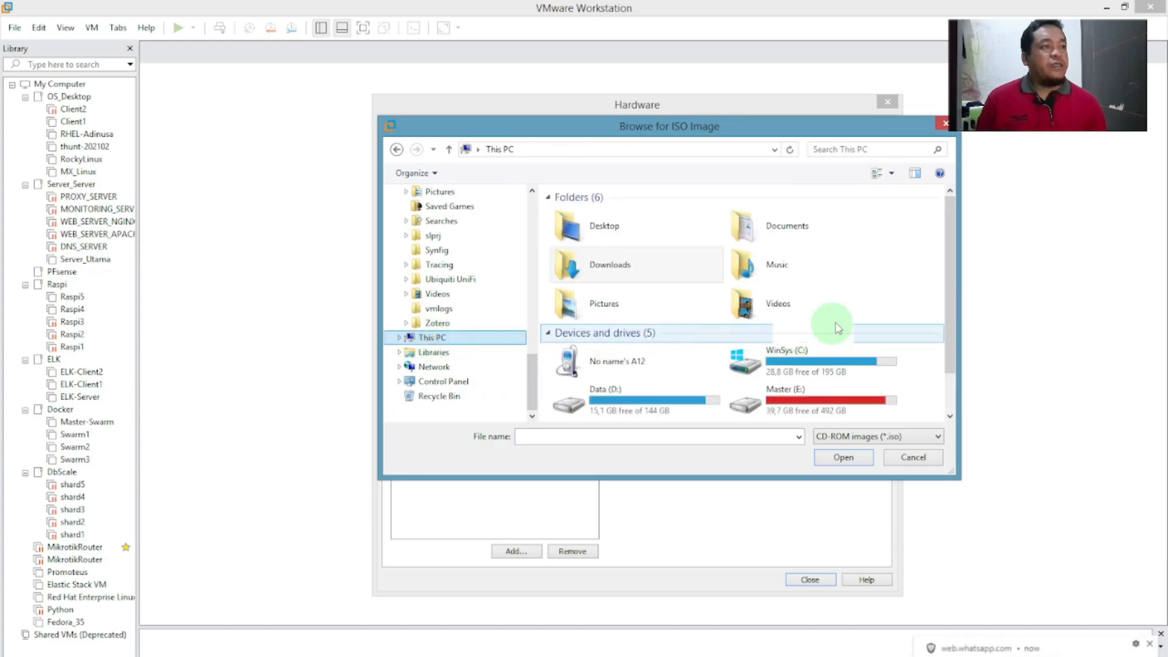
double_click(815, 399)
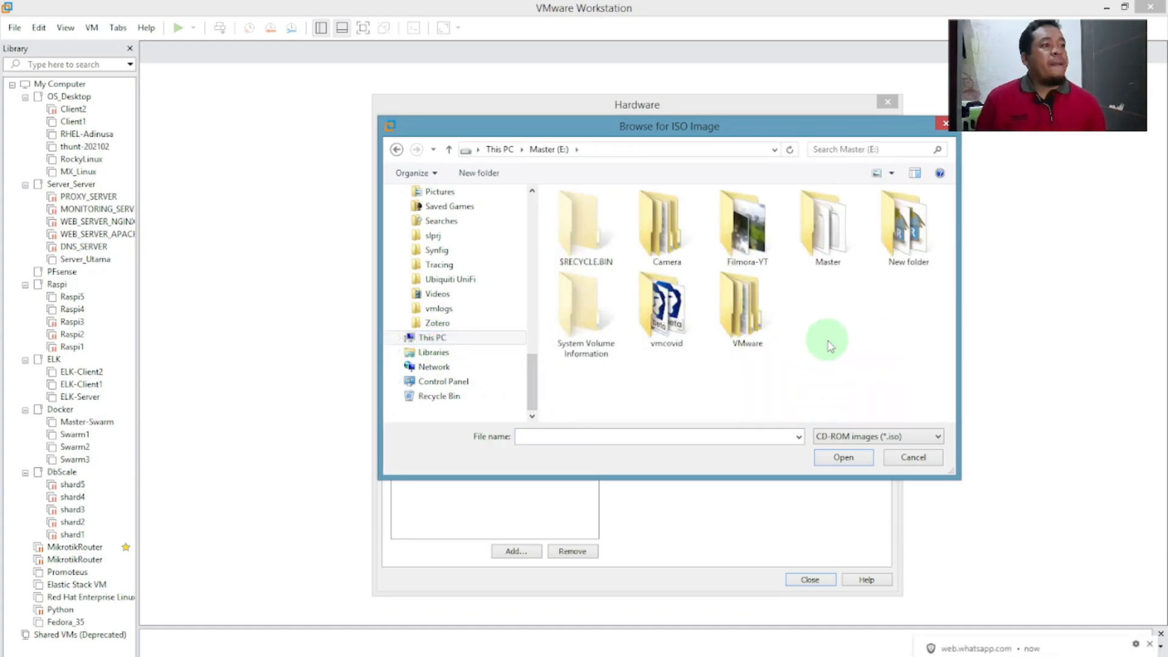
double_click(826, 246)
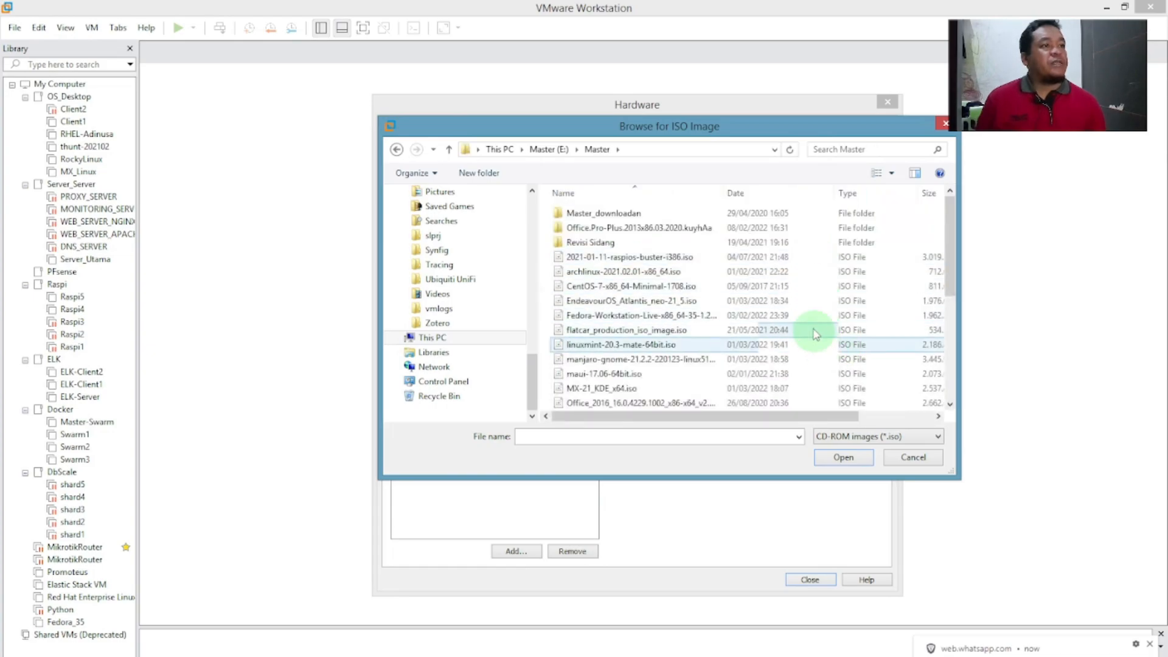
left_click(747, 193)
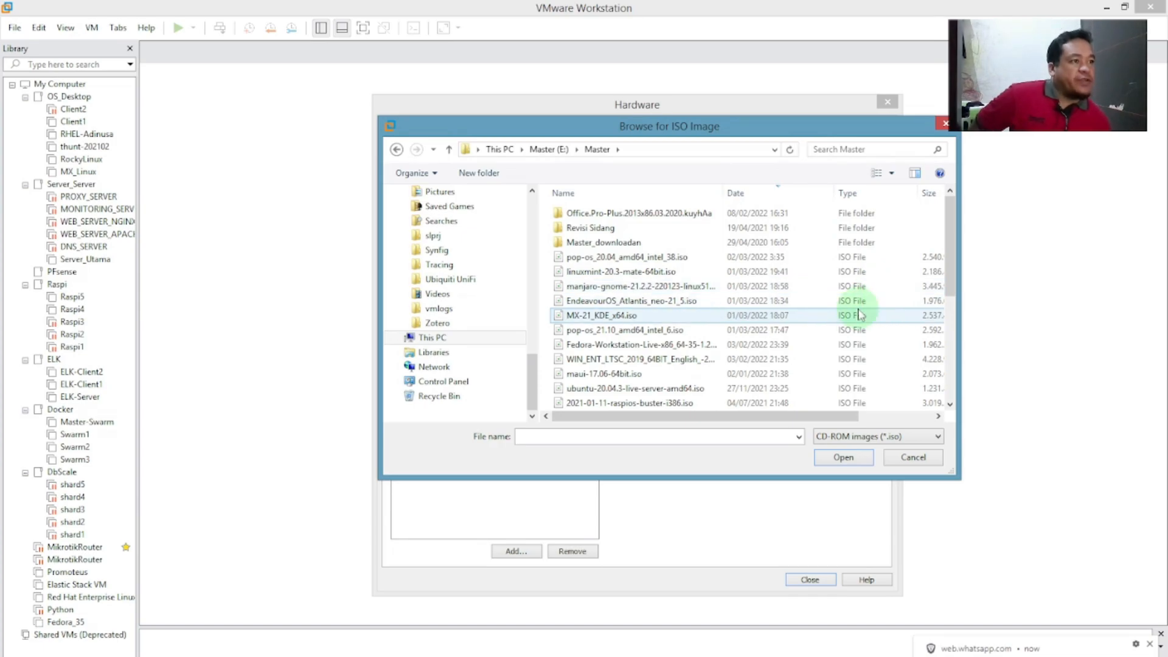
left_click(594, 351)
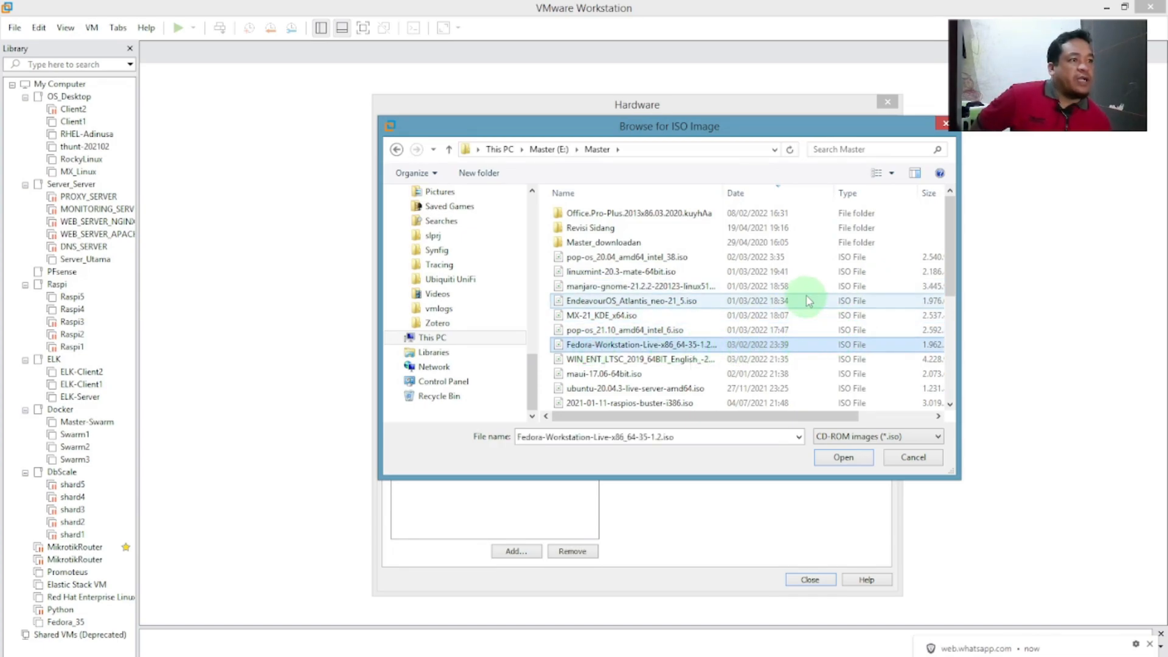
left_click_drag(723, 193, 778, 193)
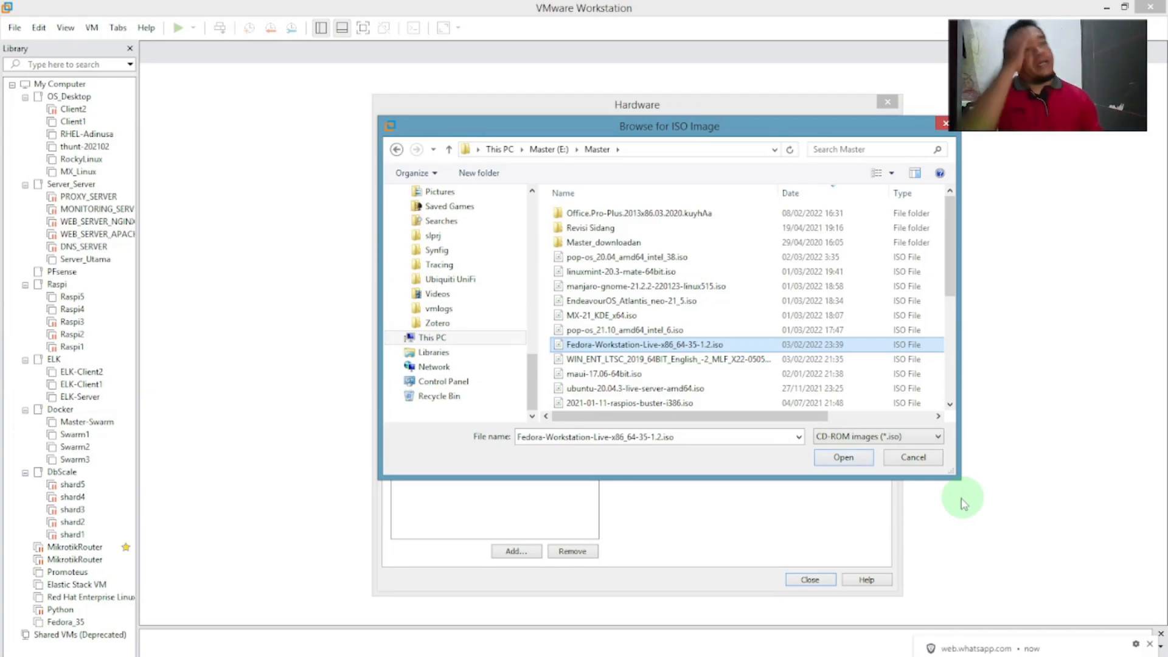
left_click(843, 457)
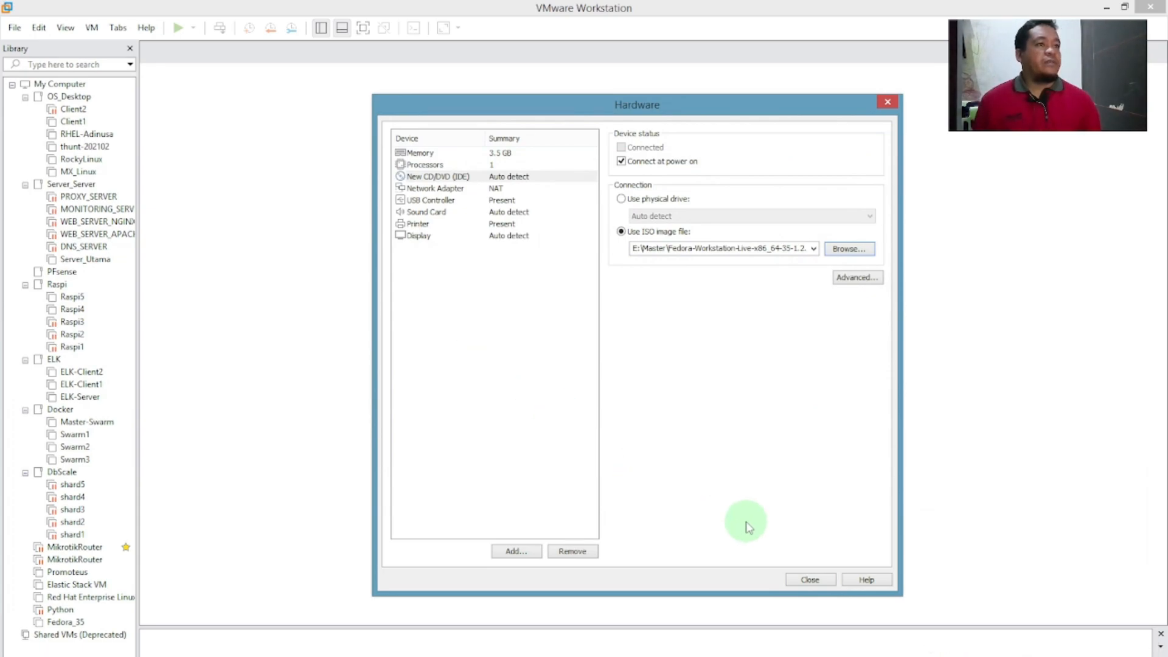
Close the hardware settings and finish creating the Sistem_Operasi_Fedora_35 VM with 3.5 GB memory and 40 GB disk.
left_click(809, 580)
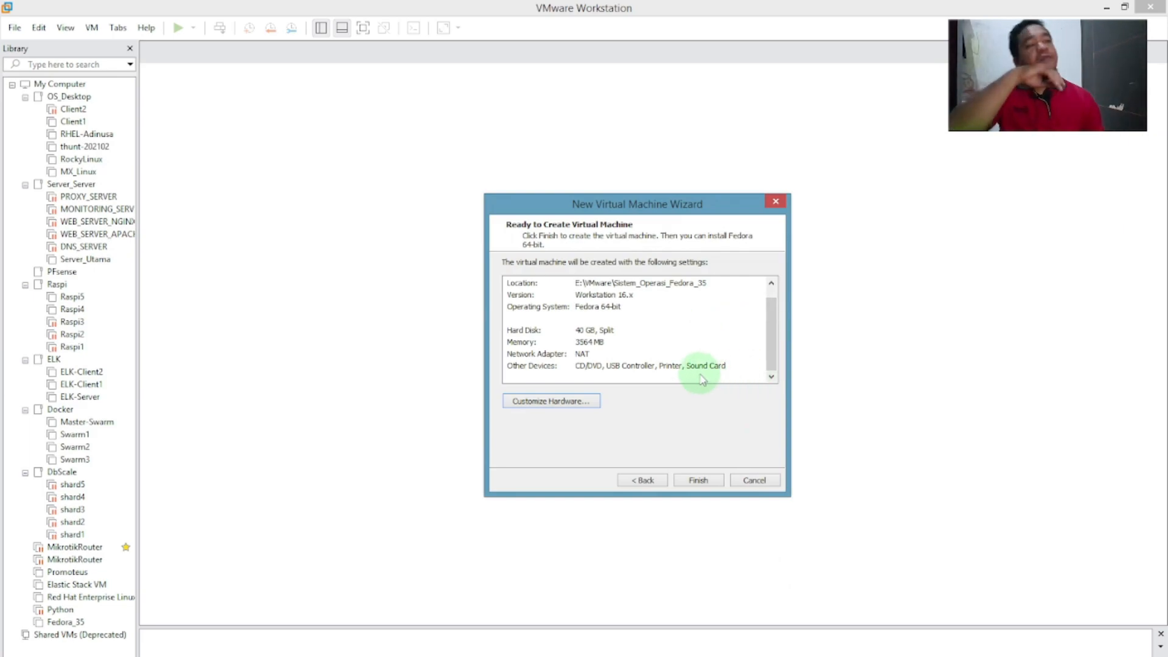
left_click(698, 480)
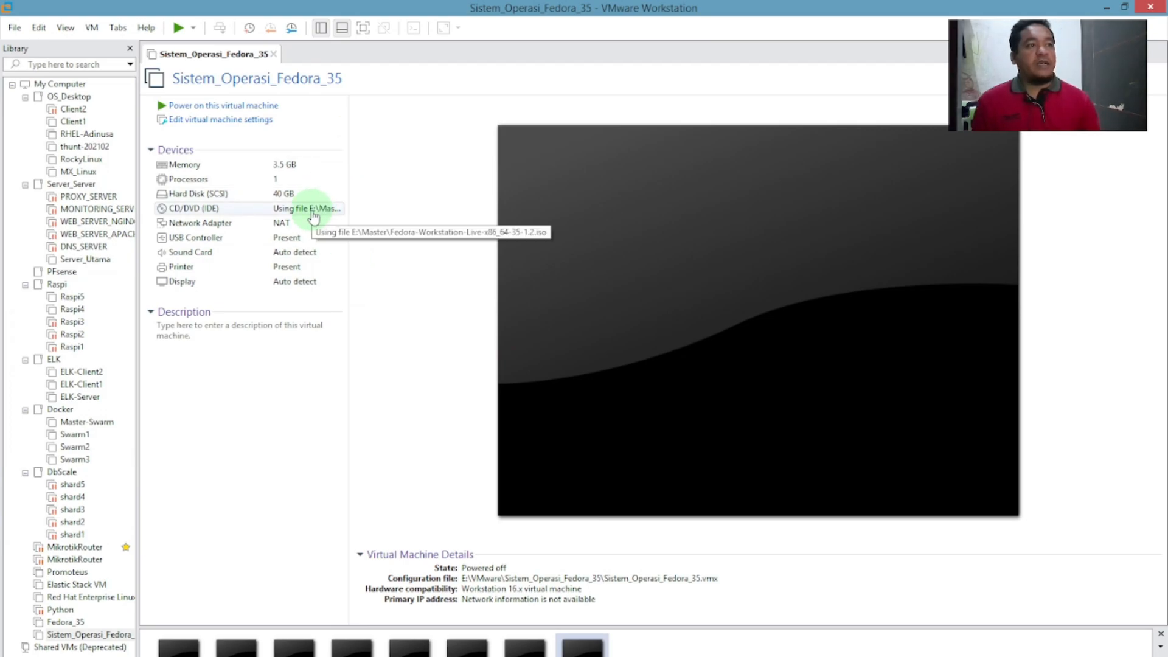
Enter 'Sistem Operasi untuk Praktikum' as the VM's description, then bring OBS Studio to the front.
left_click(205, 333)
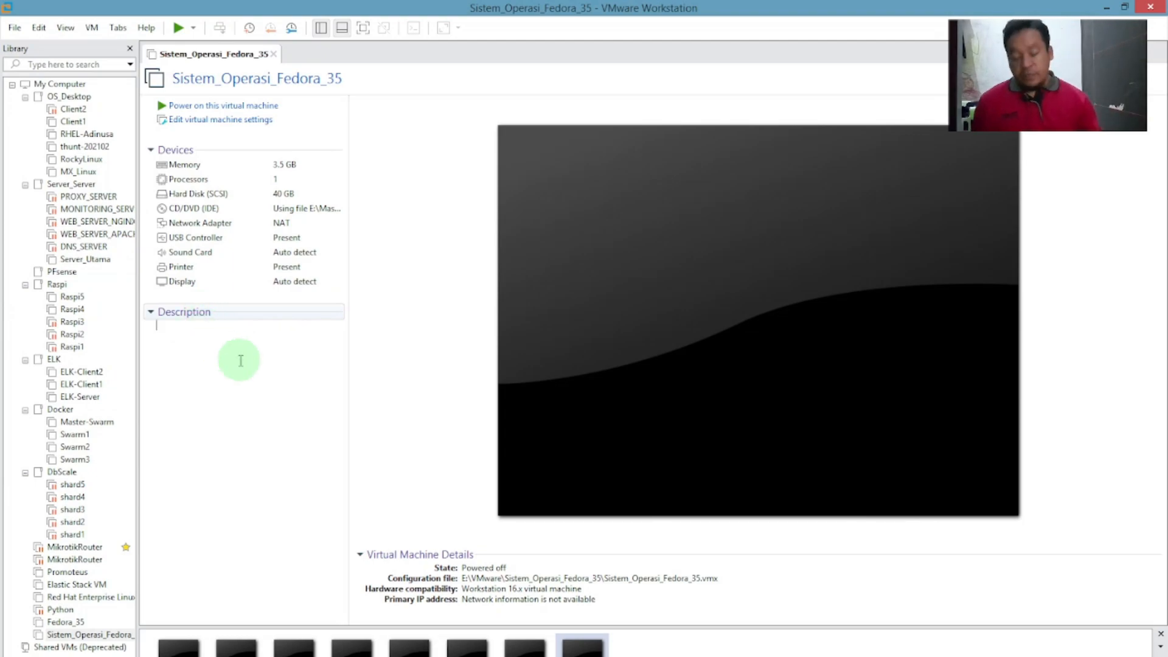
type("S")
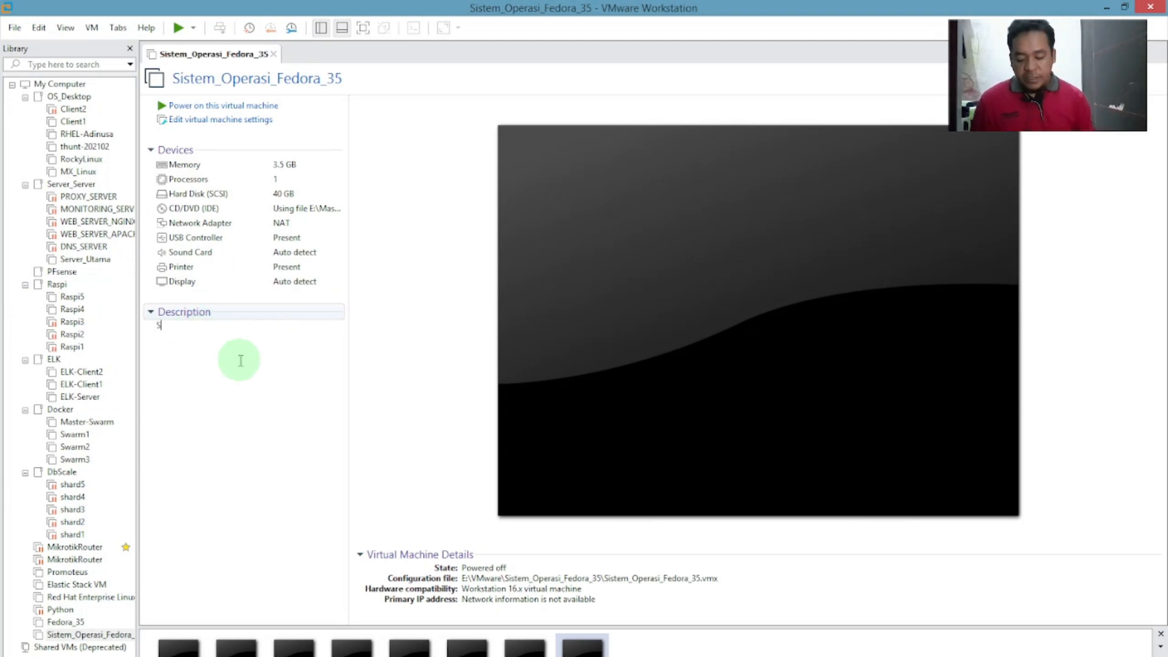
type("istem Operasi untuk")
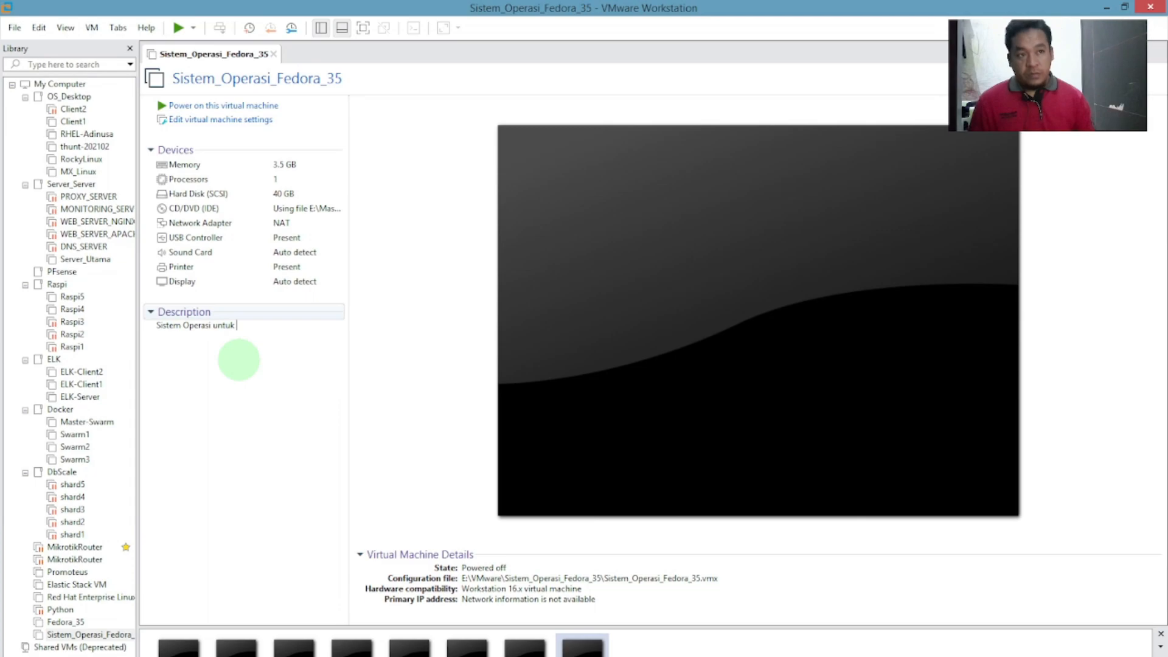
type("Praktikum")
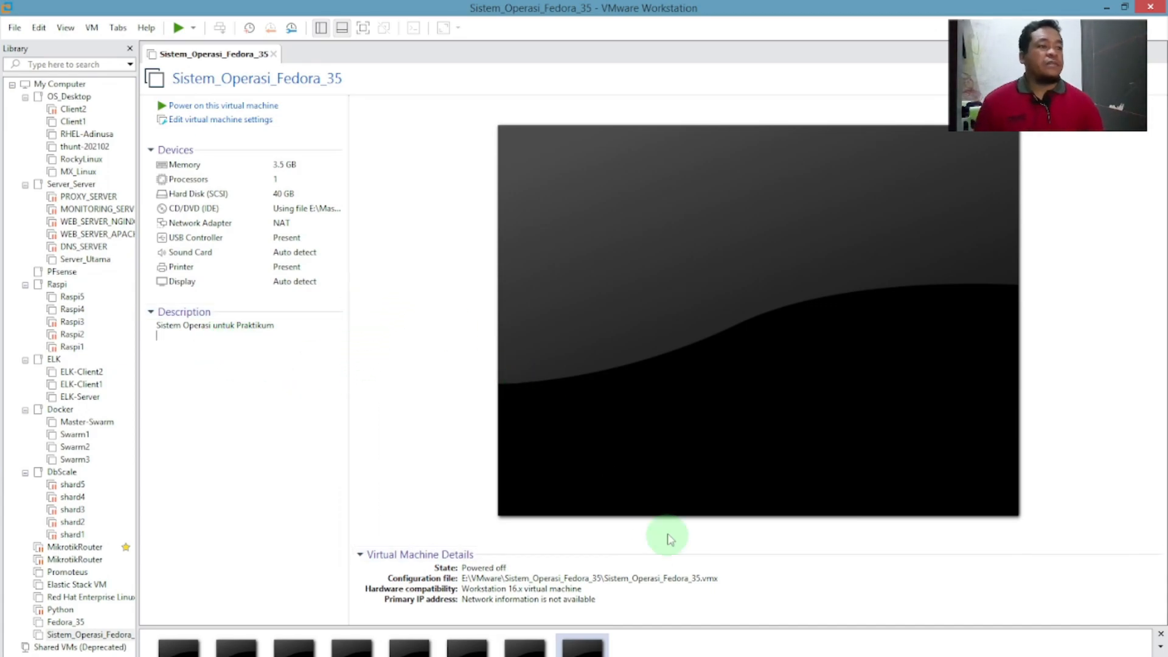
left_click(365, 656)
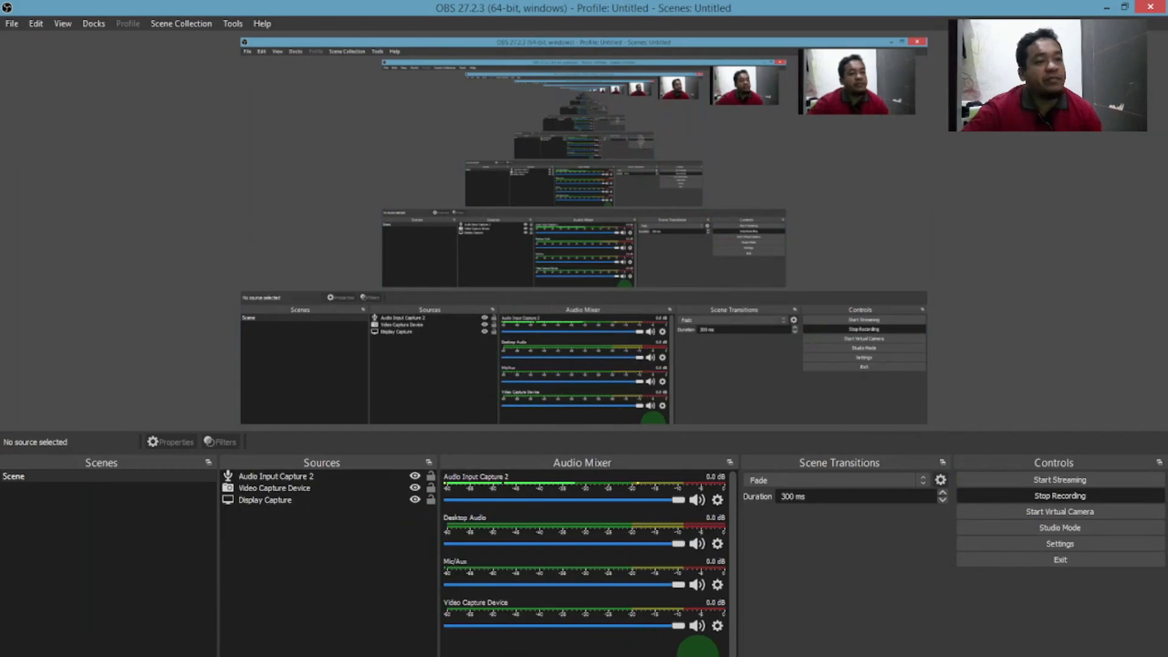
Open File Explorer and browse to E:\VMware, where Sistem_Operasi_Fedora_35 is listed.
key("super+e")
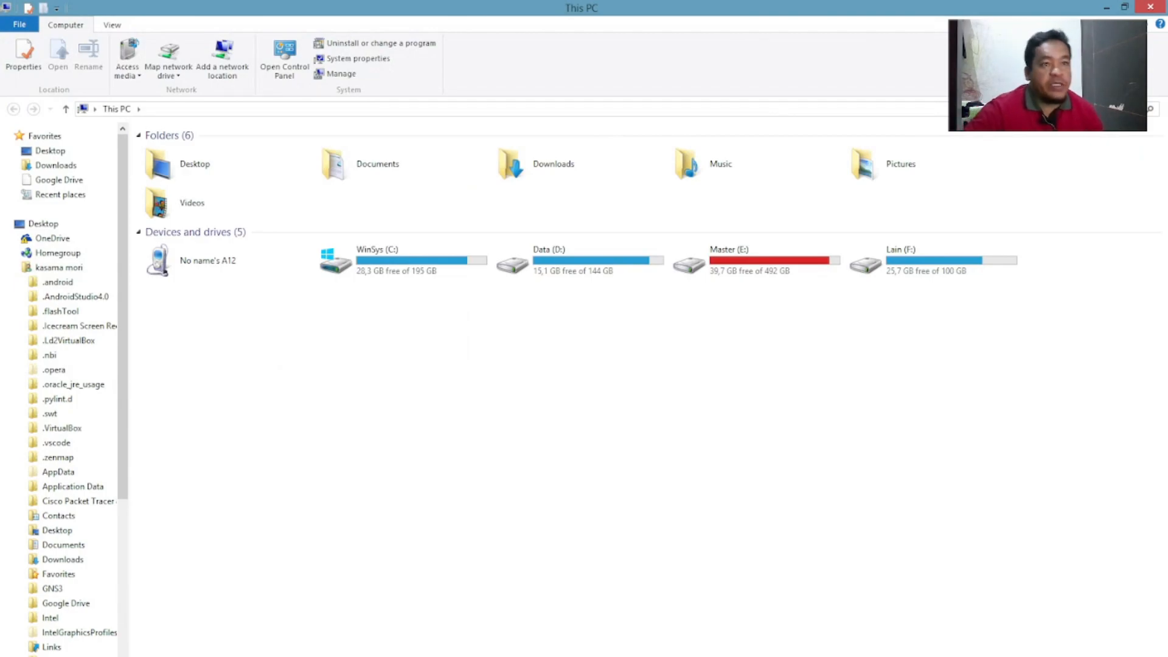
double_click(760, 272)
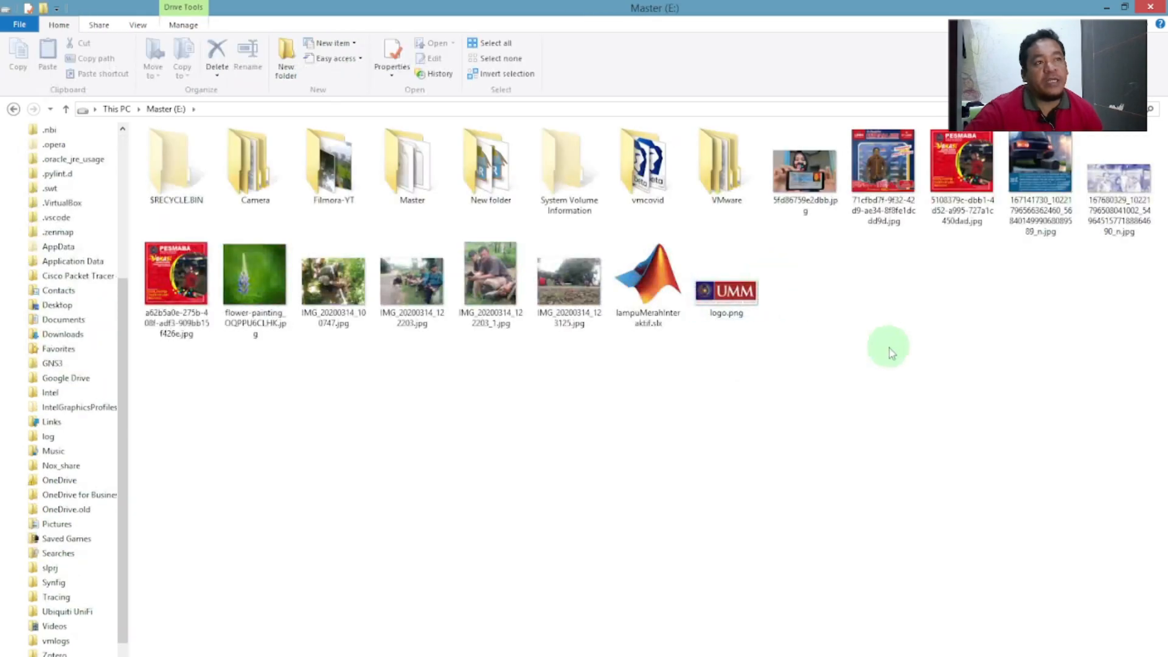
double_click(725, 165)
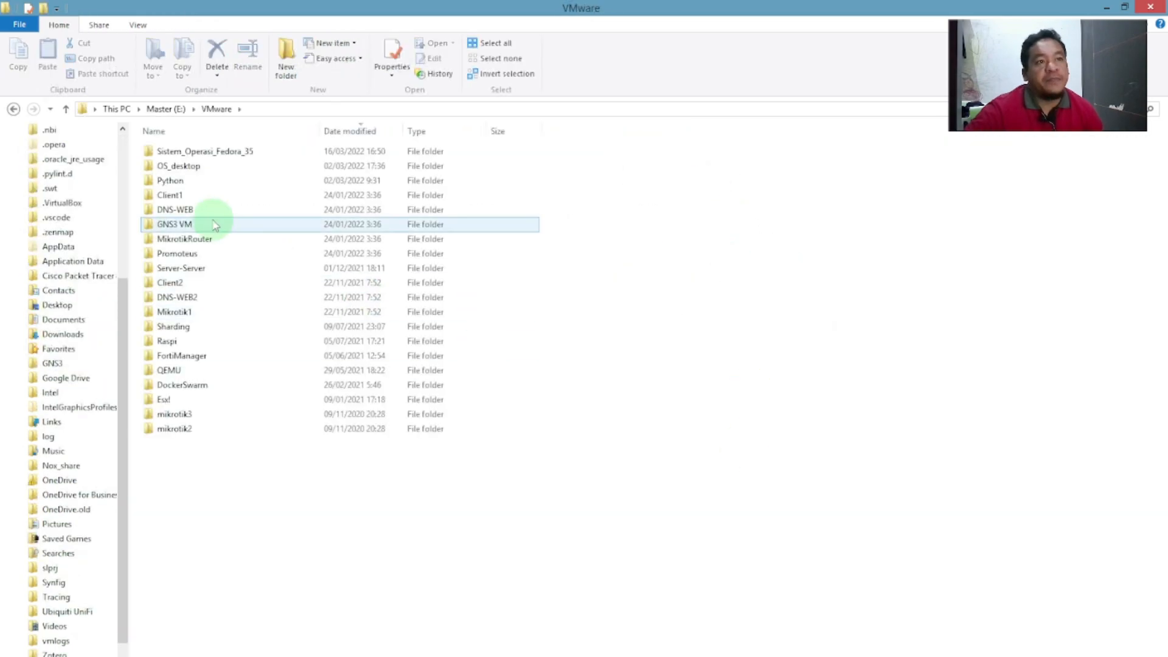
Open the Sistem_Operasi_Fedora_35 folder's properties (5.06 MB, 16 files) and move the dialog aside.
left_click(219, 155)
right_click(219, 158)
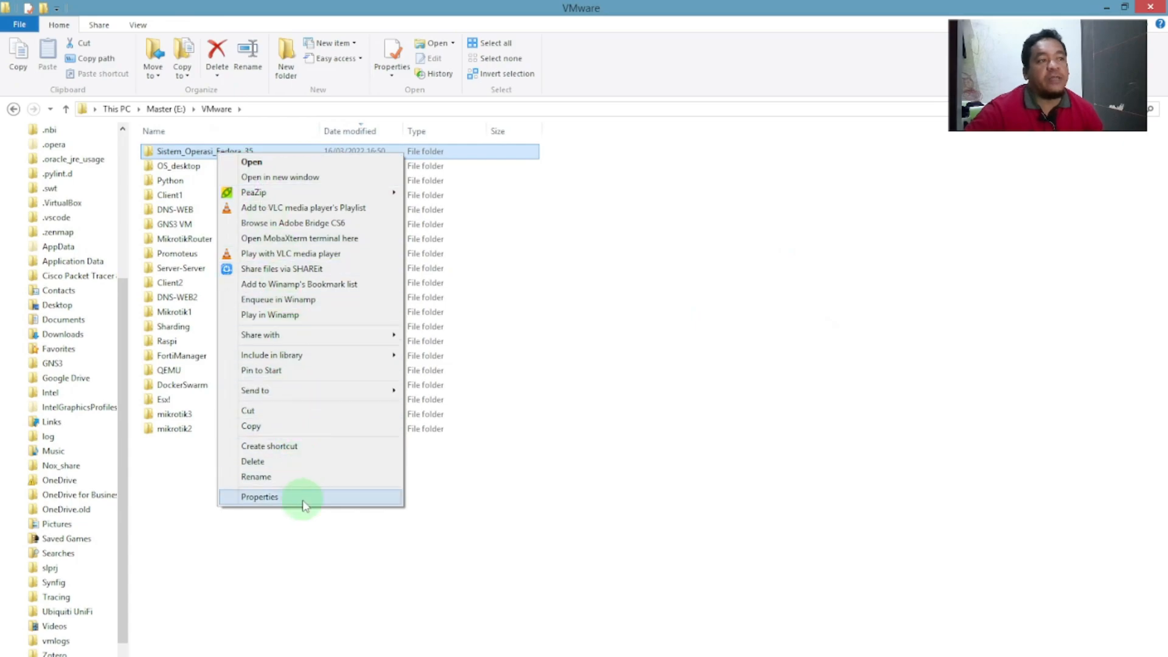
left_click(259, 496)
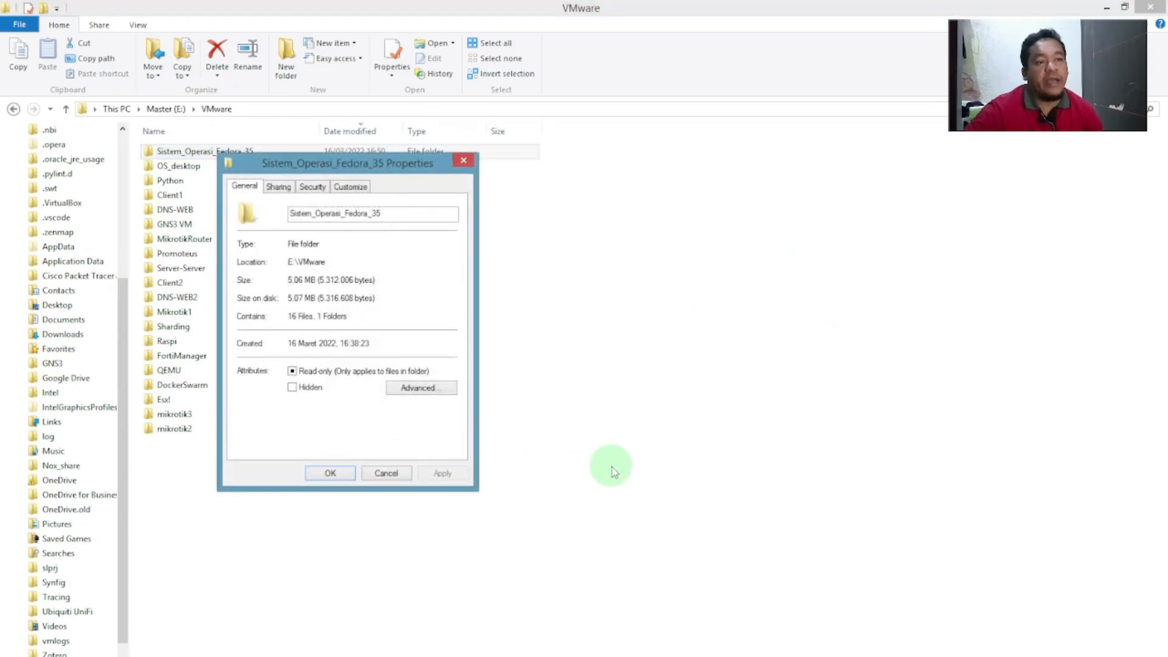
left_click_drag(380, 163, 832, 158)
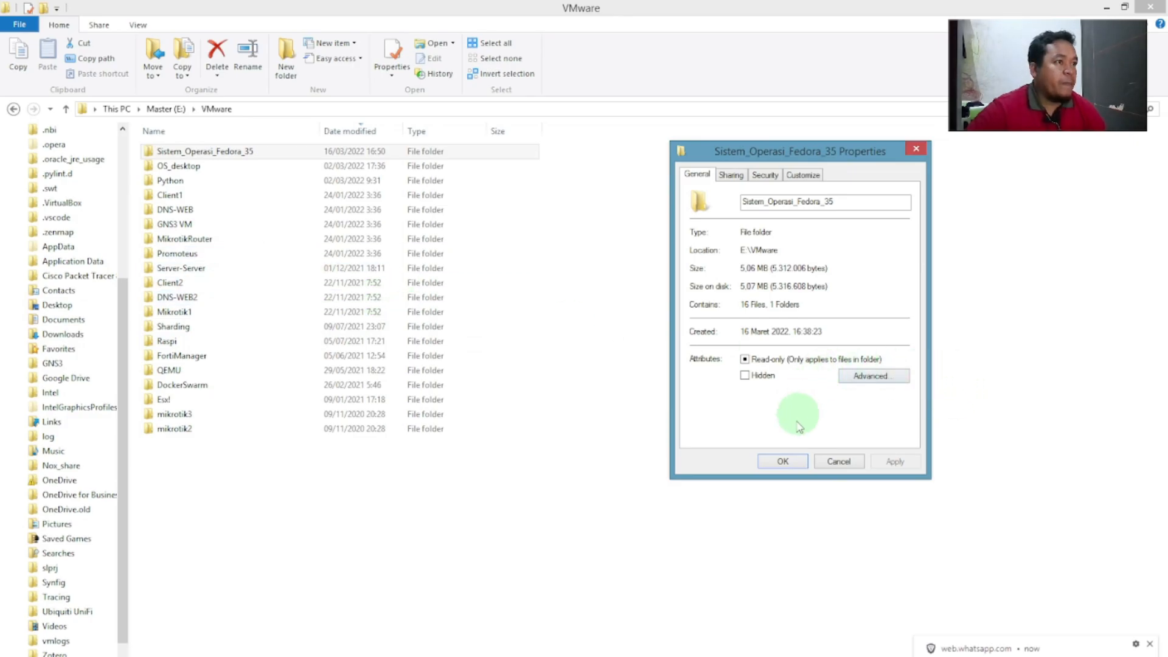
left_click(805, 153)
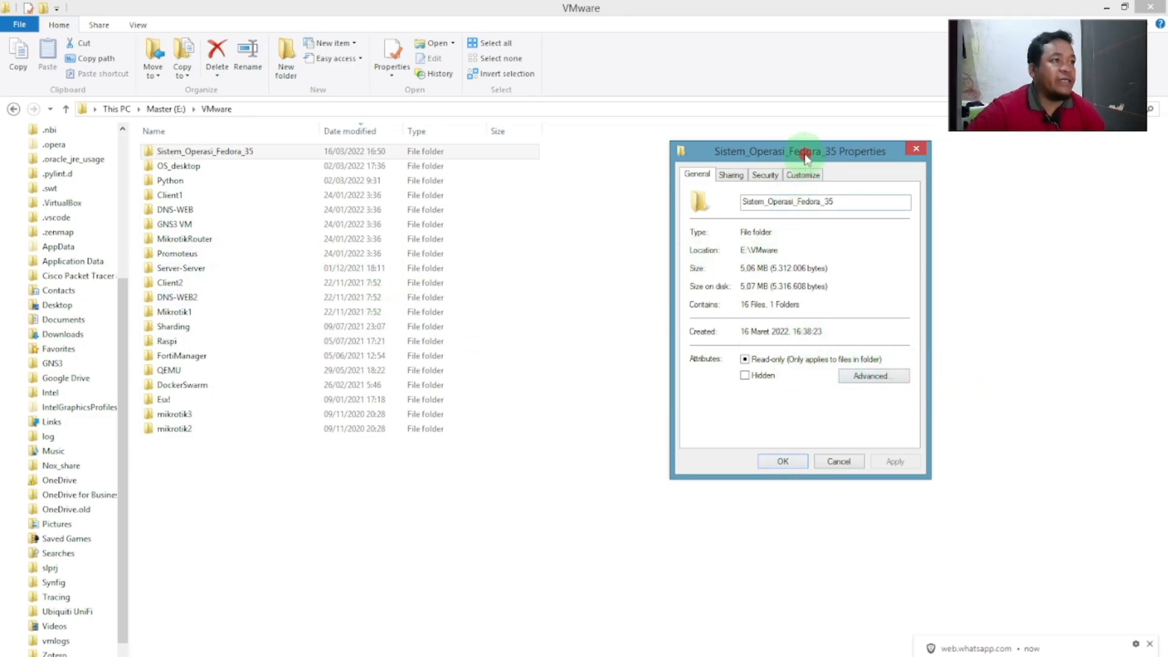
left_click_drag(804, 153, 686, 137)
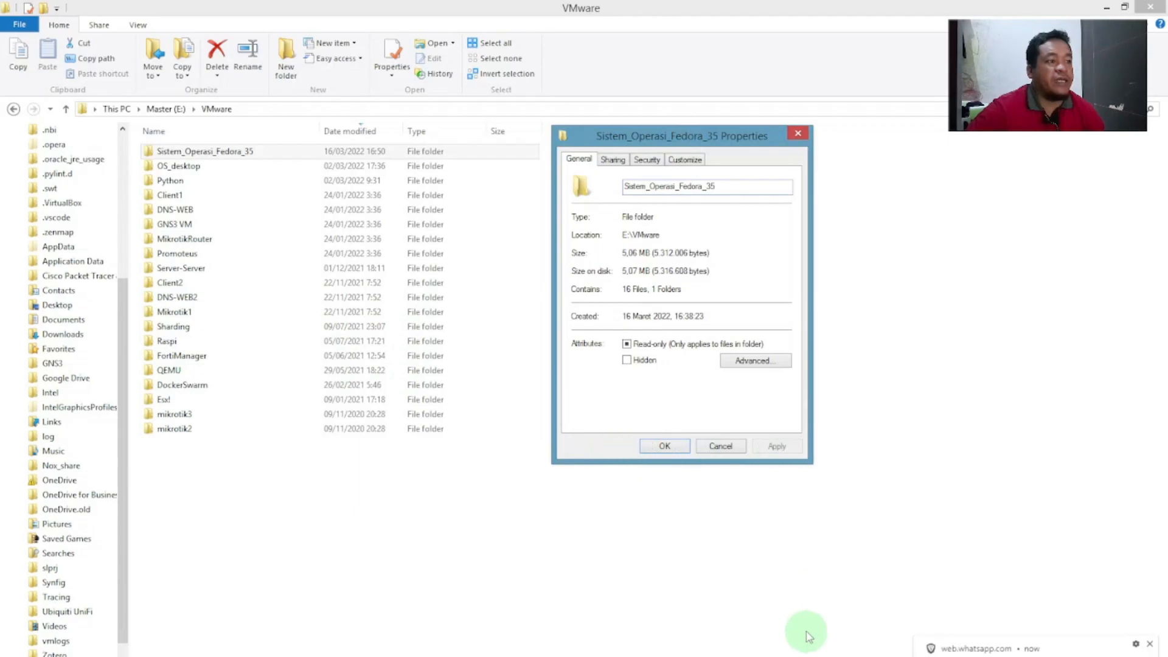
Minimize VMware Workstation and File Explorer, leaving OBS behind the properties window.
left_click(298, 656)
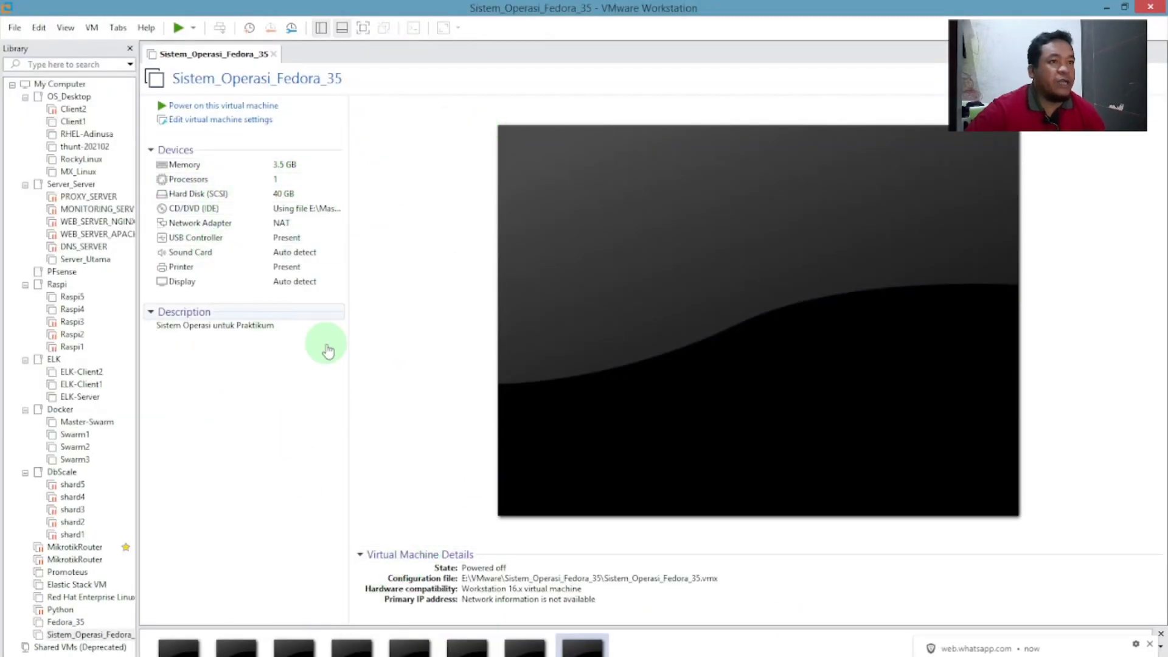
left_click(1106, 7)
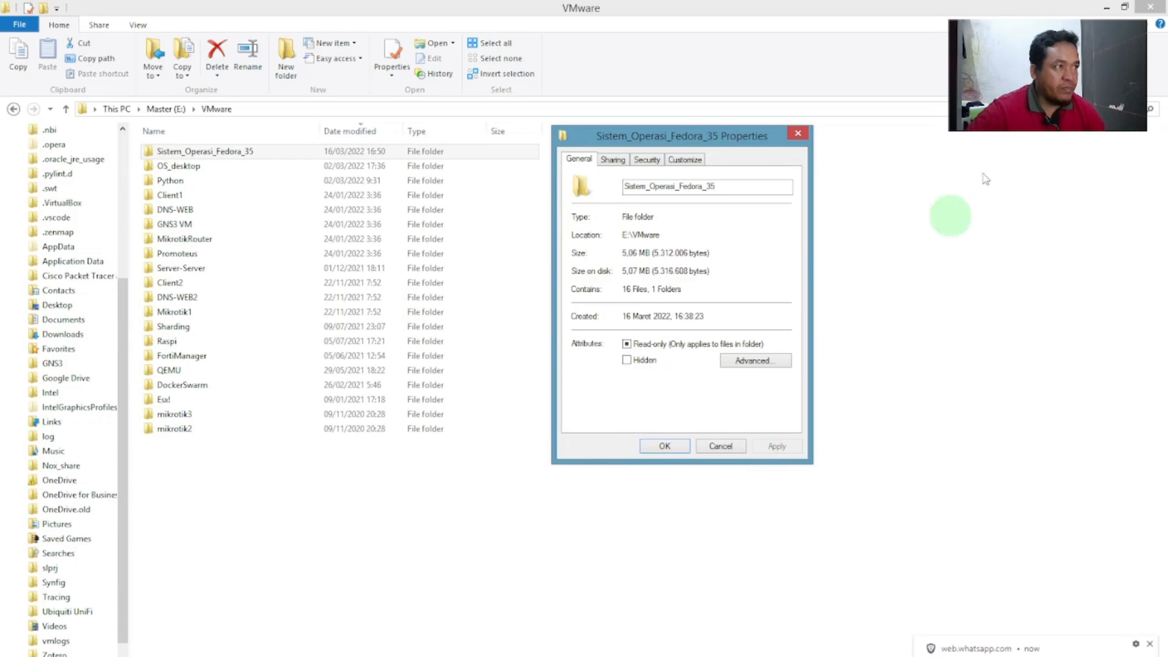
left_click(1107, 7)
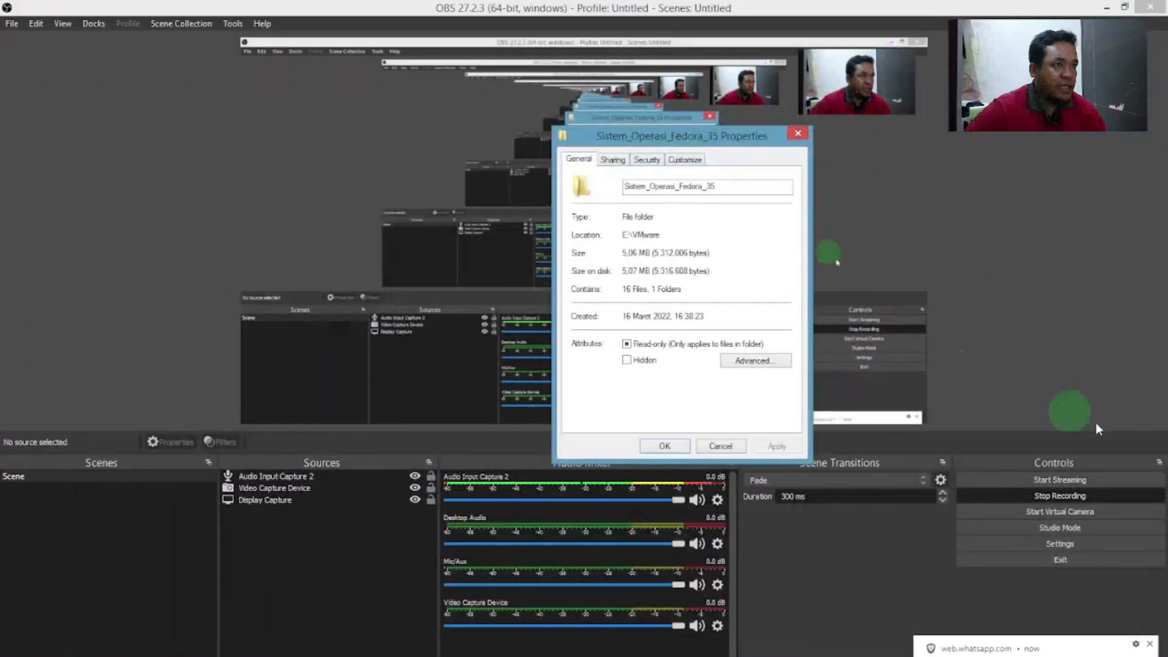
Move the properties dialog aside, minimize OBS, and bring VMware Workstation back to the front.
left_click(687, 137)
left_click_drag(688, 137, 769, 298)
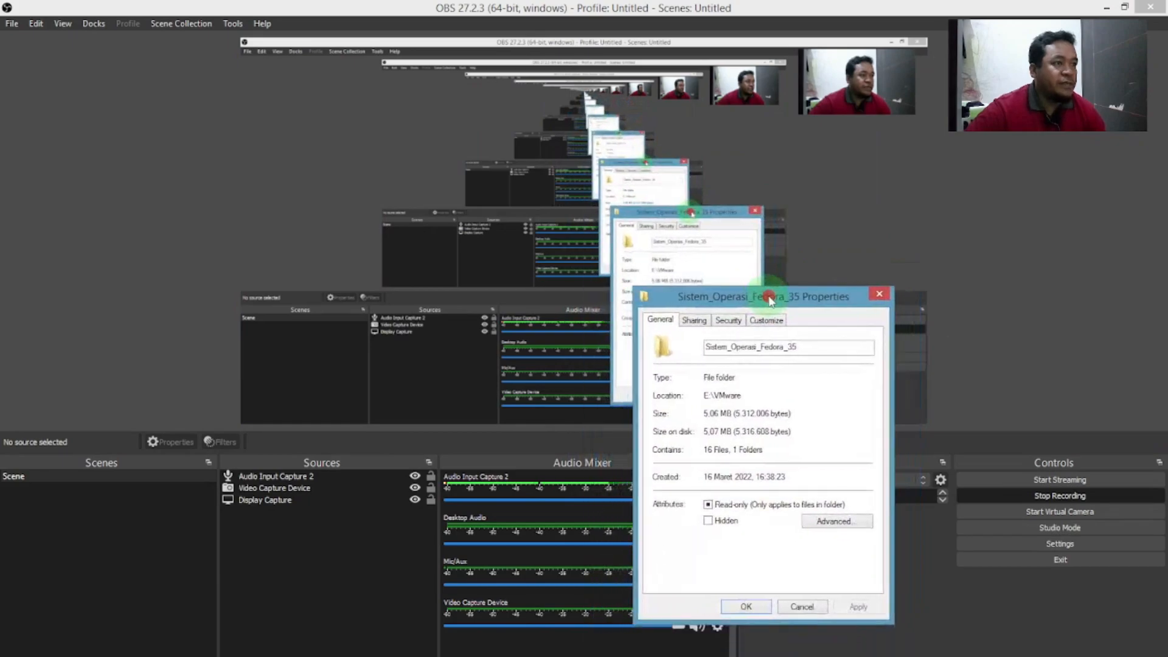
left_click(1107, 7)
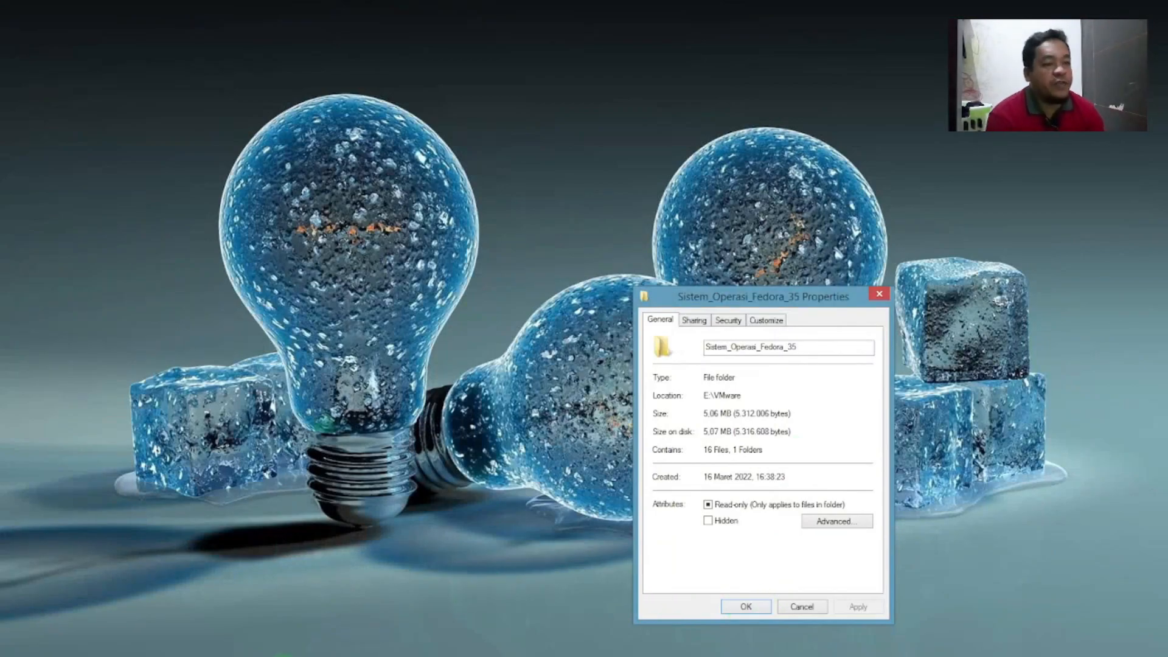
left_click(291, 656)
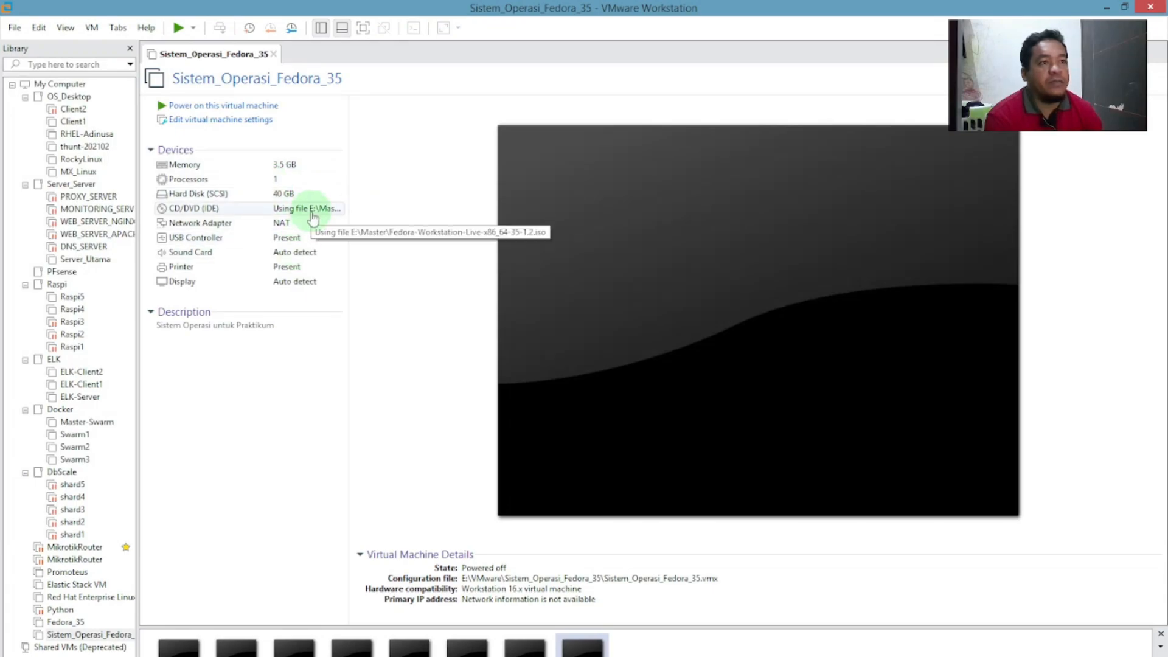
Power on the Fedora 35 VM and dismiss the install hint bar and printing notification.
left_click(228, 111)
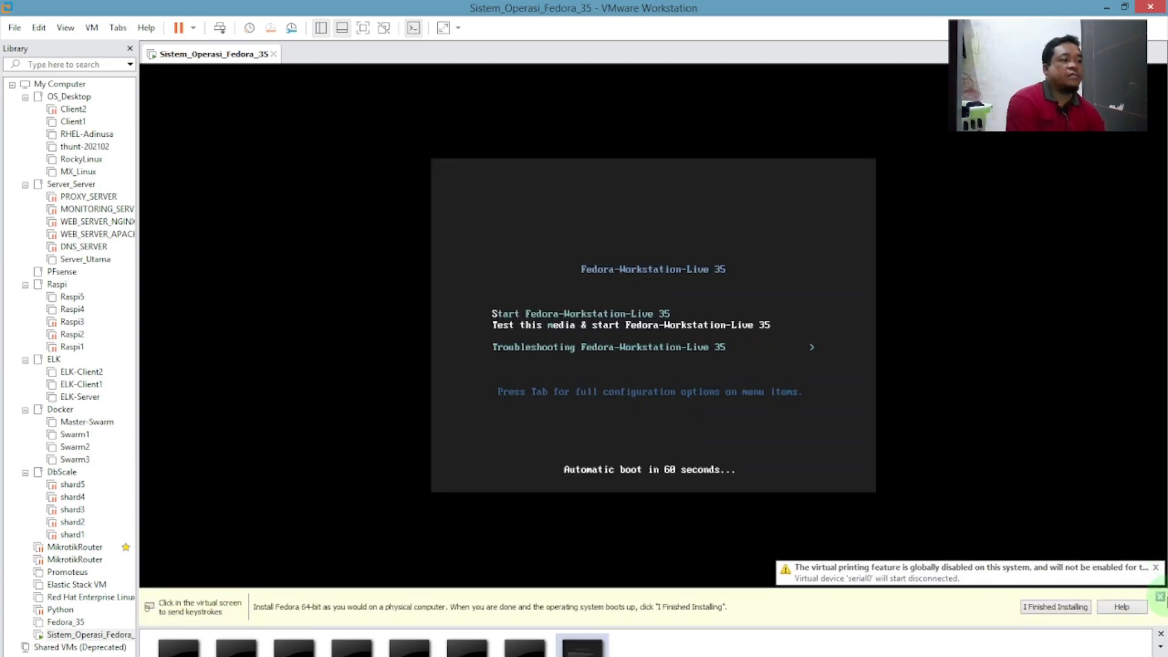
left_click(1160, 597)
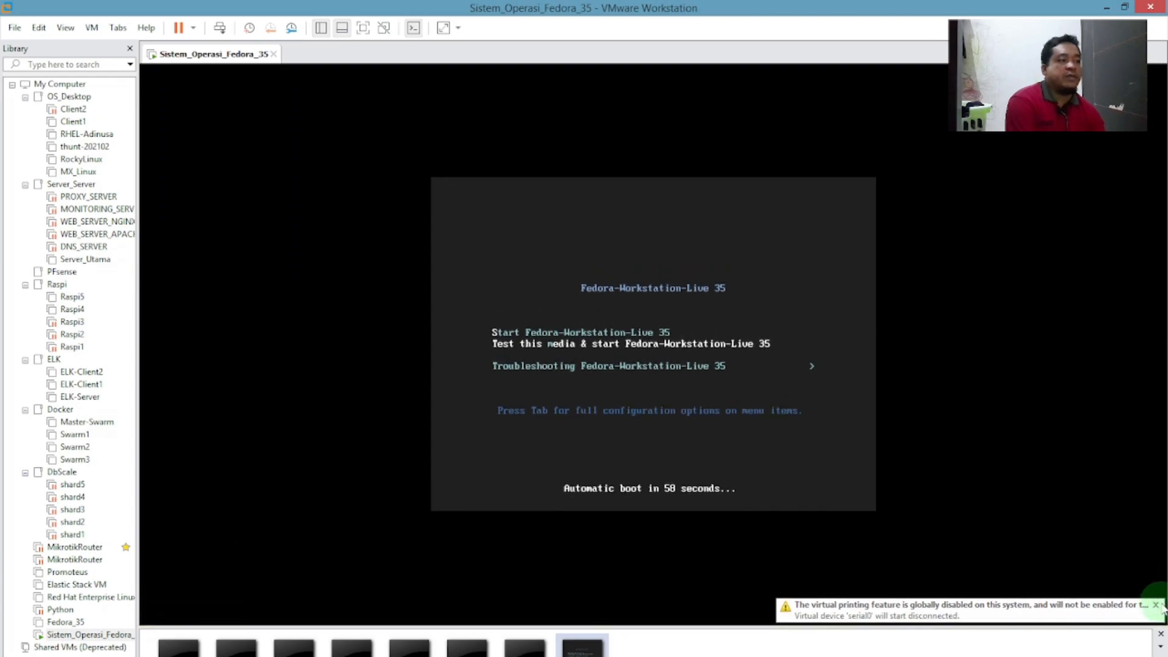
left_click(1157, 605)
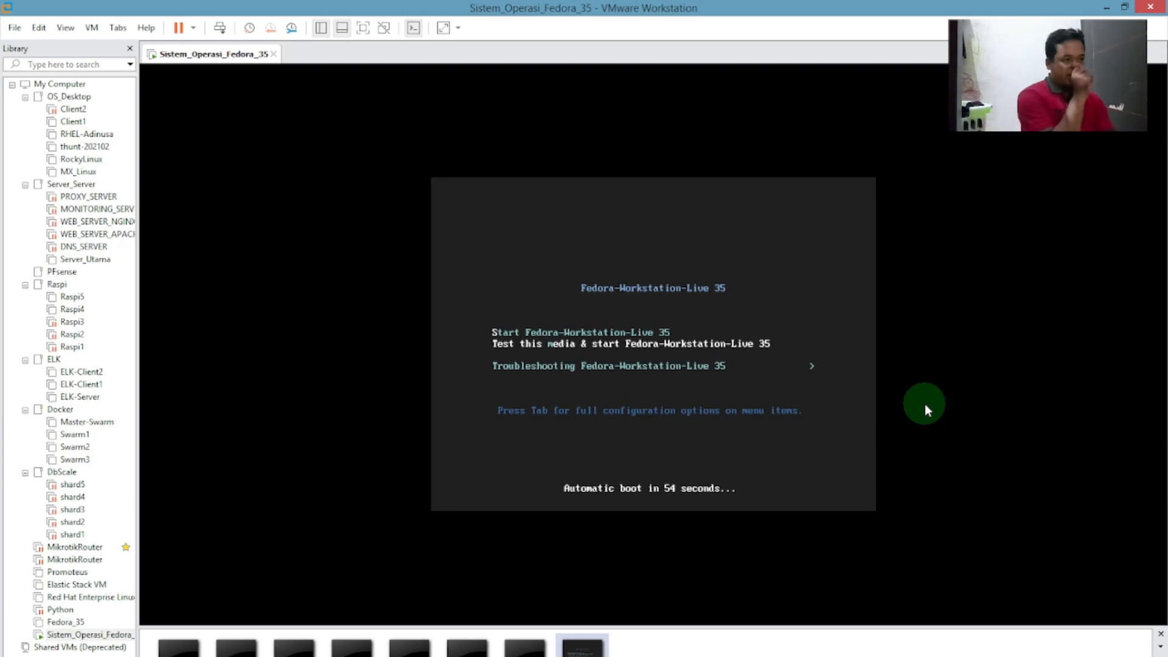
Halt the boot countdown and highlight the 'Test this media & start' entry in the Fedora boot menu.
left_click(703, 230)
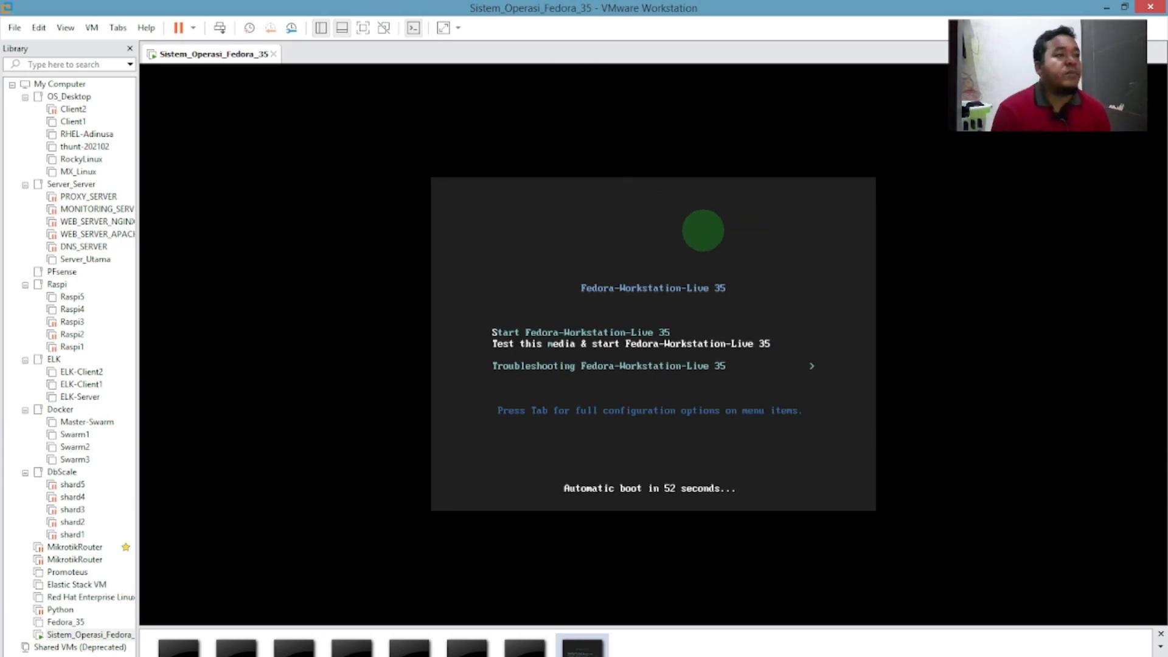
key("Up")
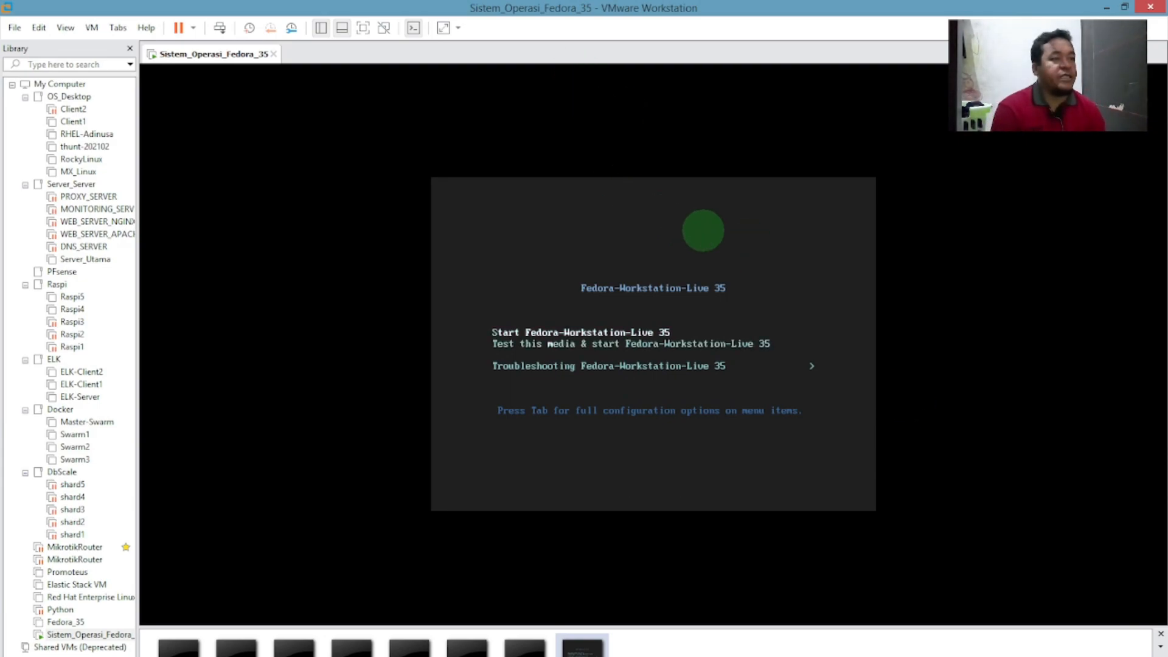
key("Down")
key("Down")
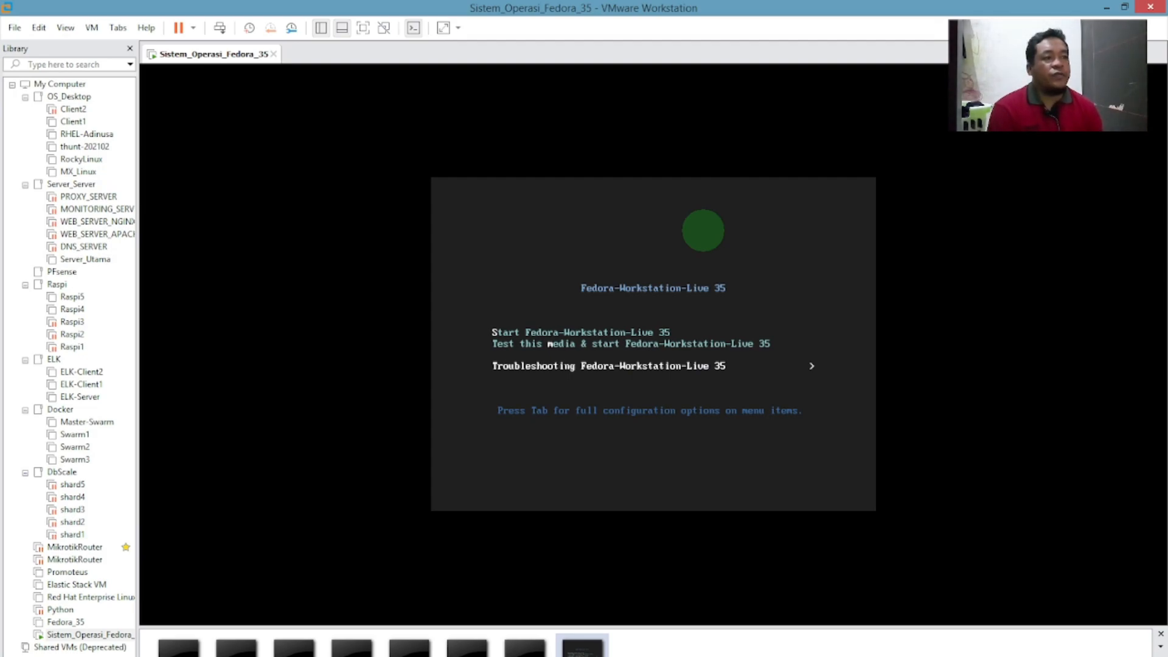
key("Up")
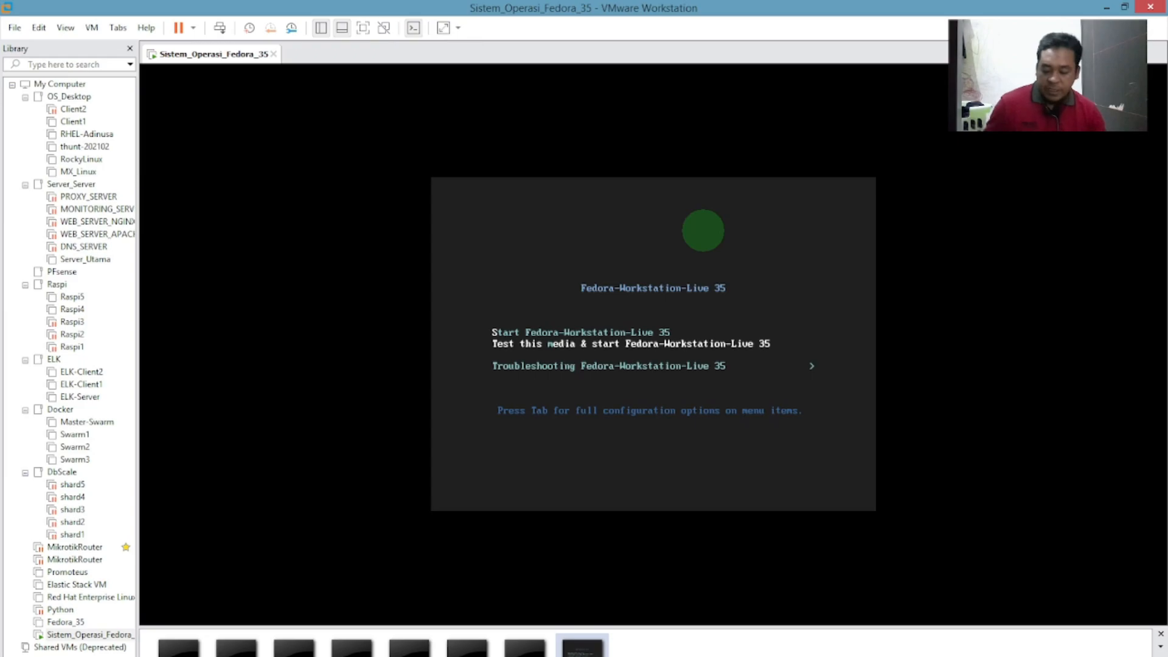
left_click(166, 656)
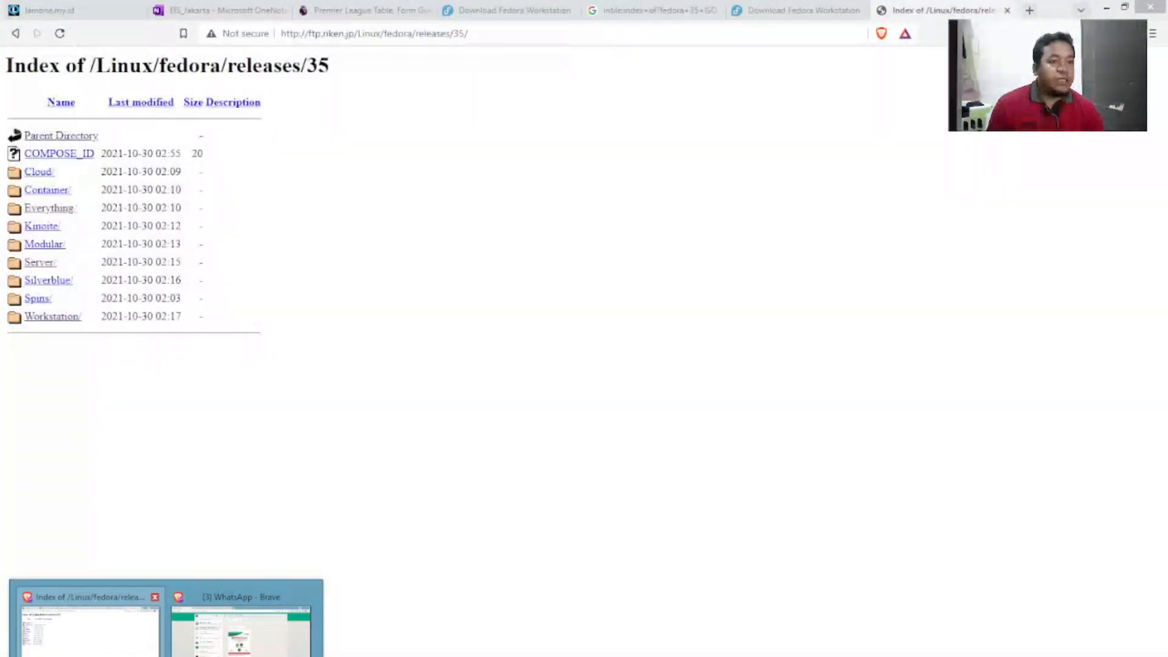
Switch to Brave's lamone.my.id blog tab, dismiss its pop-up, and go to the older posts.
left_click(90, 627)
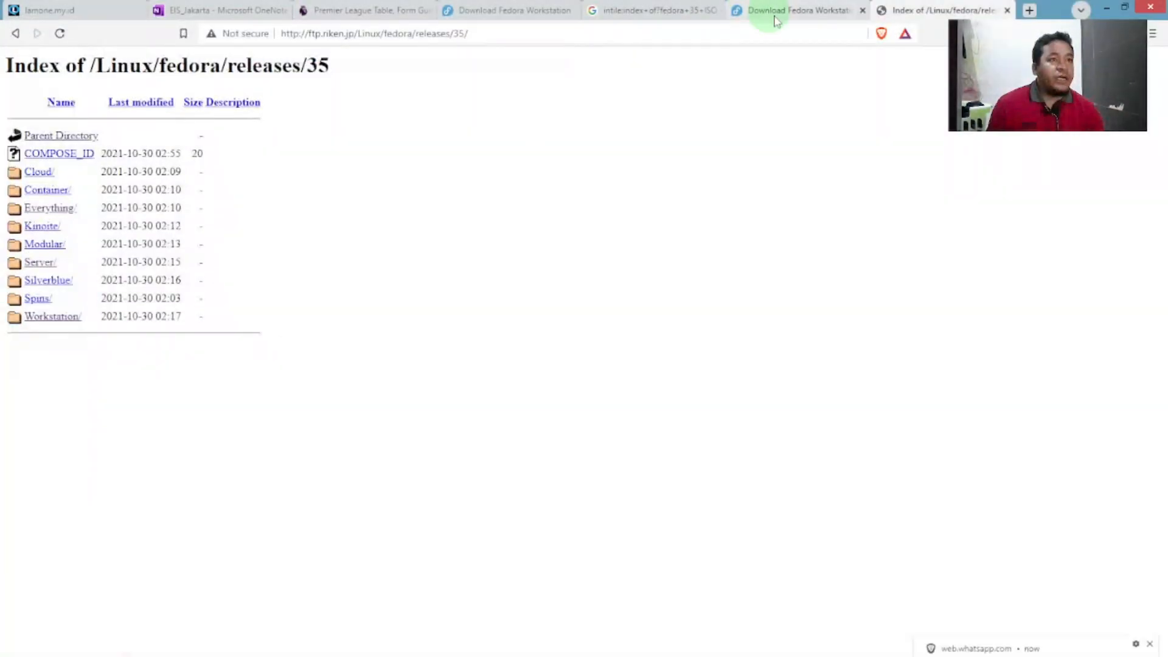
left_click(133, 17)
scroll(425, 383, "down", 14)
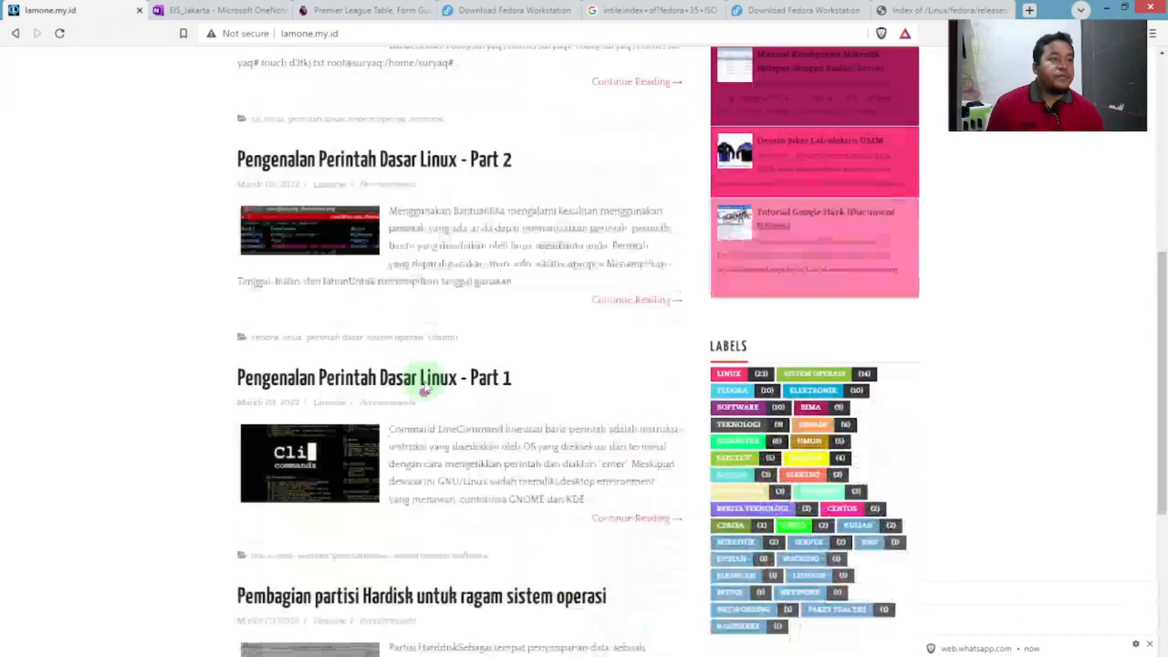
left_click(634, 496)
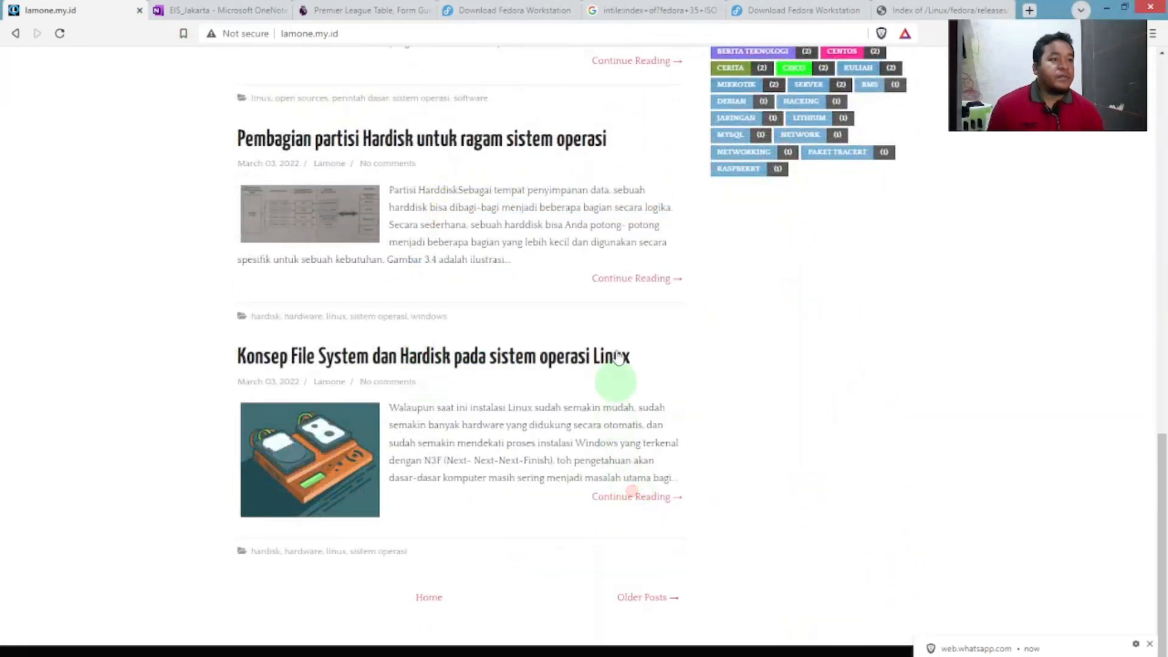
scroll(615, 322, "up", 4)
scroll(615, 316, "down", 4)
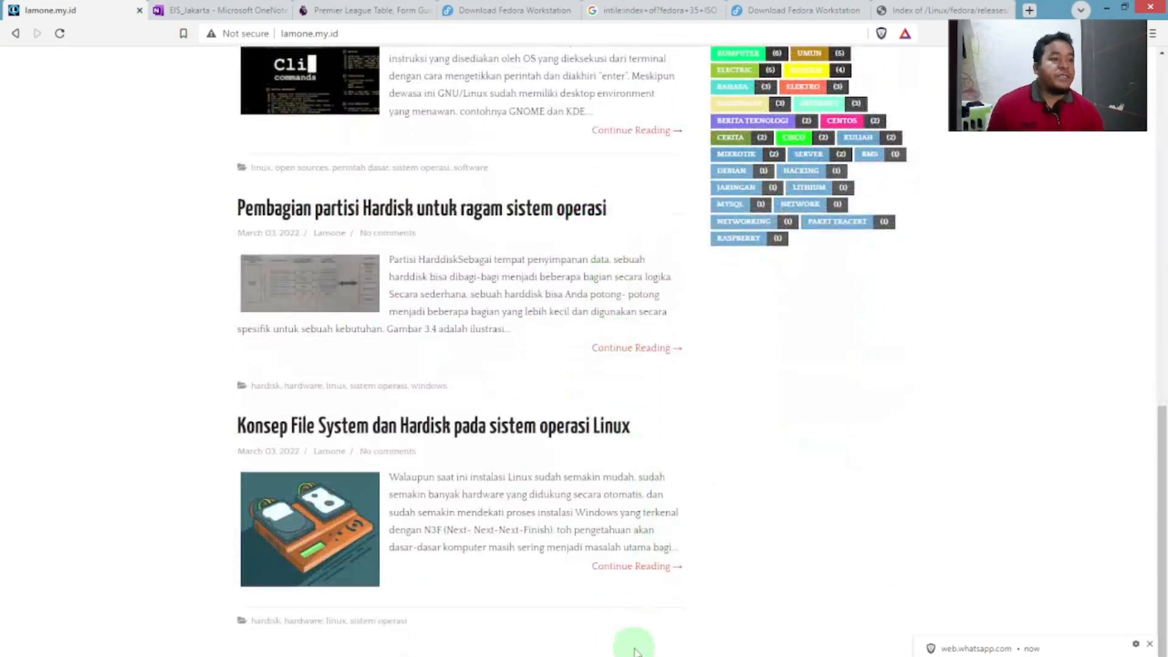
left_click(636, 648)
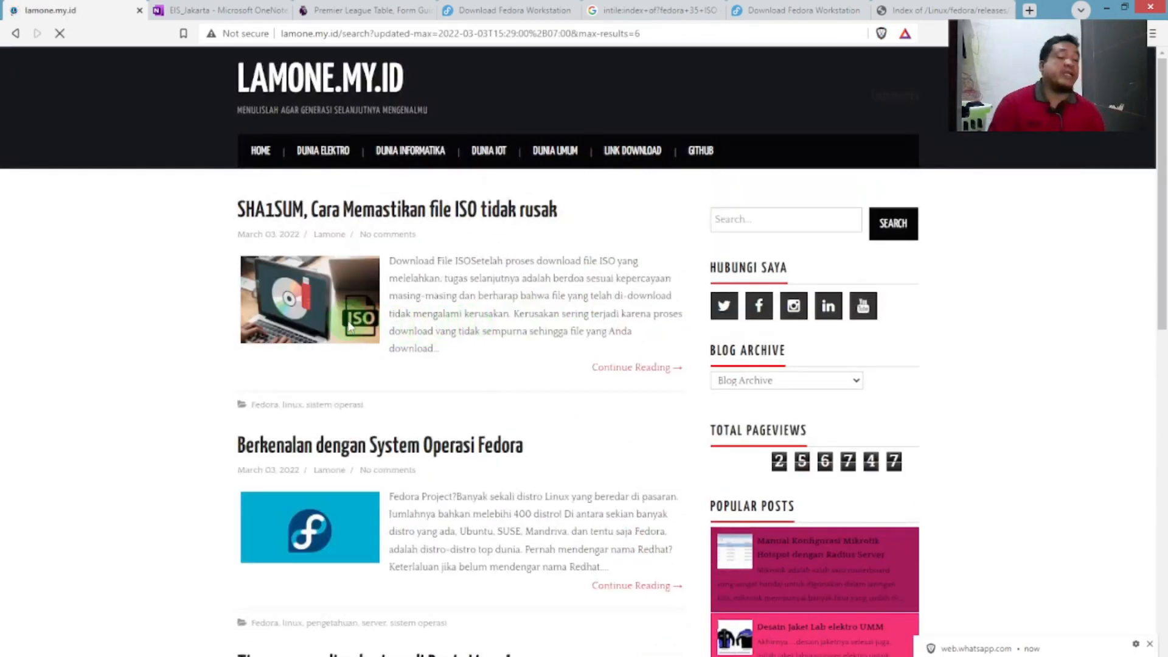
Read the 'SHA1SUM, Cara Memastikan file ISO tidak rusak' post, then minimize Brave.
left_click(404, 213)
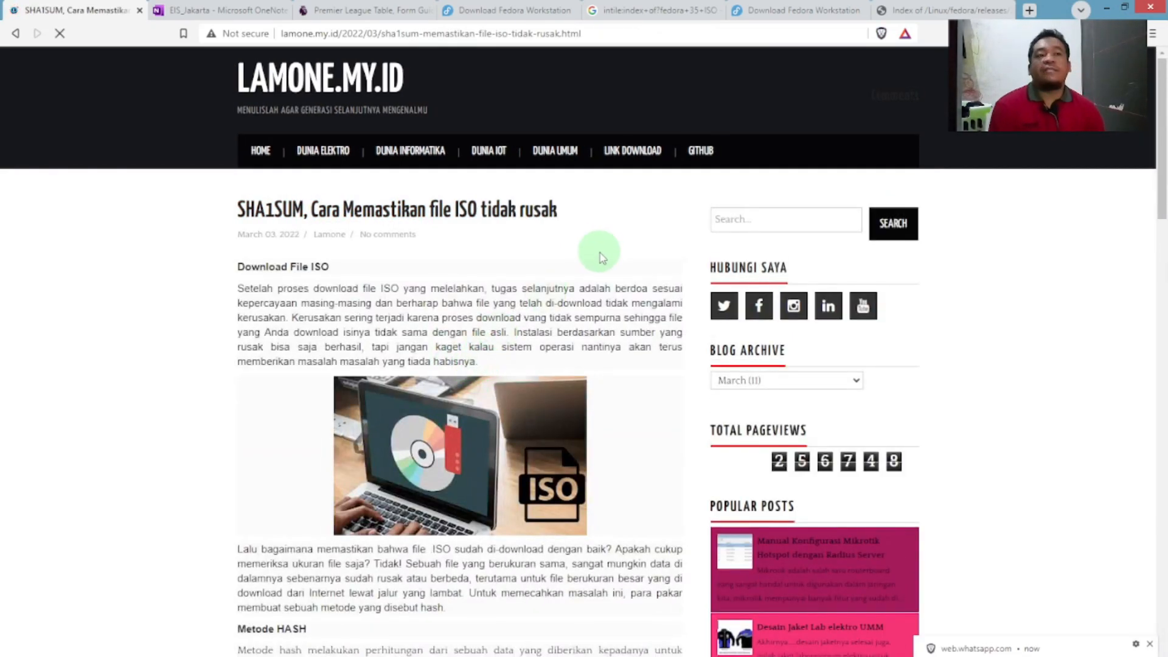
scroll(597, 255, "down", 9)
scroll(599, 259, "down", 7)
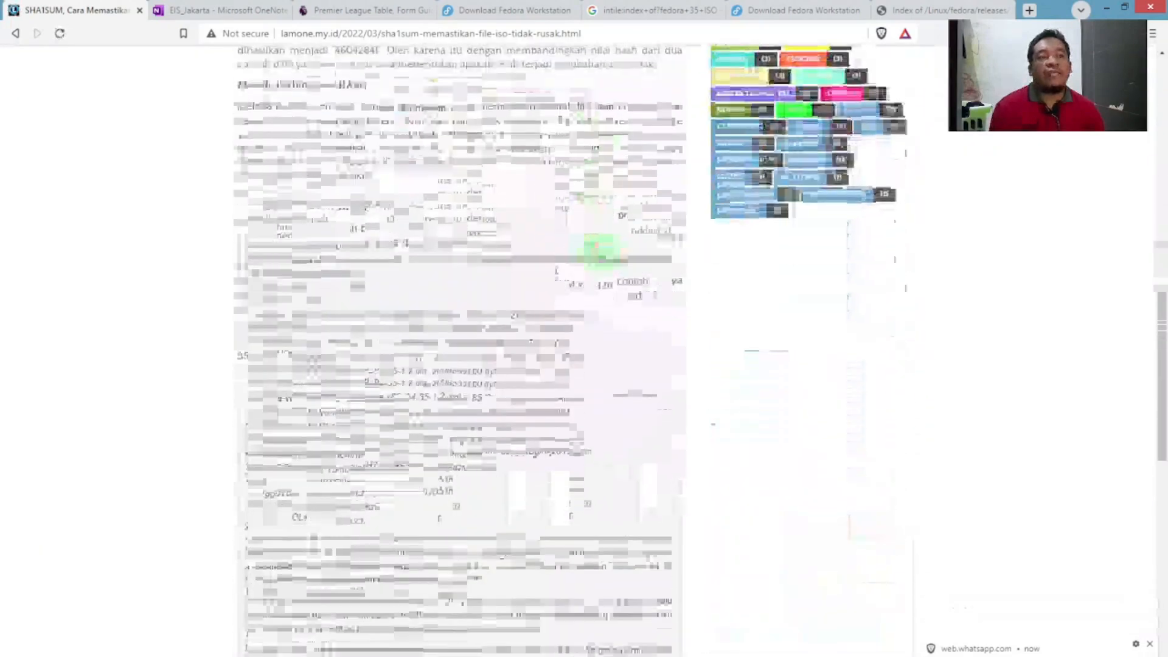
scroll(601, 257, "up", 3)
scroll(600, 255, "down", 11)
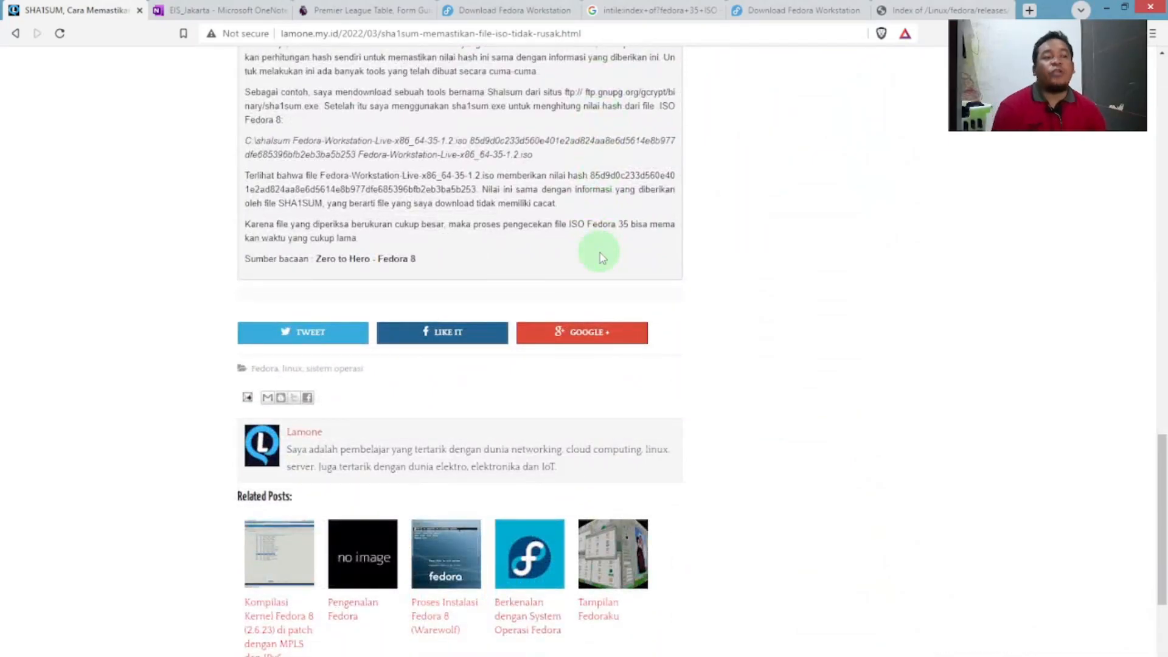
scroll(601, 258, "up", 20)
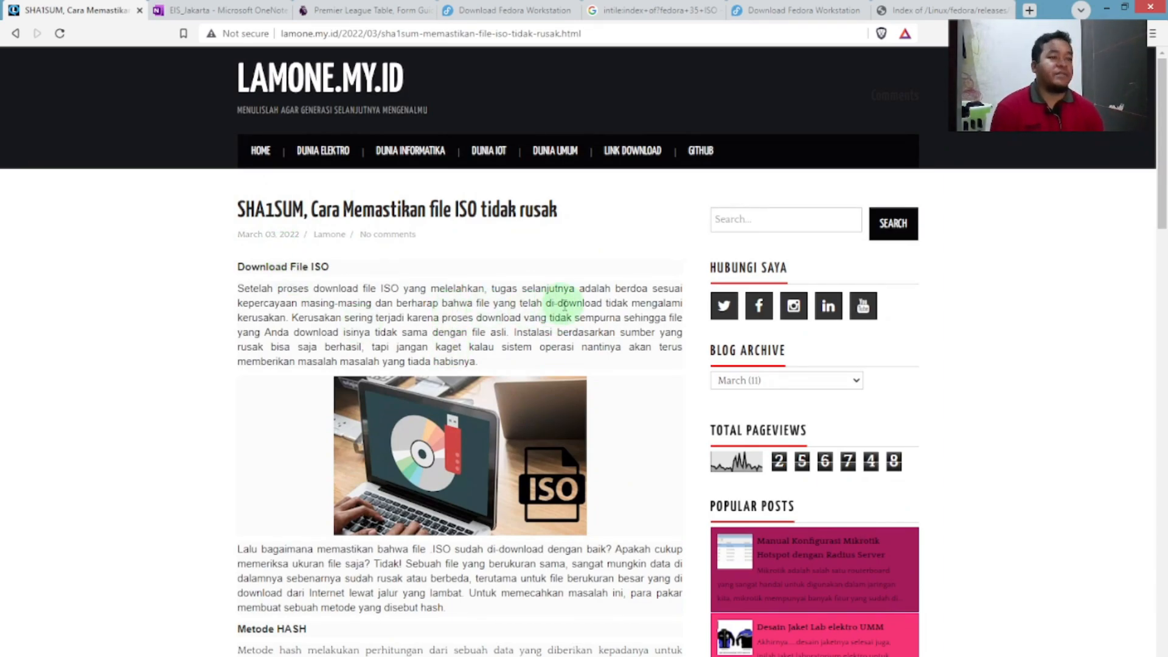
left_click(1110, 13)
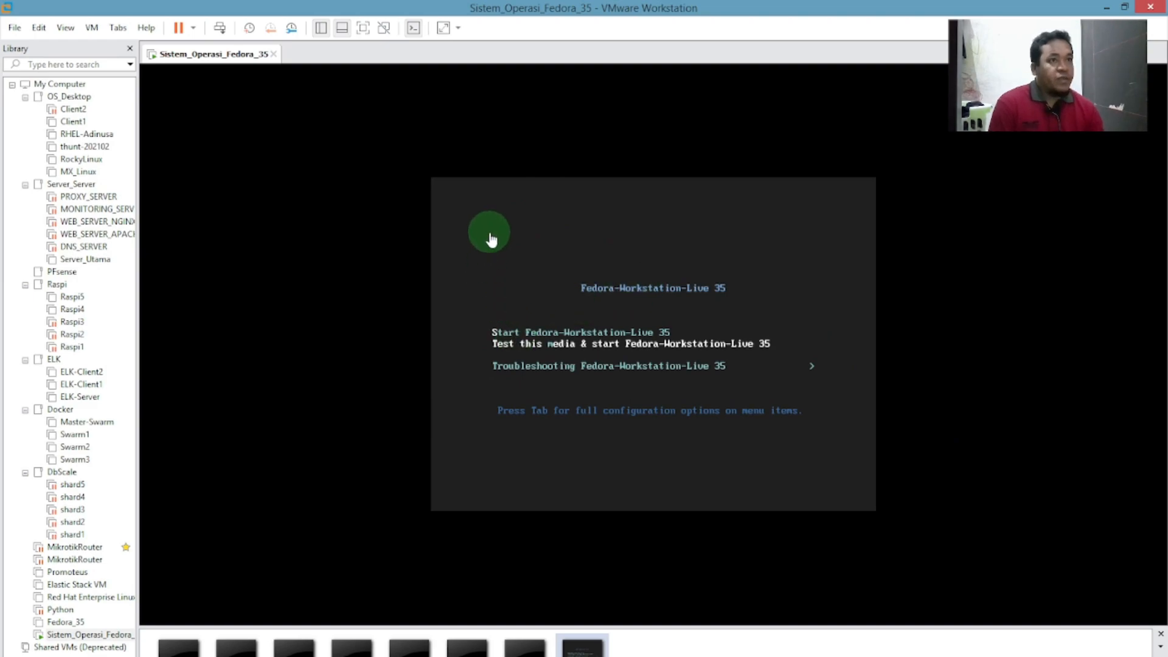
Run 'Test this media & start' until the check reports OK, then open VM settings beside it.
left_click(675, 312)
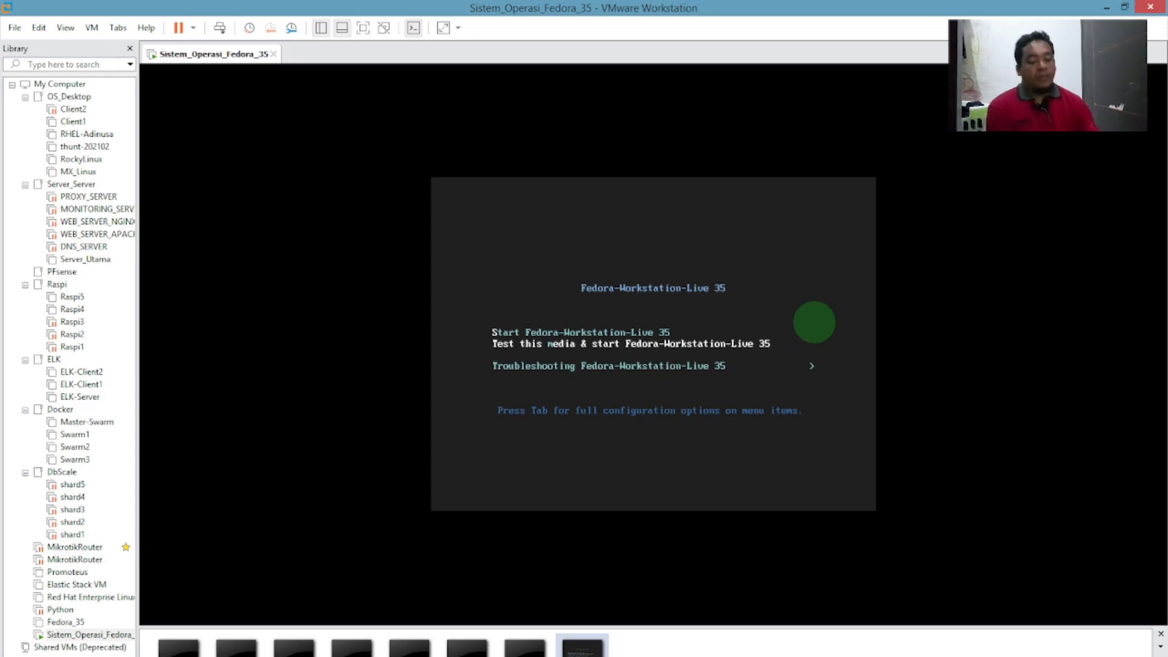
key("Return")
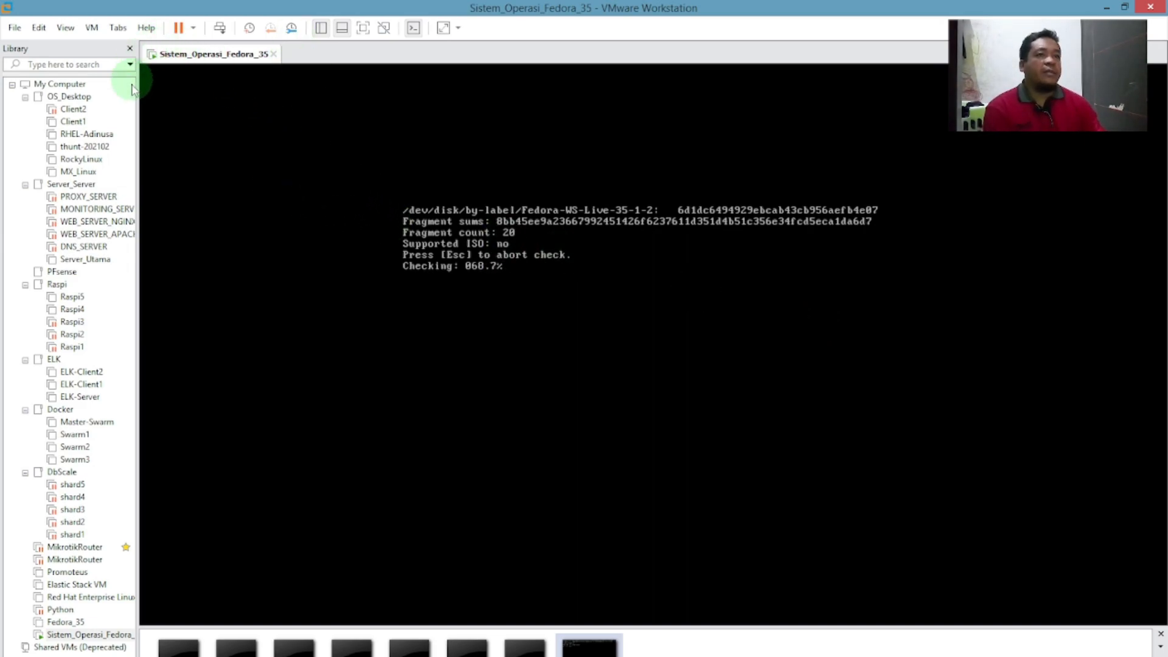
left_click(43, 31)
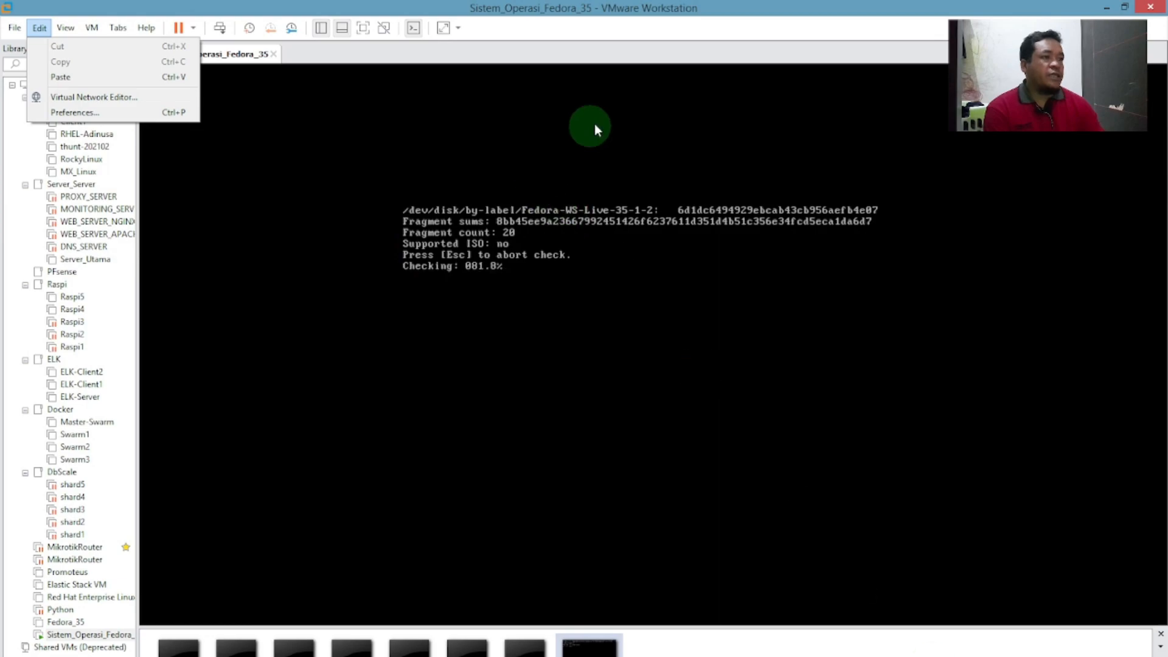
left_click(641, 38)
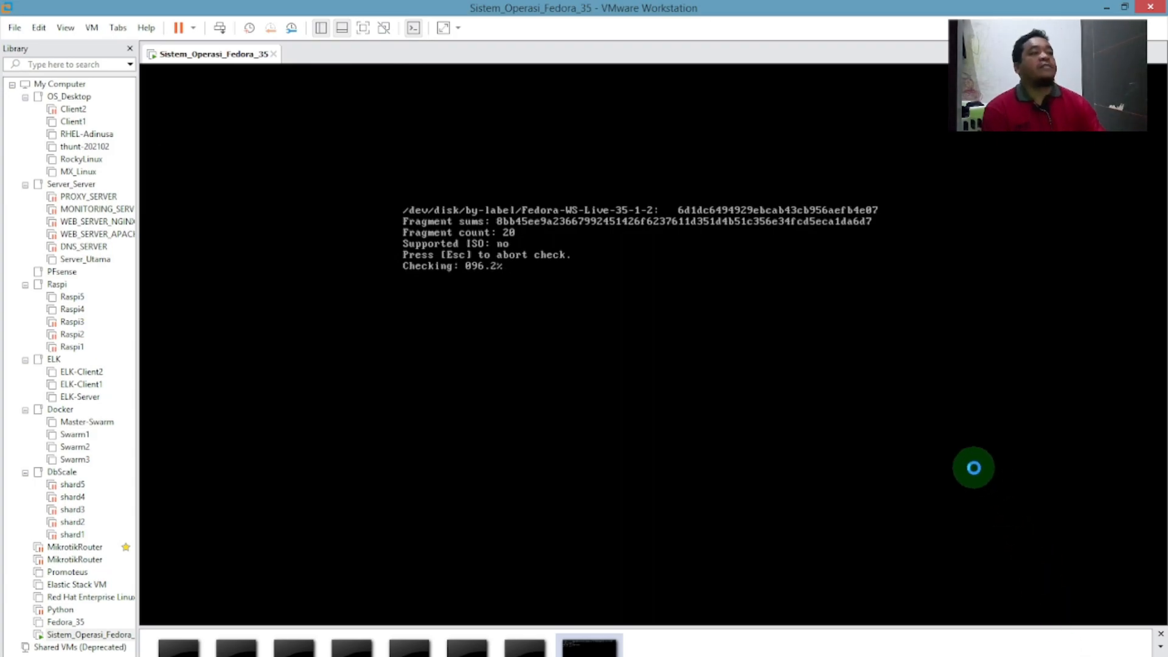
key("ctrl+d")
left_click_drag(660, 123, 978, 124)
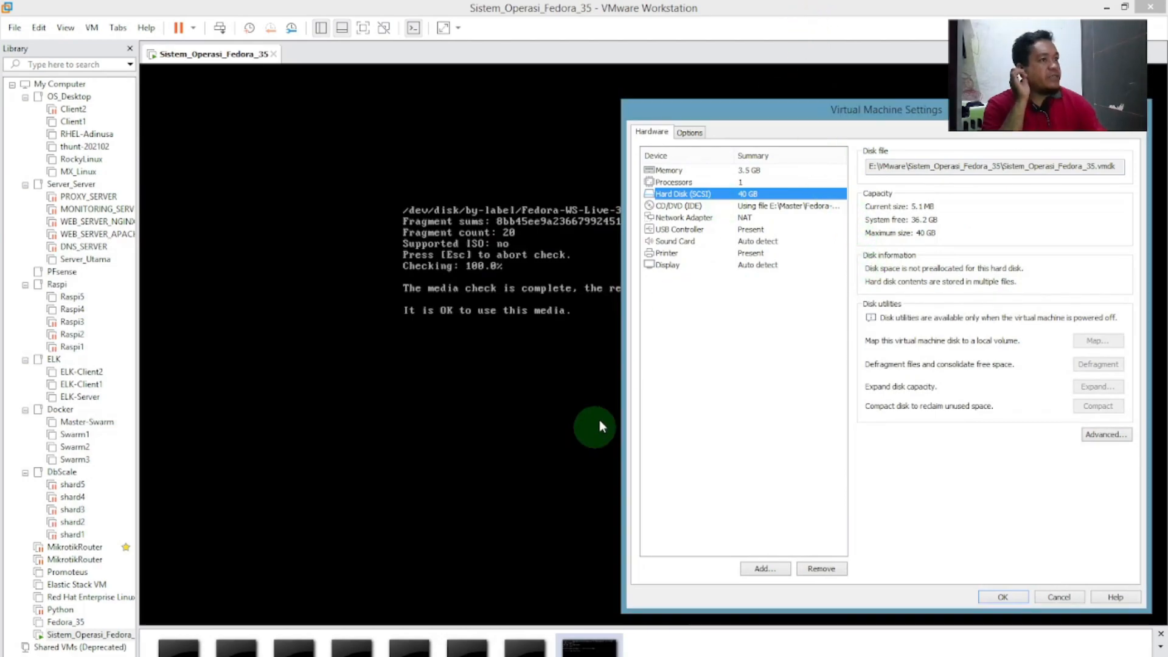
Close VM settings, let Fedora boot, then reopen settings to check memory and cancel unchanged.
left_click(1144, 104)
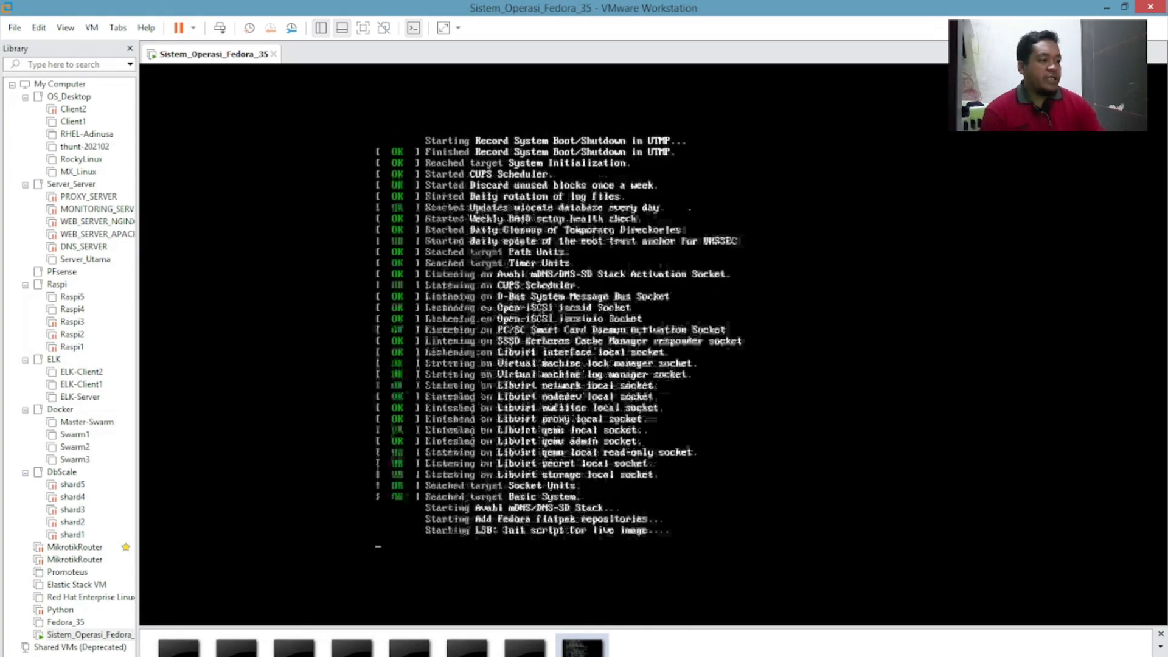
key("ctrl+d")
left_click_drag(593, 113, 897, 101)
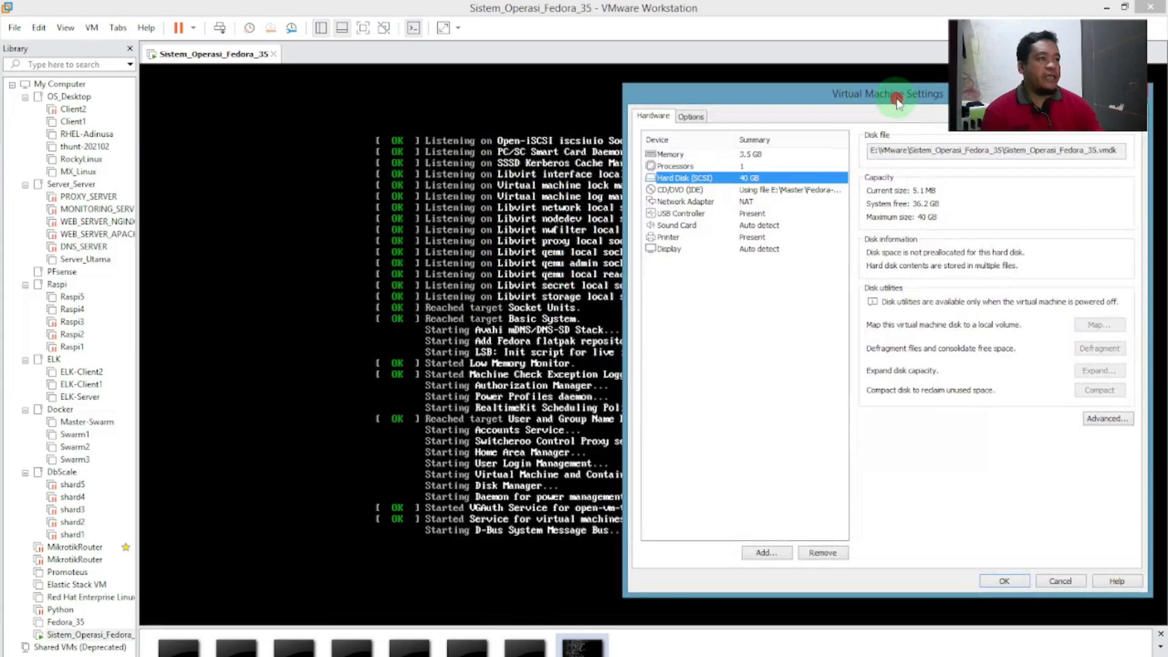
left_click(751, 157)
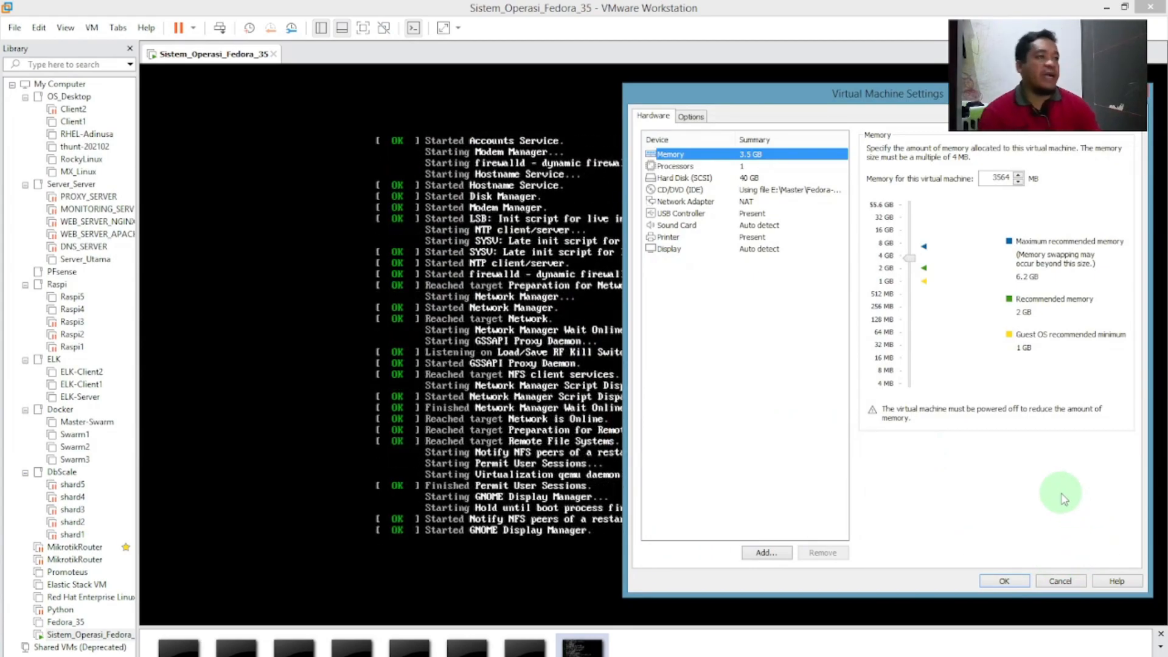
left_click(1060, 581)
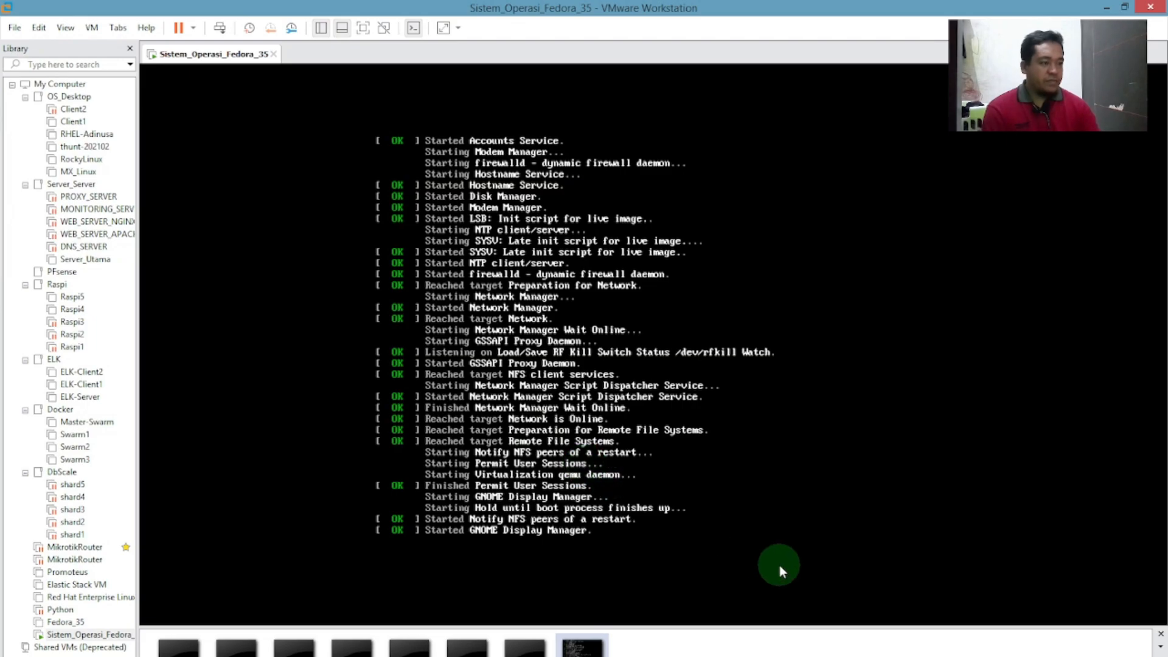
Stop the OBS recording and minimize OBS to return to the Fedora live desktop.
left_click(343, 656)
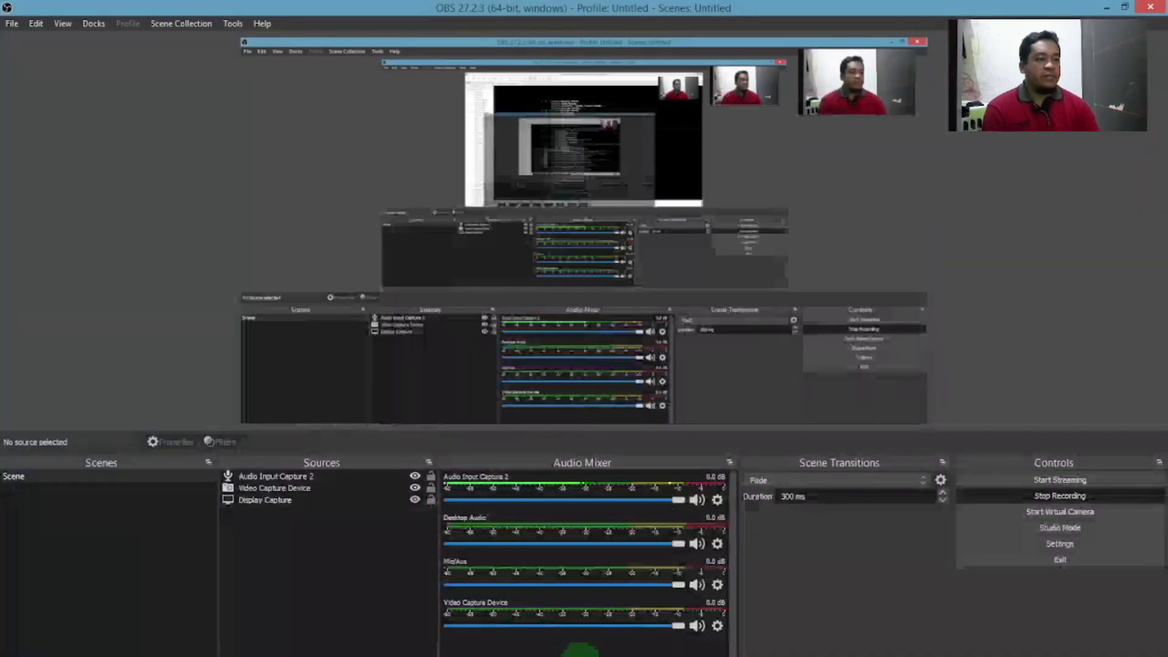
left_click(1020, 495)
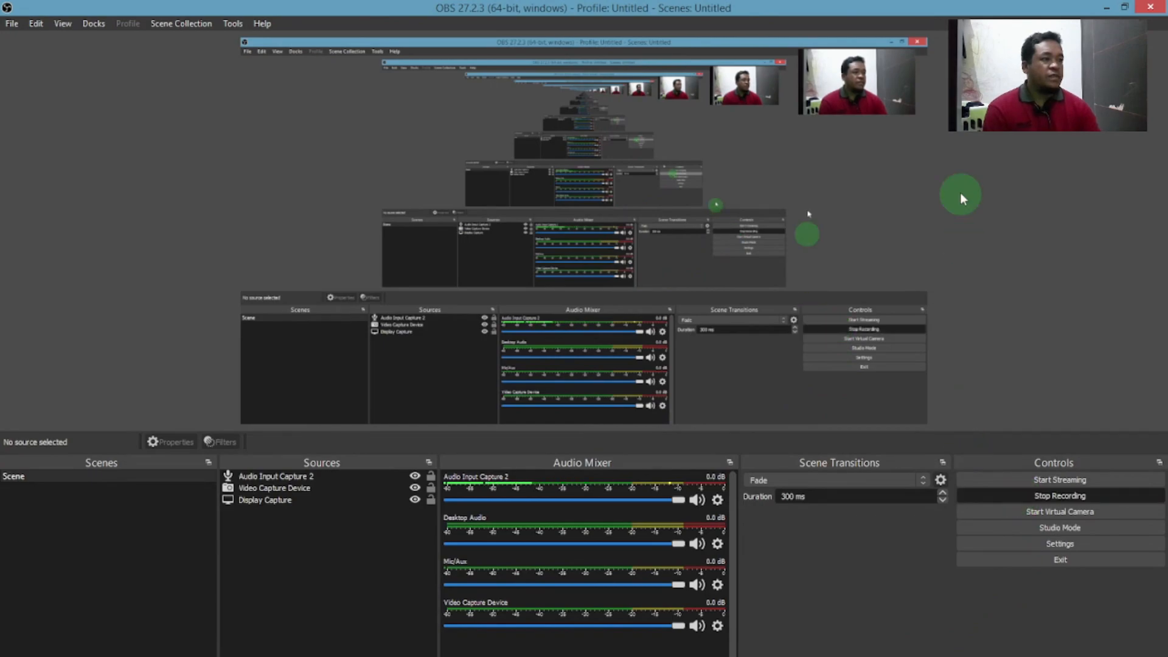
left_click(1105, 10)
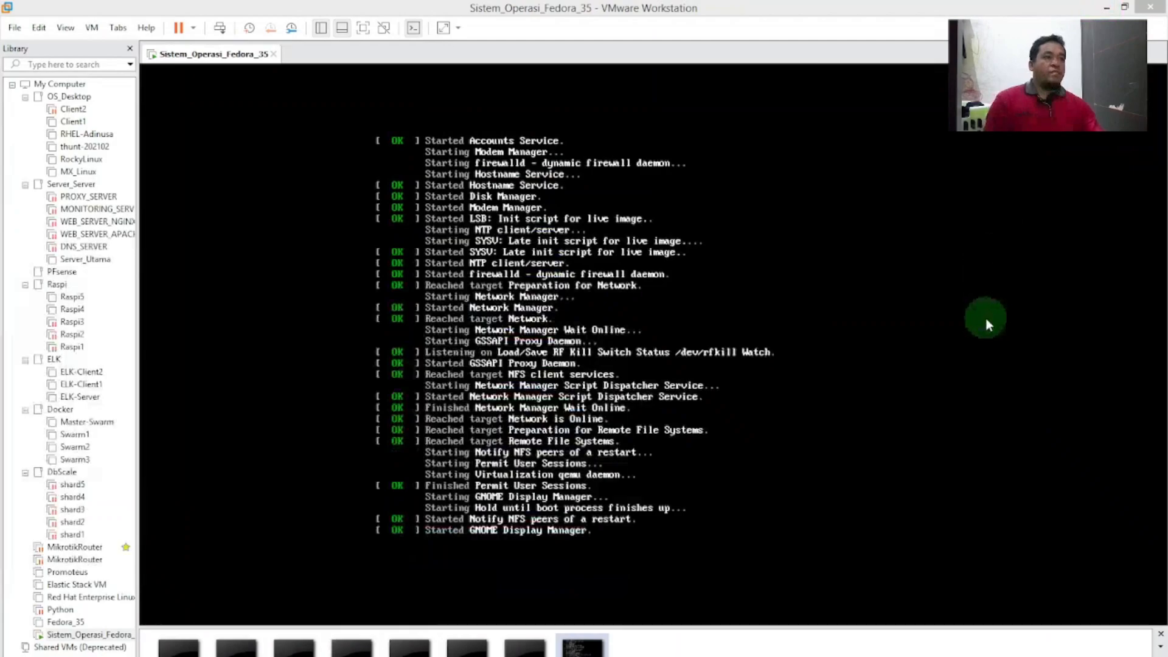
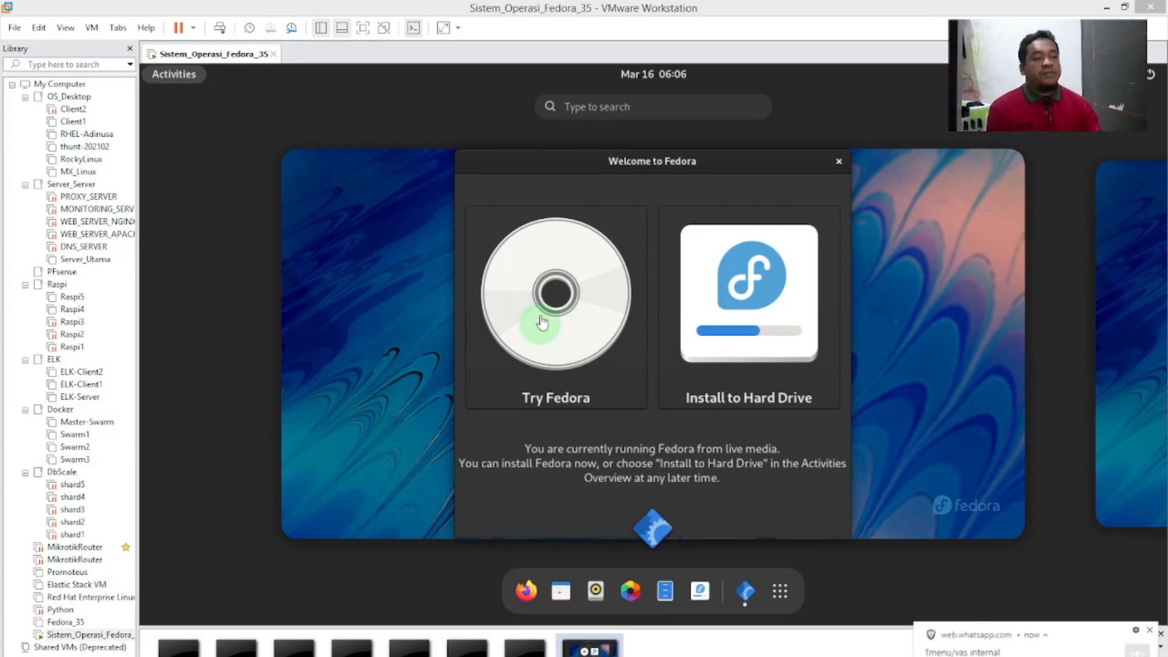
Clear the chat notifications, choose Try Fedora, and close the Welcome to Fedora dialog.
left_click(575, 332)
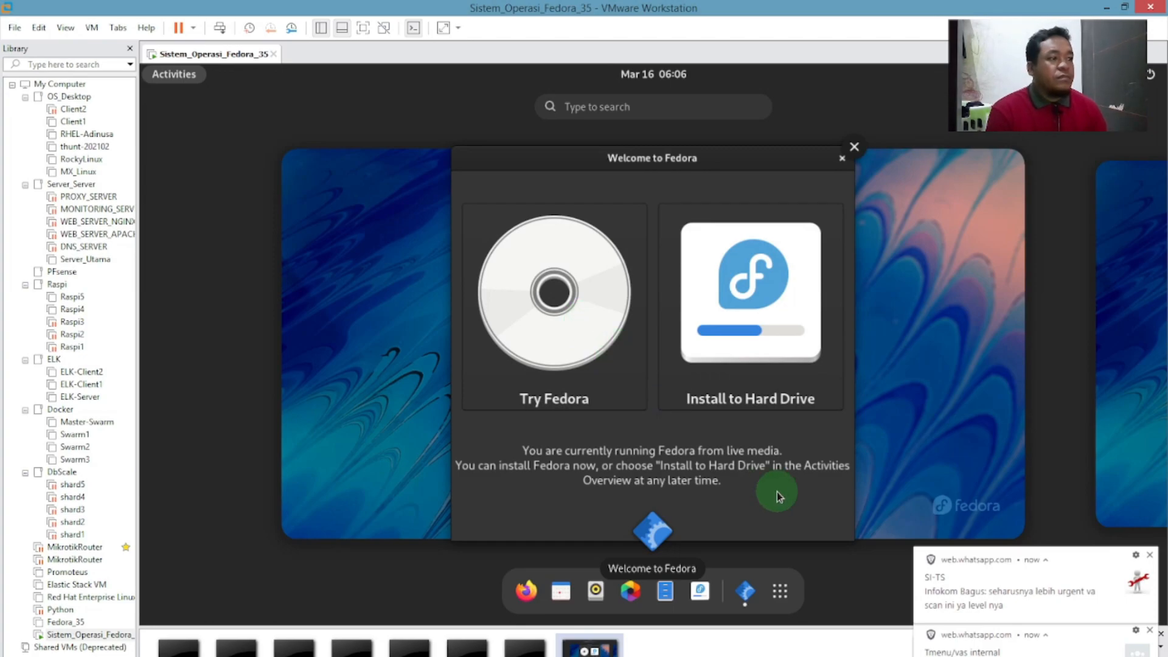
left_click(1149, 555)
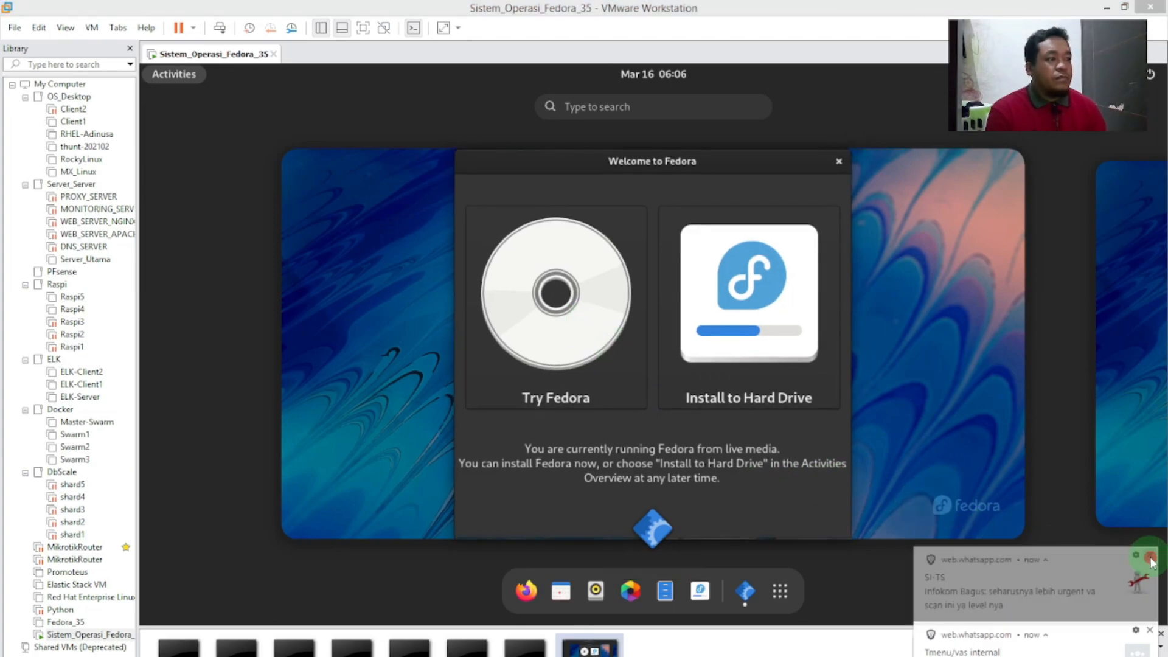
left_click(1150, 631)
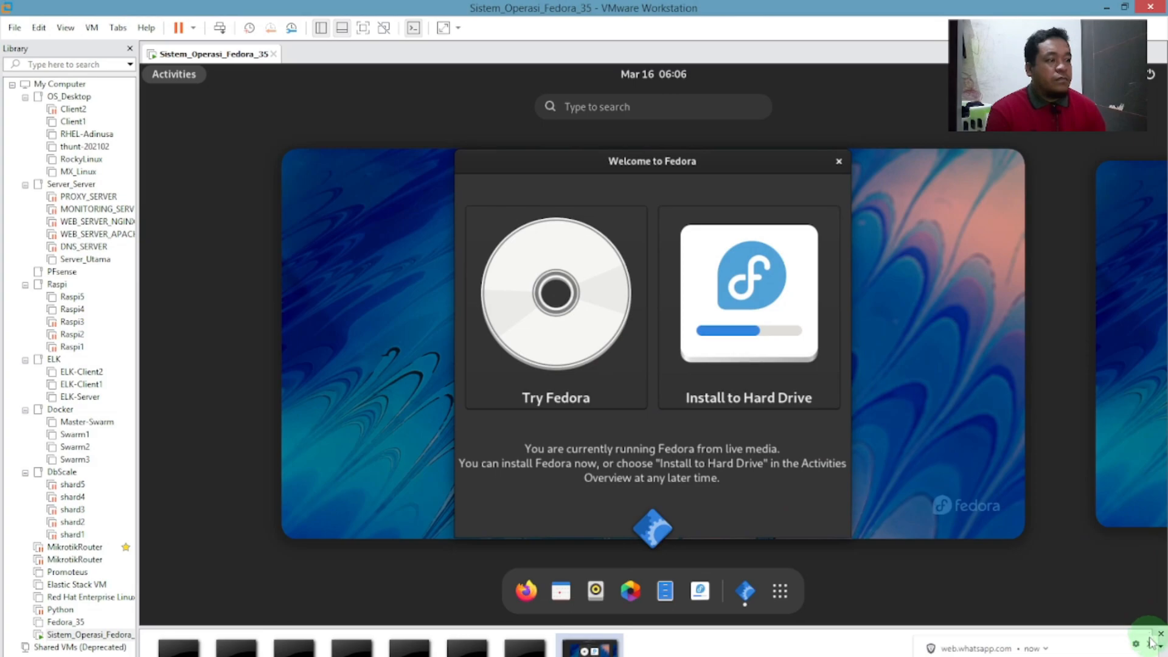
left_click(1151, 644)
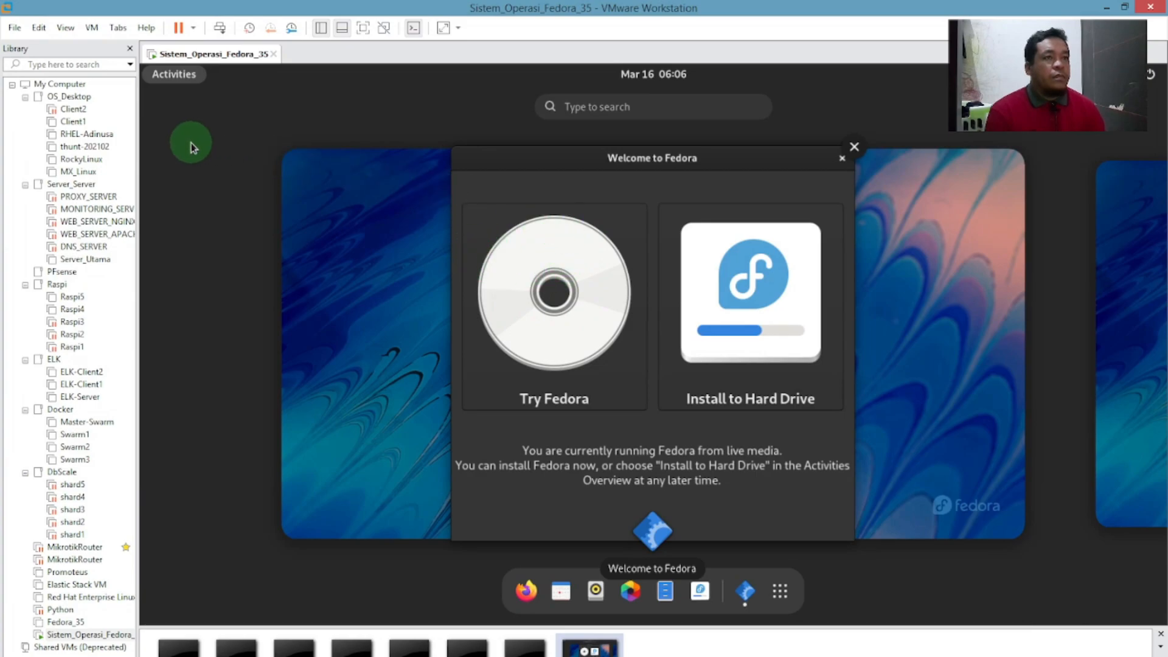
left_click(580, 280)
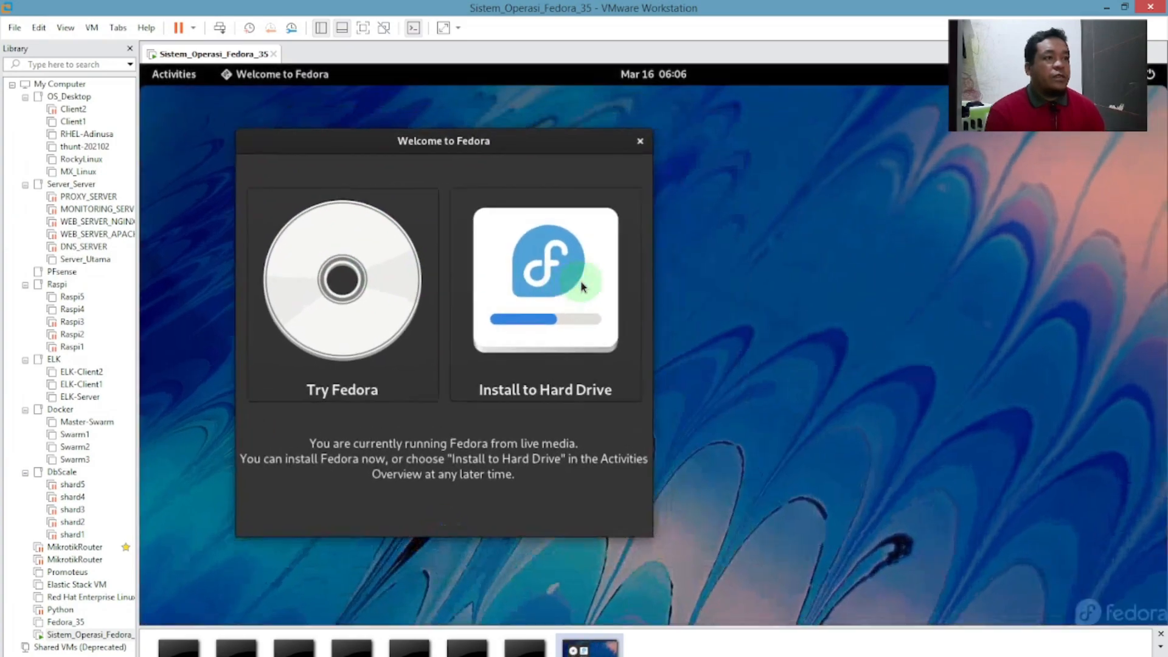
left_click(356, 321)
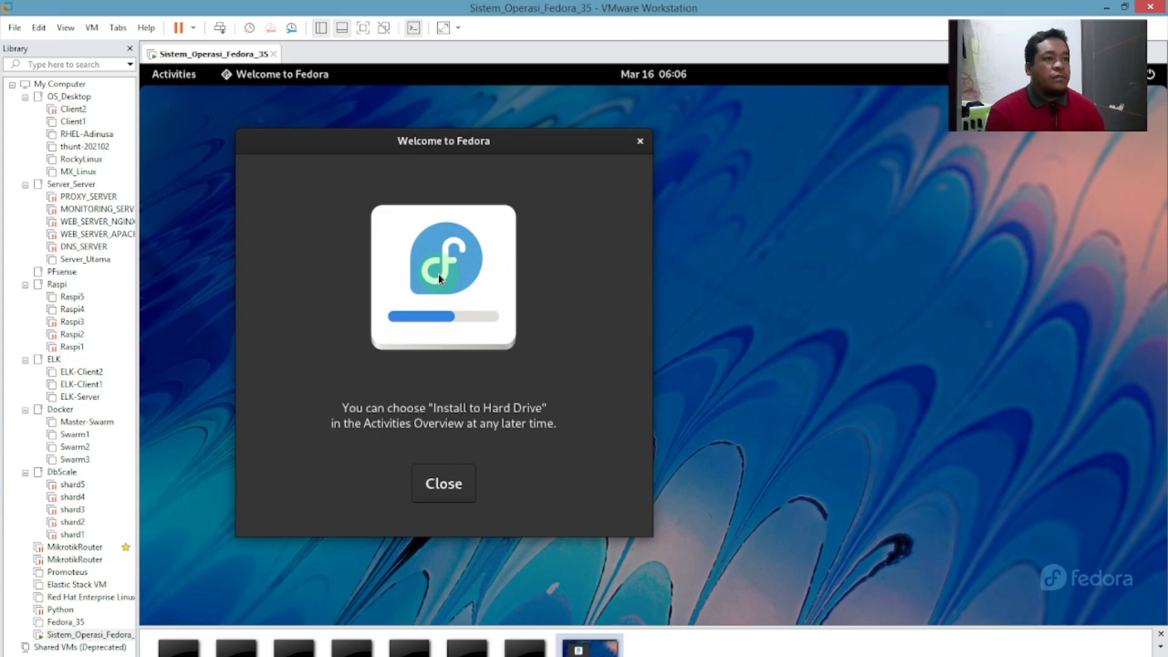
left_click(455, 492)
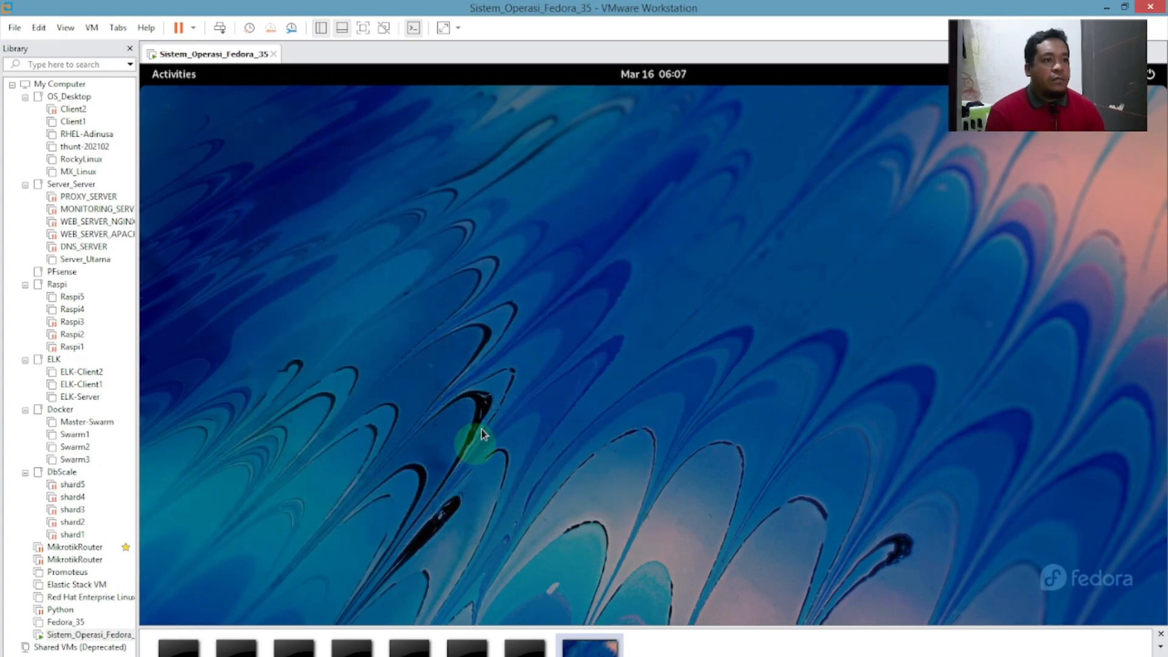
left_click(163, 79)
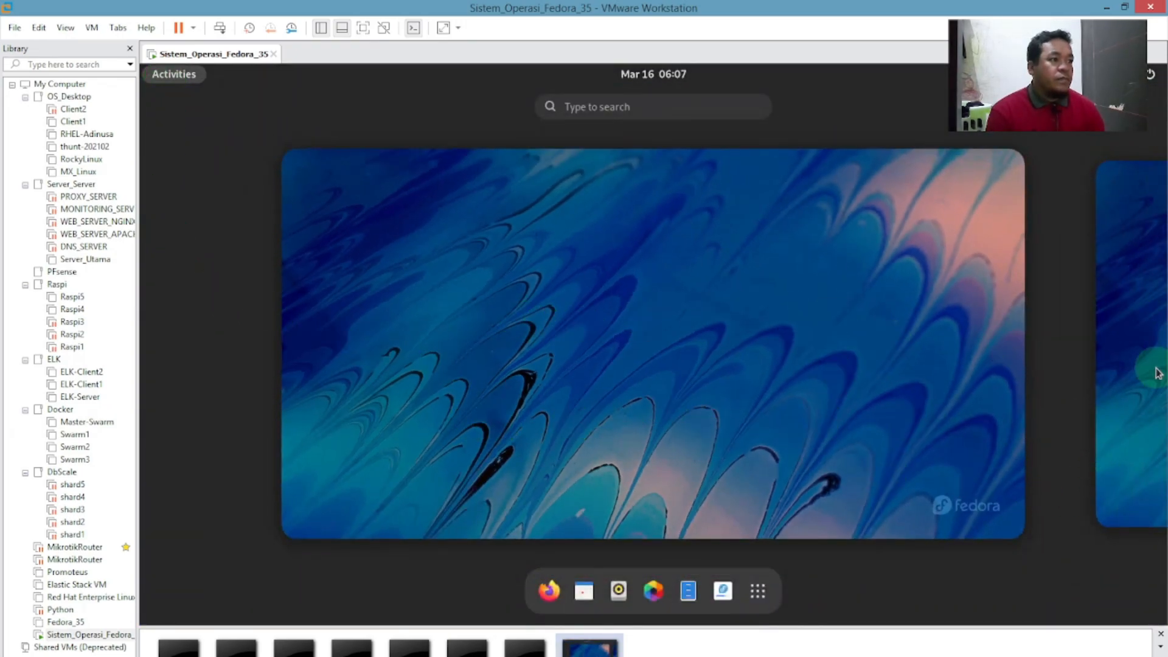
left_click(1127, 341)
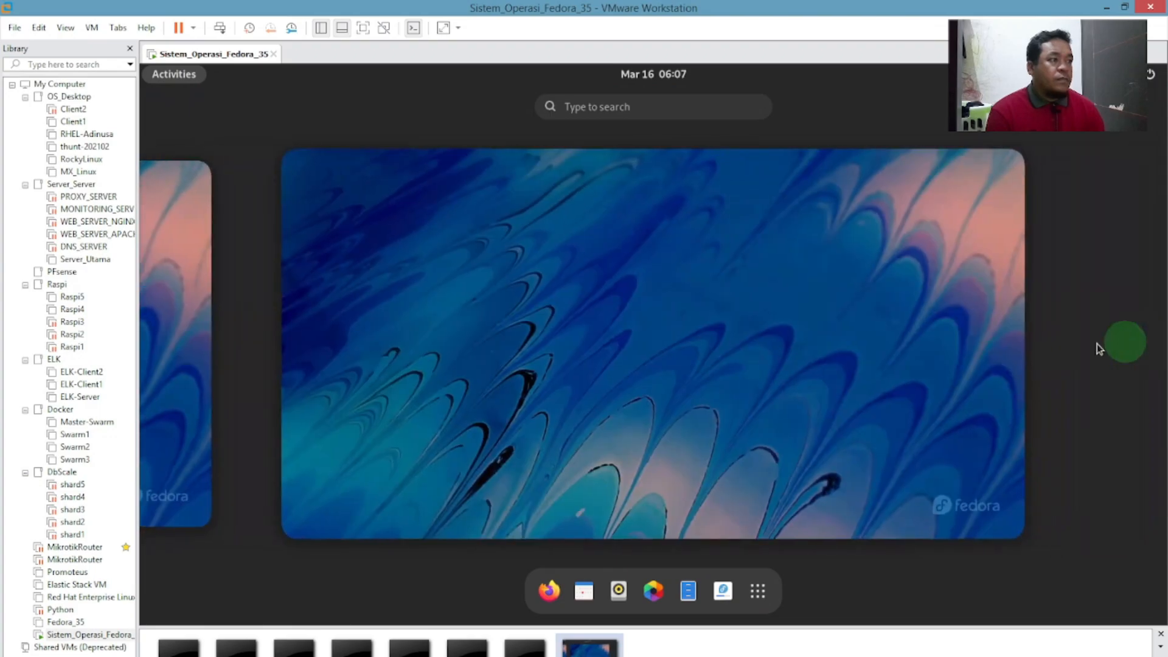
left_click(193, 274)
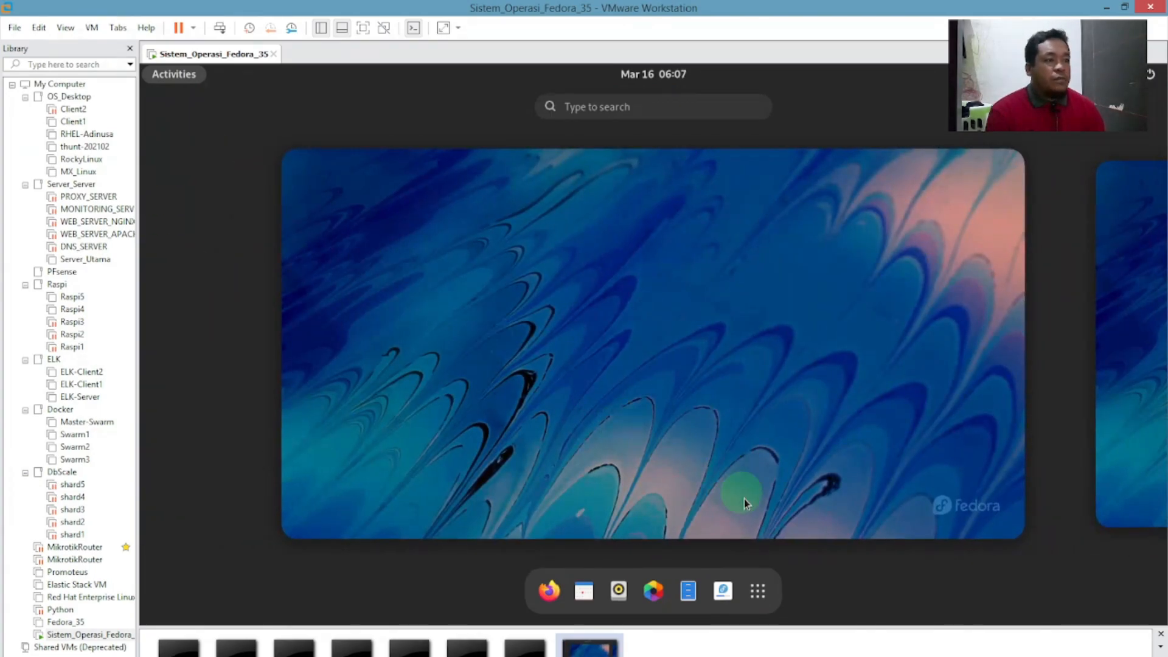
left_click(757, 590)
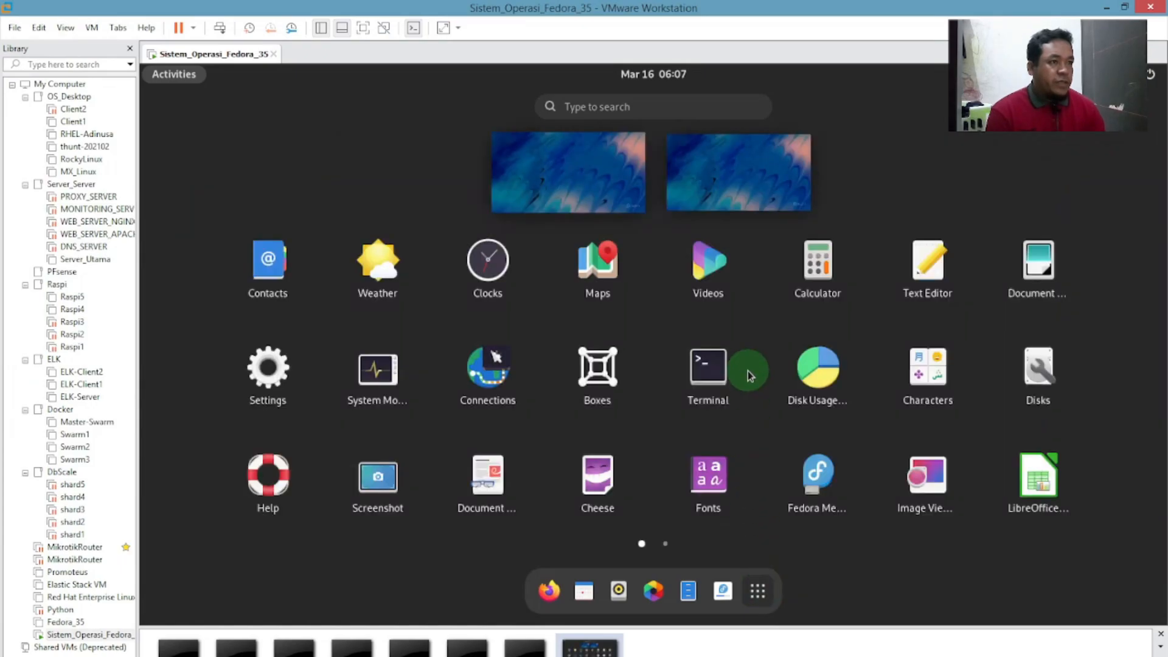
scroll(862, 410, "down", 1)
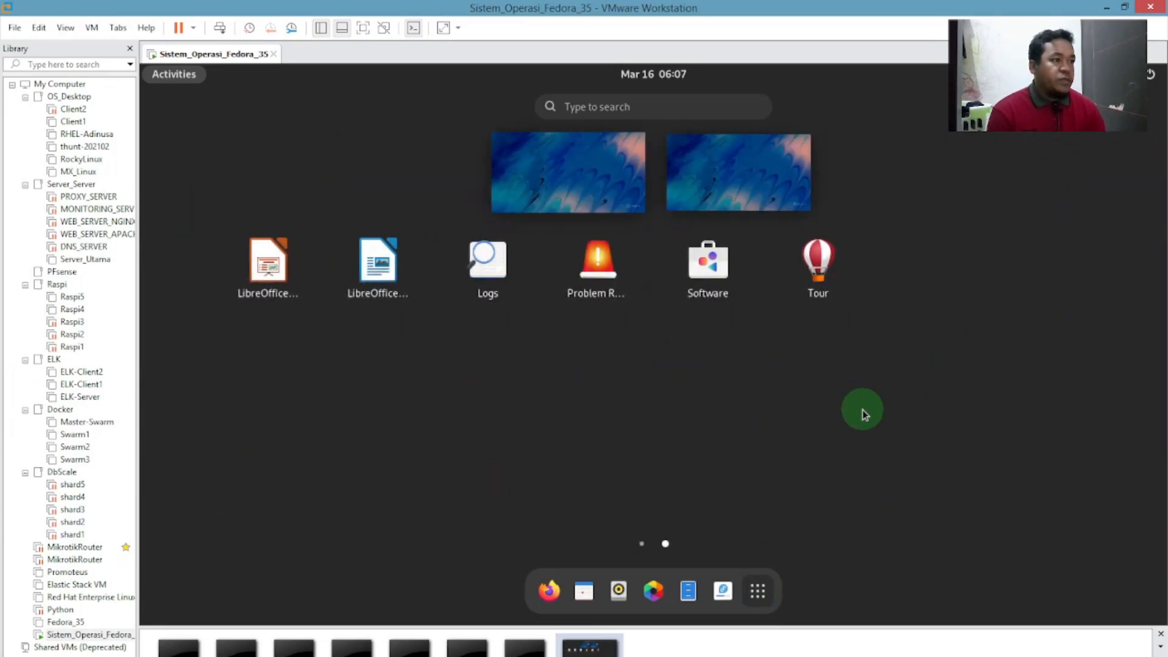
scroll(863, 410, "up", 1)
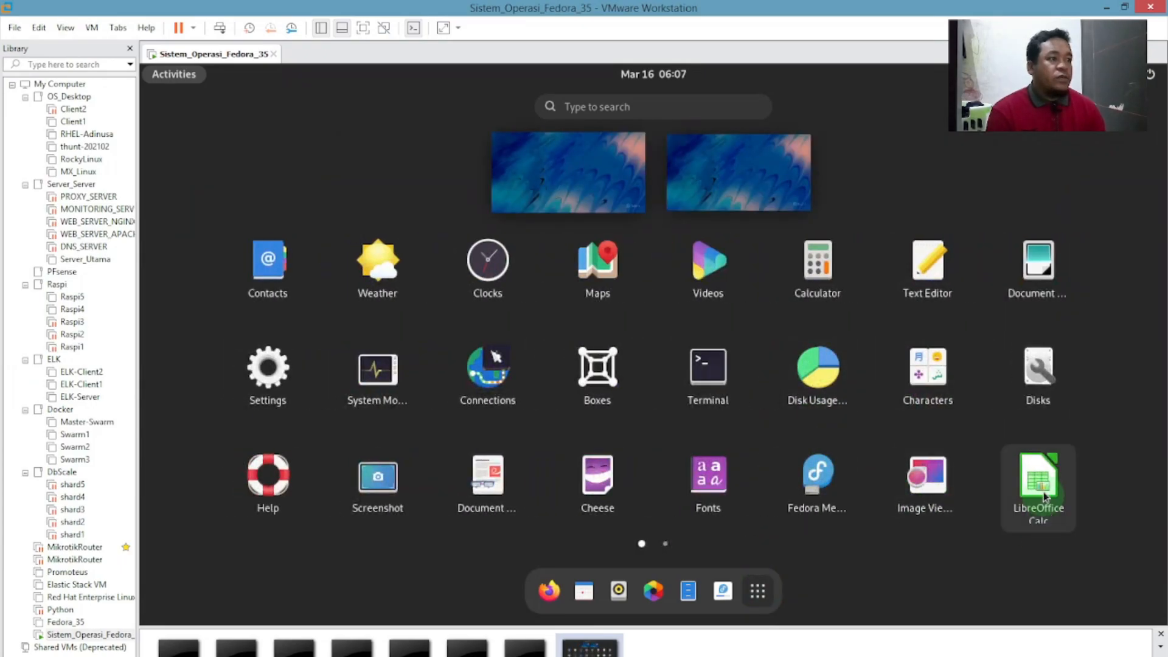
left_click_drag(1043, 502, 575, 444)
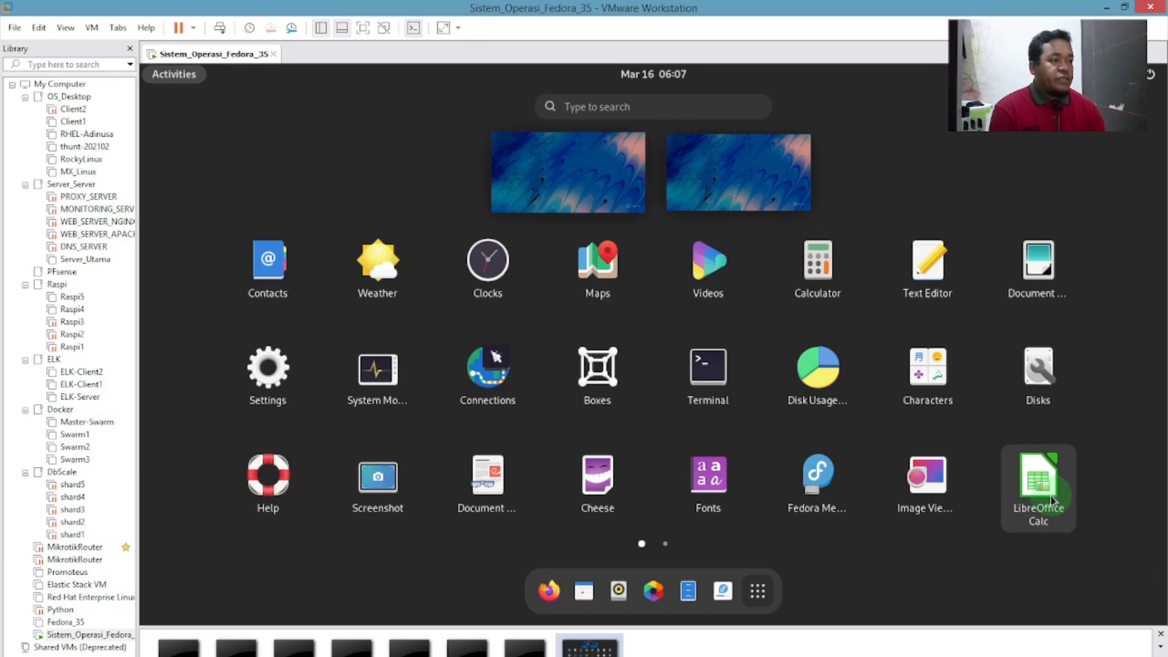
left_click(1030, 499)
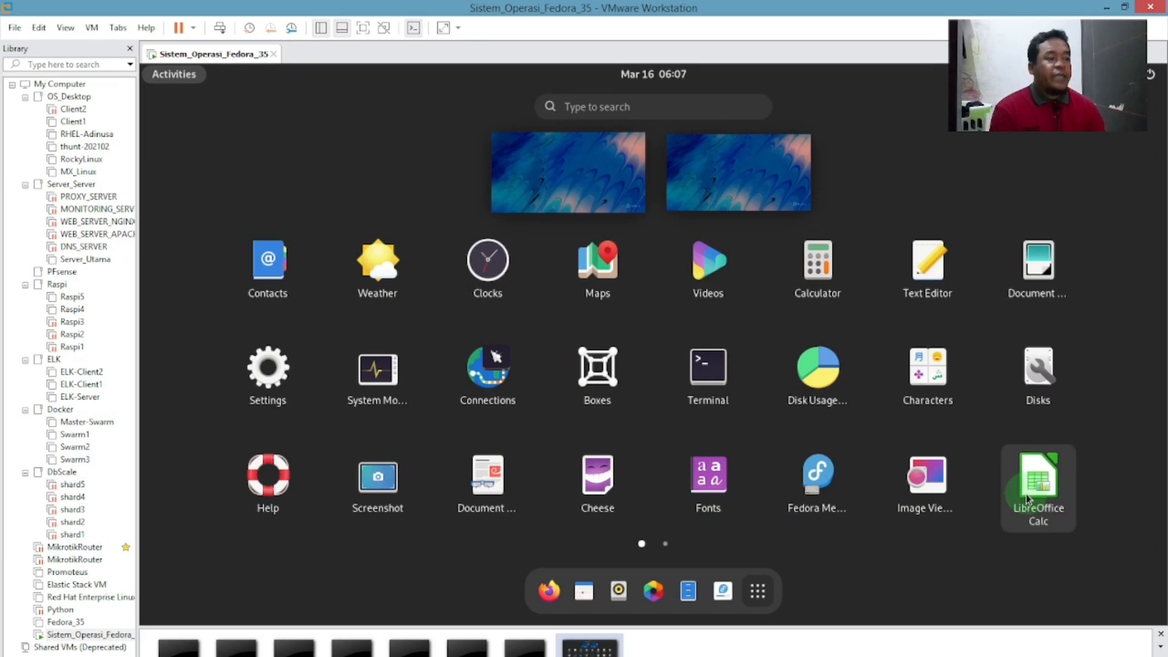
scroll(1025, 383, "down", 1)
left_click(254, 288)
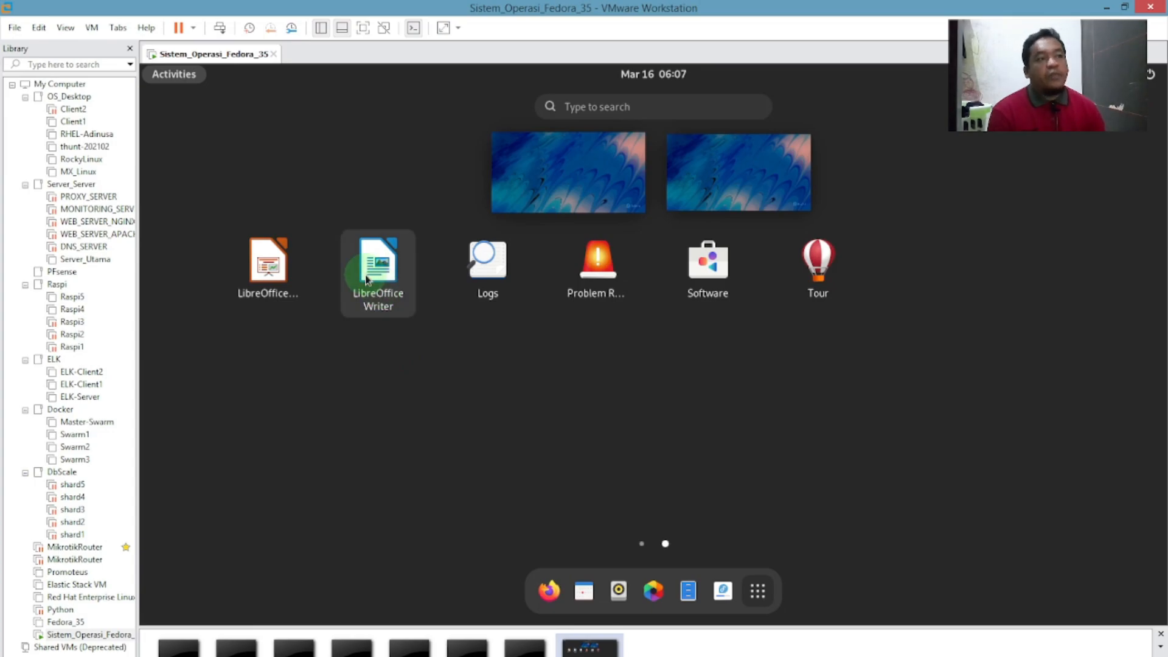
scroll(339, 365, "up", 1)
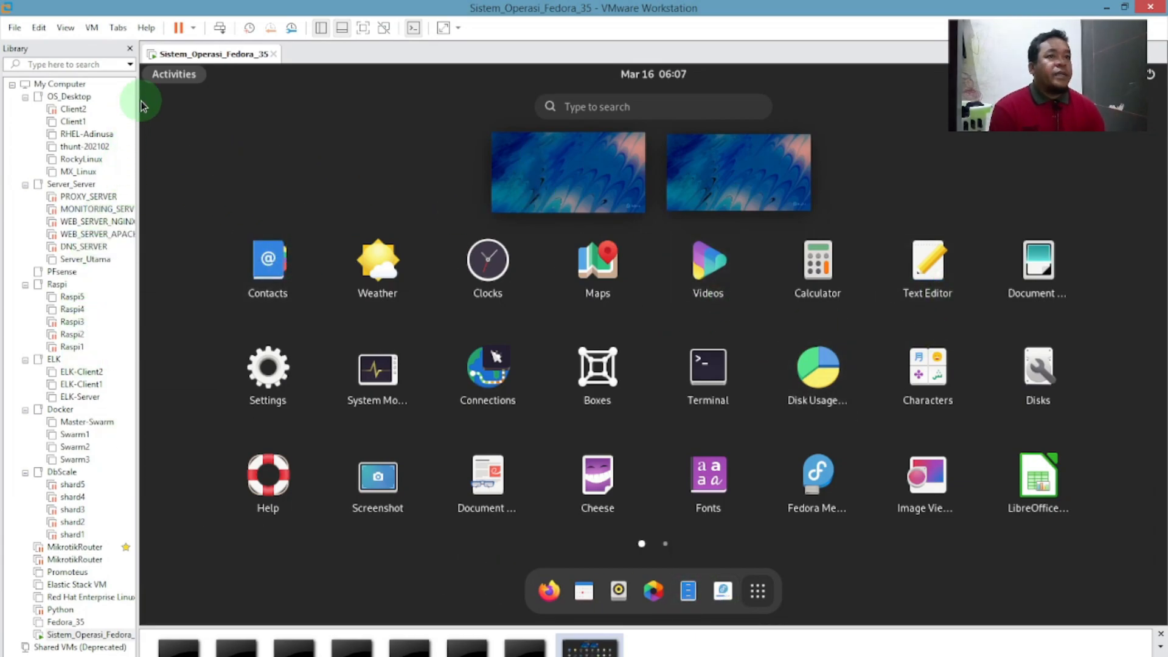
left_click(162, 78)
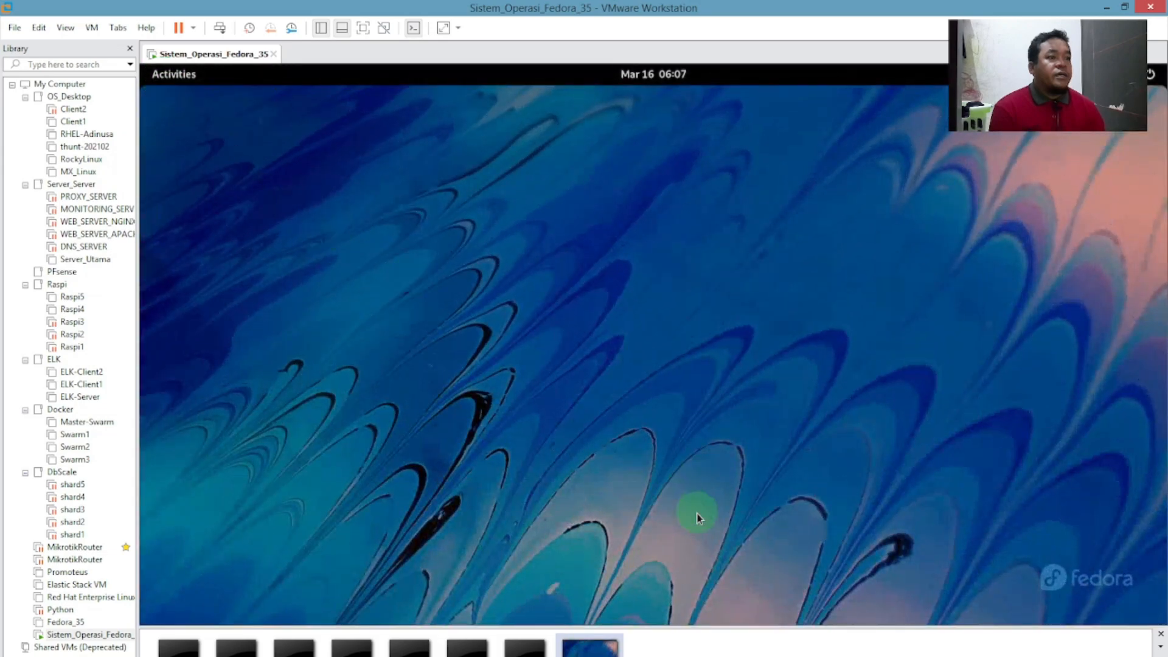
Launch Install to Hard Drive from the Activities dash.
left_click(184, 83)
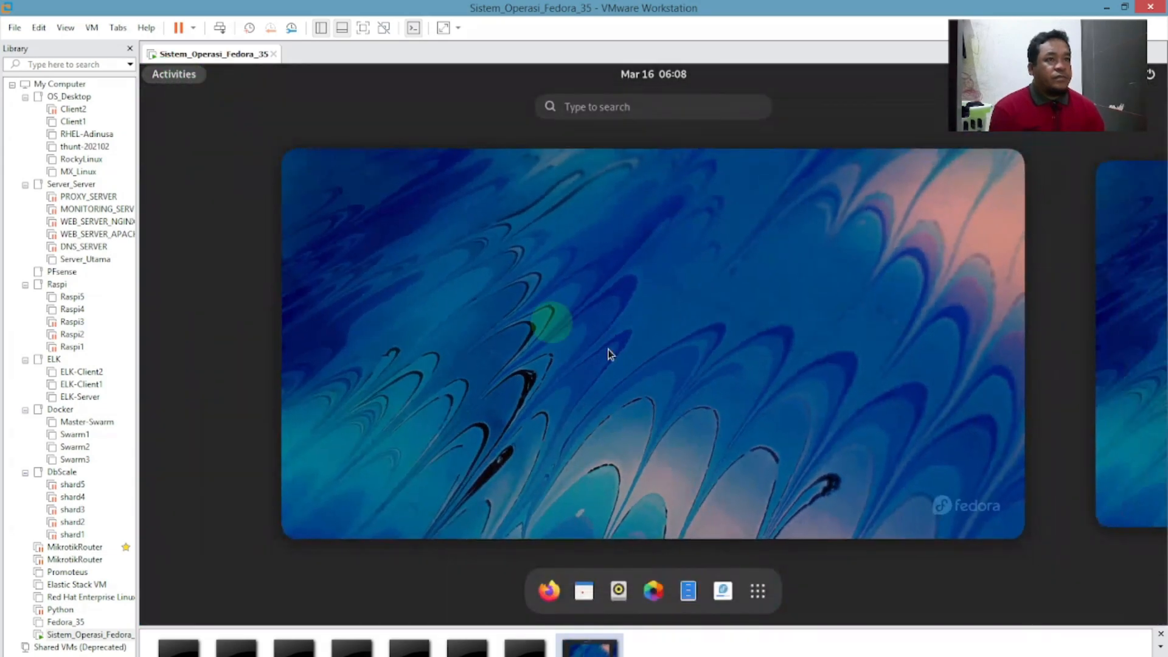
left_click(723, 591)
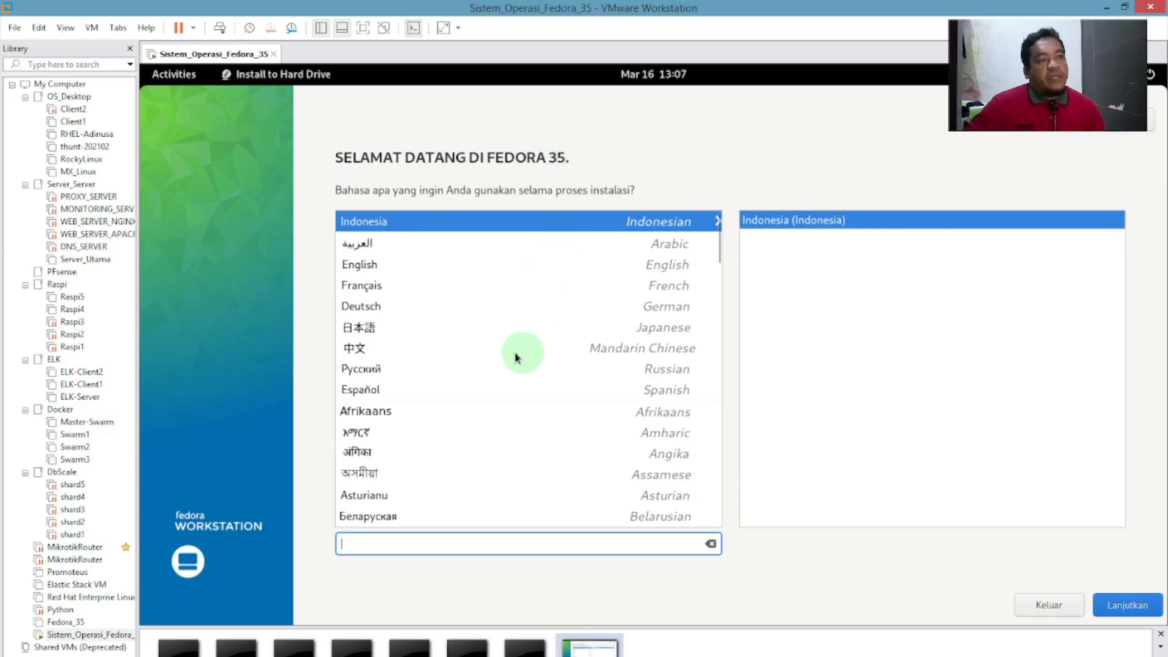
Select English as the installer language.
left_click(371, 267)
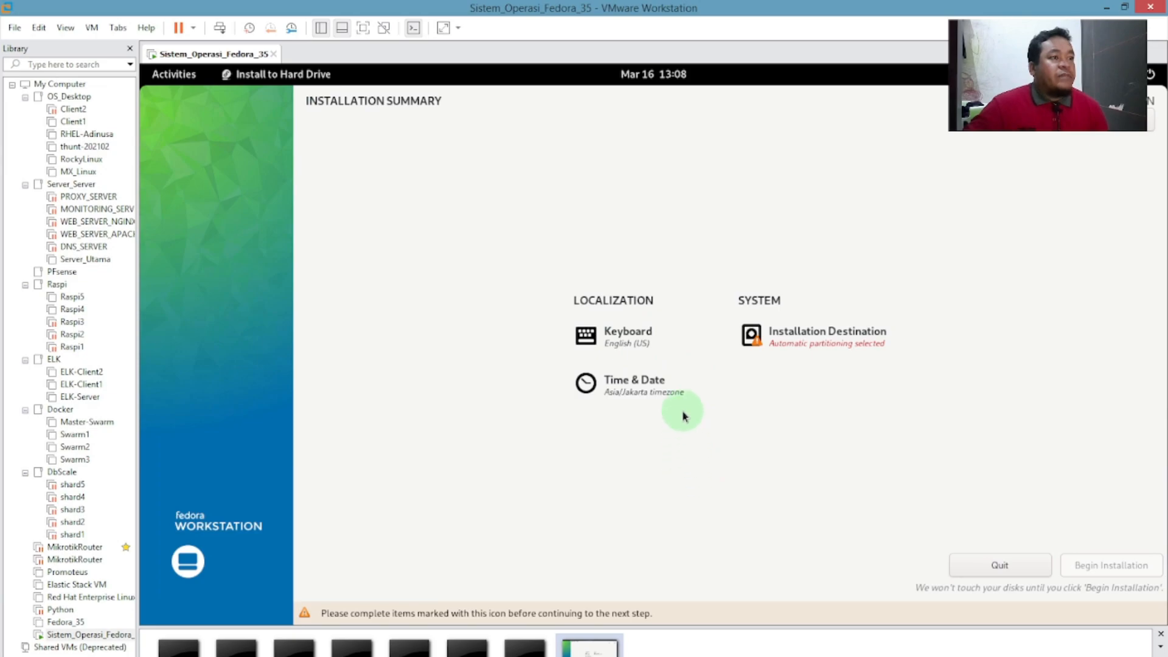
Set the timezone to Asia/Jakarta on the Time & Date map and return to the summary.
left_click(645, 391)
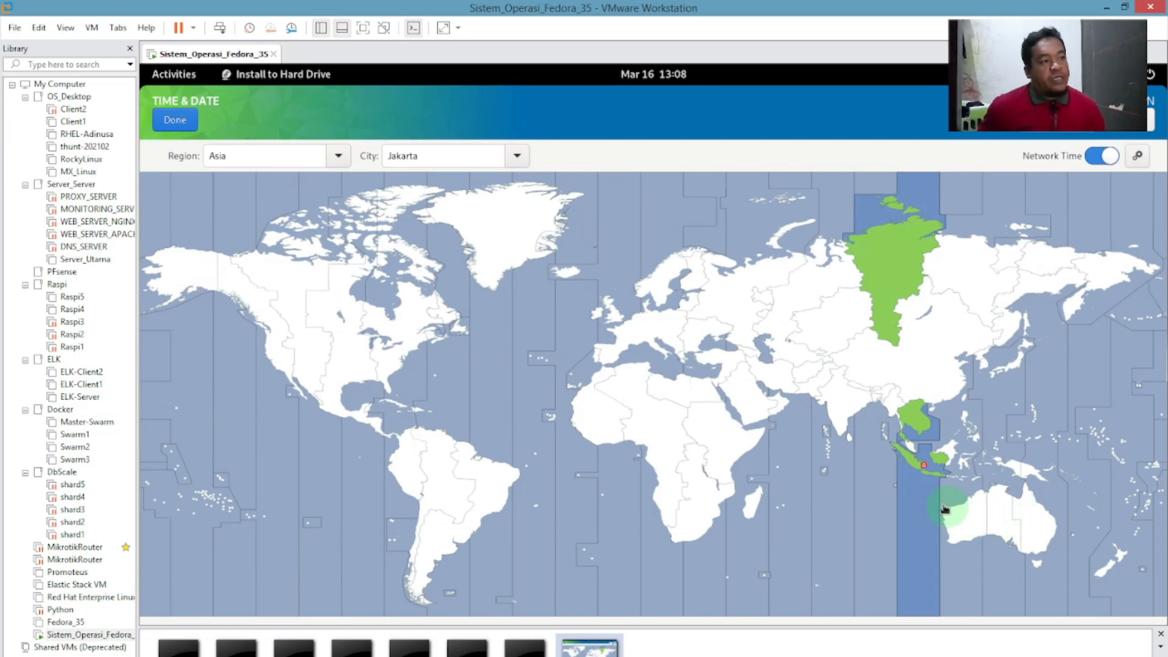
left_click(962, 483)
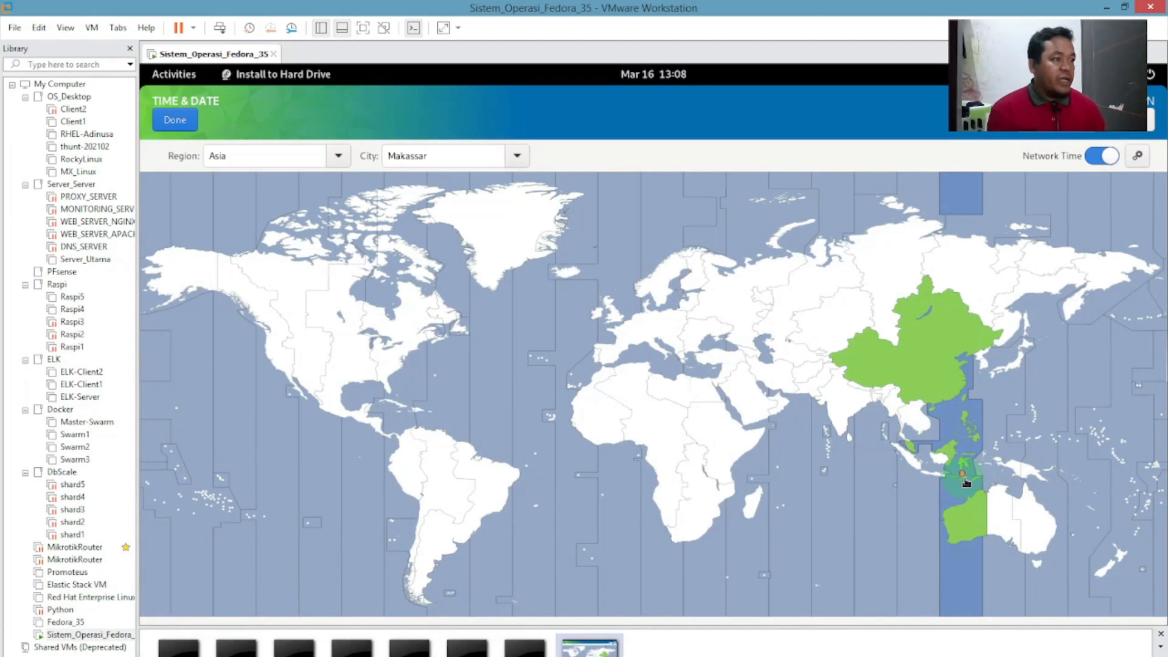
left_click(996, 465)
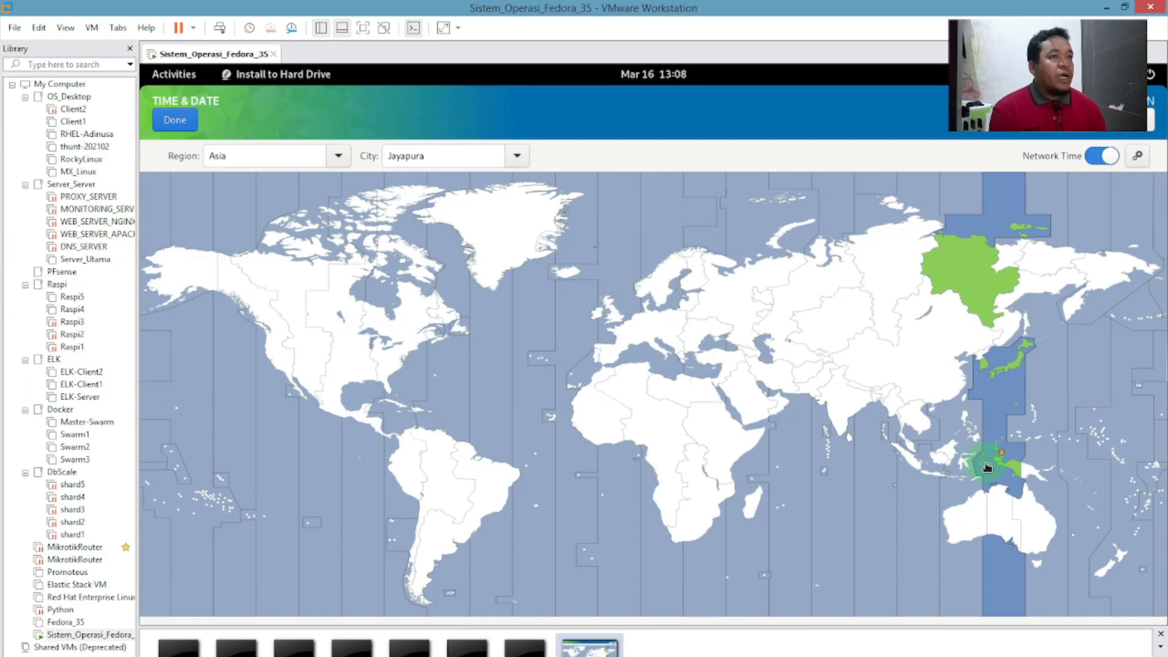
left_click(968, 472)
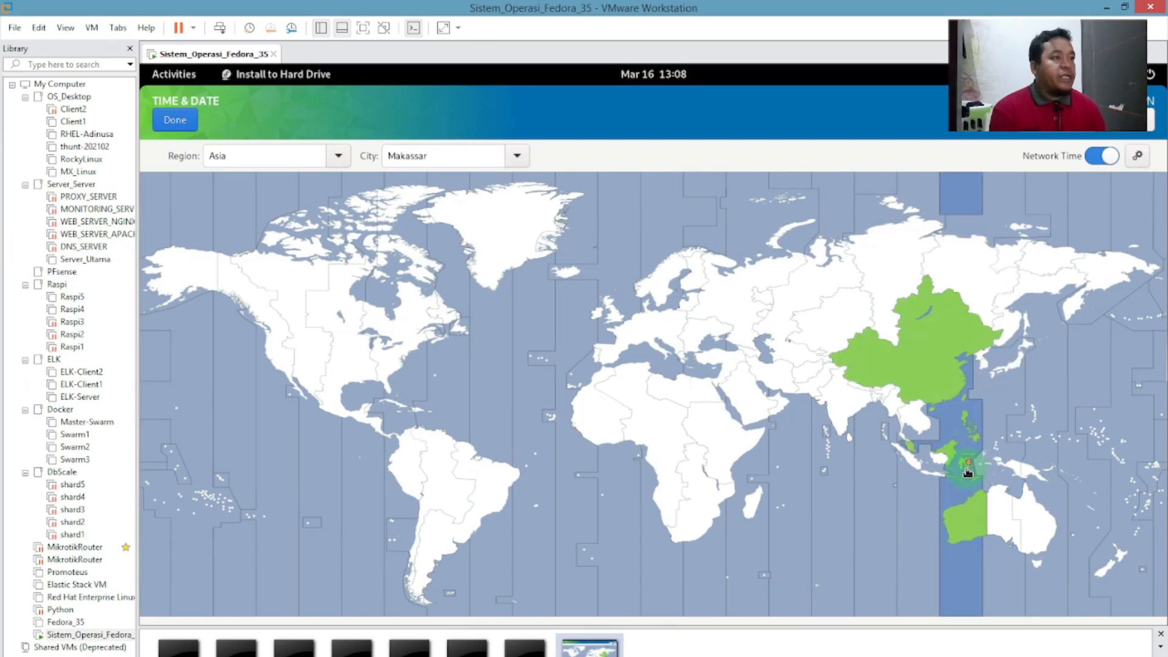
left_click(925, 471)
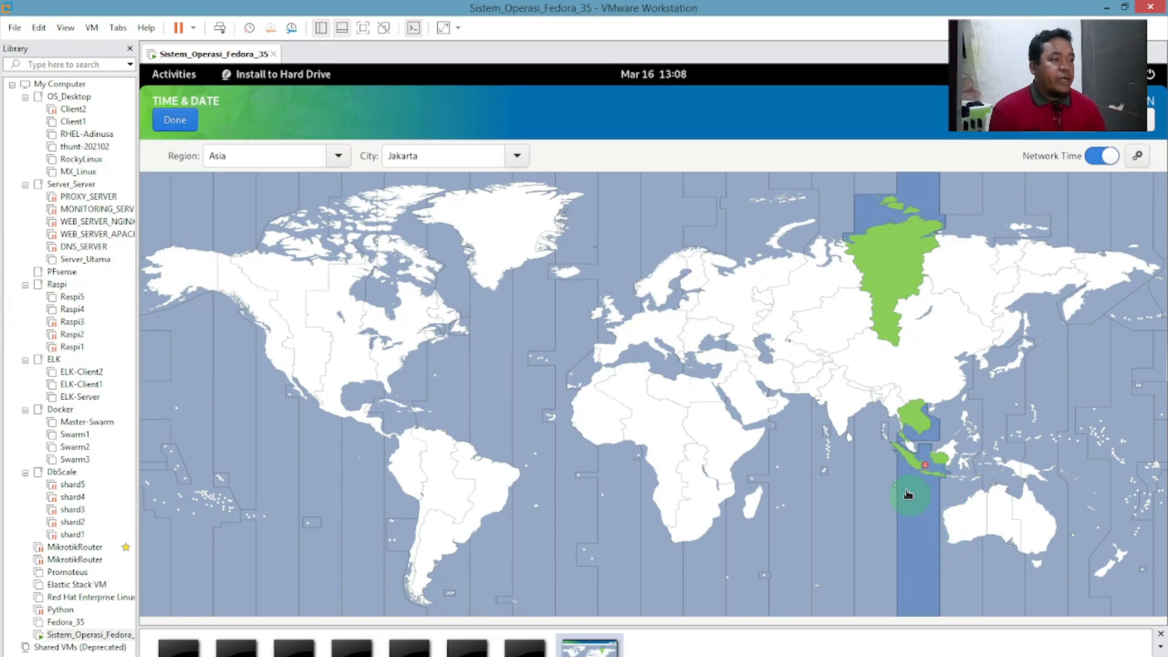
left_click(627, 497)
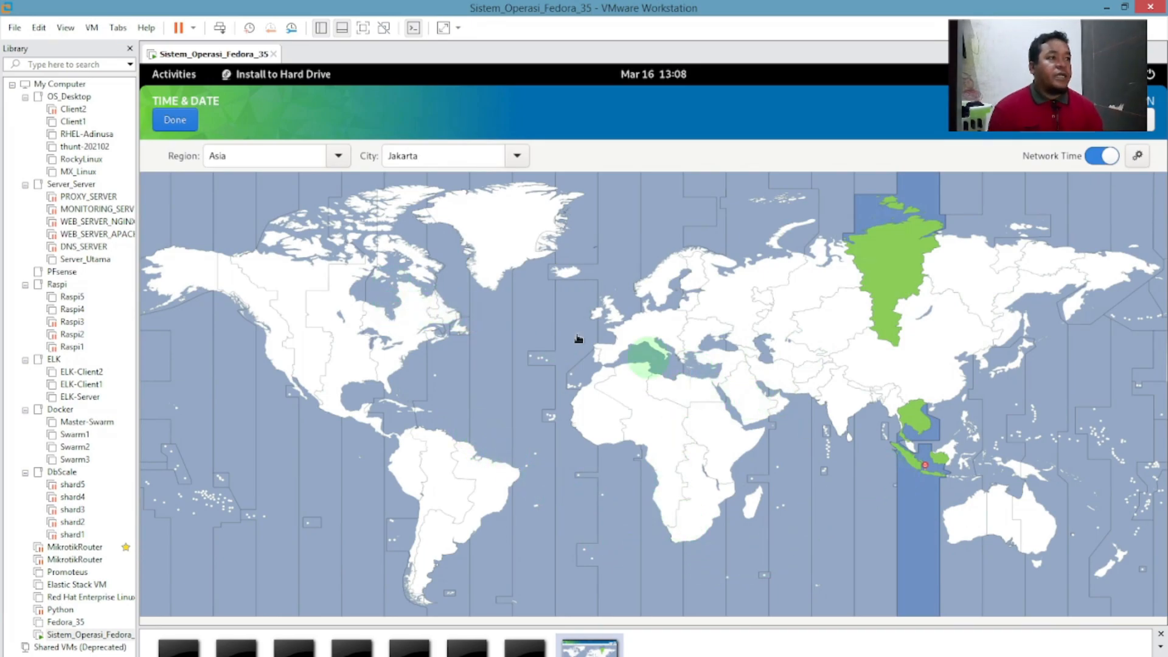
left_click(185, 123)
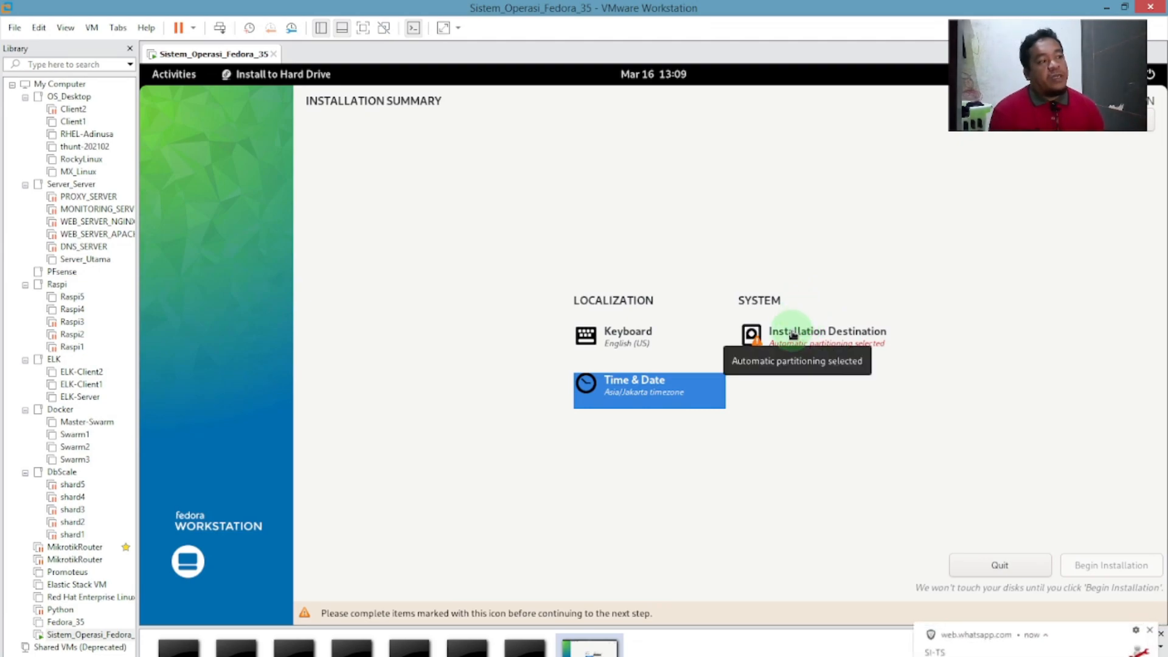
left_click(1150, 631)
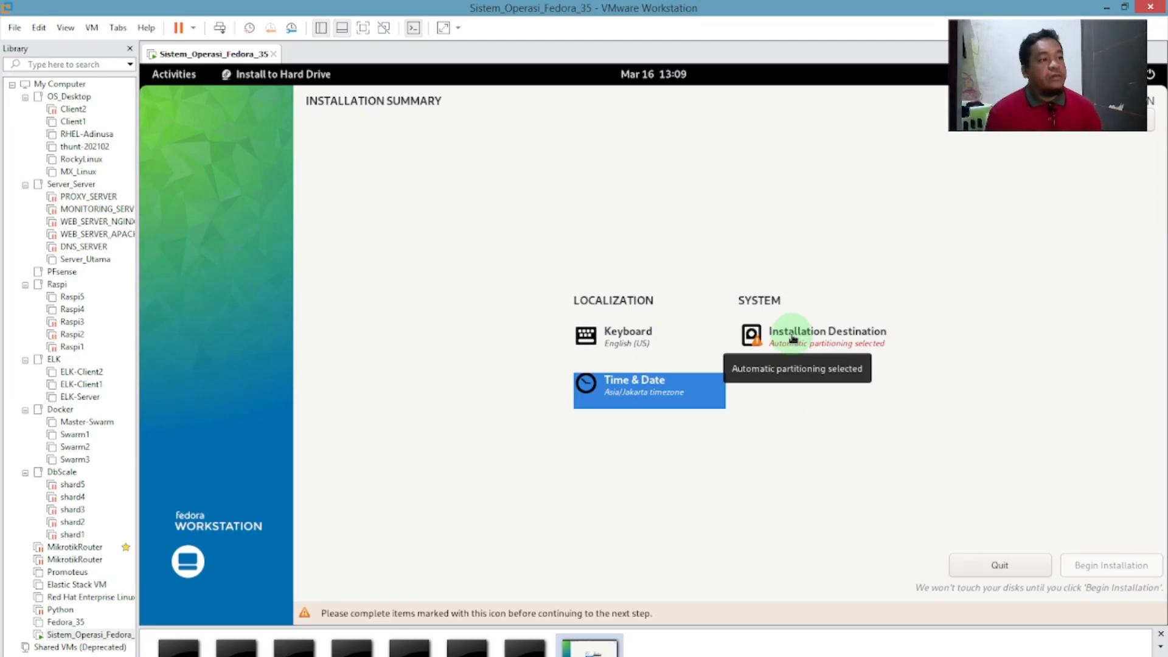
Keep the 40 GiB disk selected with Custom storage configuration and confirm it.
left_click(792, 338)
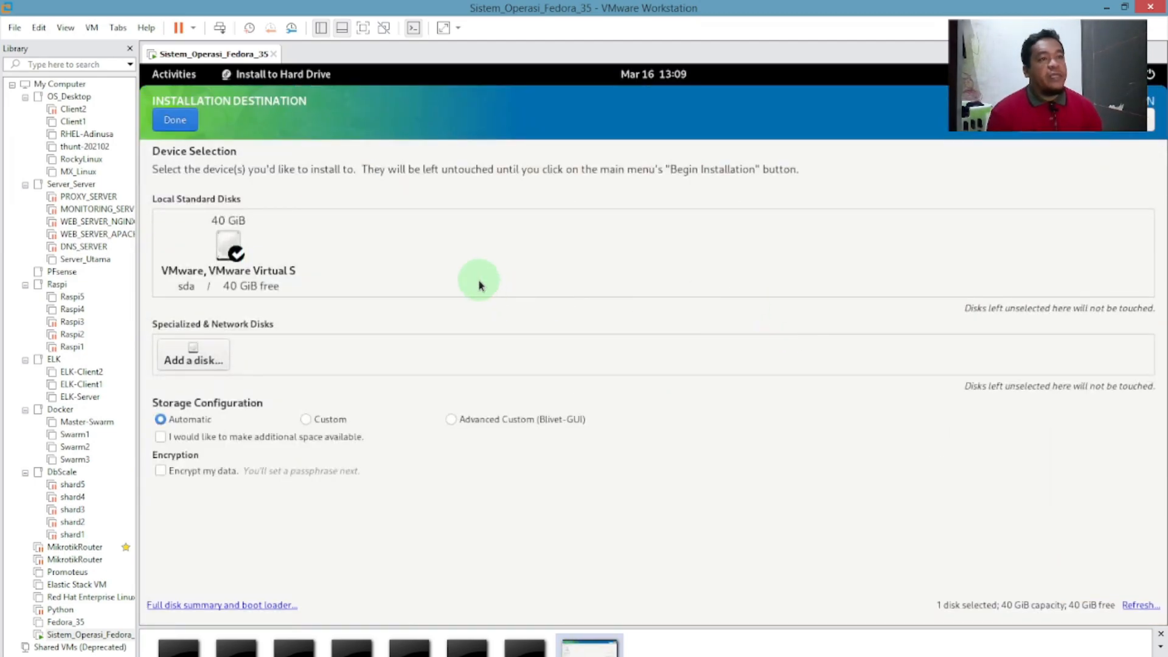
left_click(218, 266)
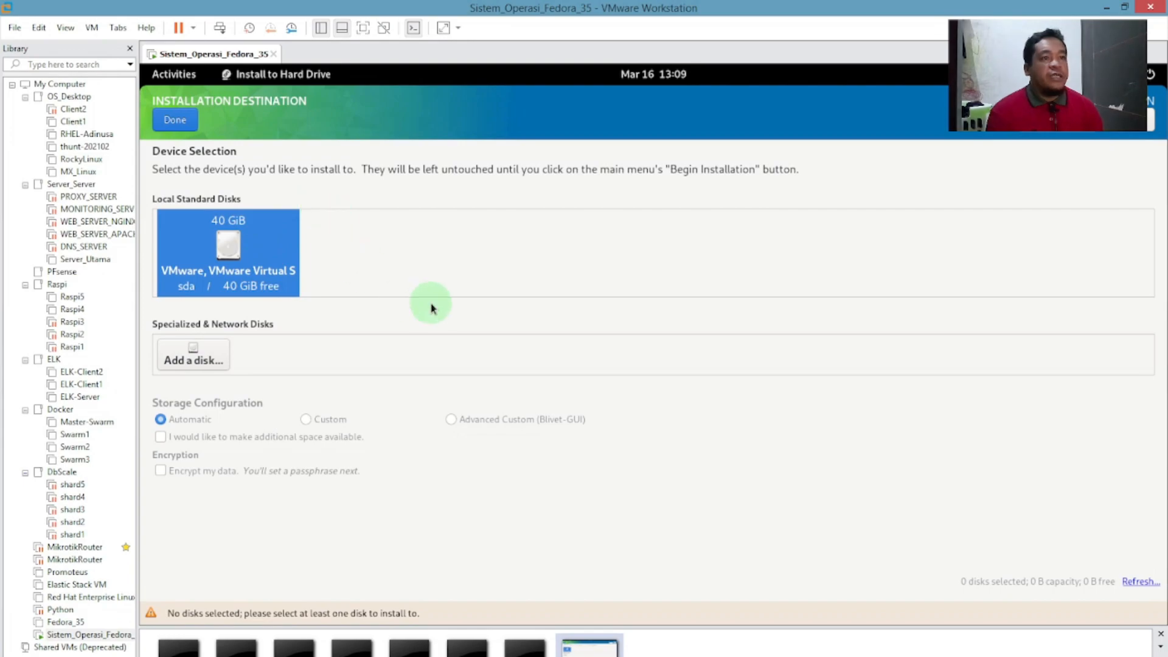
left_click(275, 260)
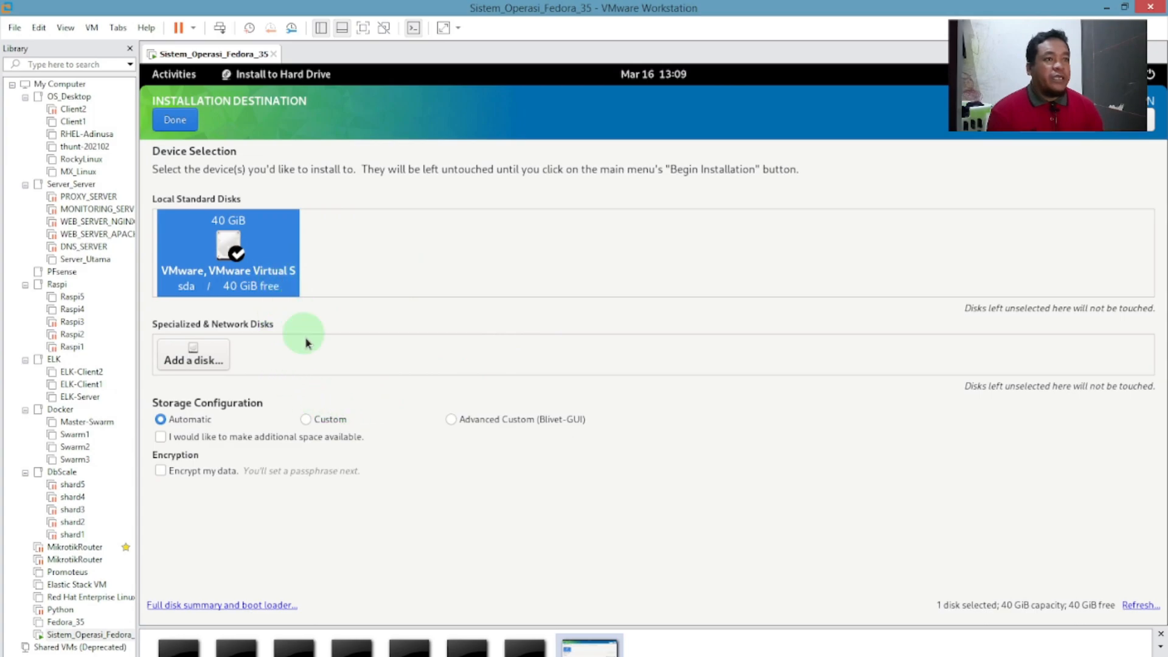
left_click(329, 423)
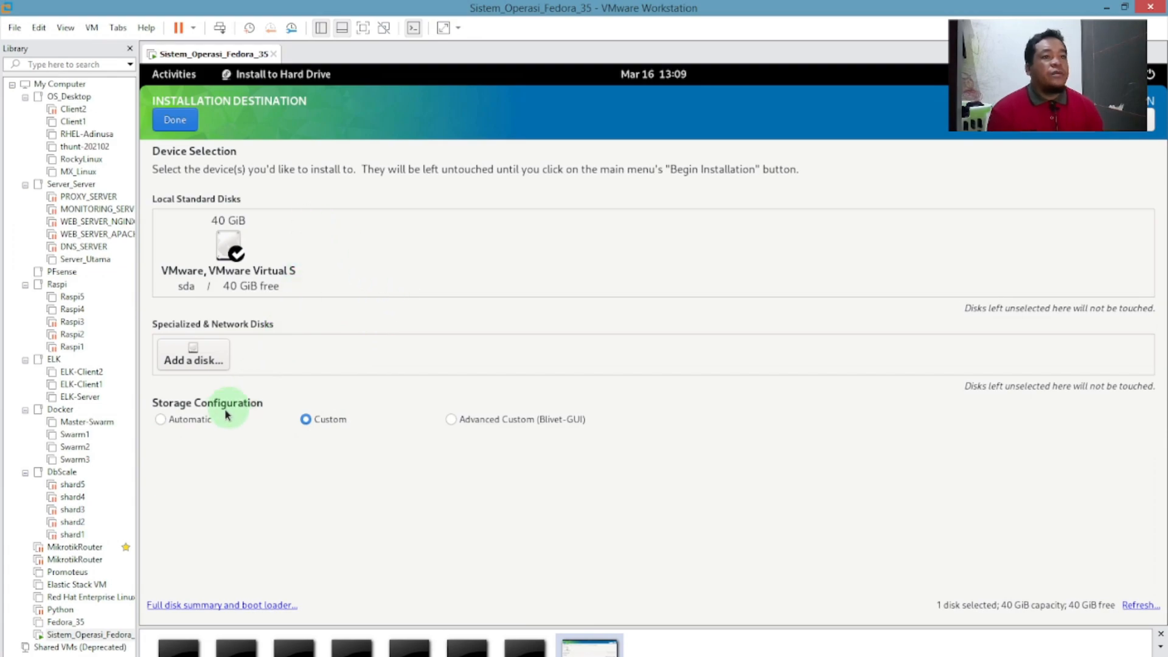
left_click(178, 419)
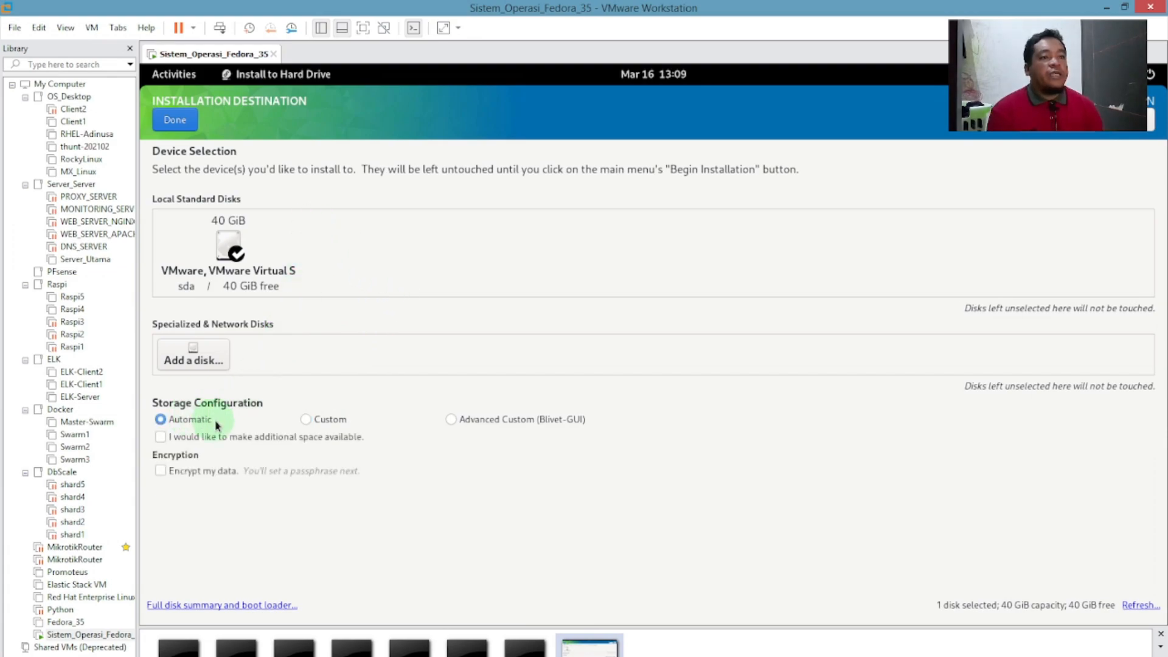
left_click(332, 419)
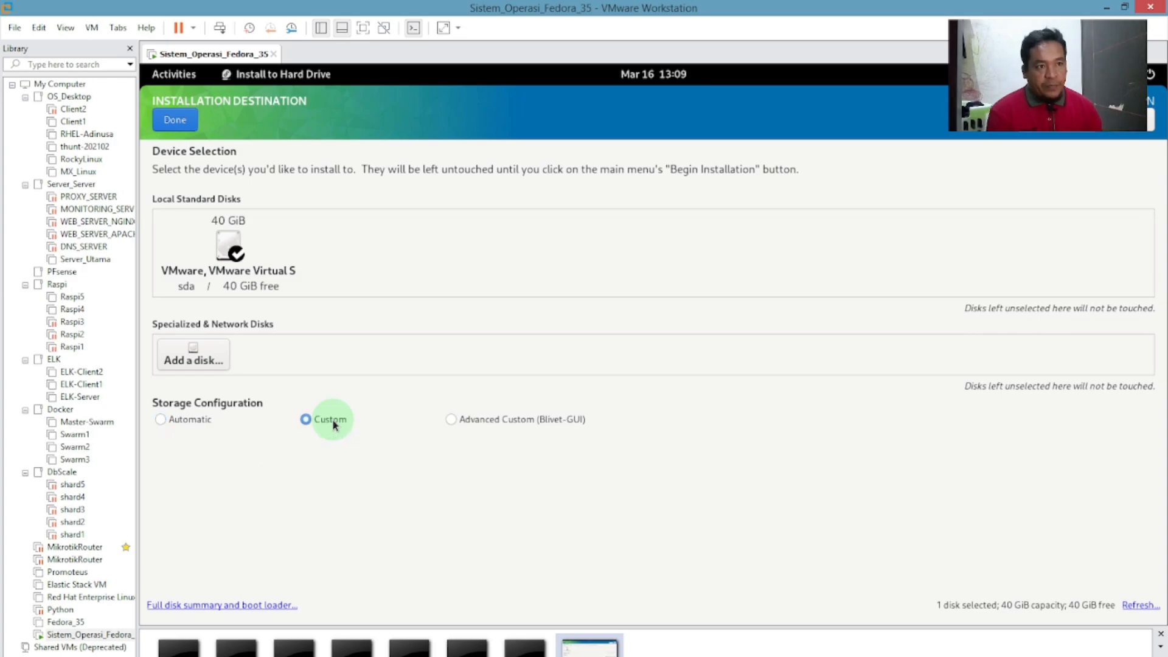
left_click(176, 119)
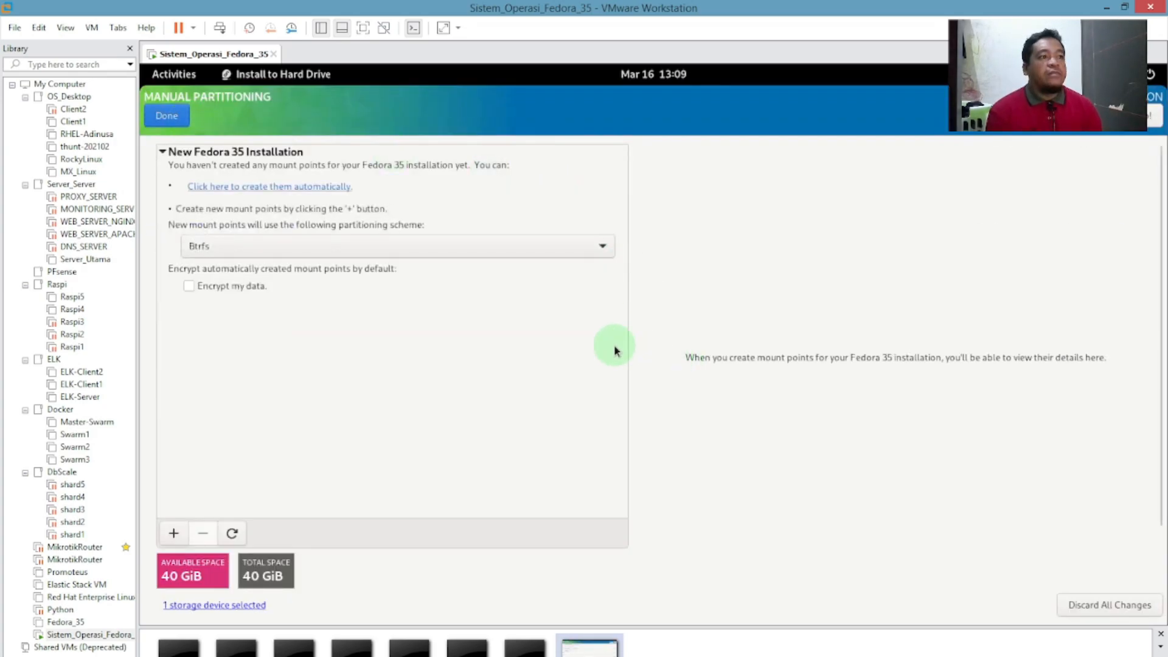
Change the partitioning scheme from Btrfs to Standard Partition.
left_click(372, 249)
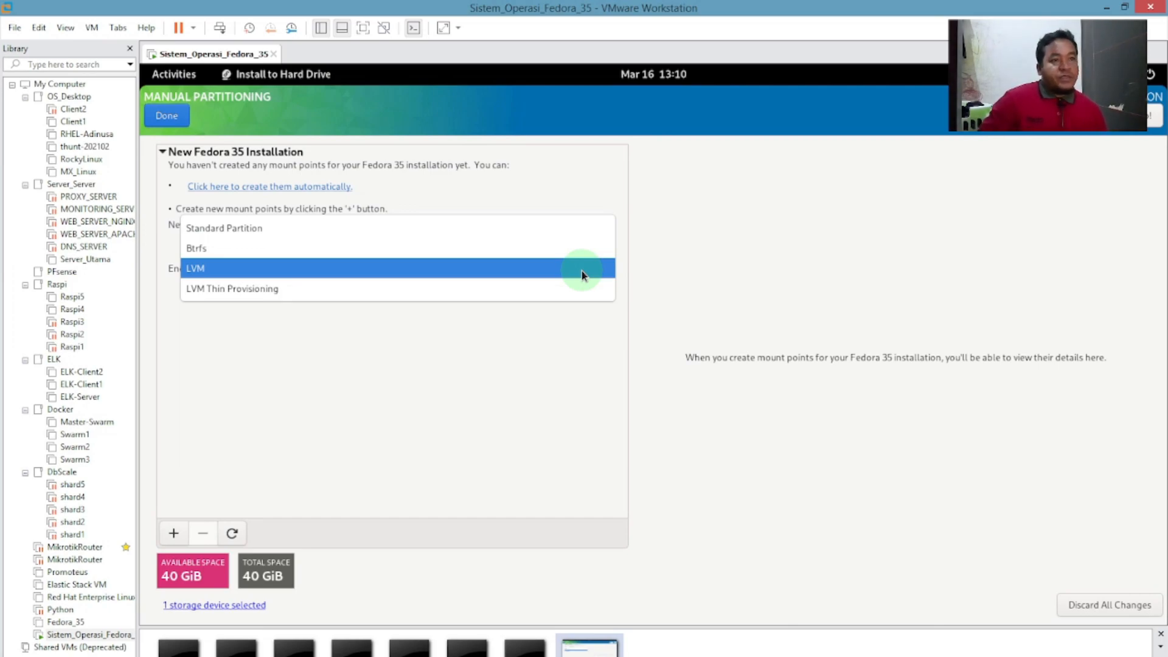
left_click(250, 231)
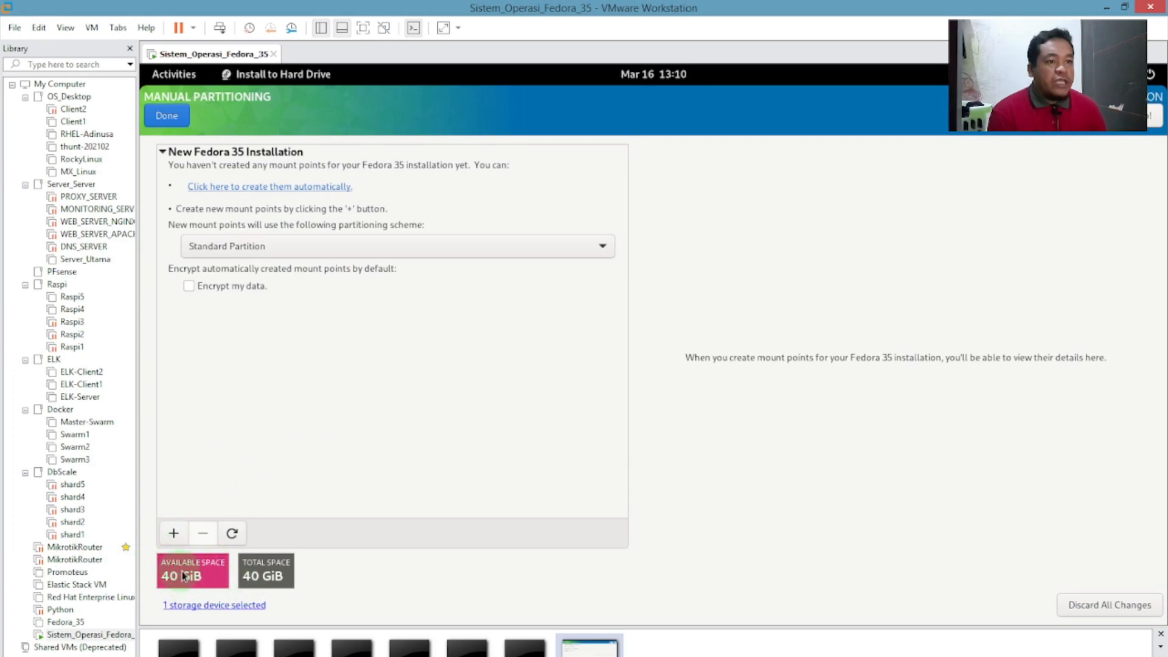
Add a /boot mount point with a desired capacity of 500MB.
left_click(173, 534)
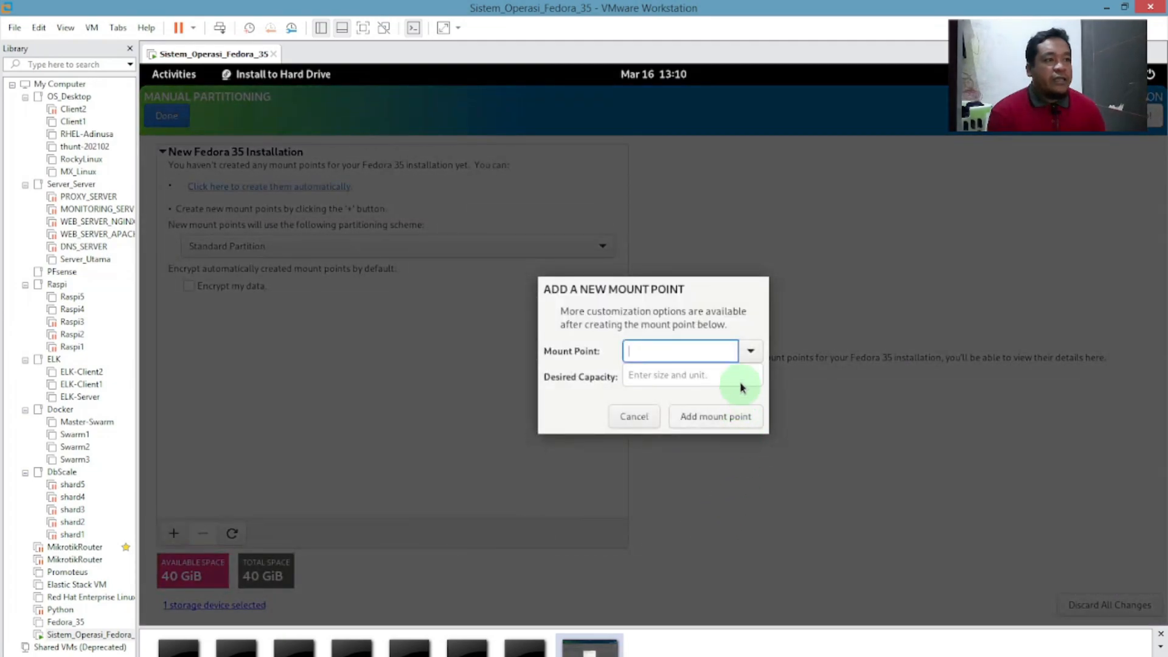
left_click(749, 353)
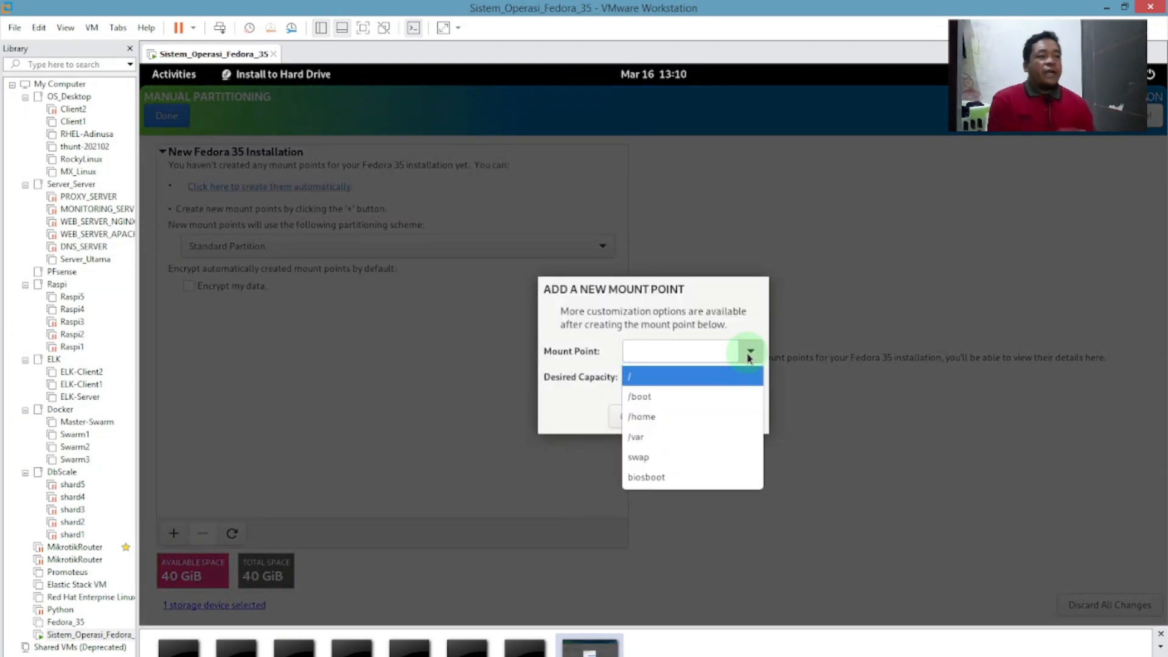
left_click(657, 396)
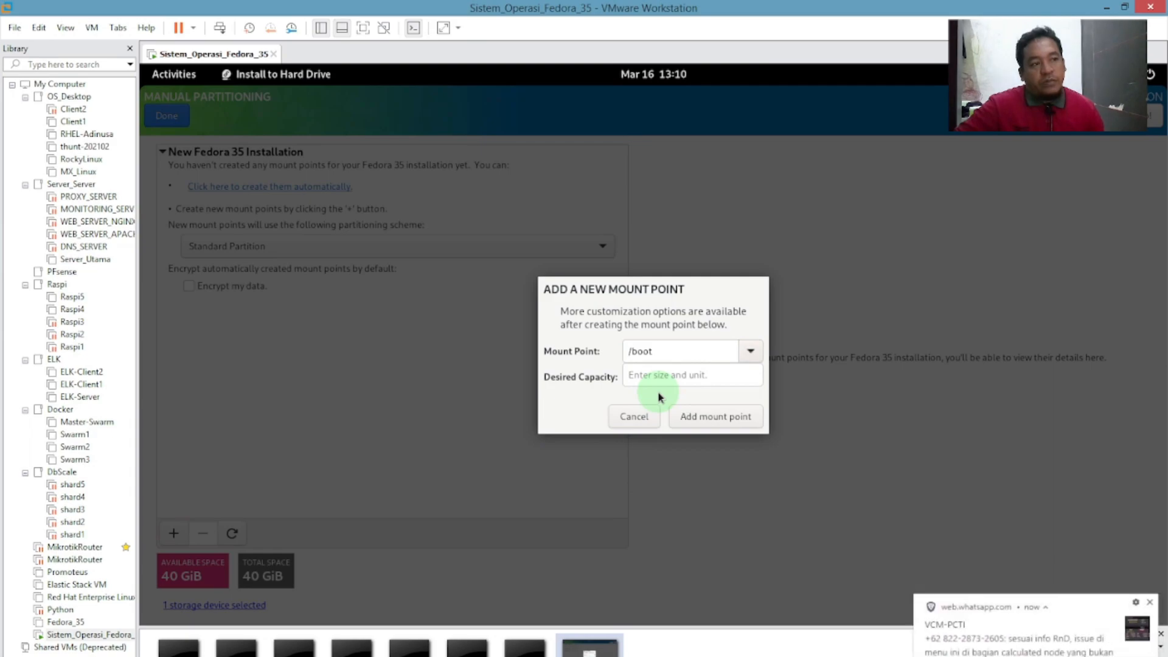
left_click(663, 374)
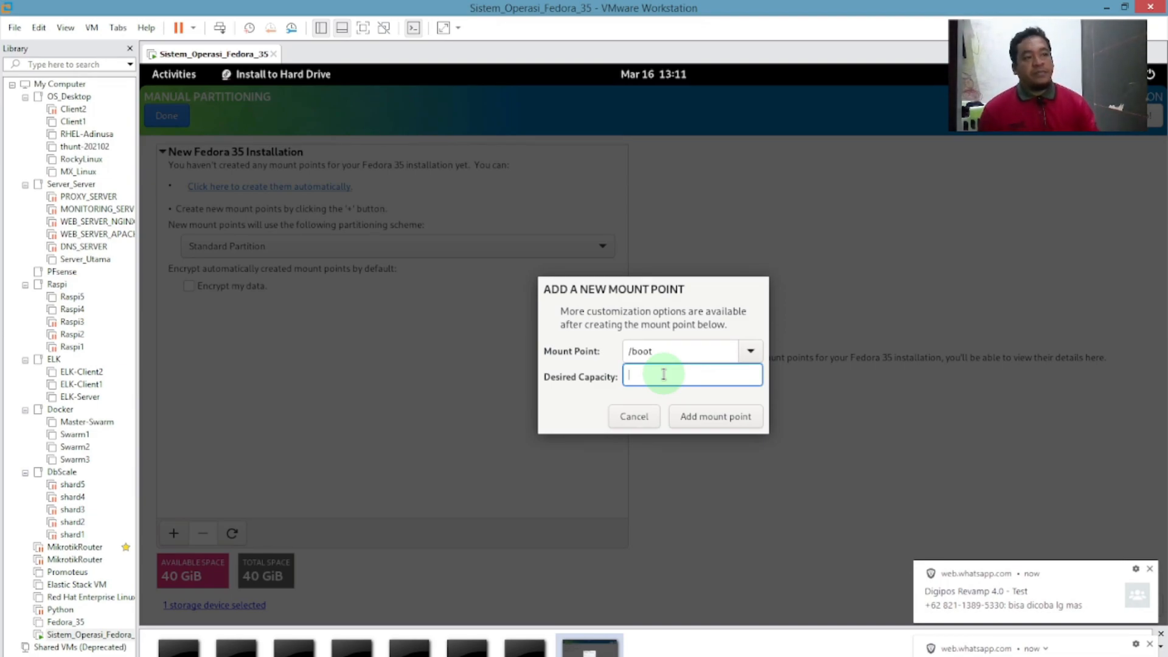
type("500MB")
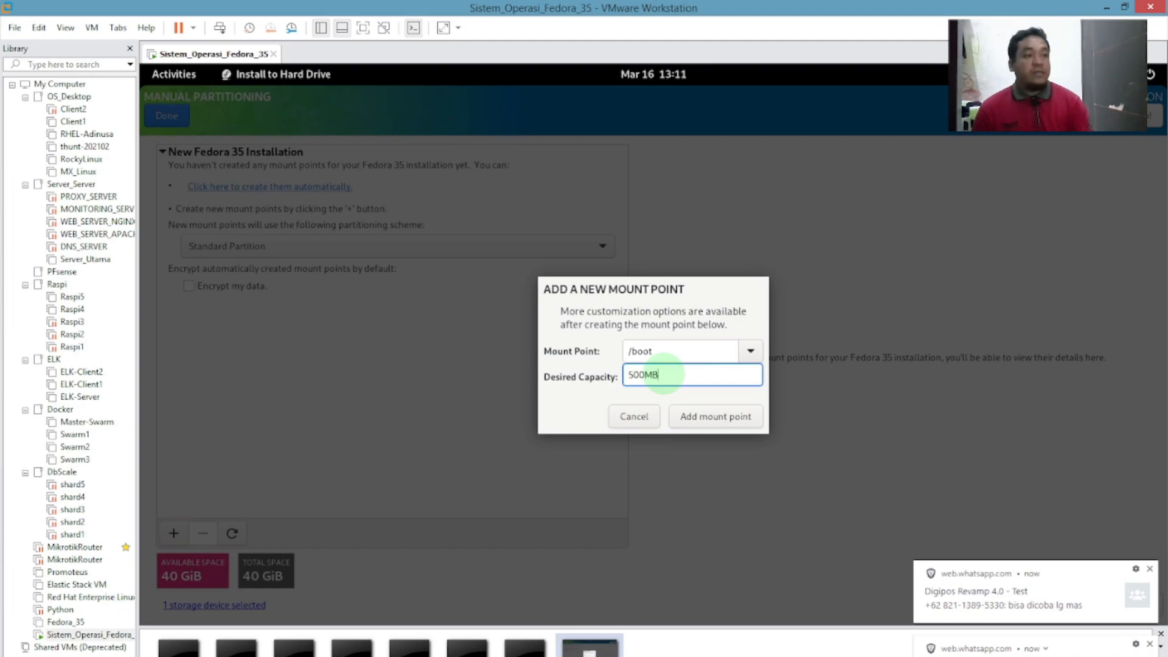
left_click(1149, 568)
left_click(1151, 645)
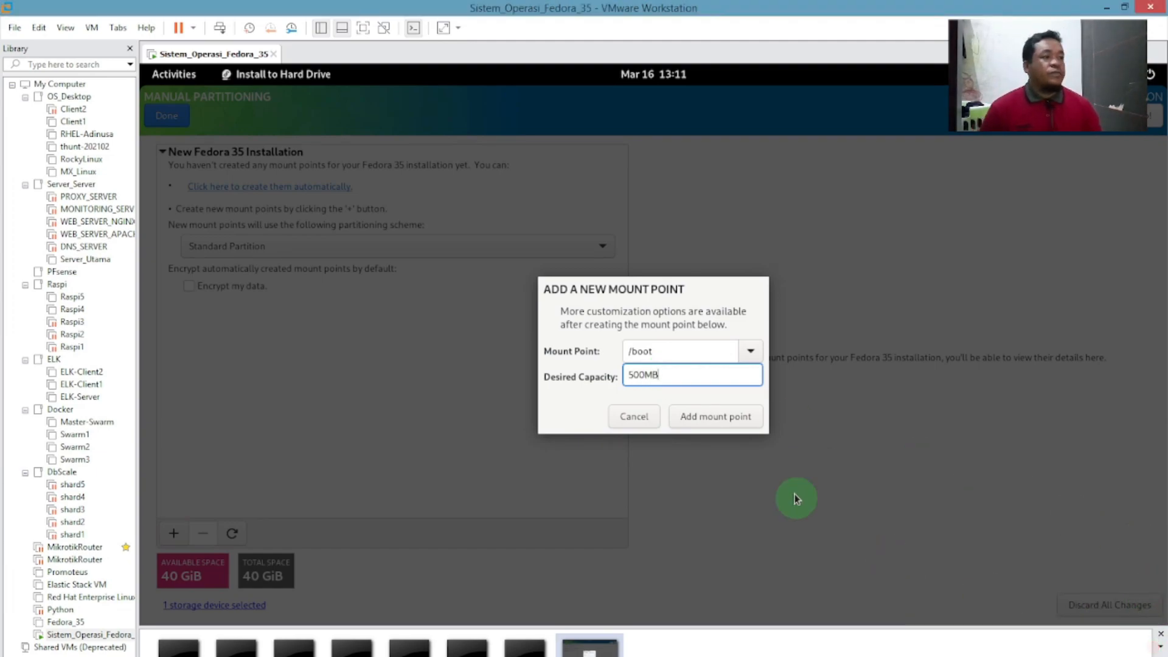
left_click(713, 417)
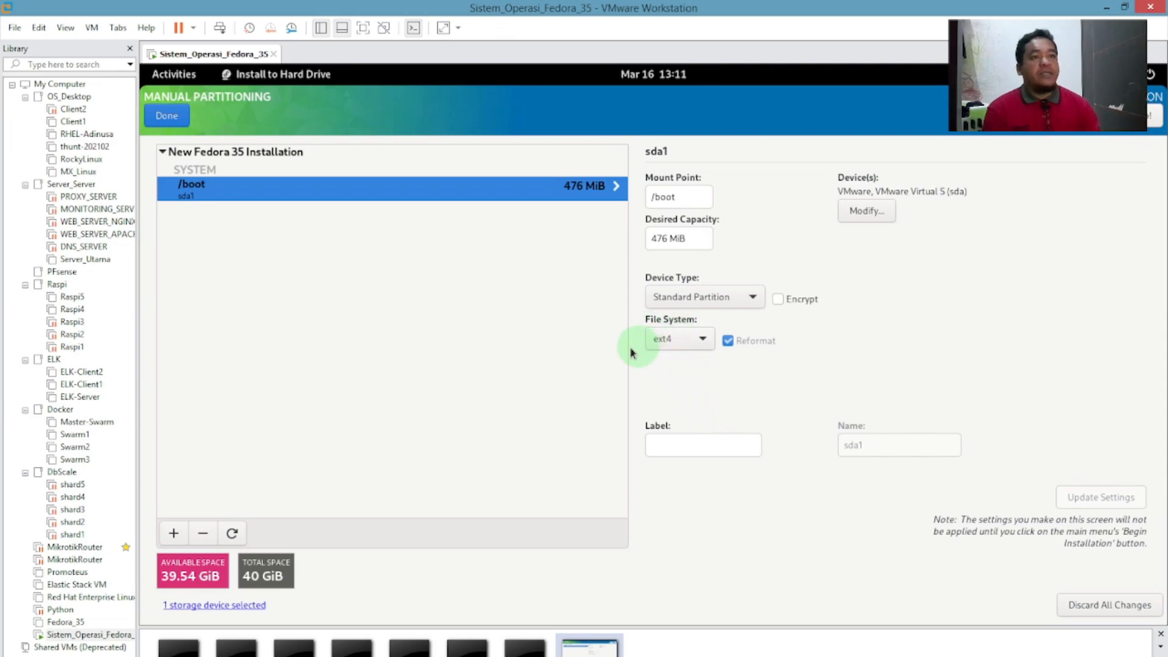
Add a swap mount point with a desired capacity of 4G.
left_click(174, 533)
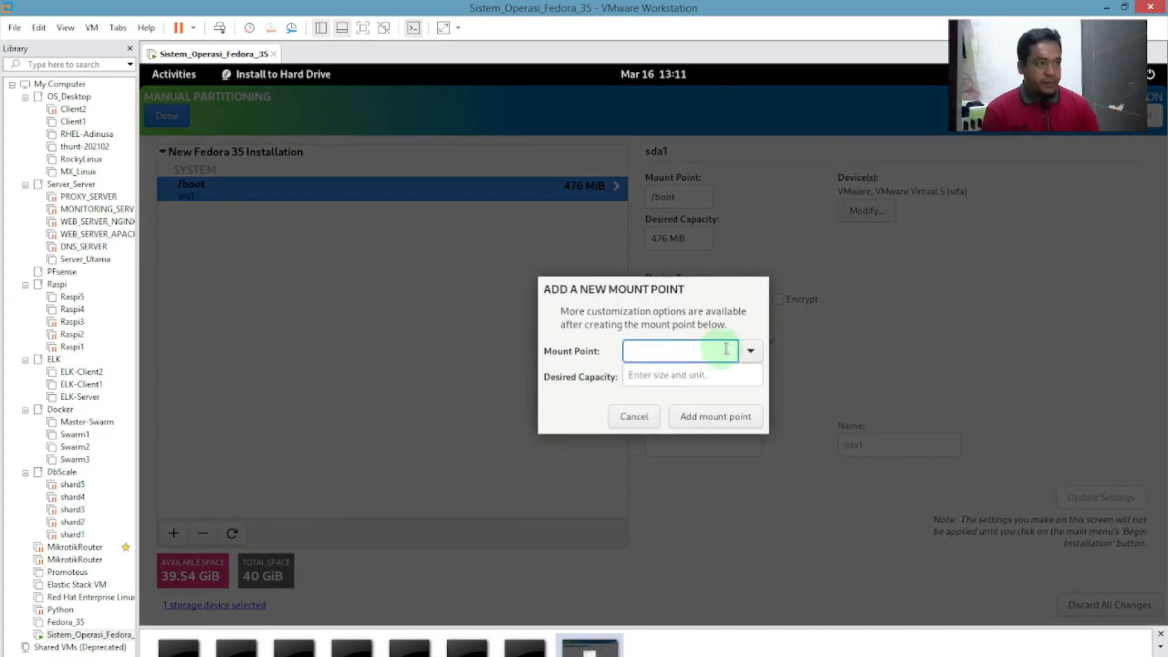
left_click(749, 351)
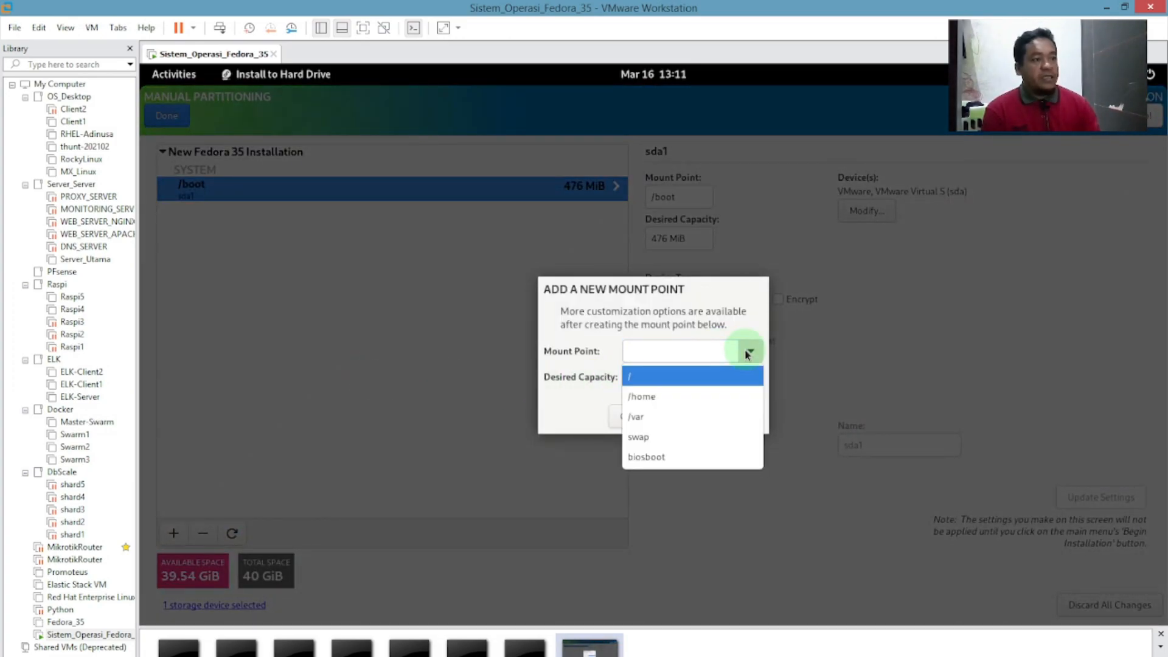
left_click(638, 437)
left_click(666, 371)
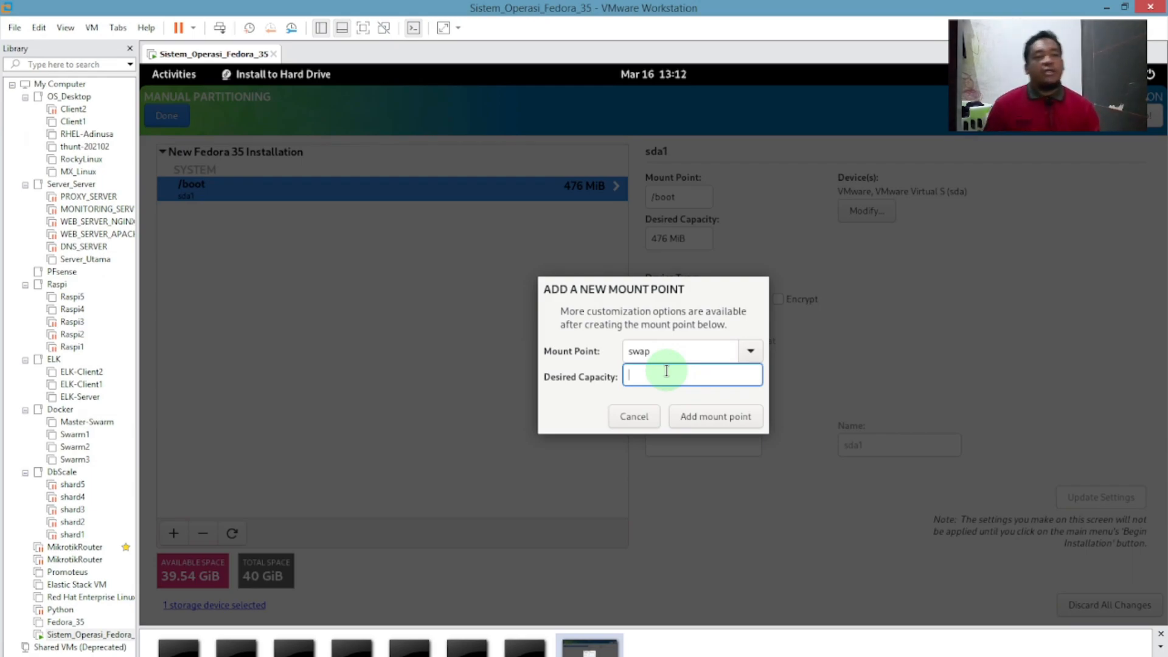
type("4")
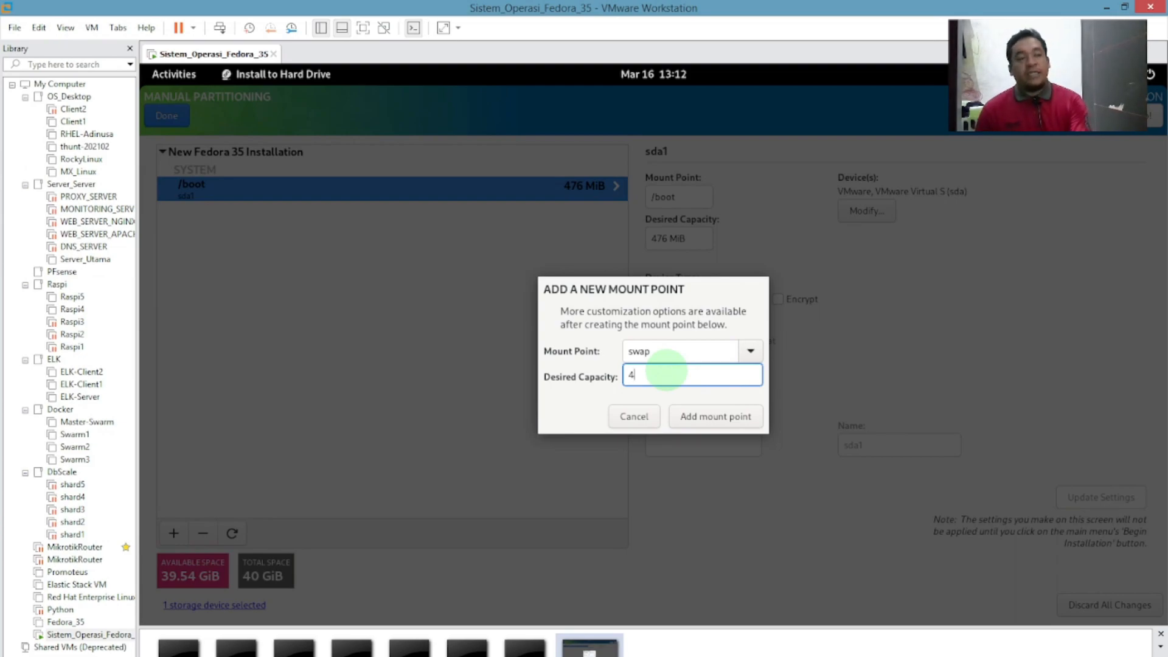
type("G")
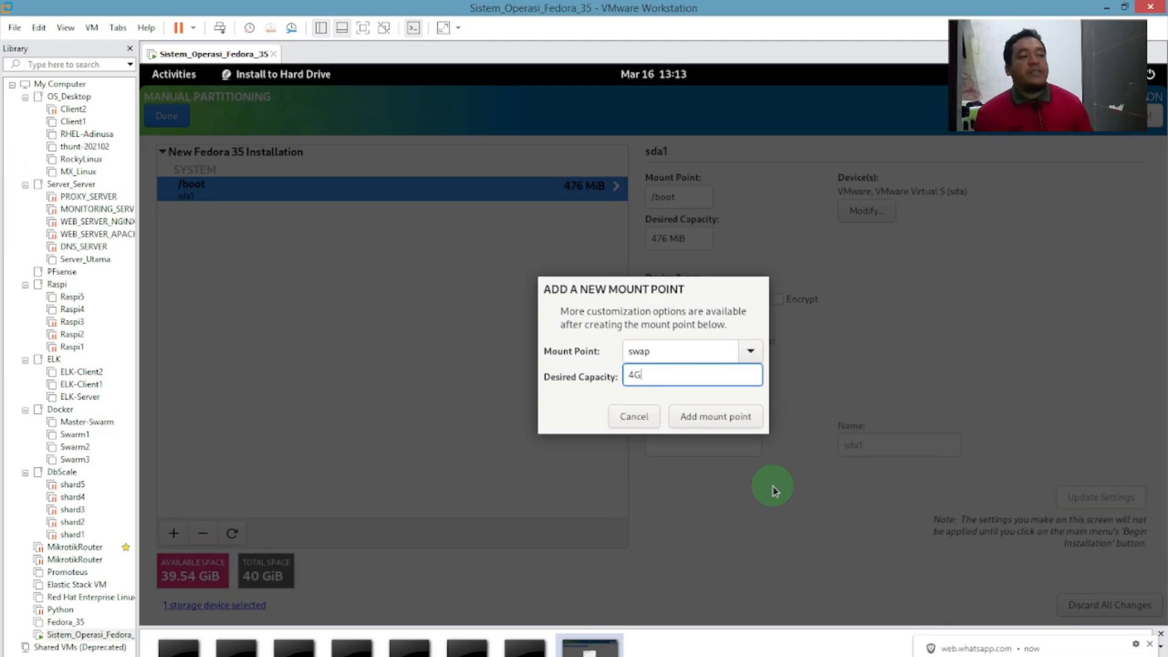
left_click(1149, 644)
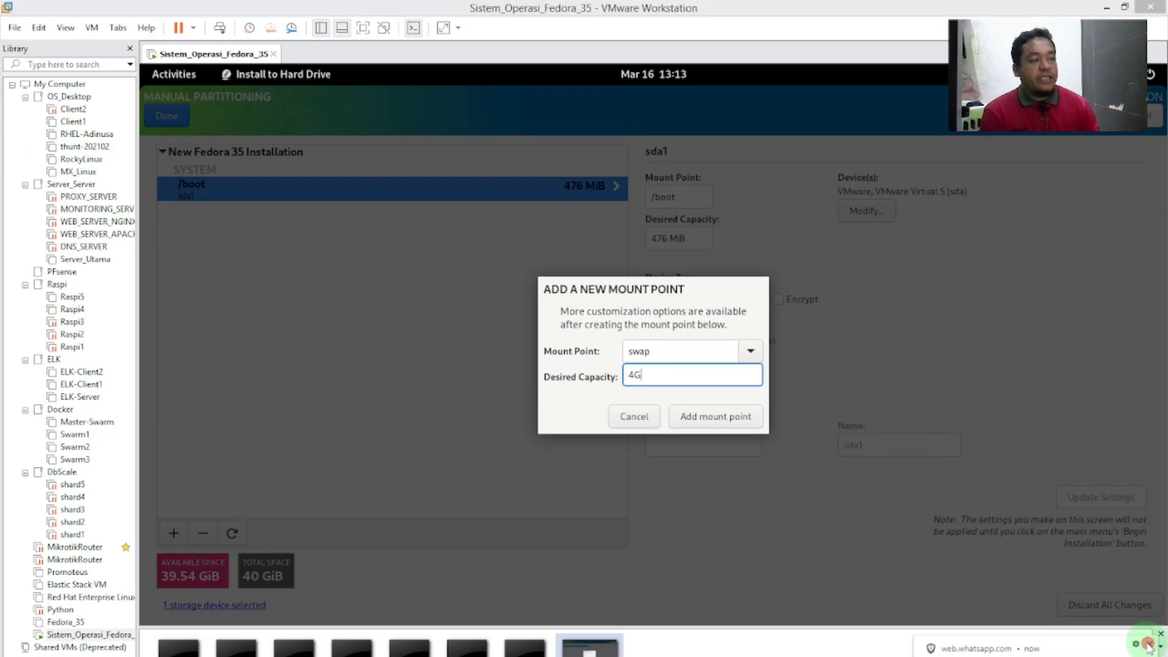
left_click(711, 416)
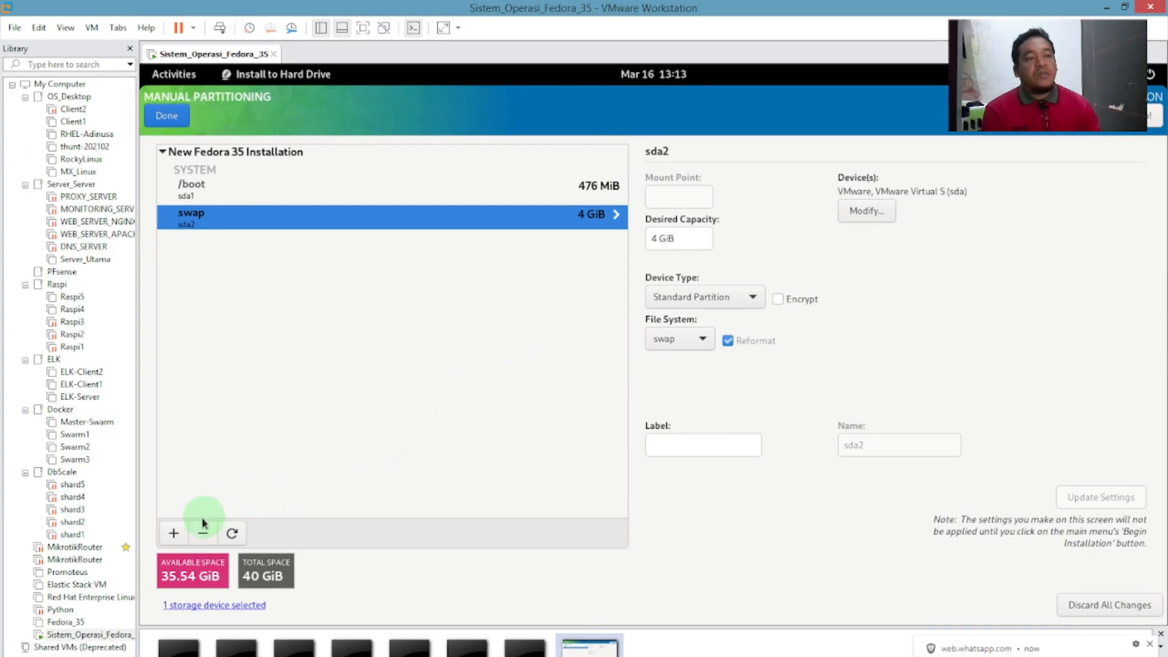
Add a root / mount point with a desired capacity of 35.54G.
left_click(174, 533)
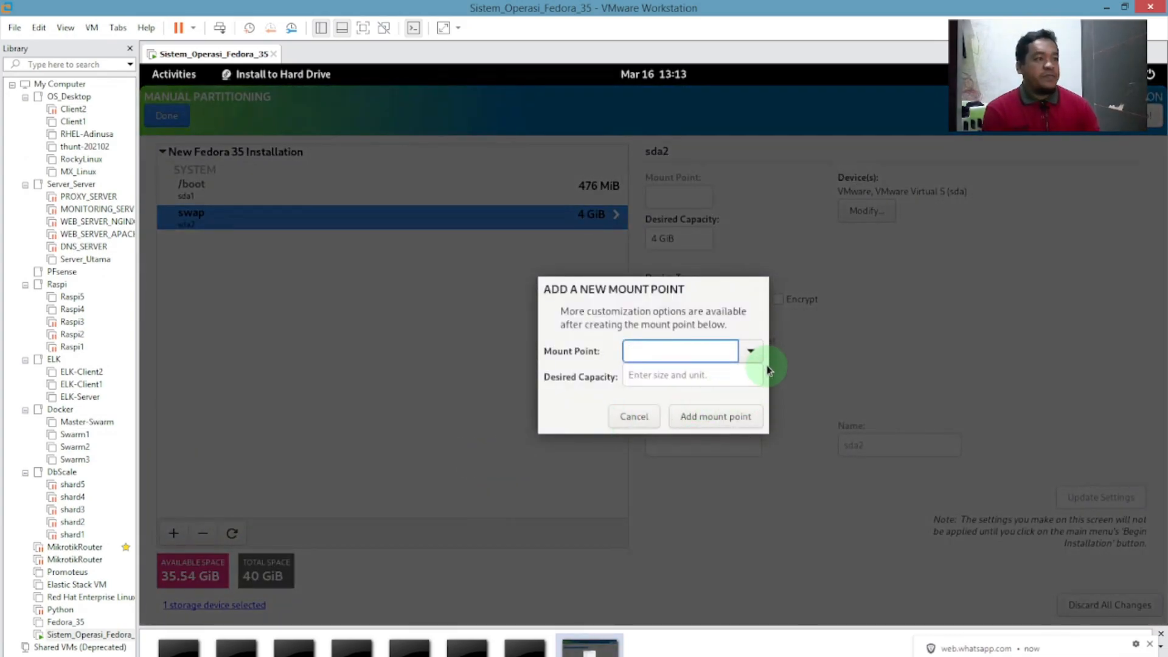
left_click(759, 358)
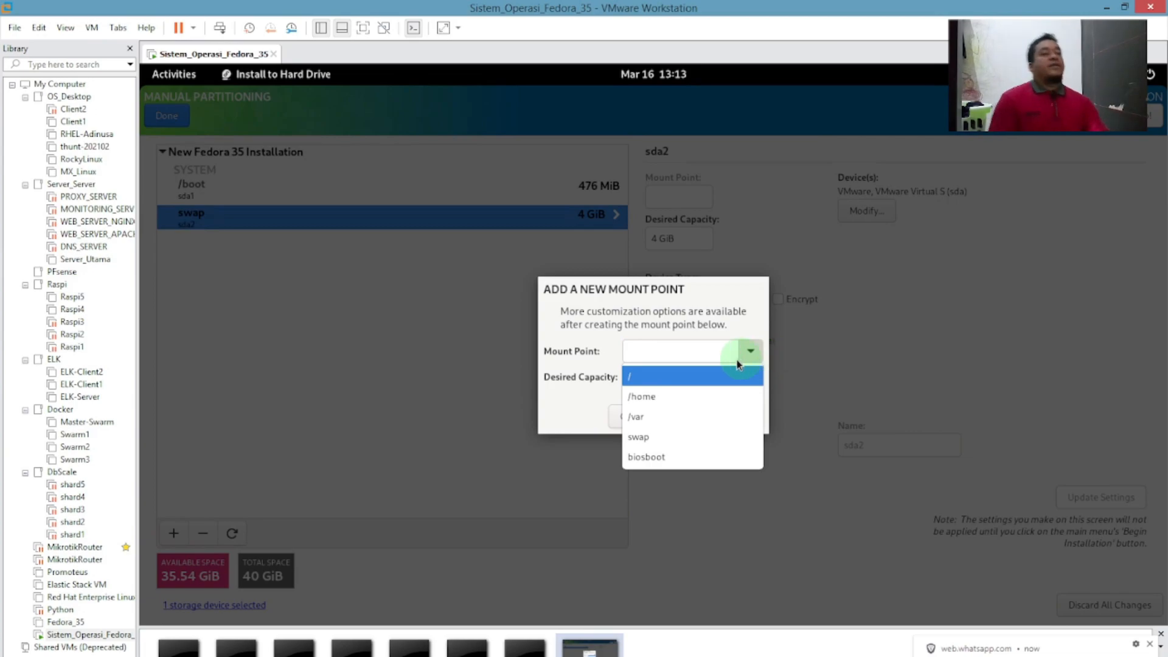
left_click(673, 375)
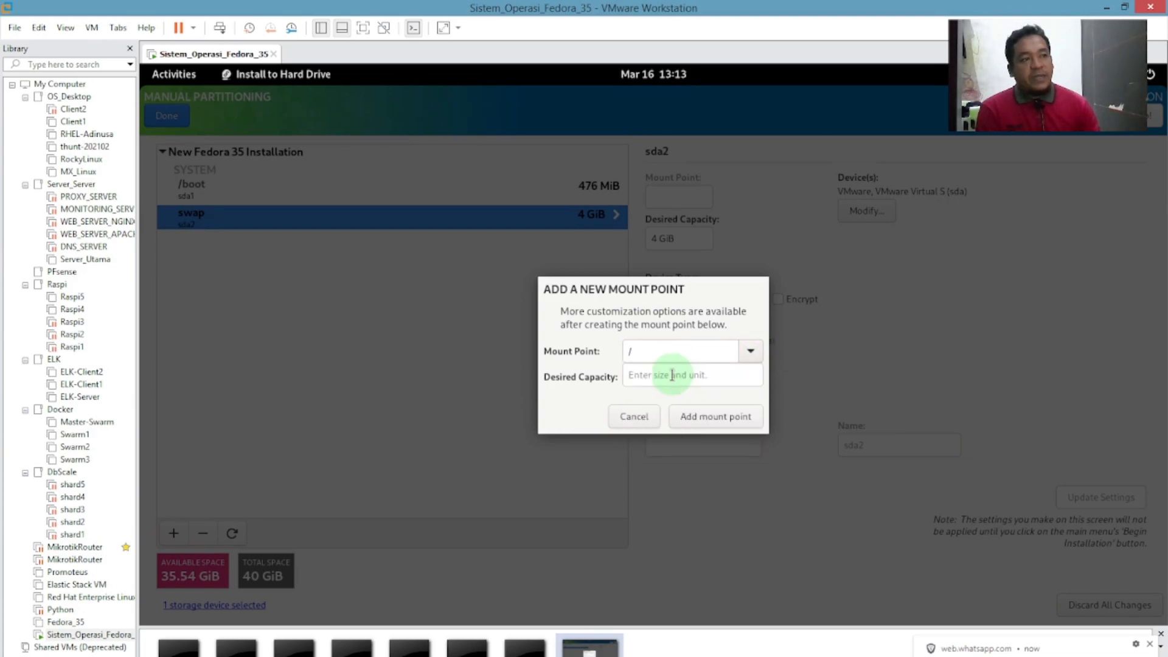
left_click(692, 374)
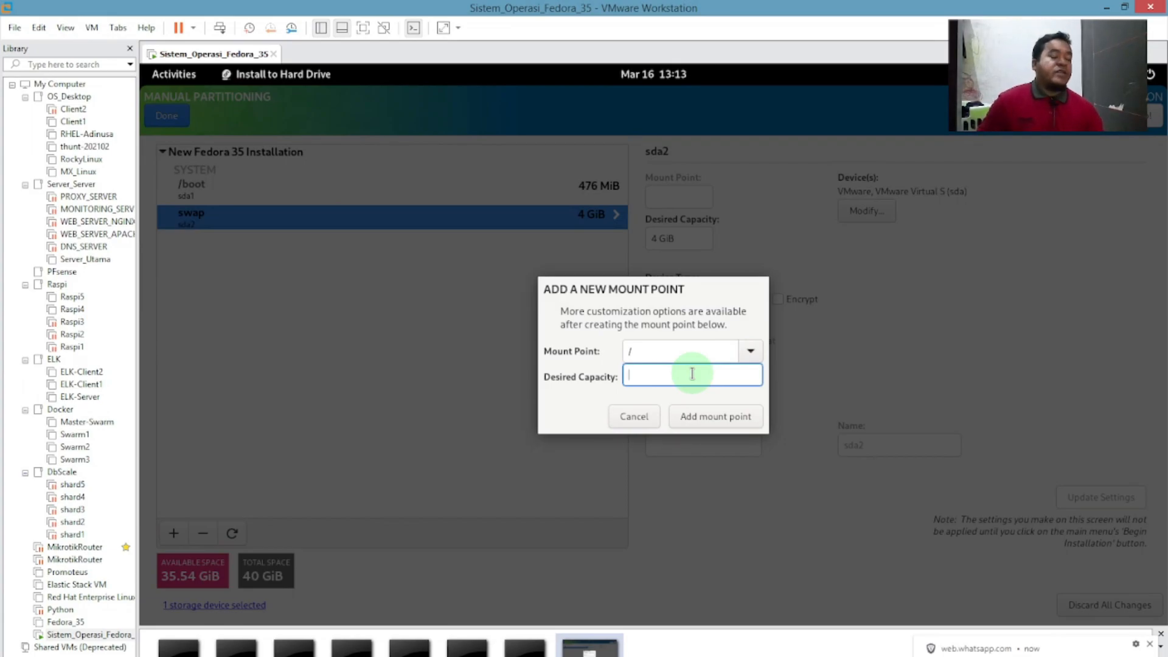
left_click(583, 495)
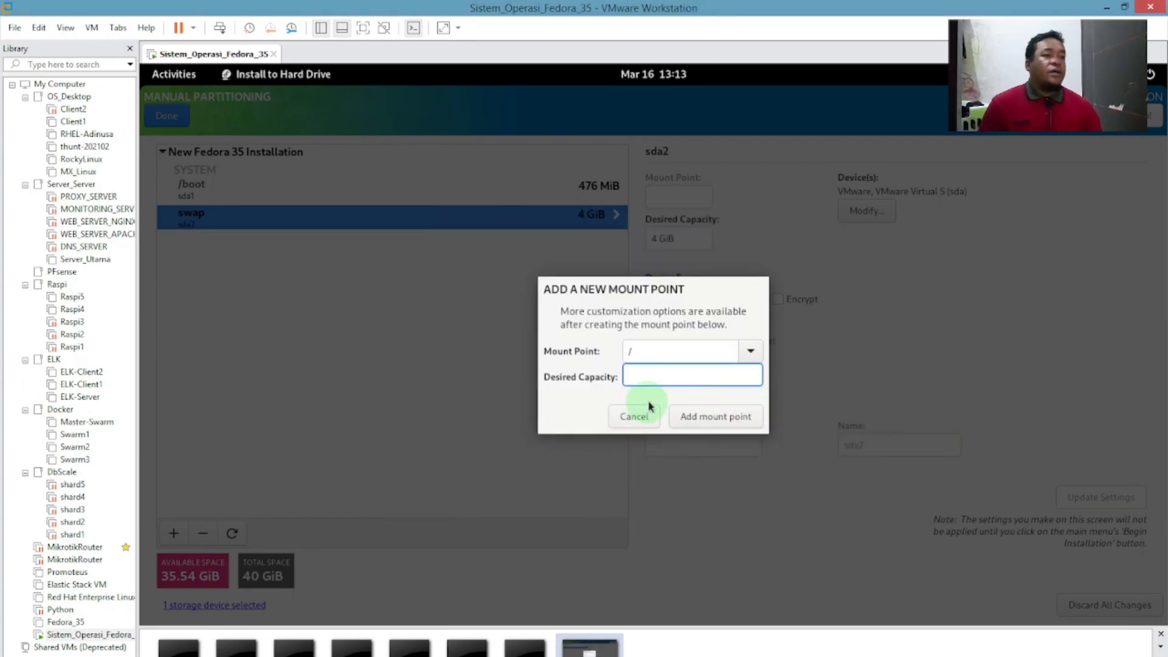
left_click(660, 348)
left_click(668, 372)
left_click(662, 350)
left_click(664, 369)
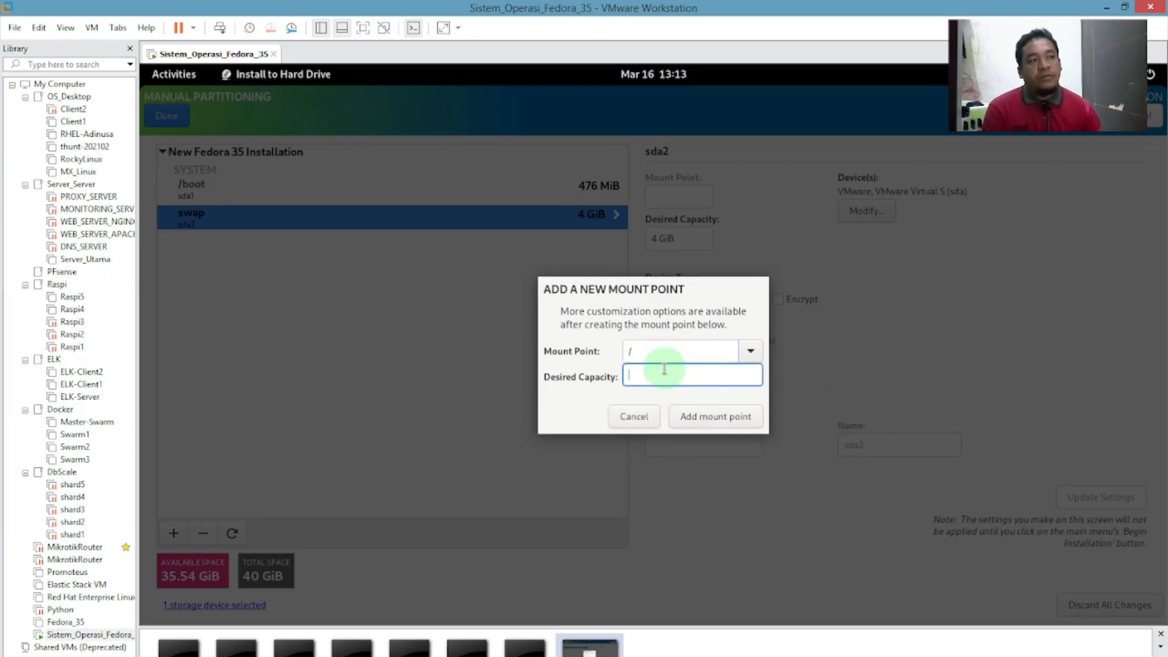
type("35.")
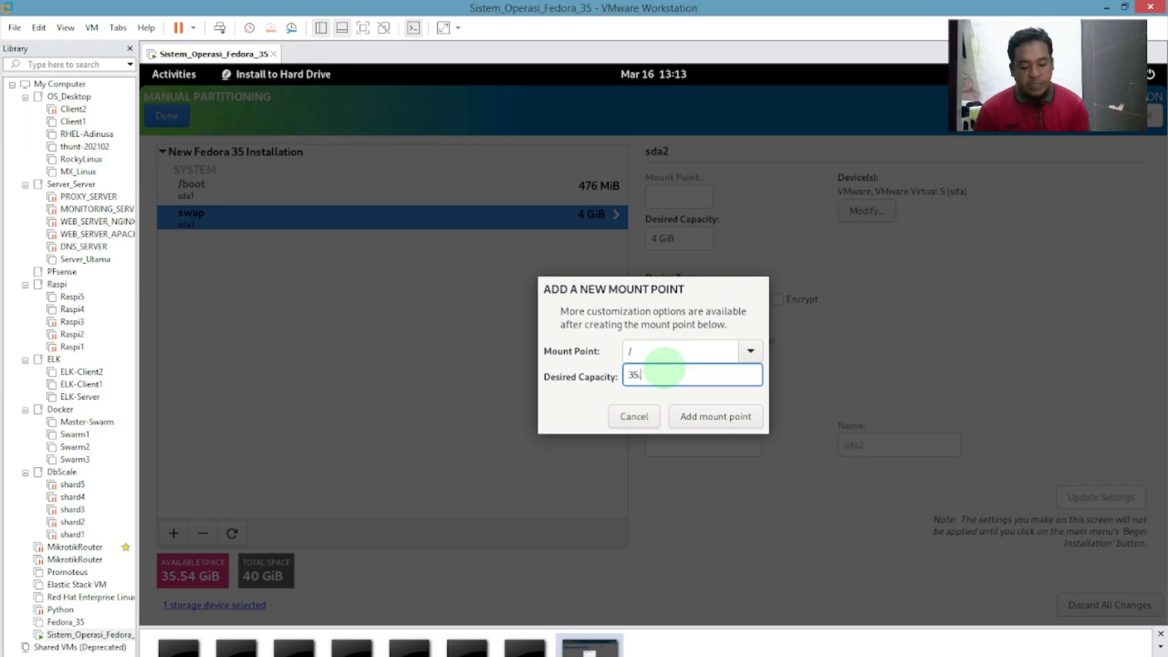
type("54")
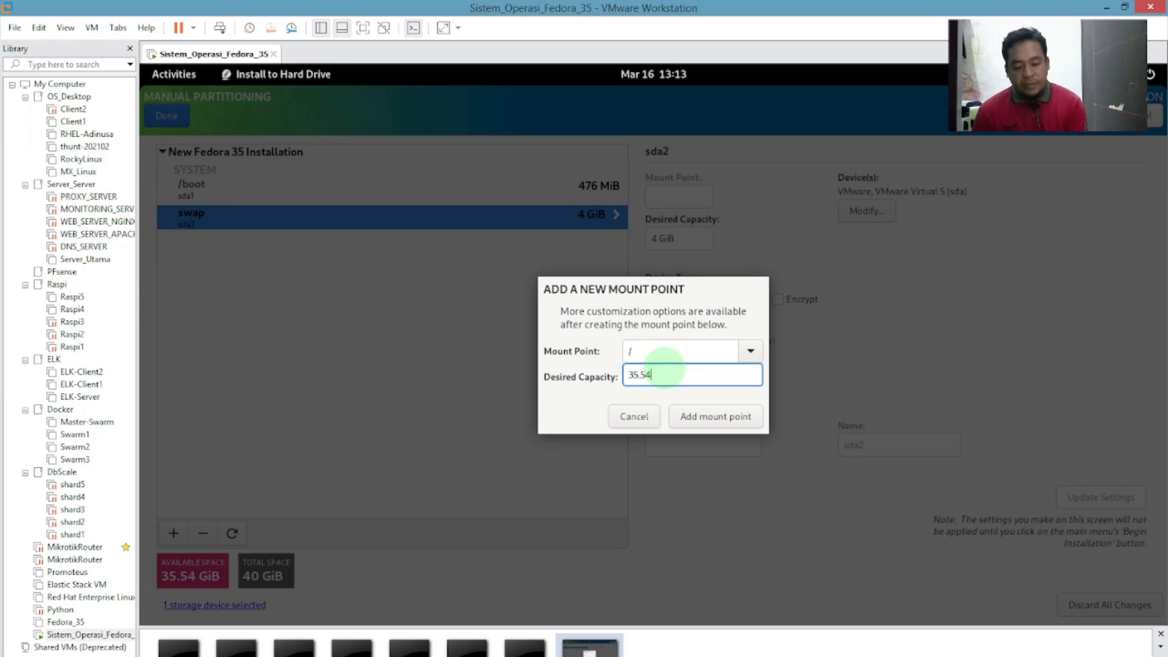
type("G")
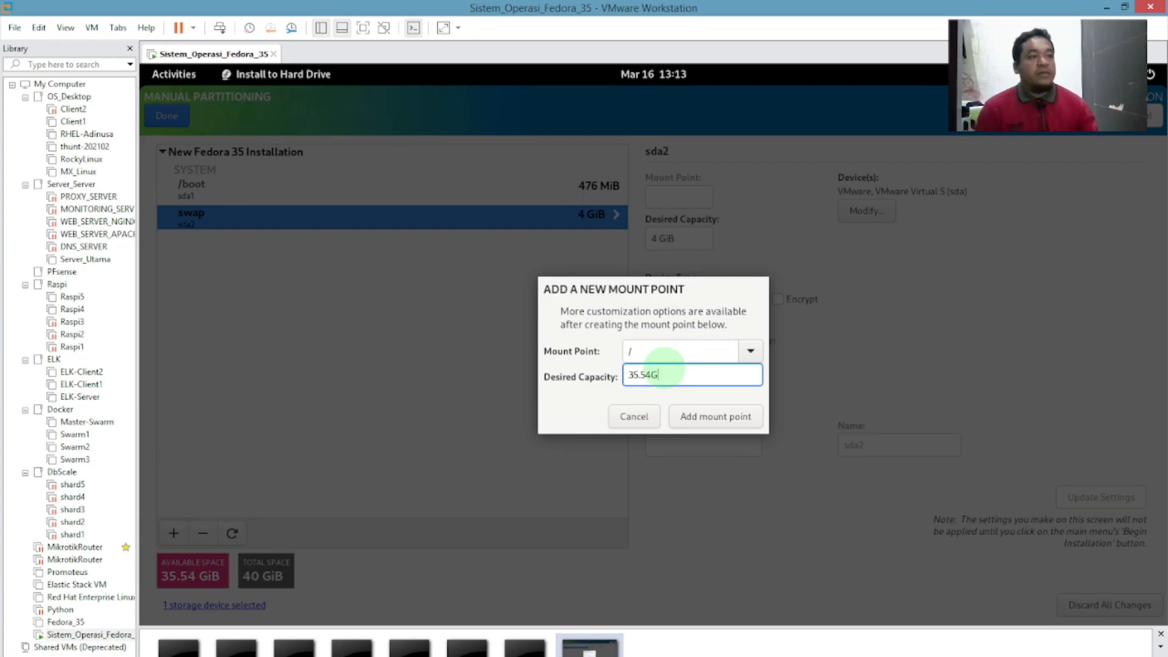
left_click(723, 421)
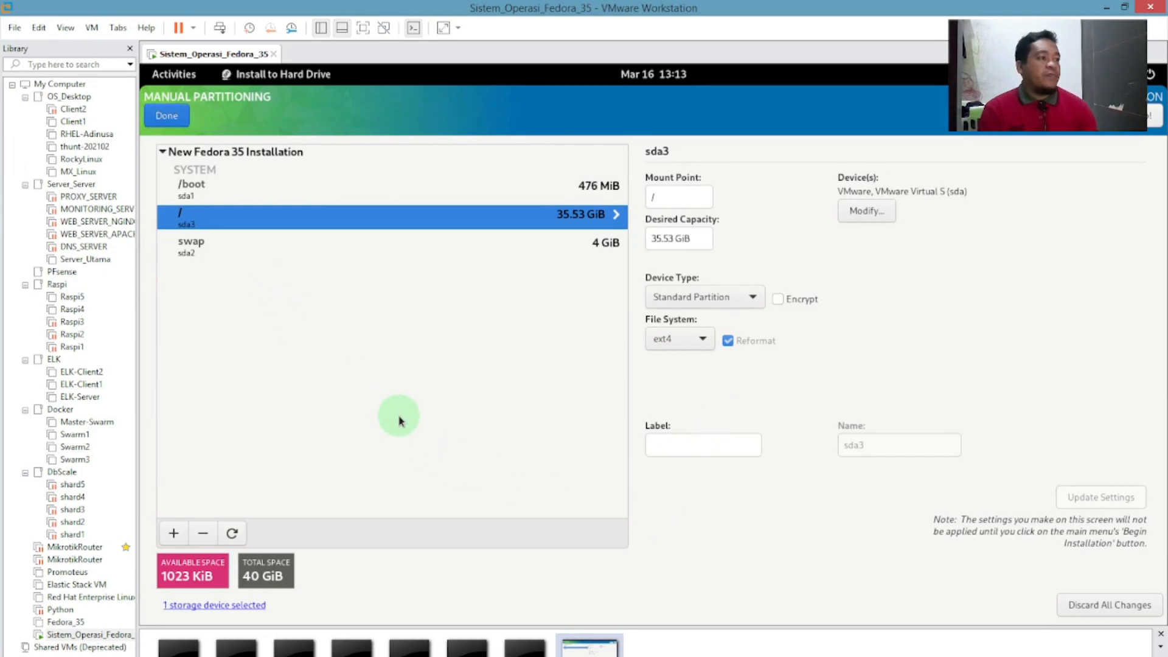
Review the /boot, root and swap partition details one by one.
left_click(220, 190)
left_click(214, 216)
left_click(223, 188)
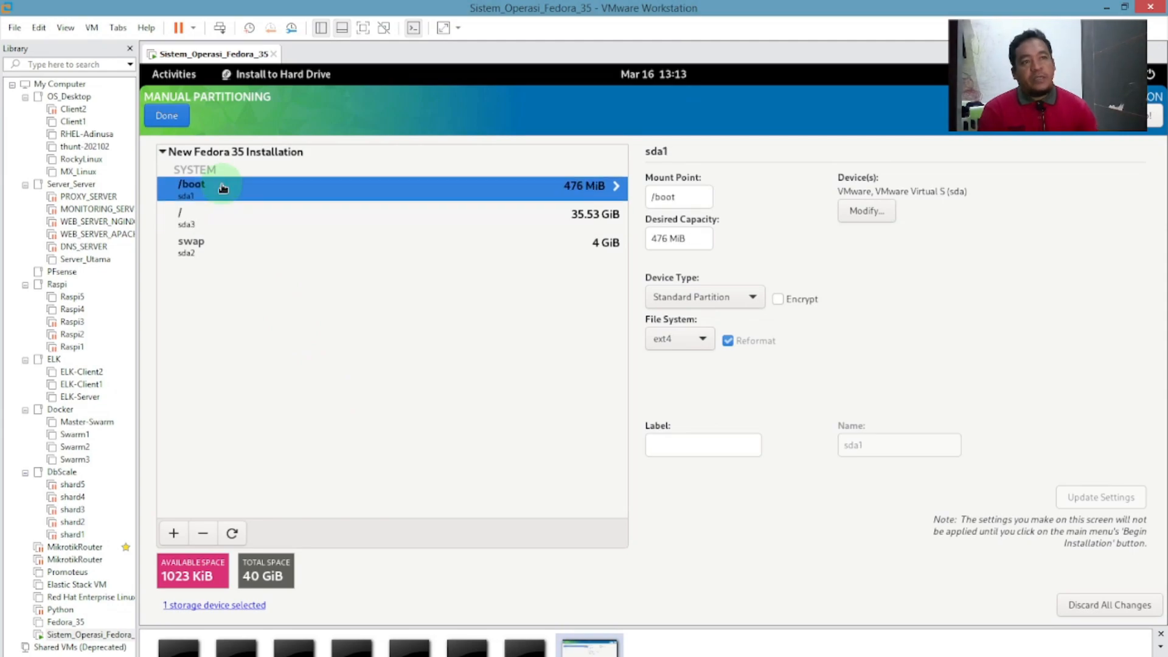
left_click(230, 220)
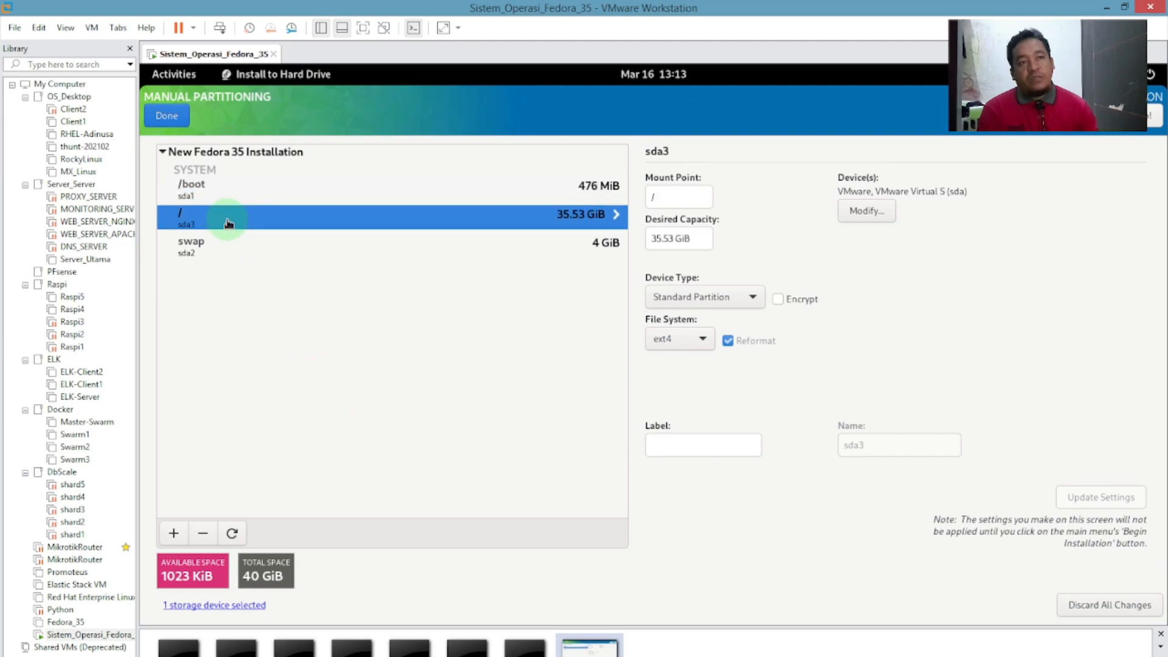
left_click(224, 248)
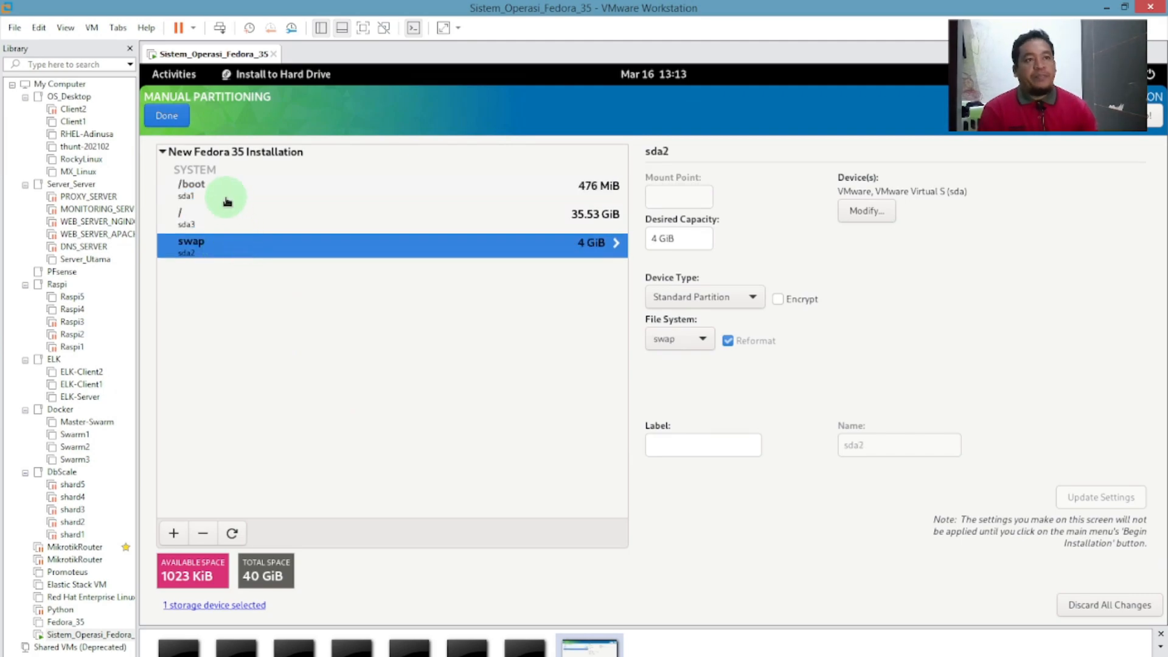
left_click(208, 212)
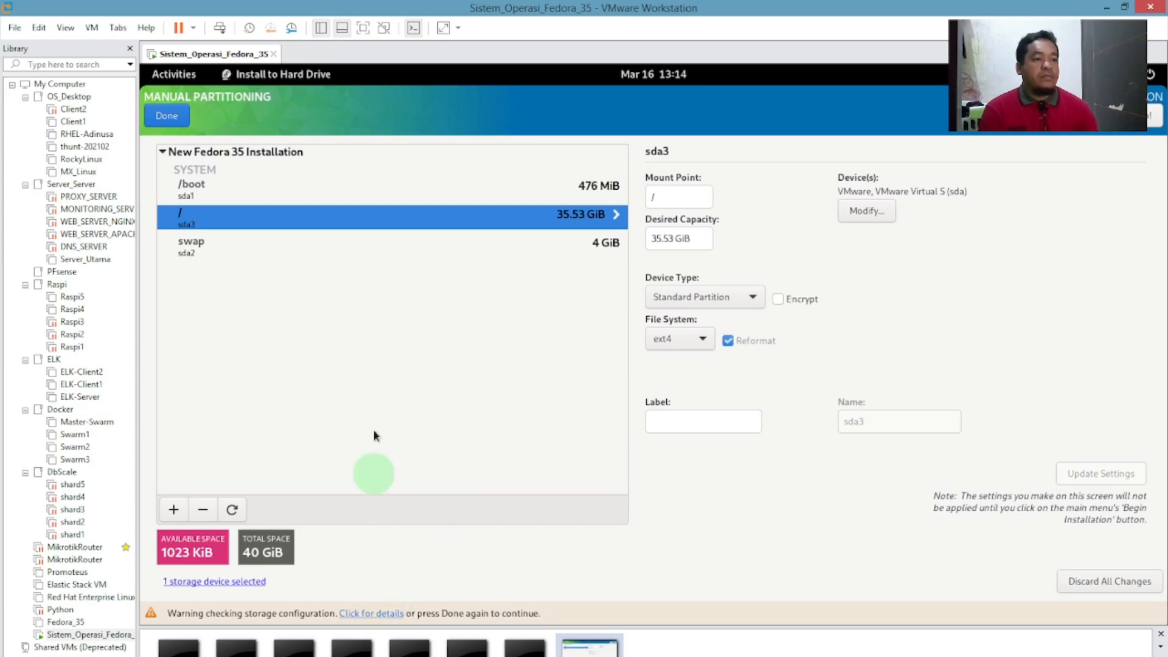
Finish partitioning and accept the eight pending disk changes: MSDOS partition table, ext4 formats and swap.
left_click(182, 117)
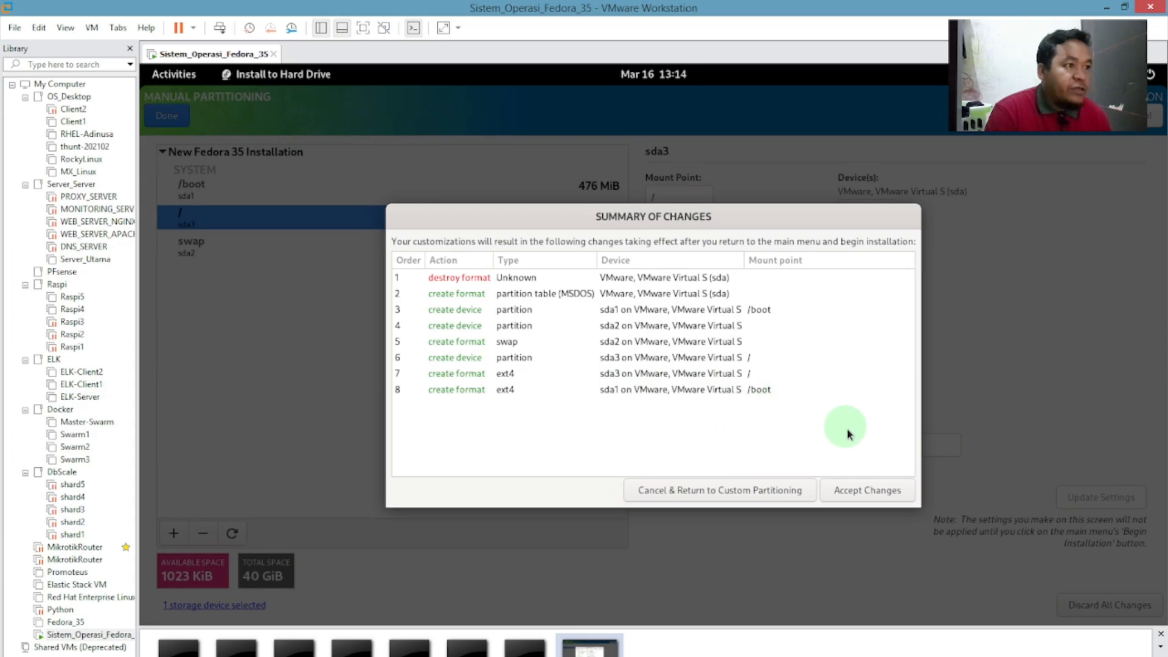
left_click(882, 491)
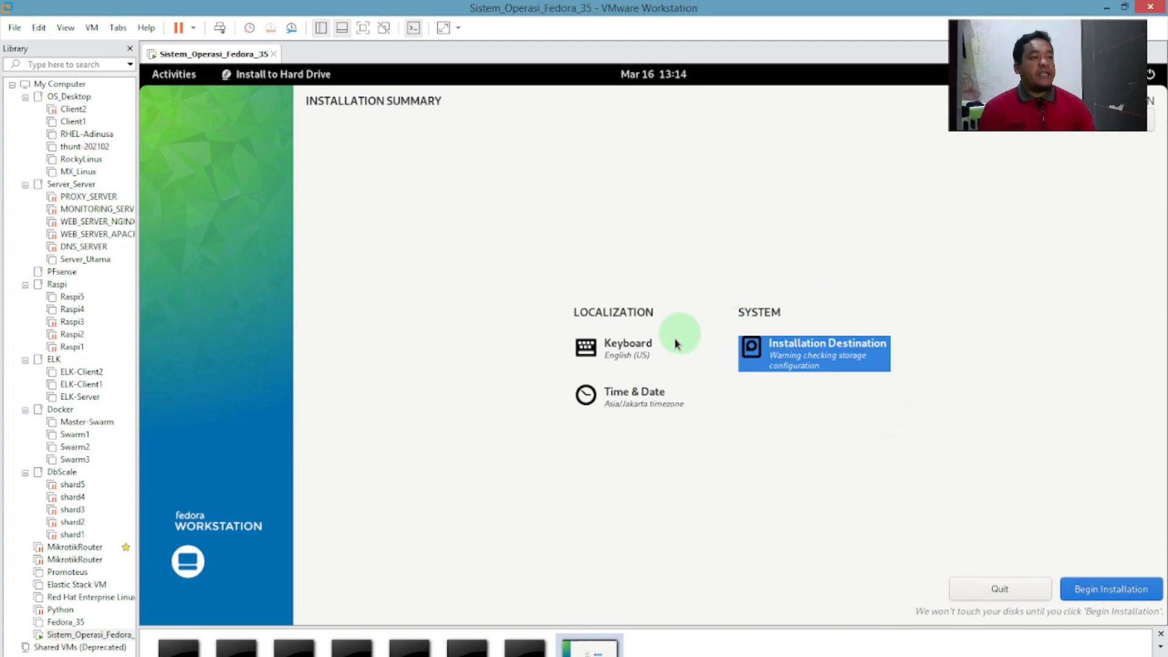
Revisit Keyboard and Installation Destination, then reconfirm partitioning past the storage warning and accept the changes.
left_click(650, 353)
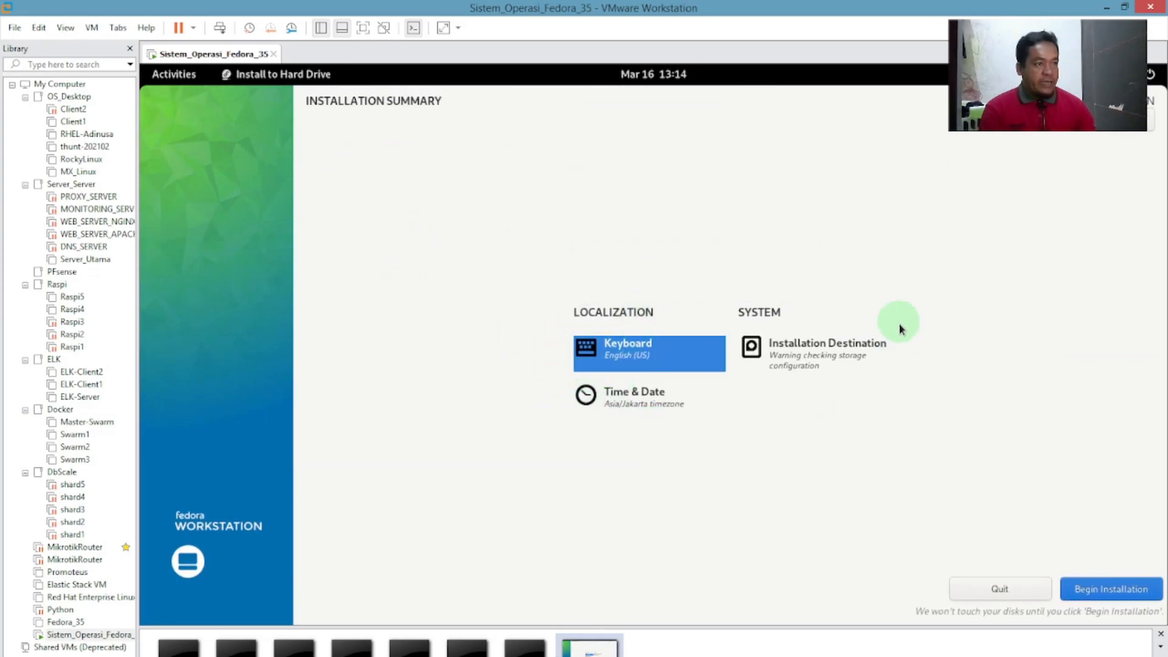
left_click(824, 346)
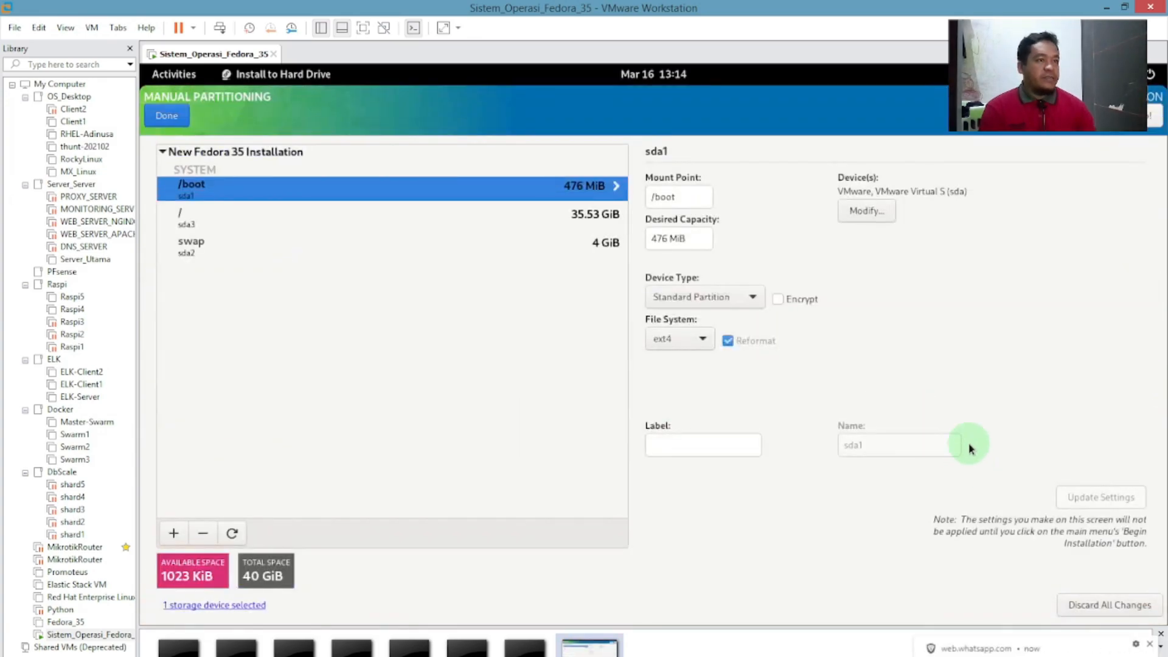
left_click(167, 116)
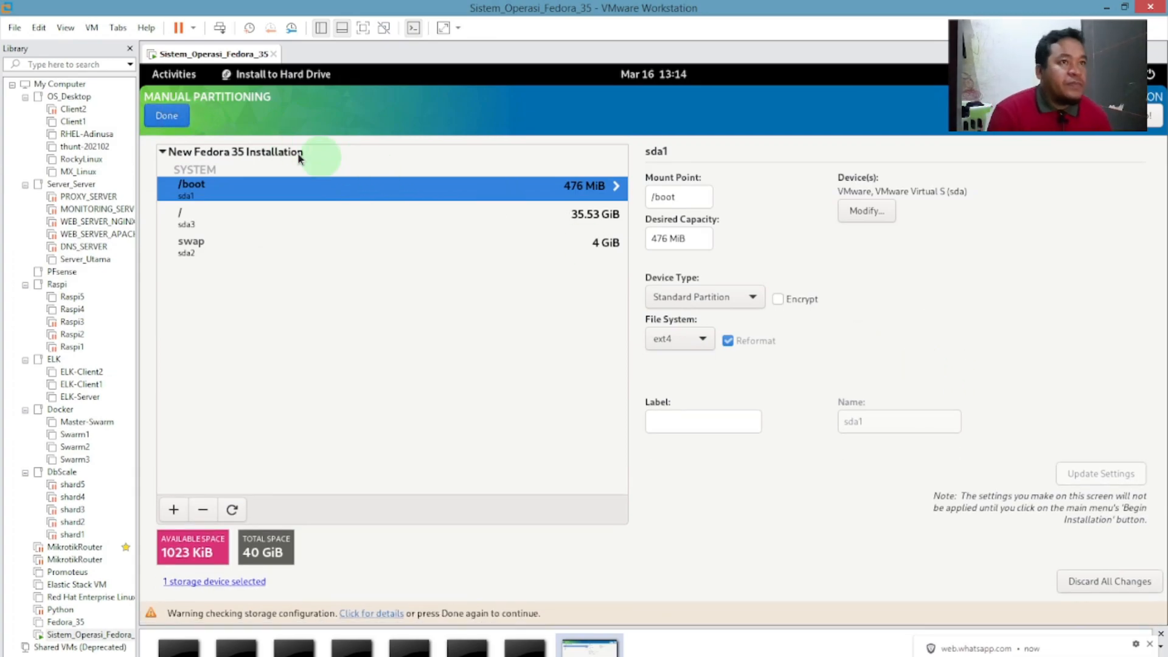
left_click(165, 118)
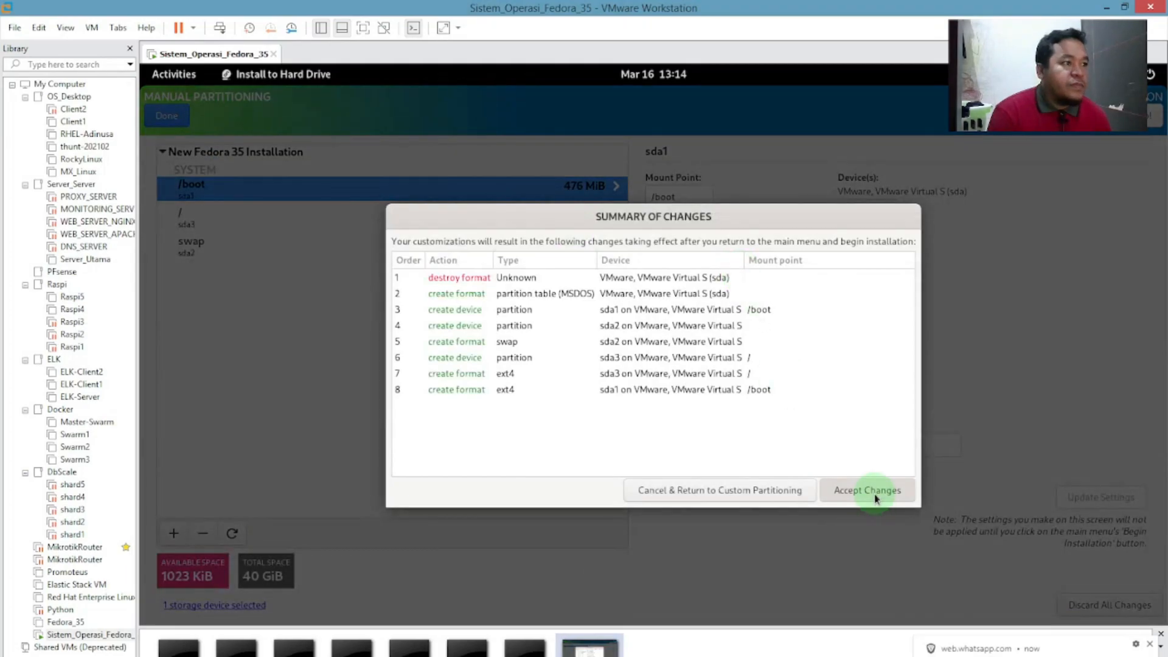
left_click(876, 494)
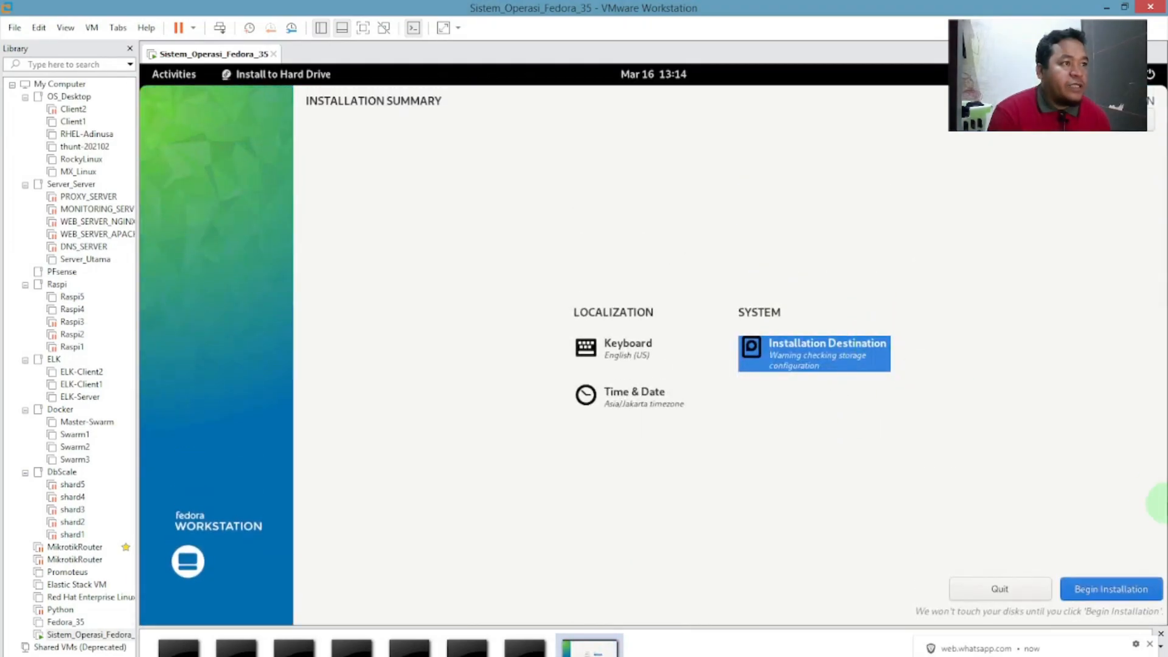
Begin installing Fedora 35 to the virtual disk.
left_click(1113, 590)
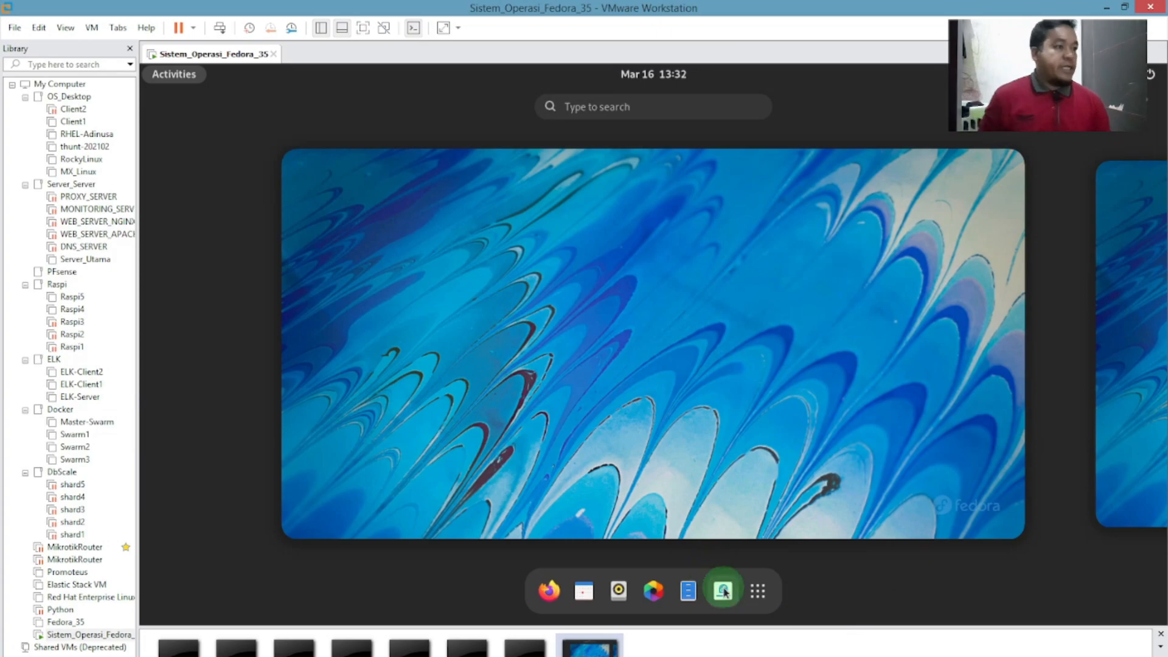
Leave Activities and restart the Fedora guest through the system menu's Power Off / Log Out > Restart.
left_click(995, 274)
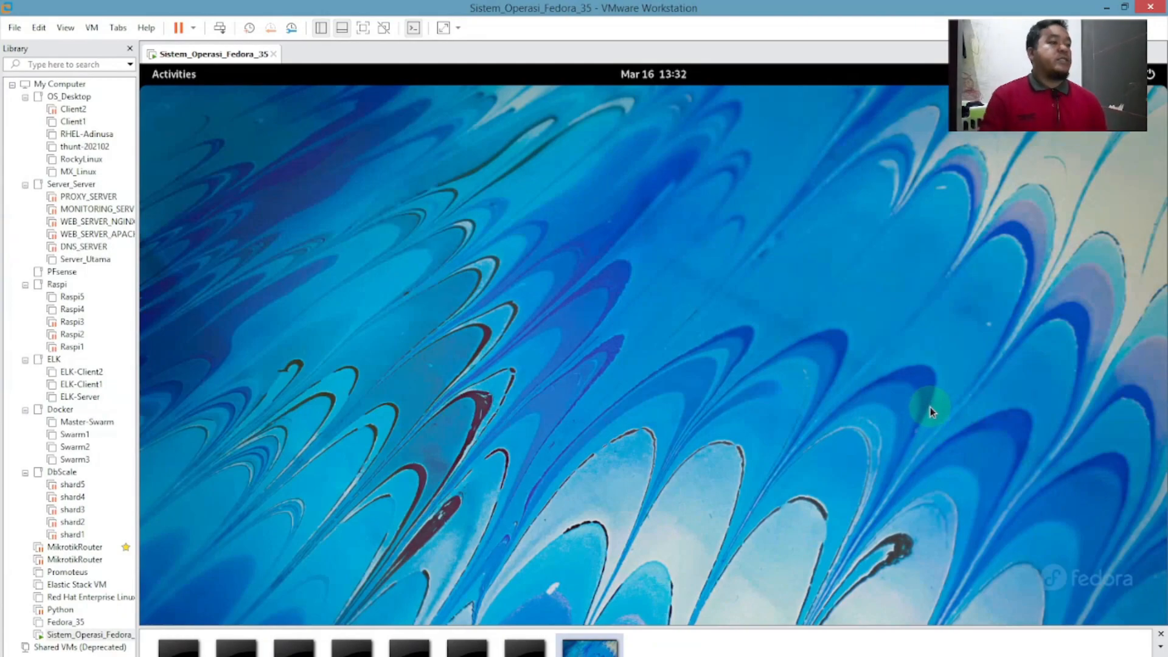
left_click(1159, 77)
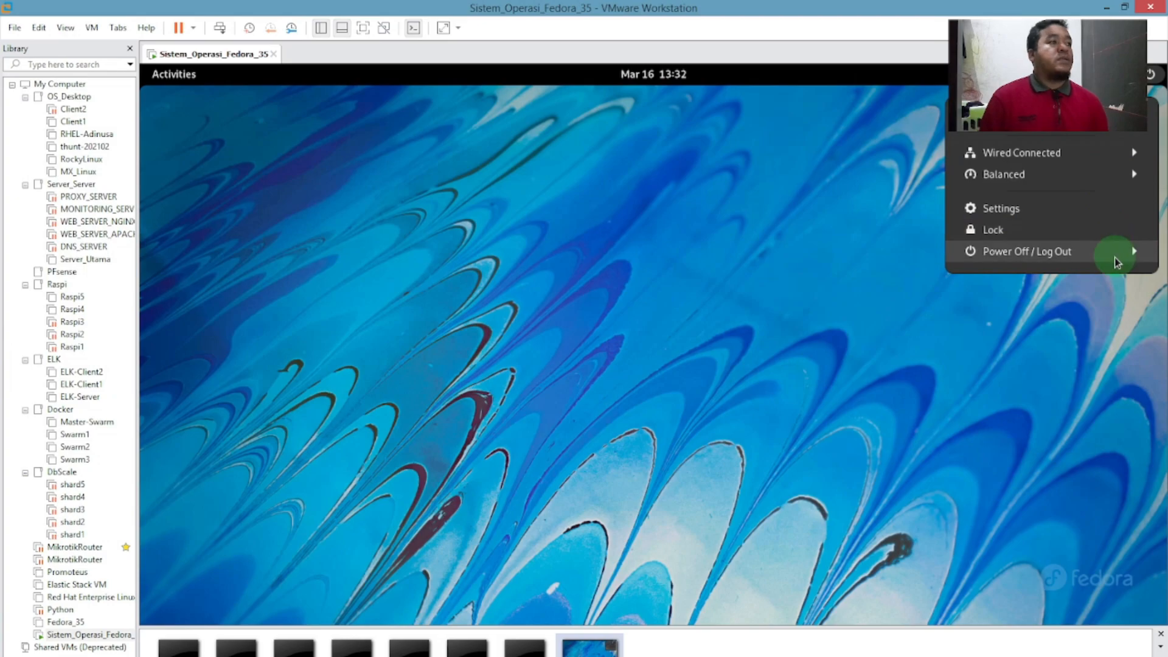
left_click(1115, 258)
left_click(1042, 298)
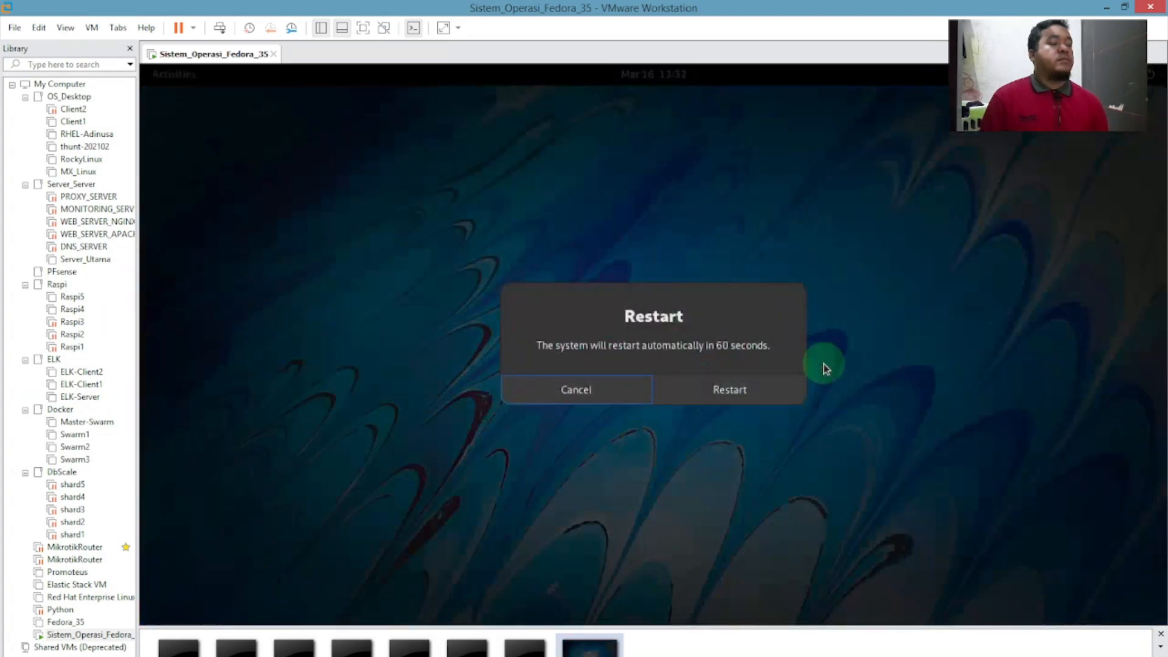
left_click(711, 391)
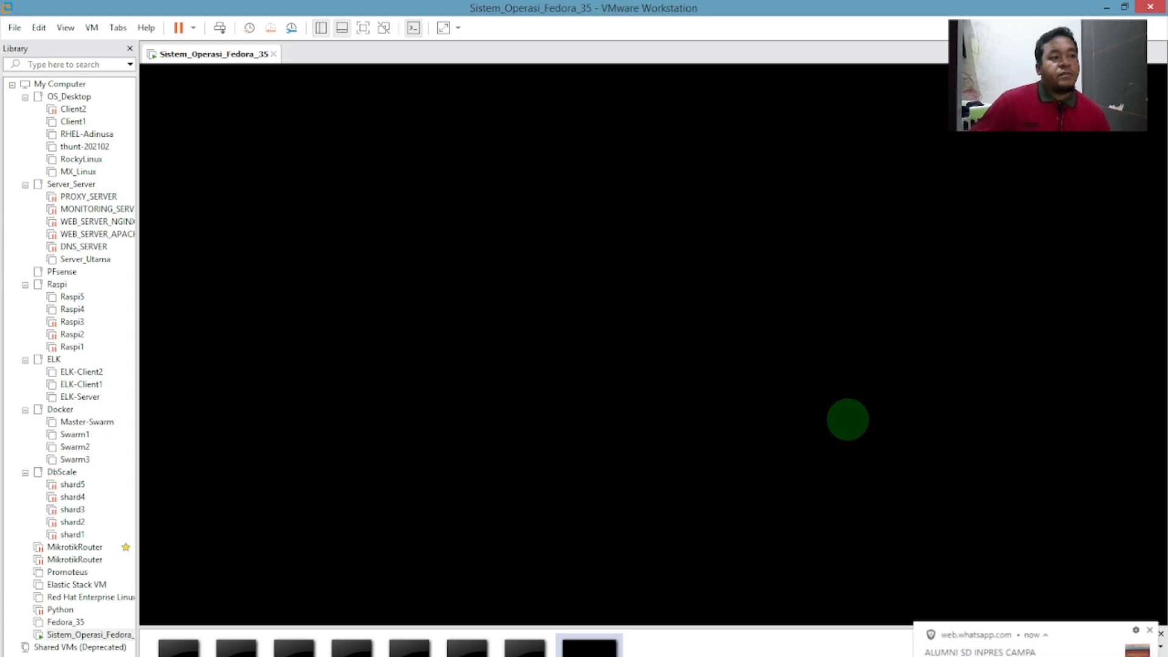
Dismiss the WhatsApp chat notification while the Fedora guest reboots.
left_click(1149, 629)
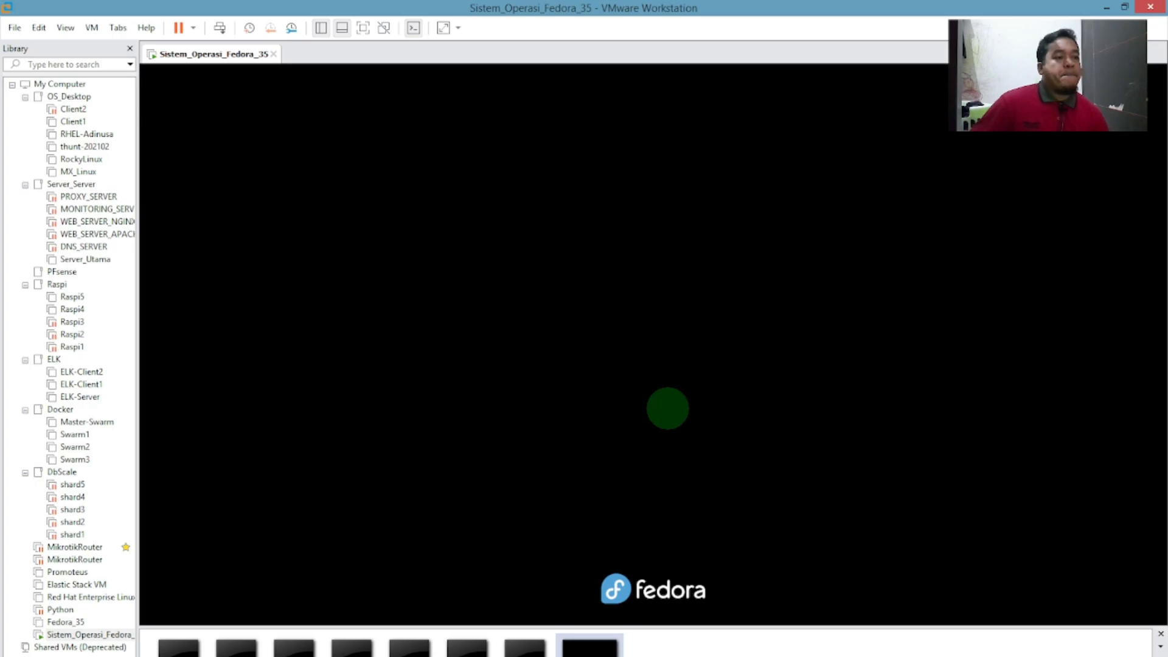
Check the OBS Studio recording, then return to the VMware Workstation window.
left_click(388, 656)
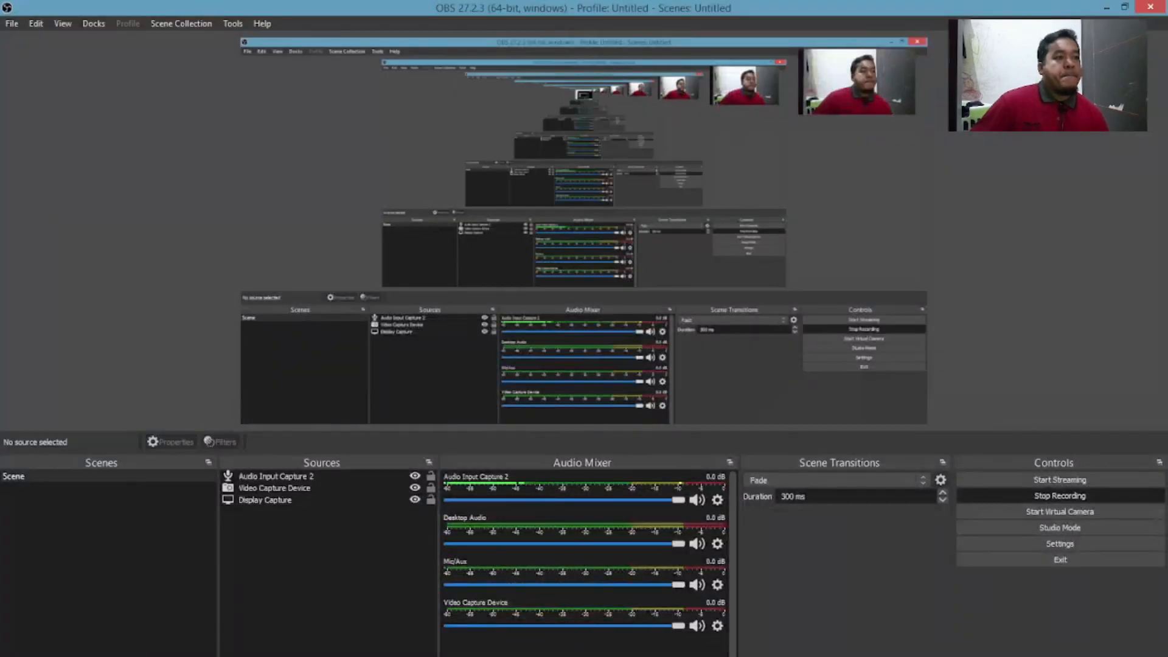
left_click(390, 656)
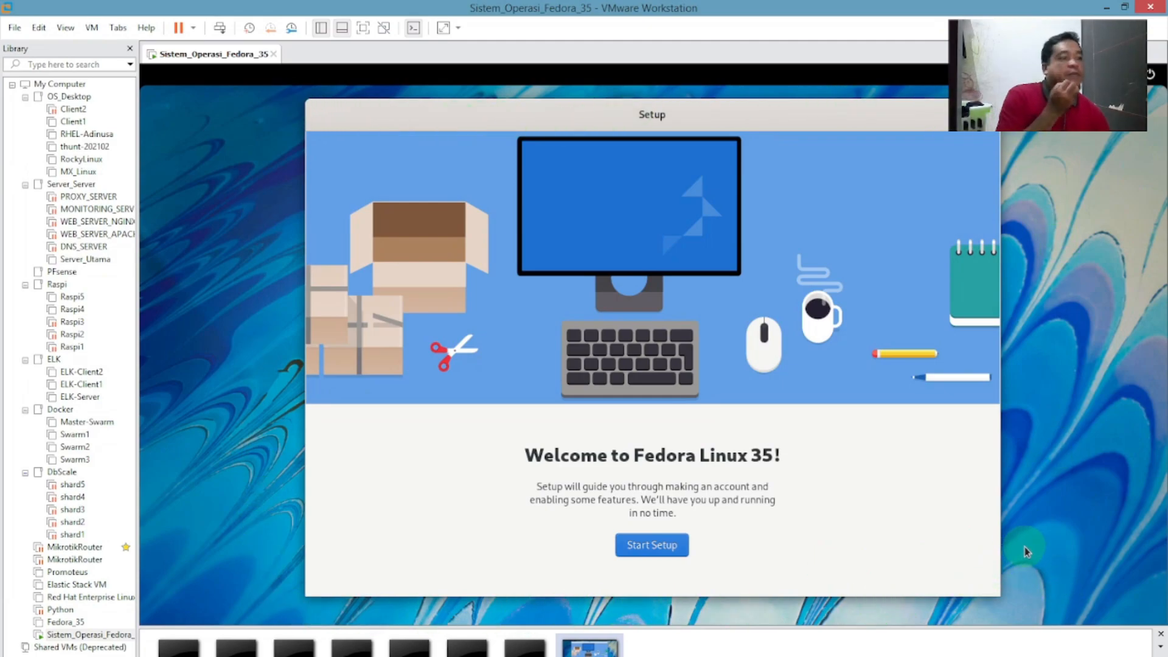
Start Fedora's first-boot setup and pass Privacy with Location Services and Problem Reporting left on.
left_click(663, 555)
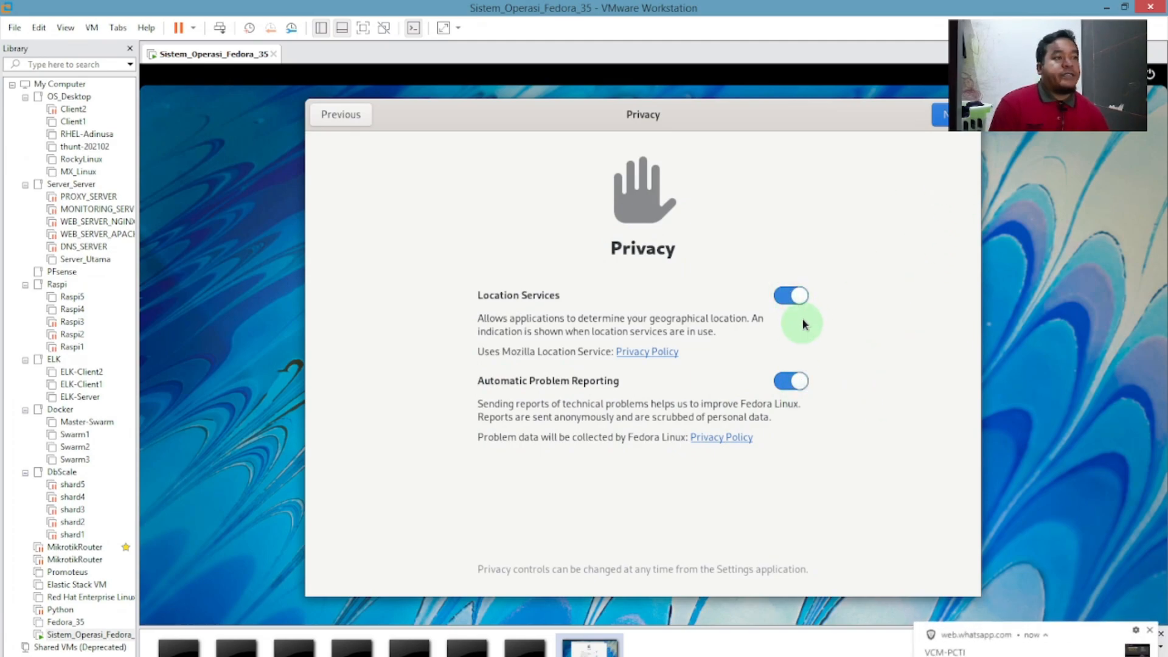
left_click(1149, 631)
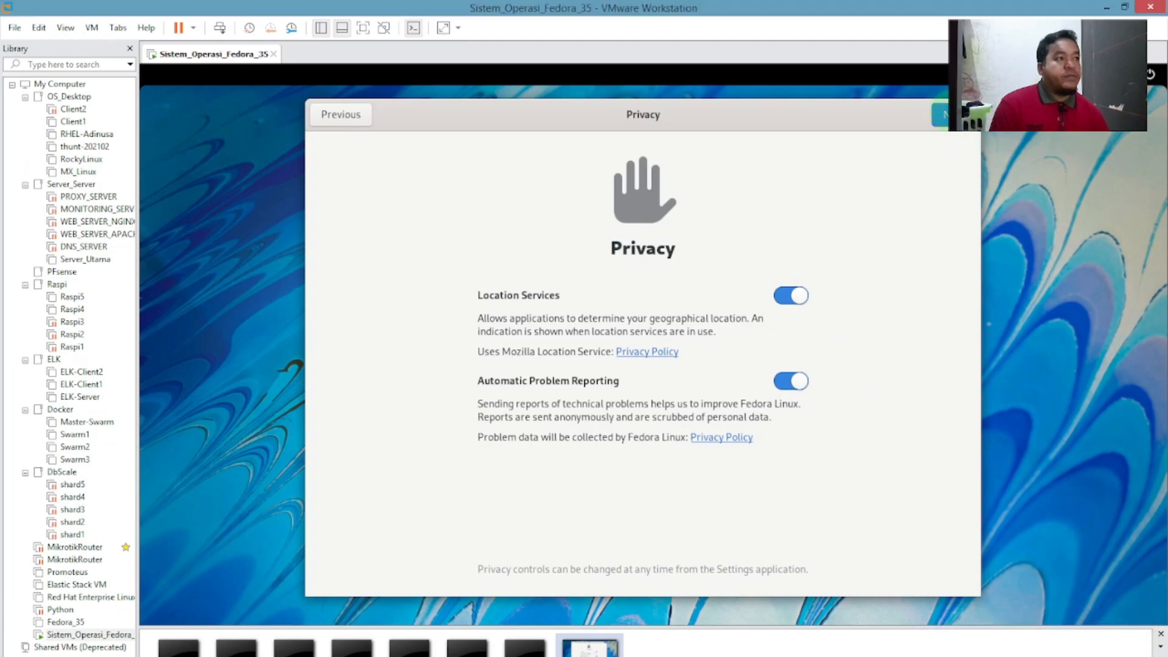
left_click(942, 114)
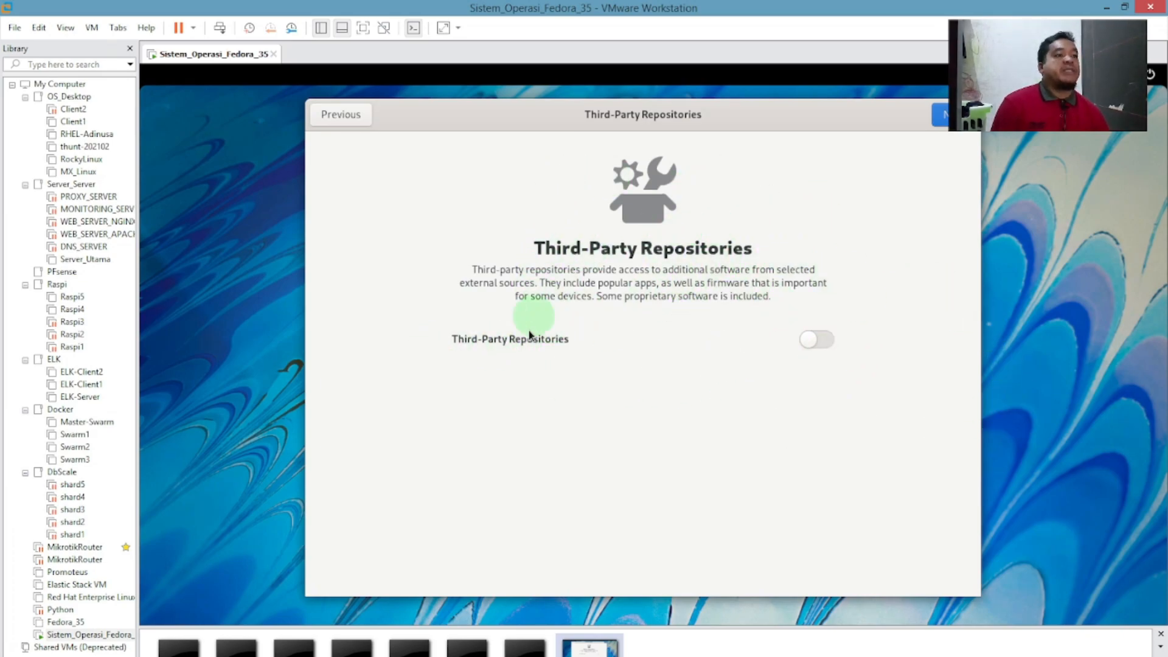
Continue past Third-Party Repositories without enabling them.
left_click(949, 121)
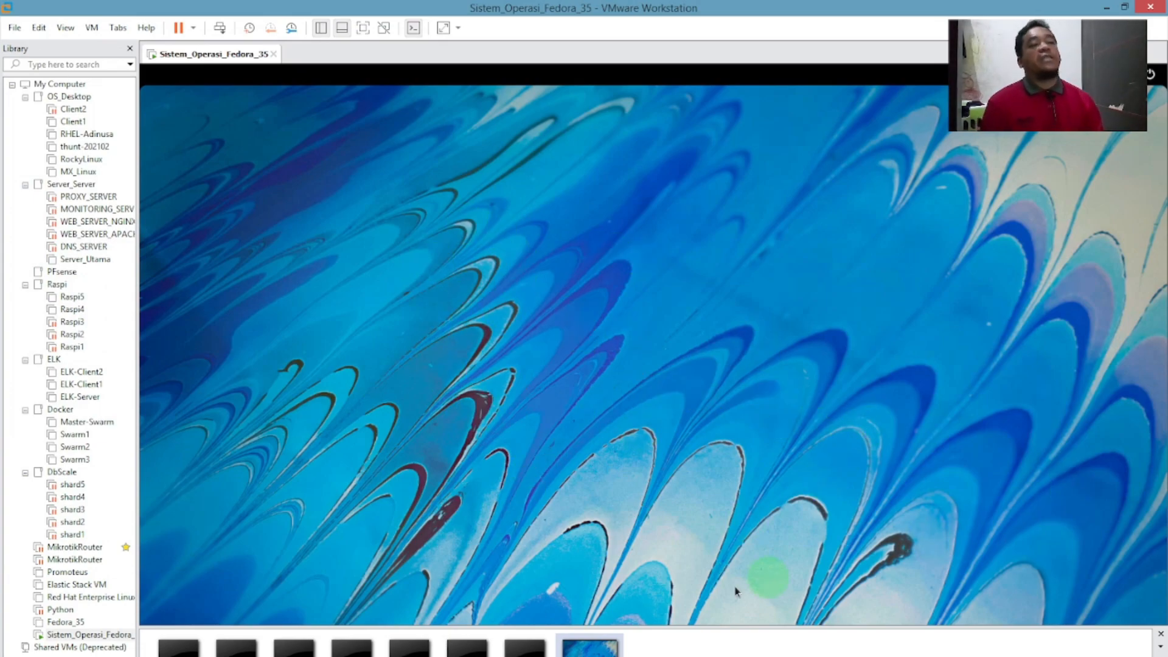
left_click(920, 656)
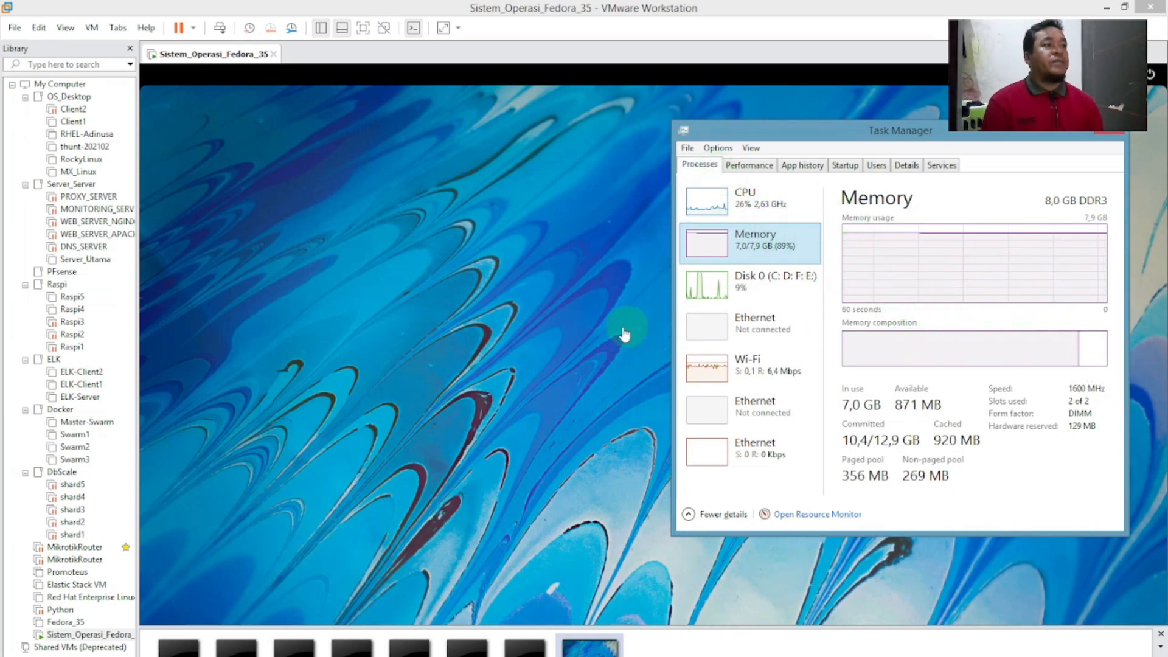
Sort Task Manager processes by memory, confirm 7.0 of 7.9 GB used, then minimize.
left_click(700, 165)
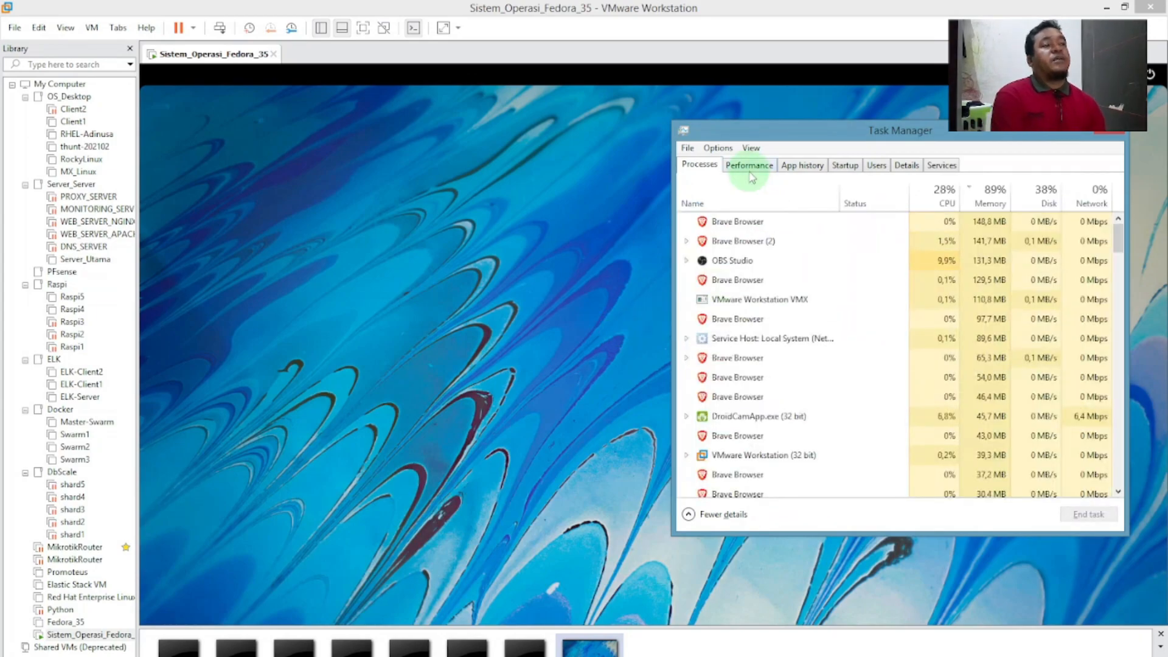
left_click(990, 193)
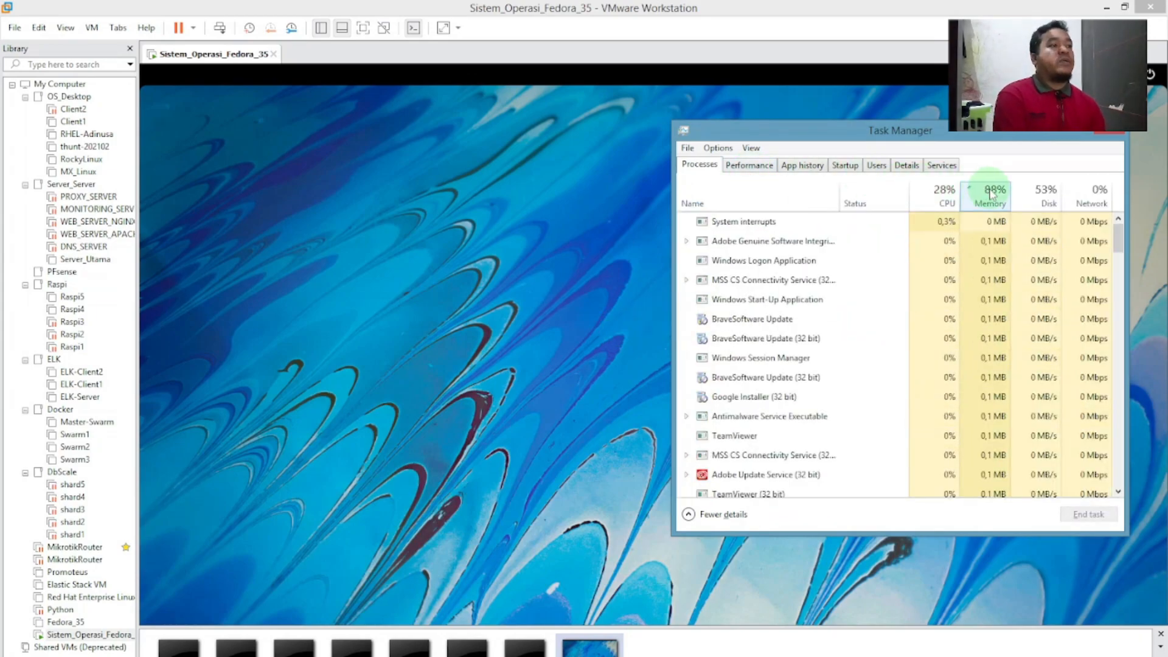
left_click(990, 194)
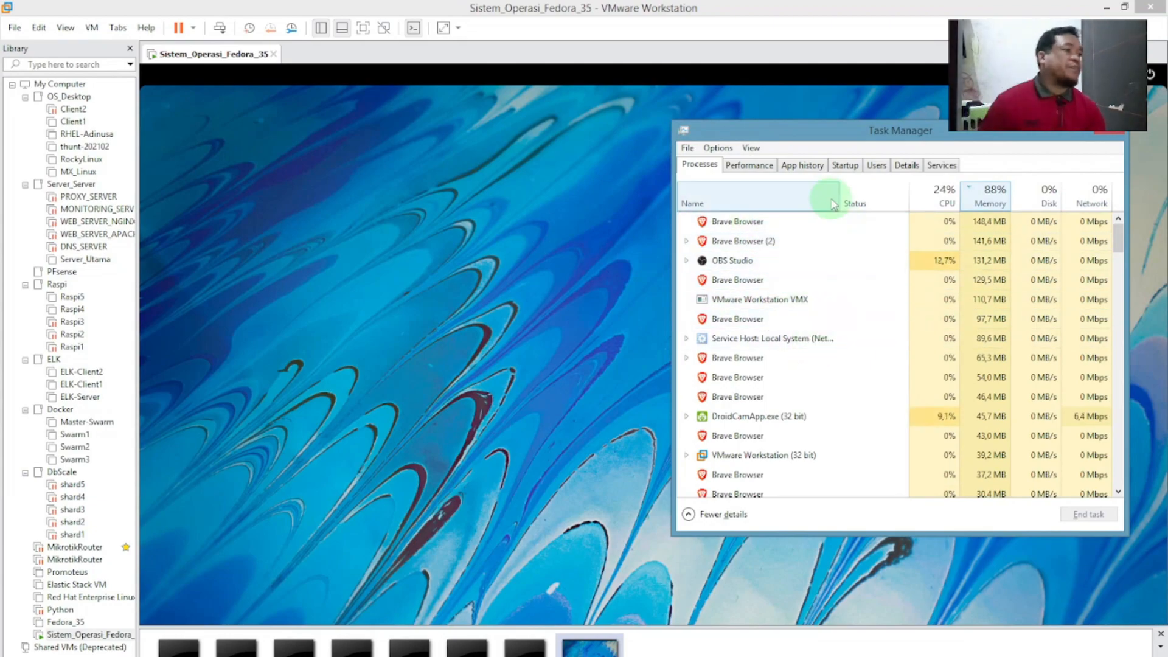
left_click(757, 166)
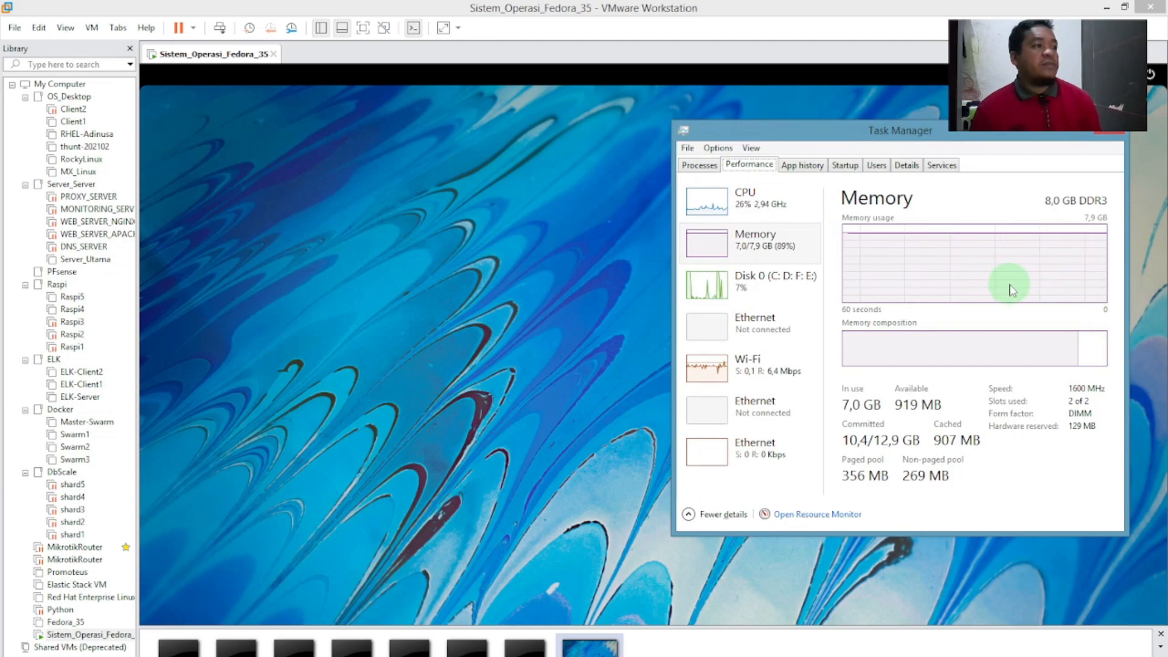
left_click(1069, 143)
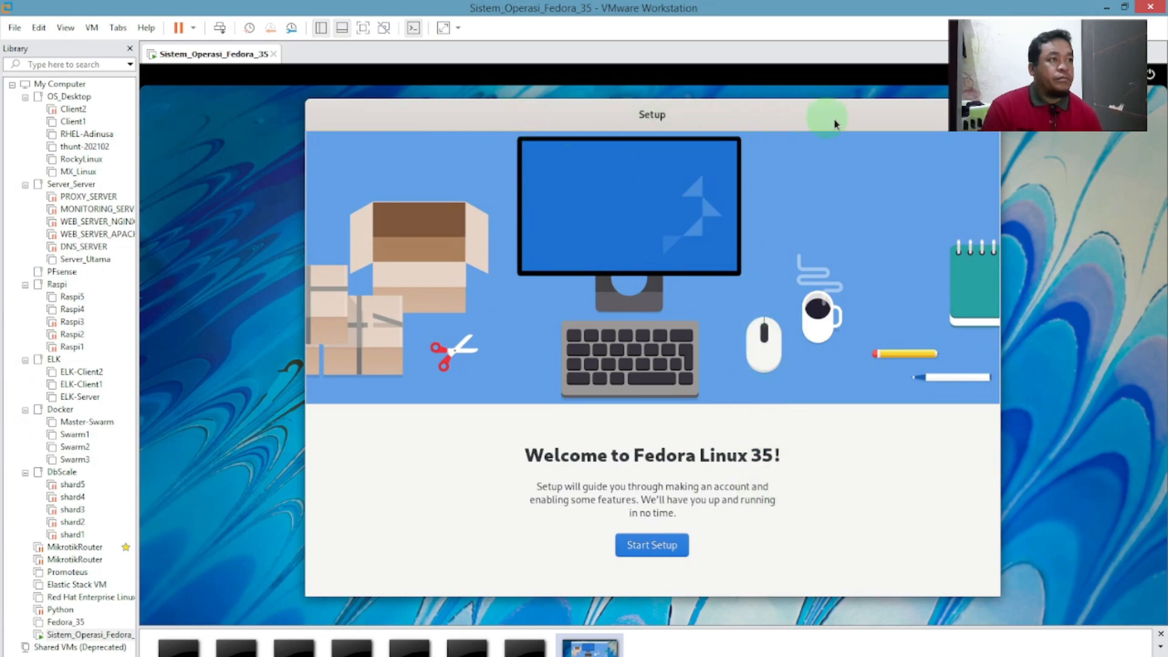
Start setup again, pass Privacy and Third-Party Repositories, and skip Online Accounts.
left_click(665, 552)
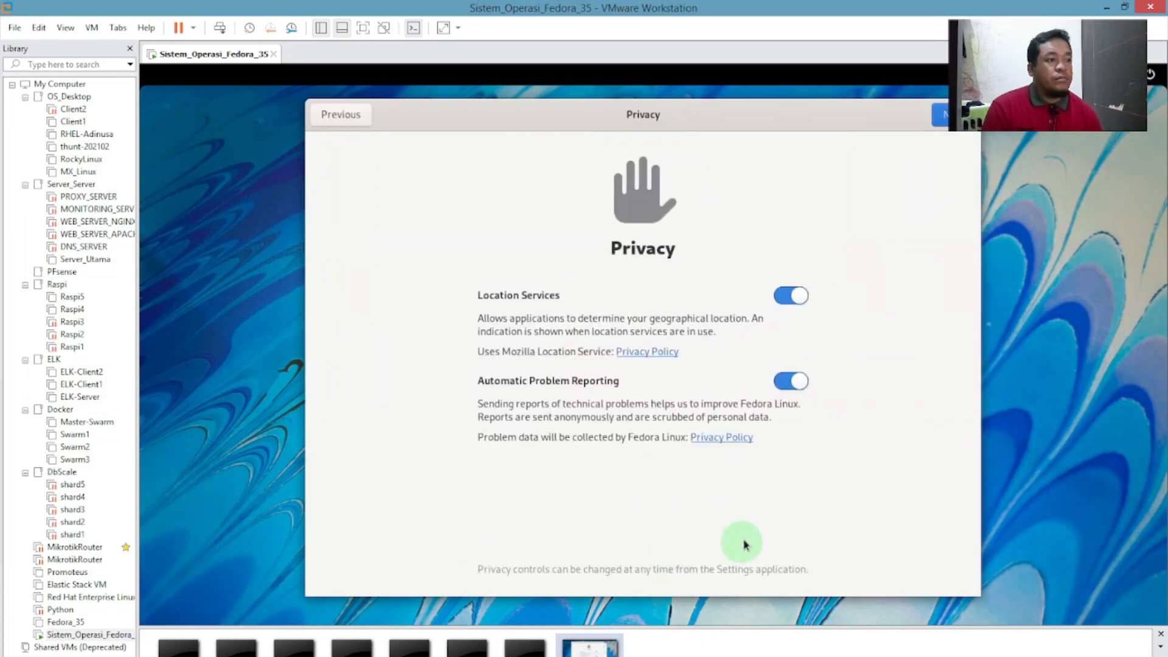
left_click(943, 116)
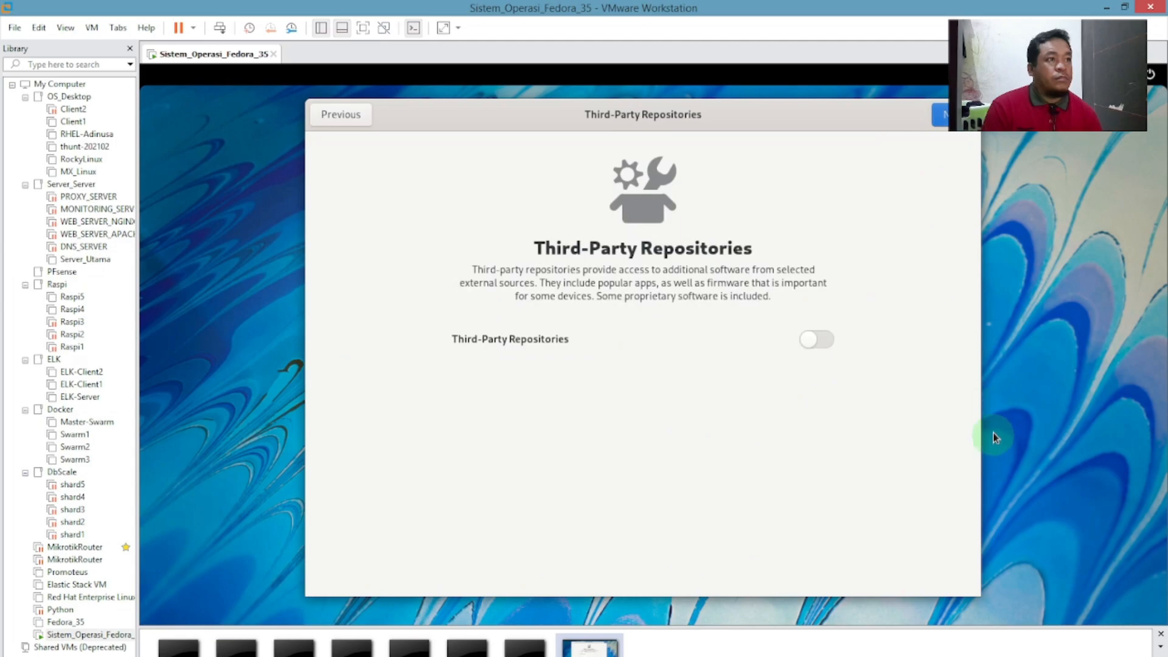
left_click(943, 115)
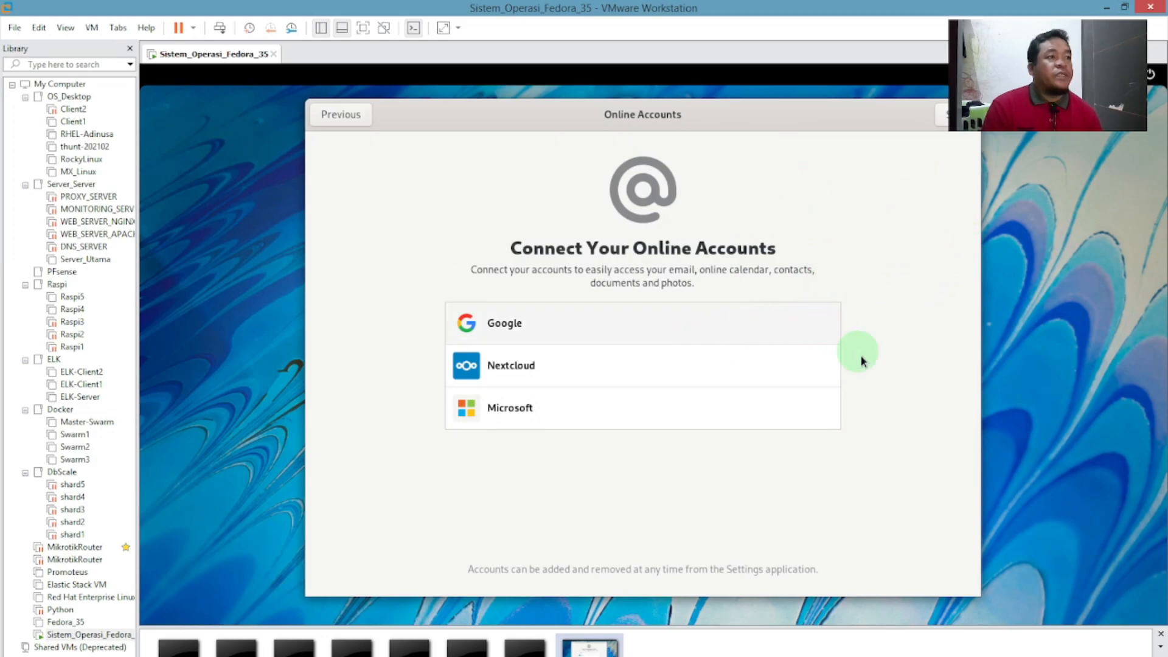
left_click(941, 115)
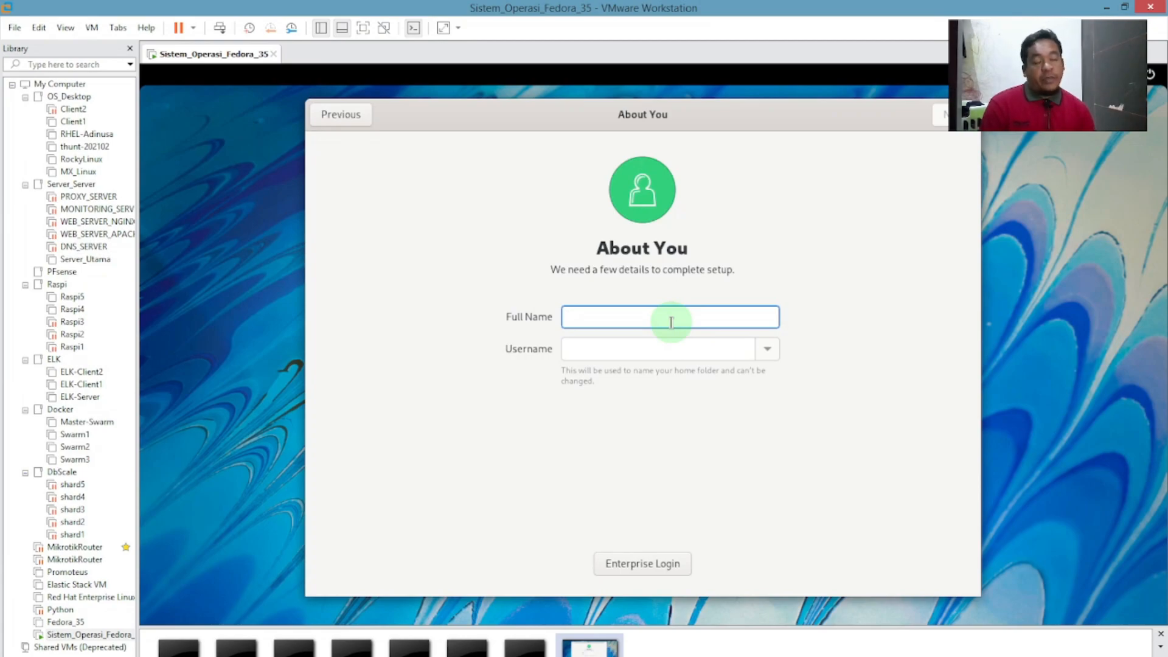
Enter the account's name, then set and confirm its password to reach the All done! page.
type("lamone")
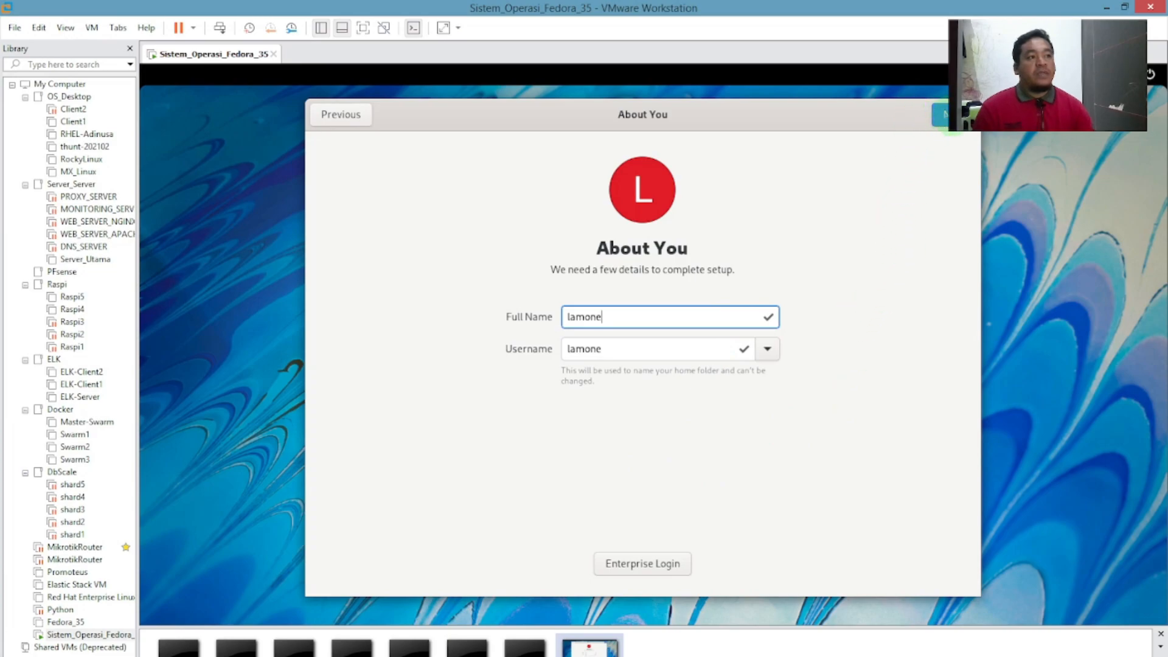
left_click(946, 114)
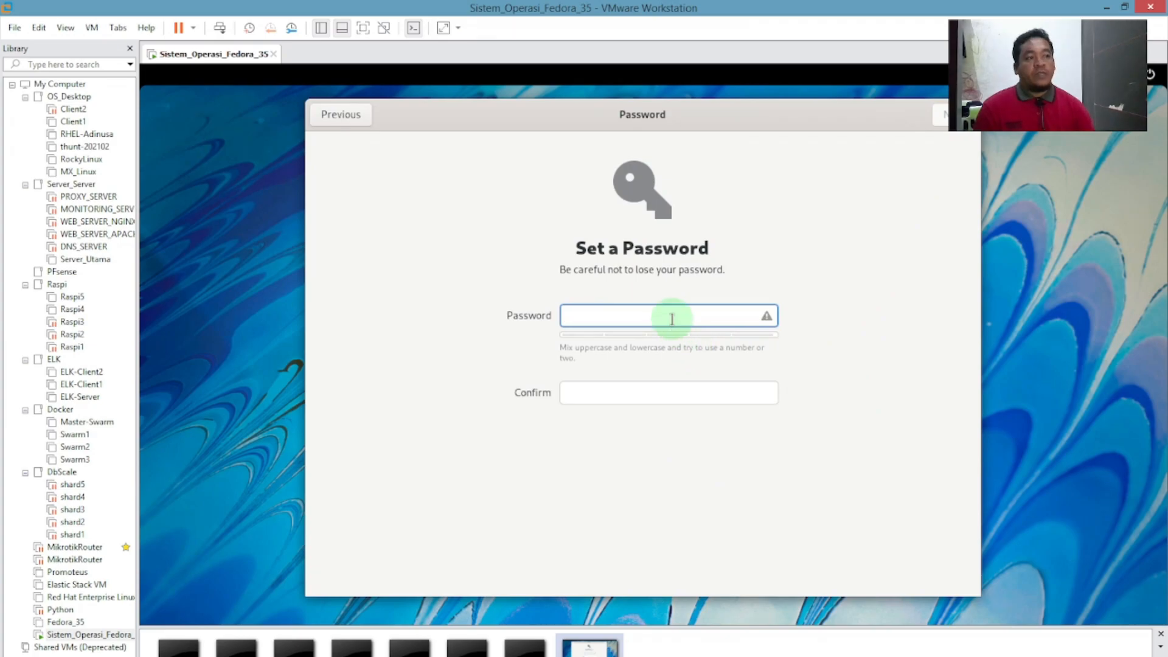
type("123456")
key("Tab")
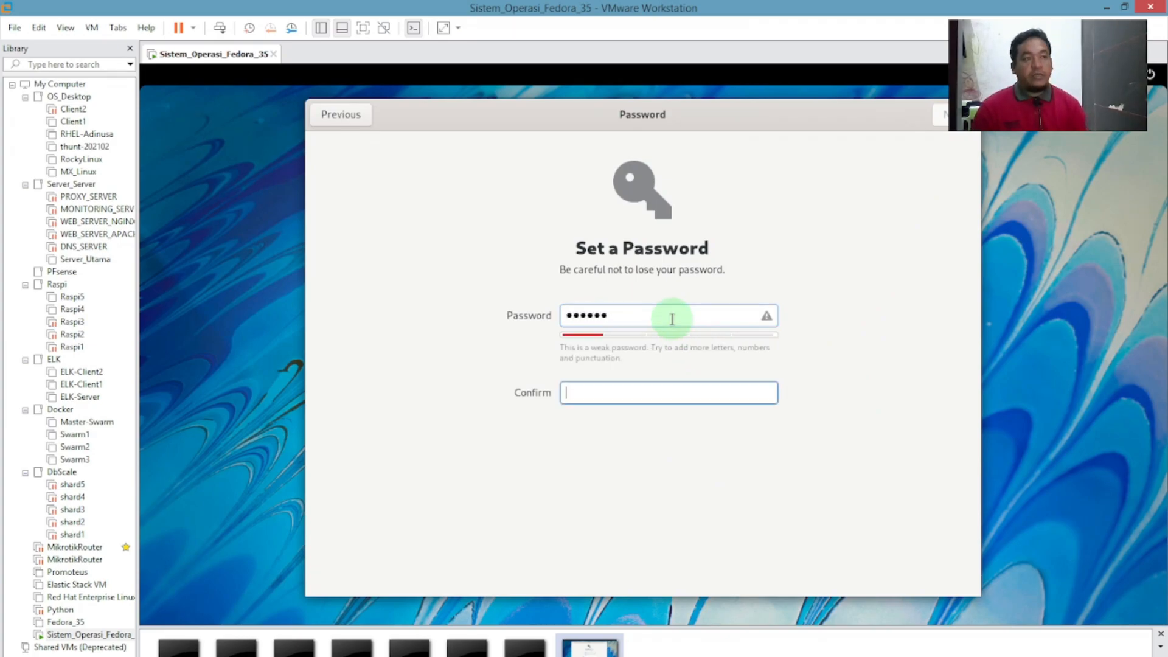
type("123456")
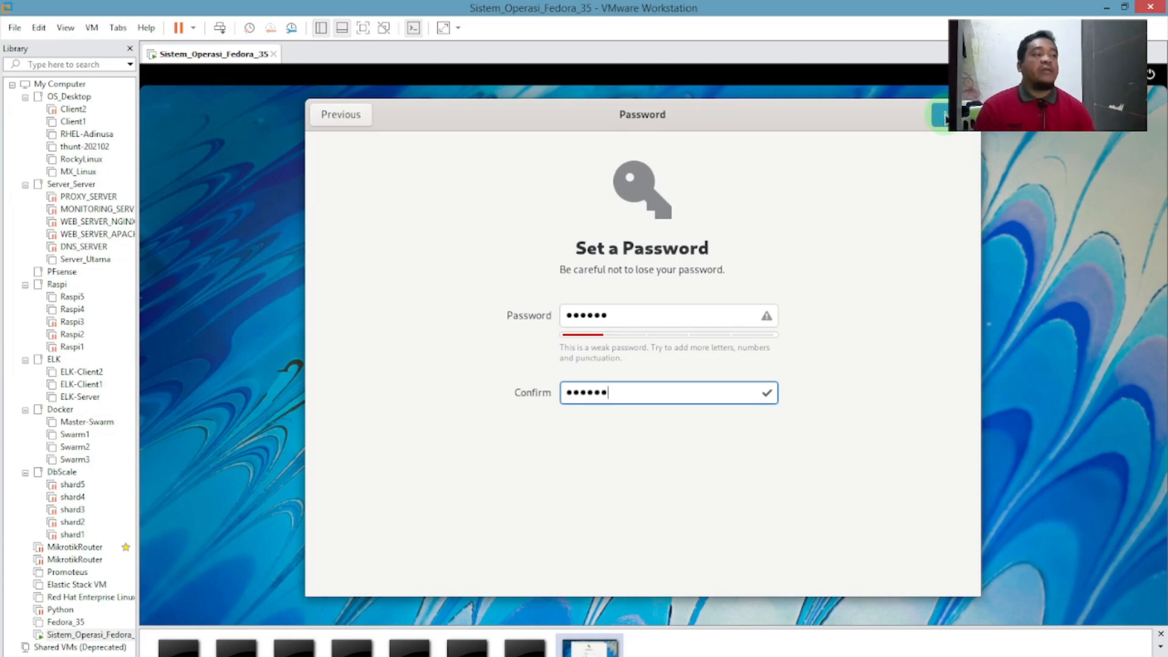
left_click(944, 116)
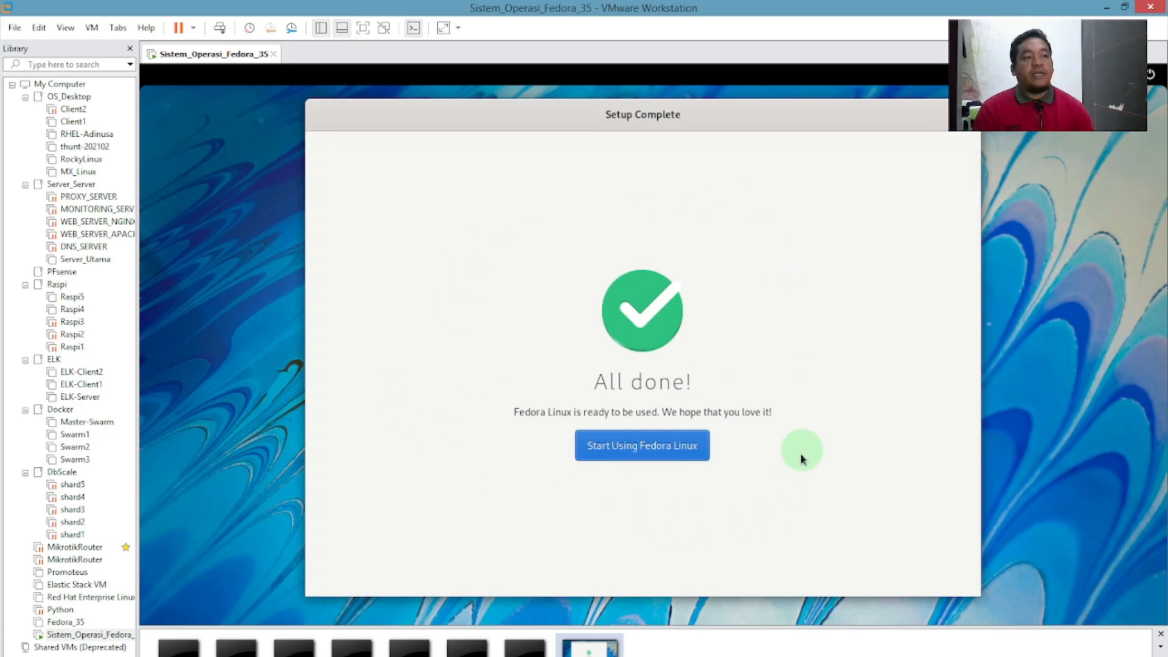
Start using Fedora Linux and decline the Welcome to GNOME 41 tour.
left_click(627, 447)
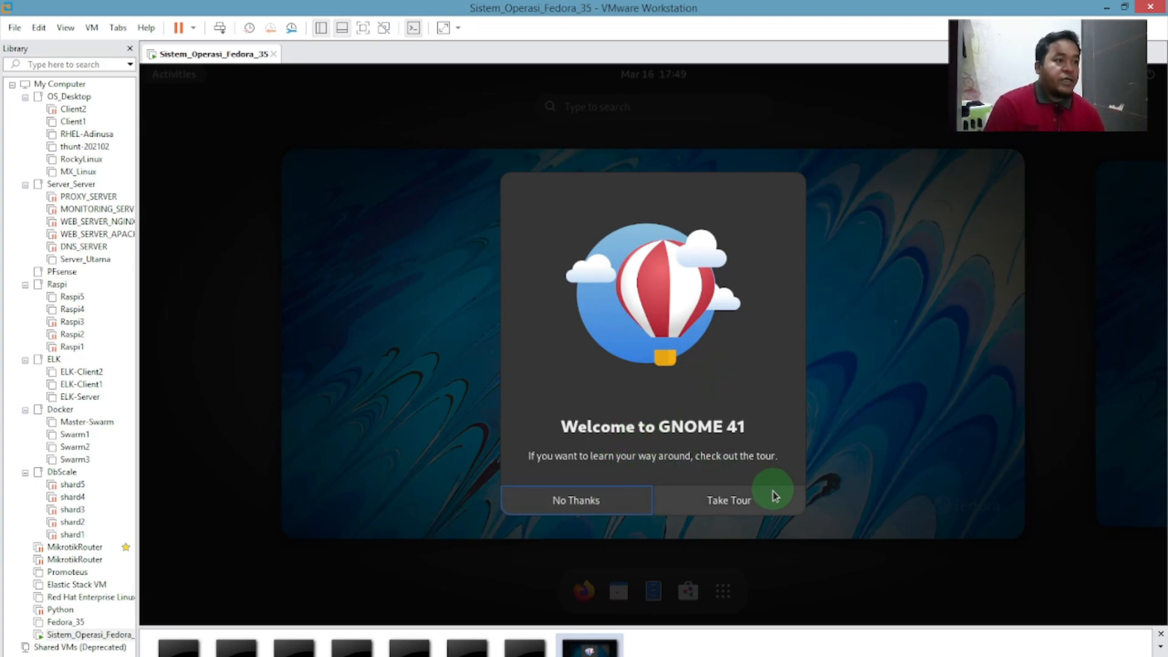
left_click(578, 500)
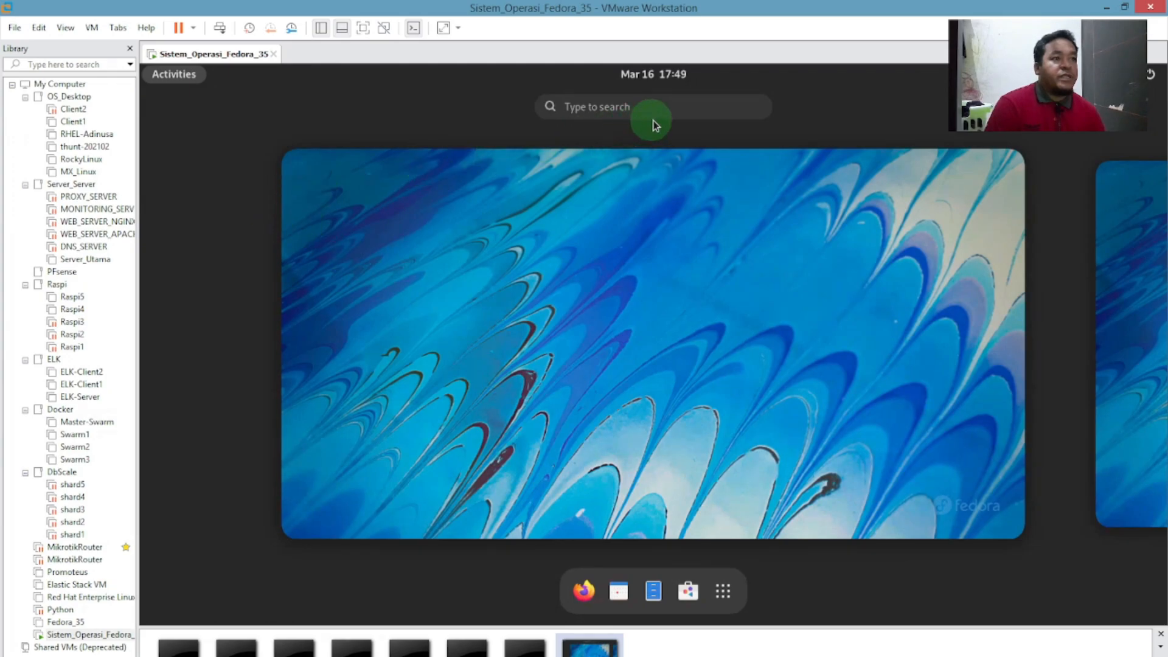
Launch Terminal from the Activities search, then reposition and enlarge its window.
left_click(664, 107)
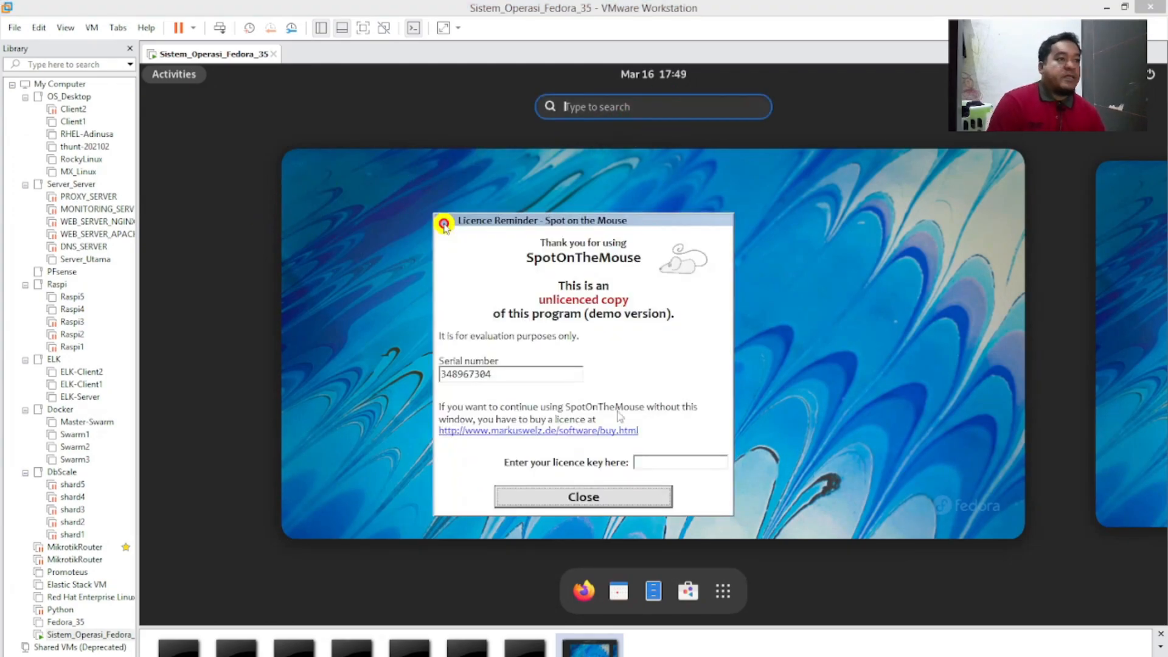
left_click(620, 495)
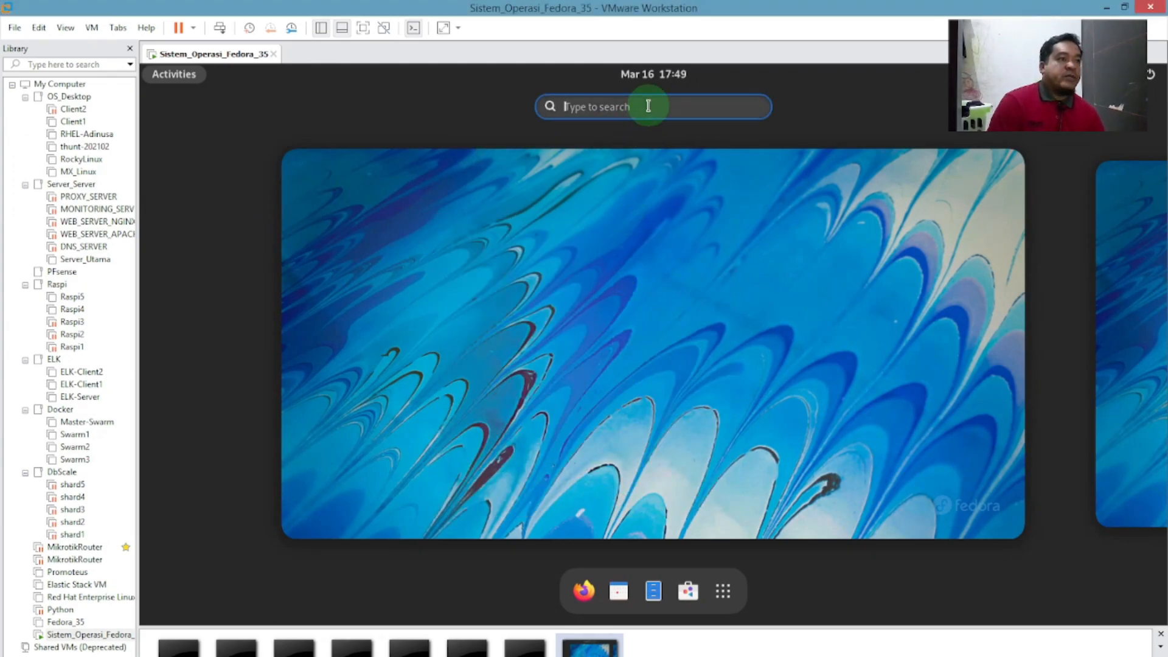
type("terminal")
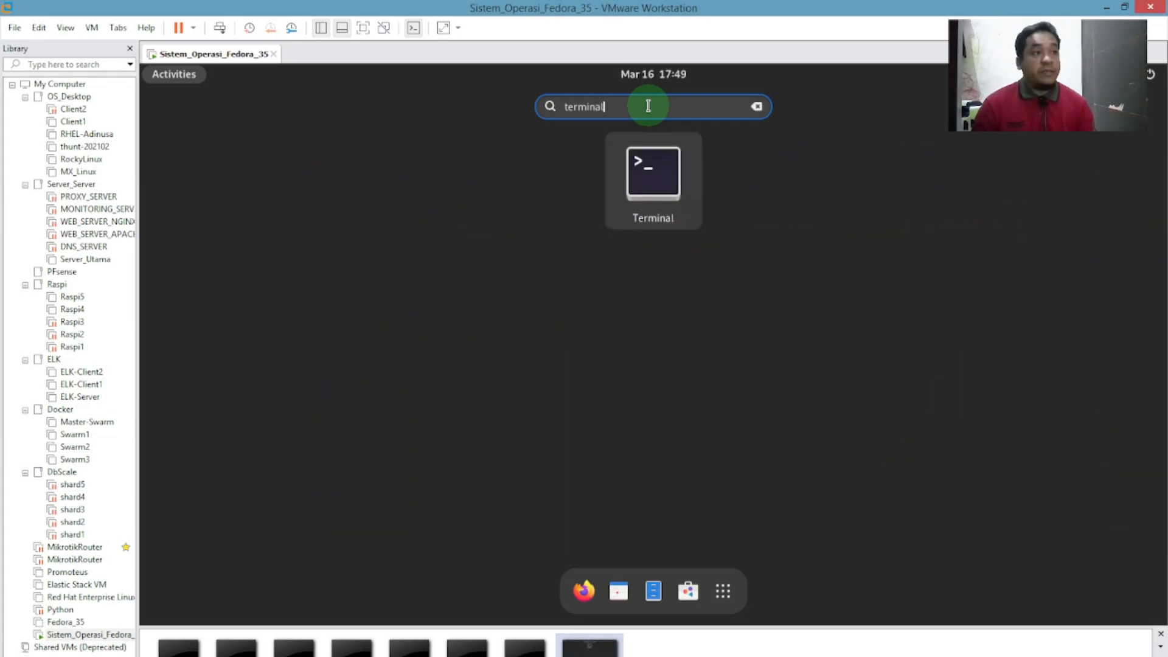
left_click(674, 169)
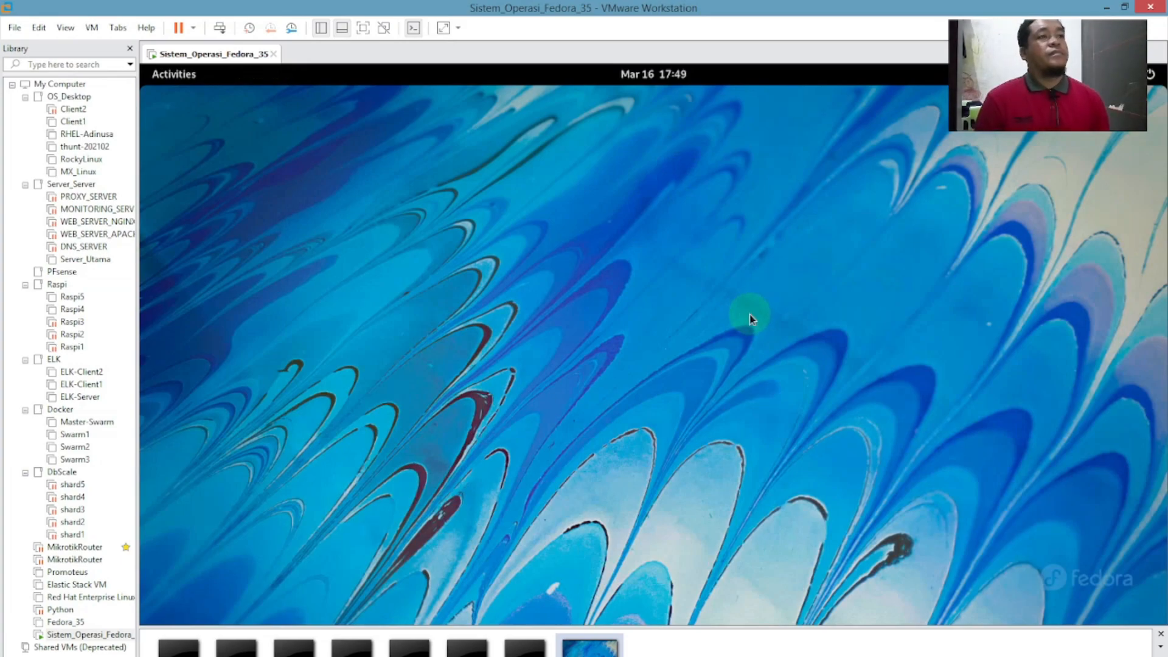
left_click_drag(400, 170, 641, 139)
left_click_drag(902, 454, 1159, 593)
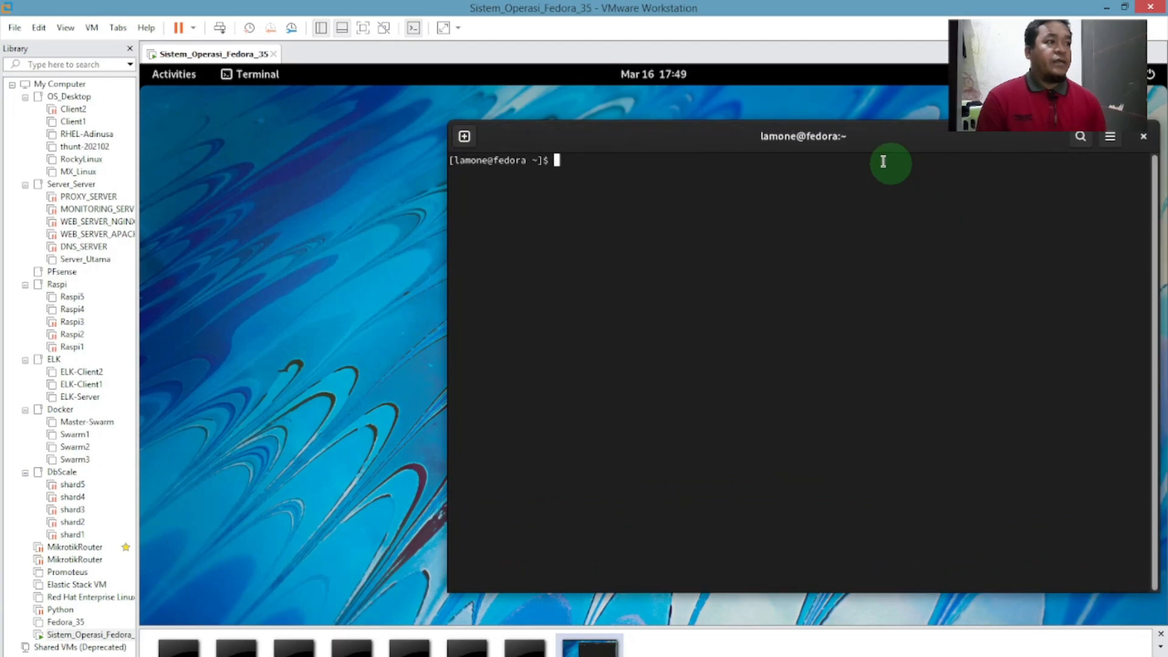
Enlarge the Terminal window further and add blank lines at the user prompt.
left_click_drag(866, 148, 733, 138)
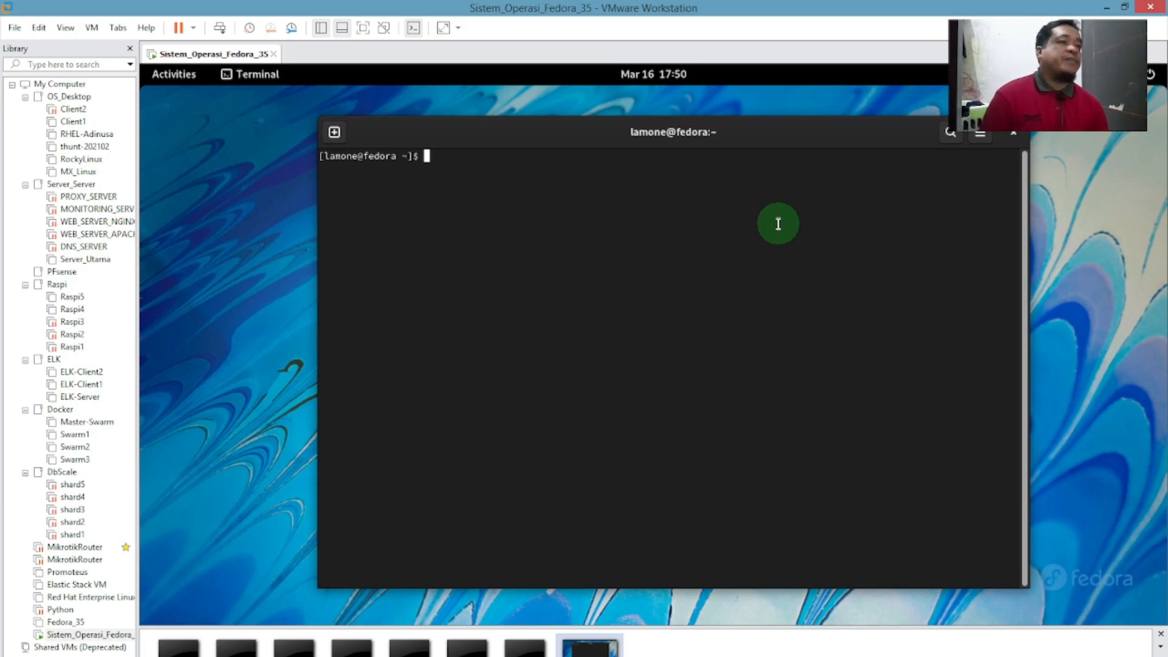
key("Return")
key("Return")
key("Return")
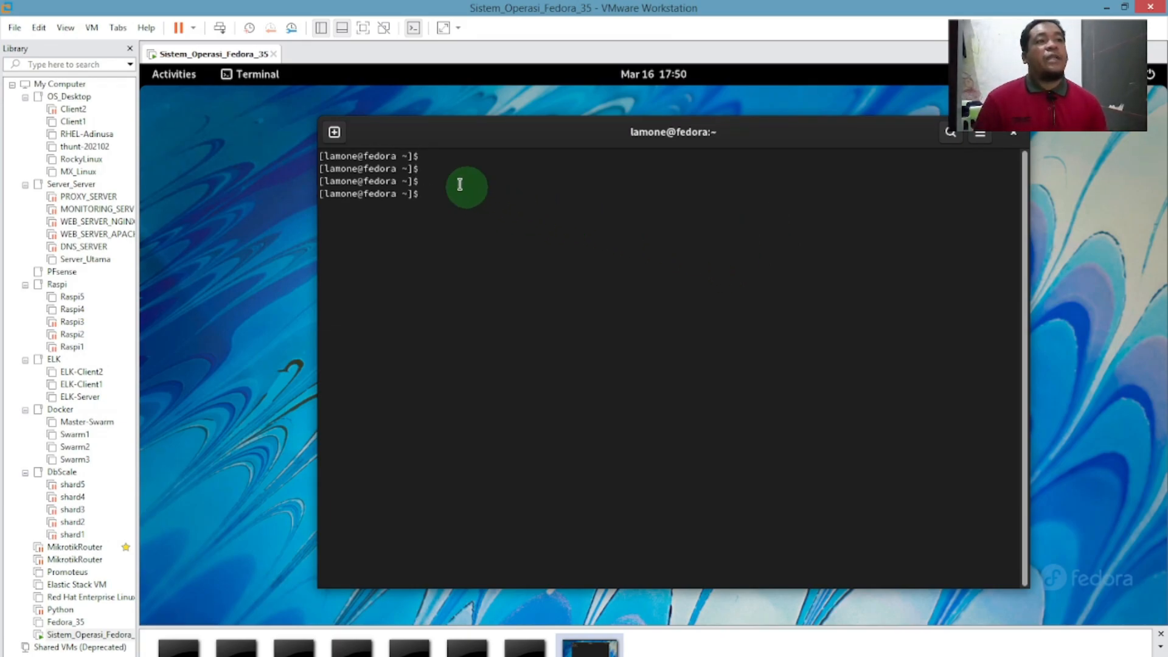
double_click(417, 157)
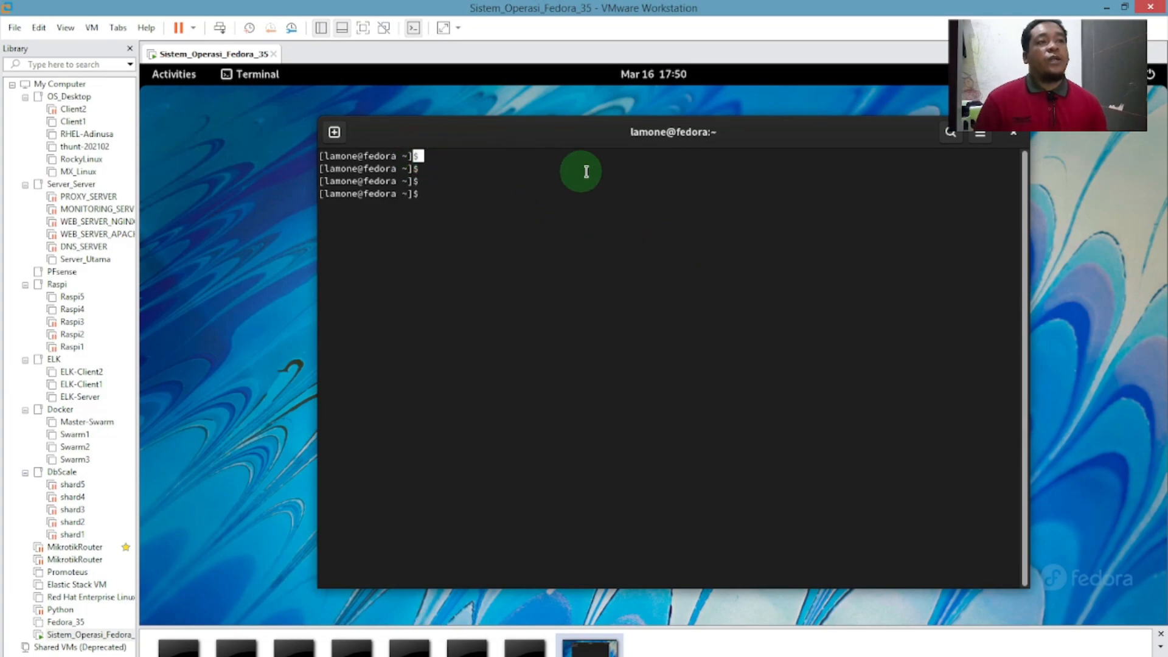
left_click(637, 178)
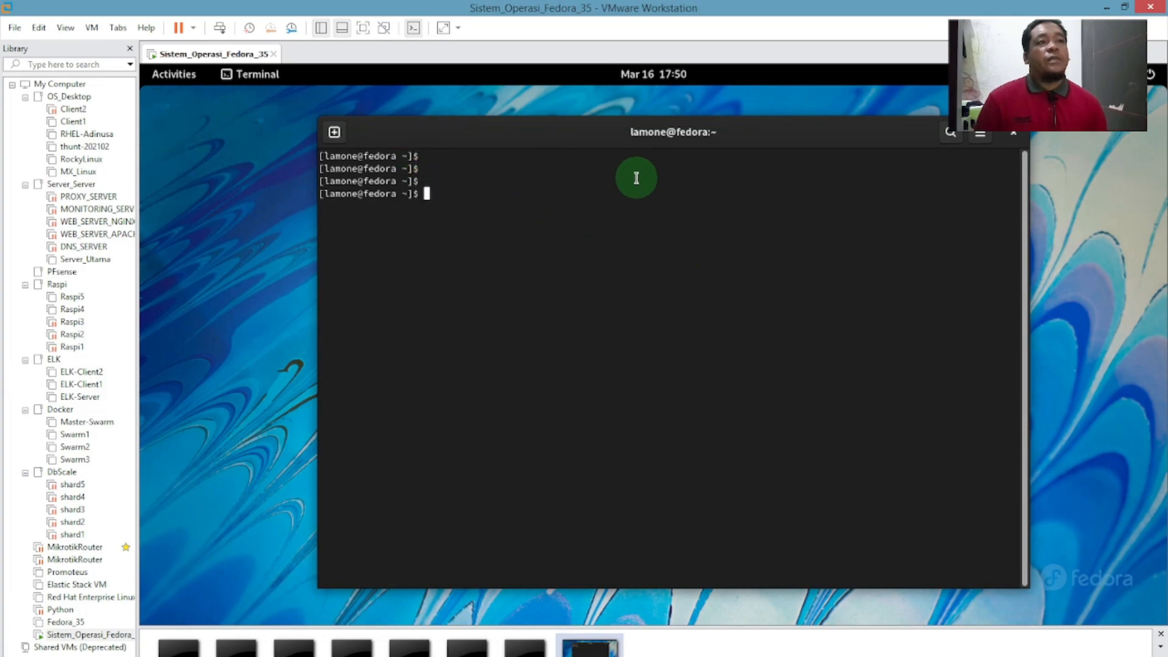
double_click(428, 156)
left_click(445, 156)
double_click(417, 156)
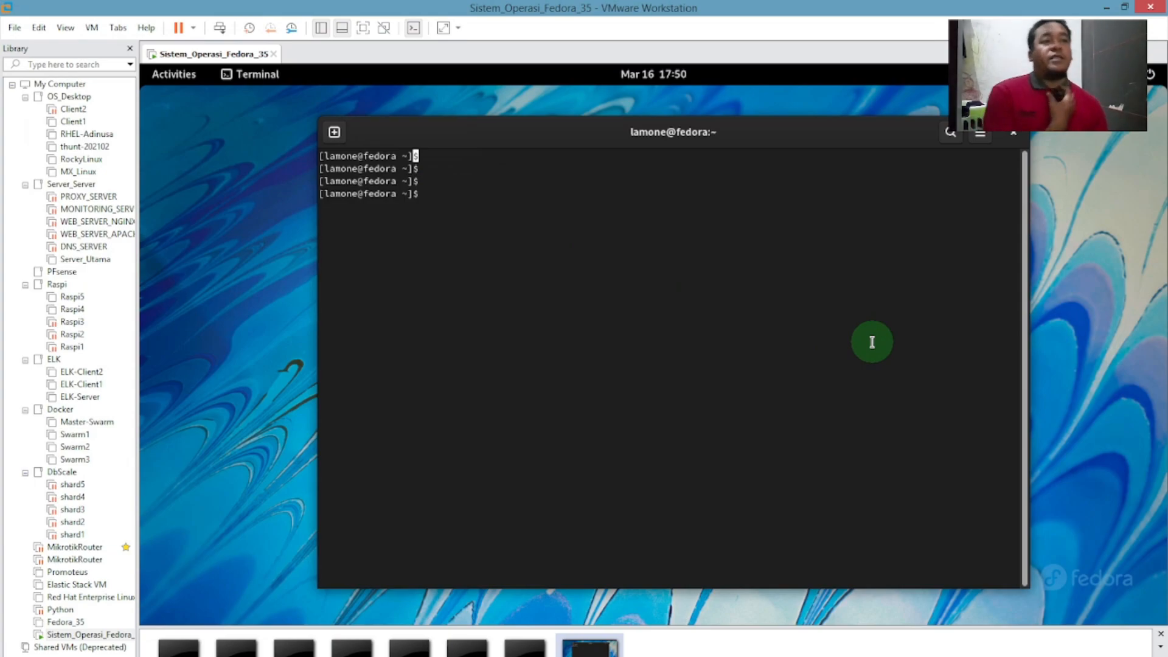
Switch to a root shell with sudo su, entering the sudo password.
type("sudo su")
key("Return")
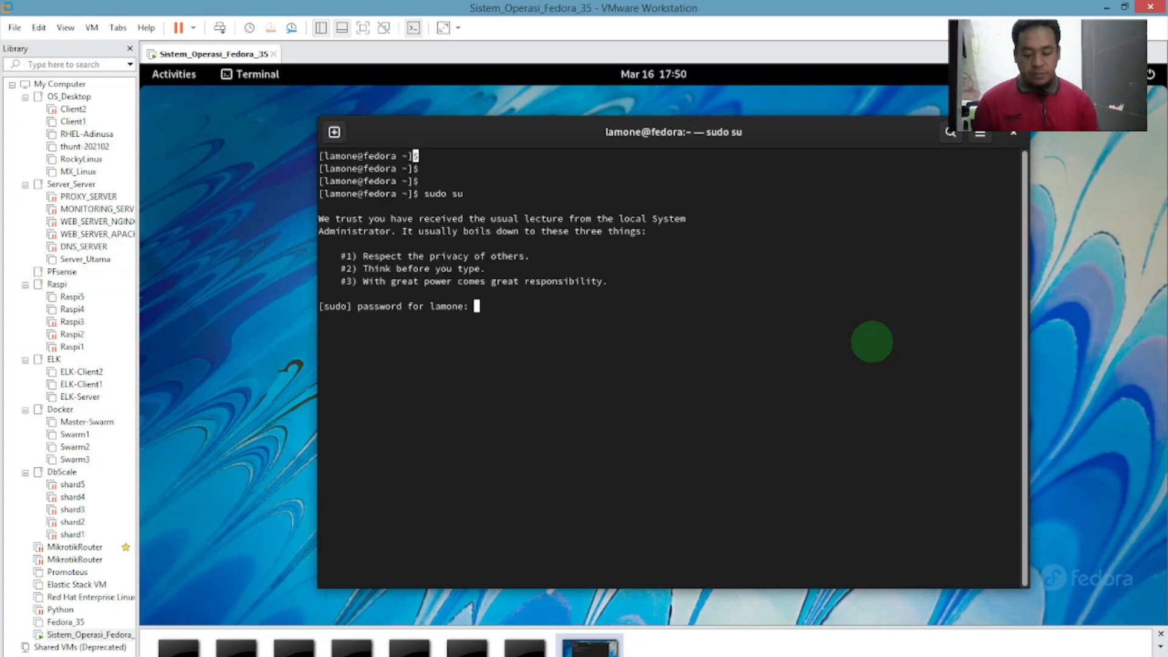
key("Return")
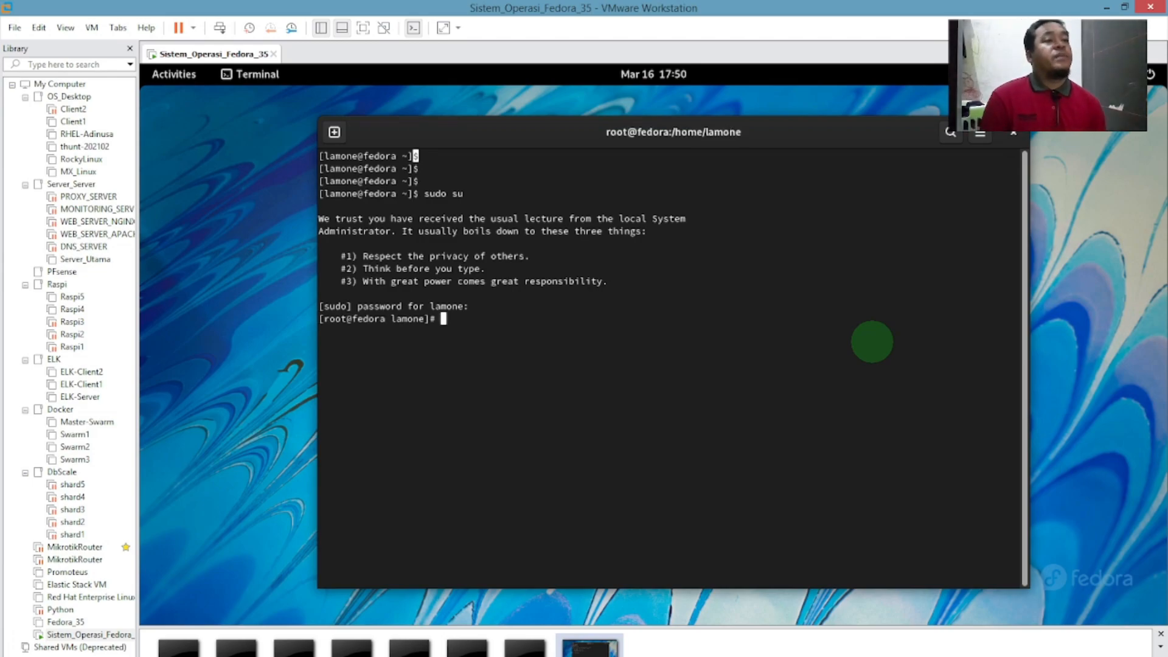
key("Return")
key("Return")
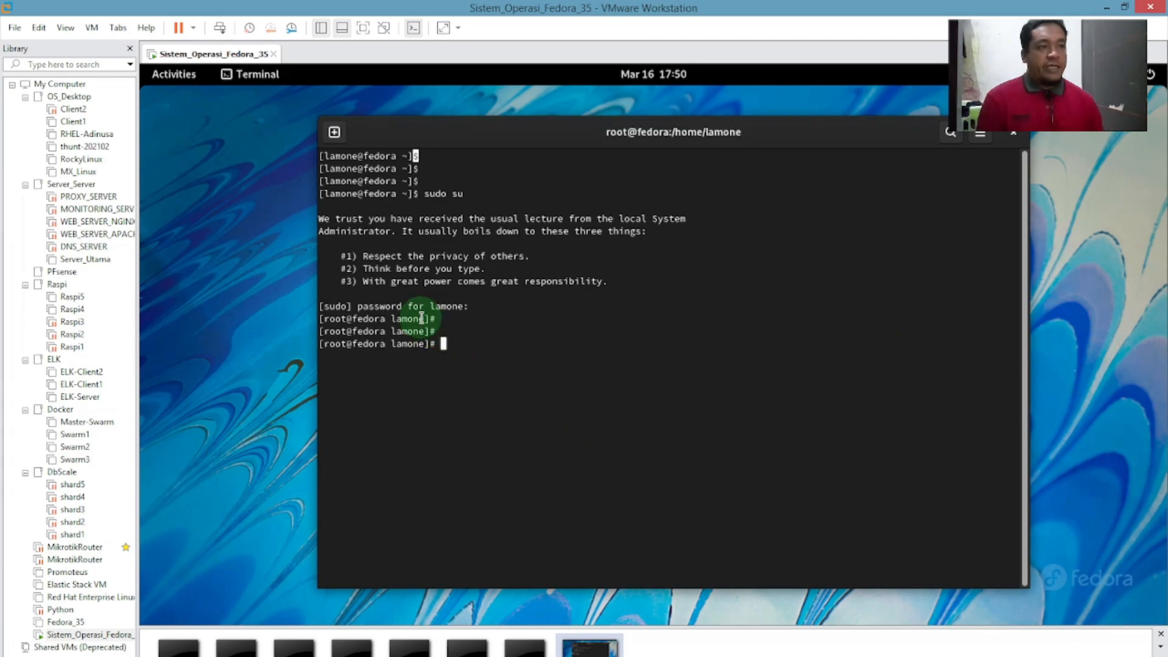
left_click_drag(430, 318, 444, 319)
left_click(456, 323)
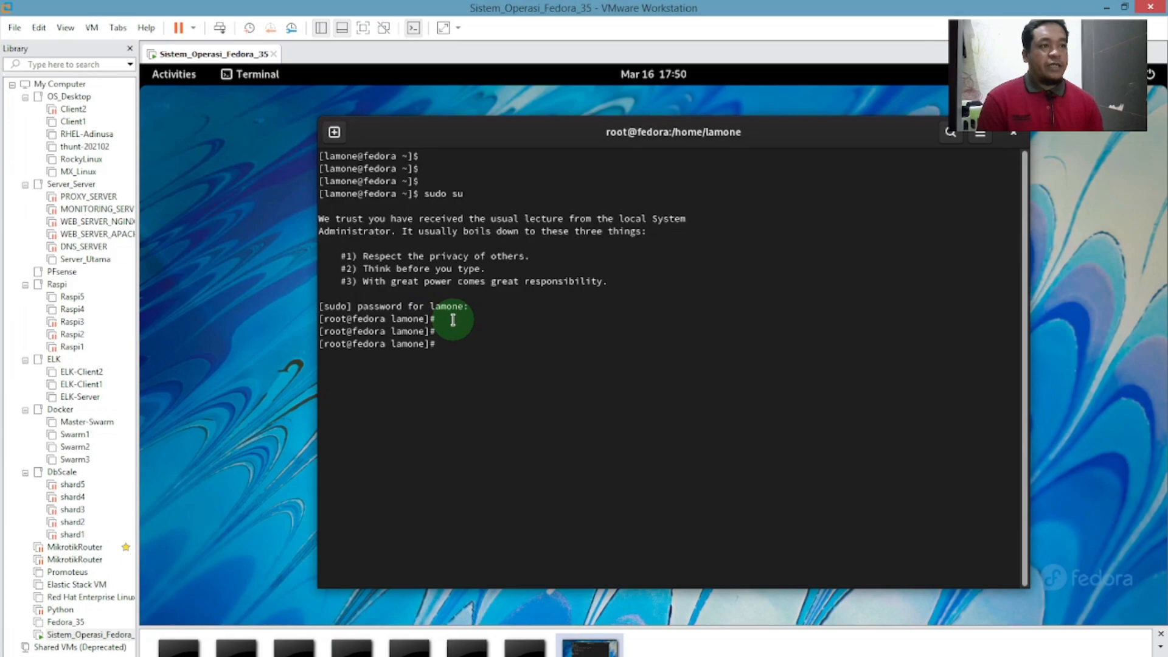
left_click_drag(436, 319, 431, 319)
left_click(485, 343)
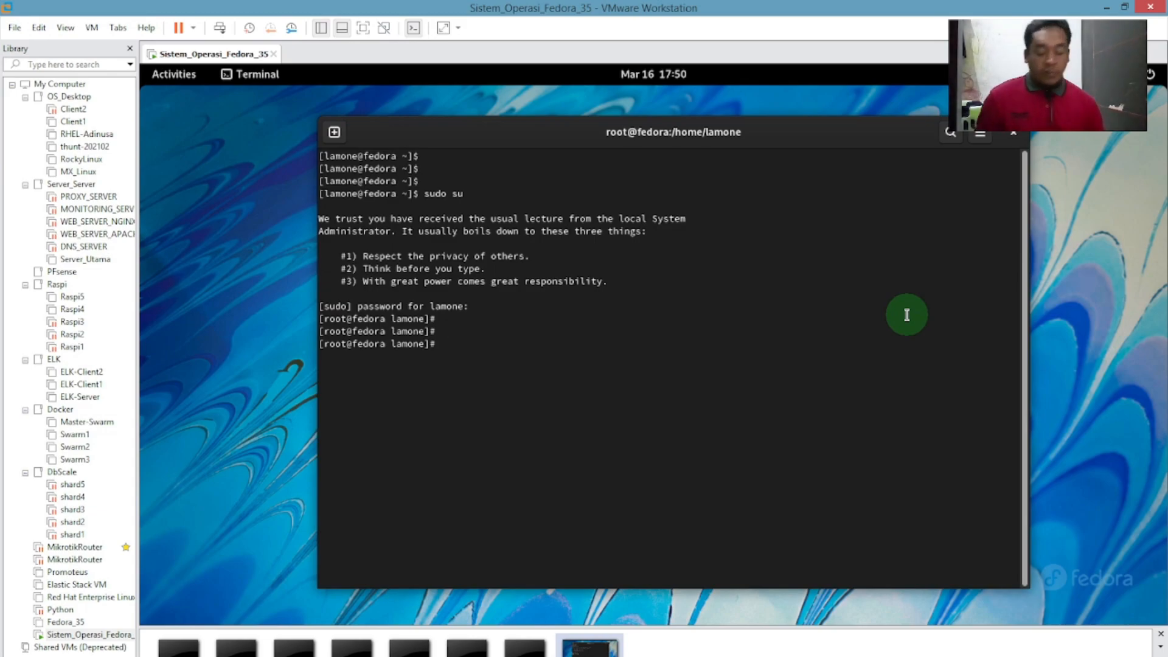
Ping google.com until 9 packets return, stop it with Ctrl+C, and type yum update.
key("Return")
key("Return")
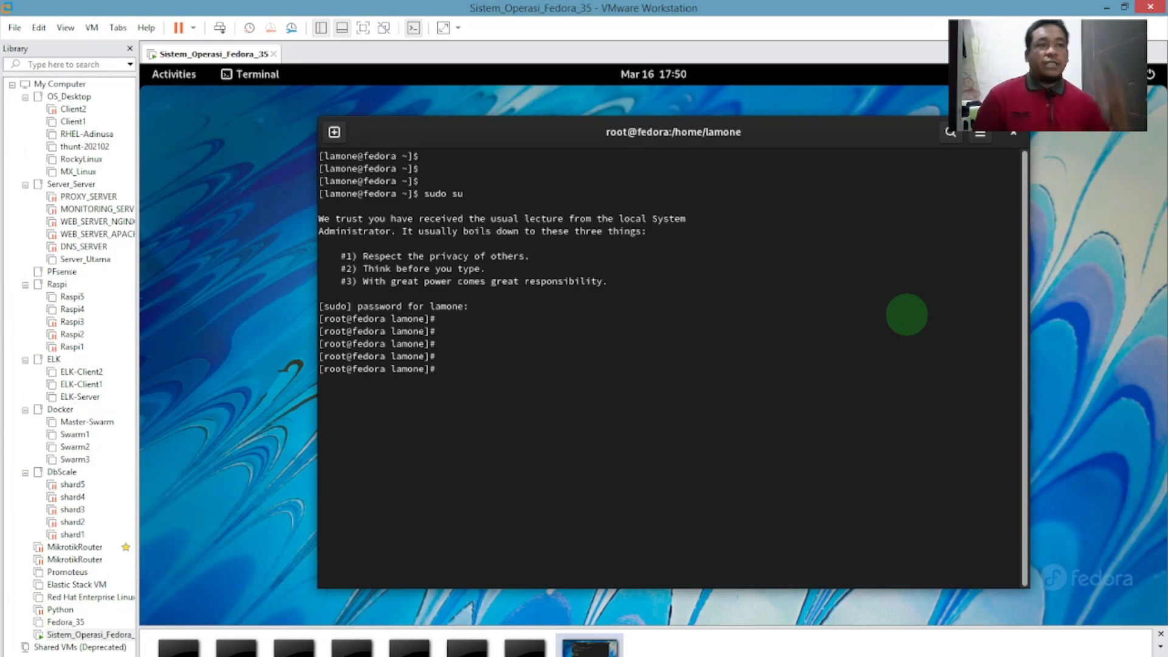
type("ping")
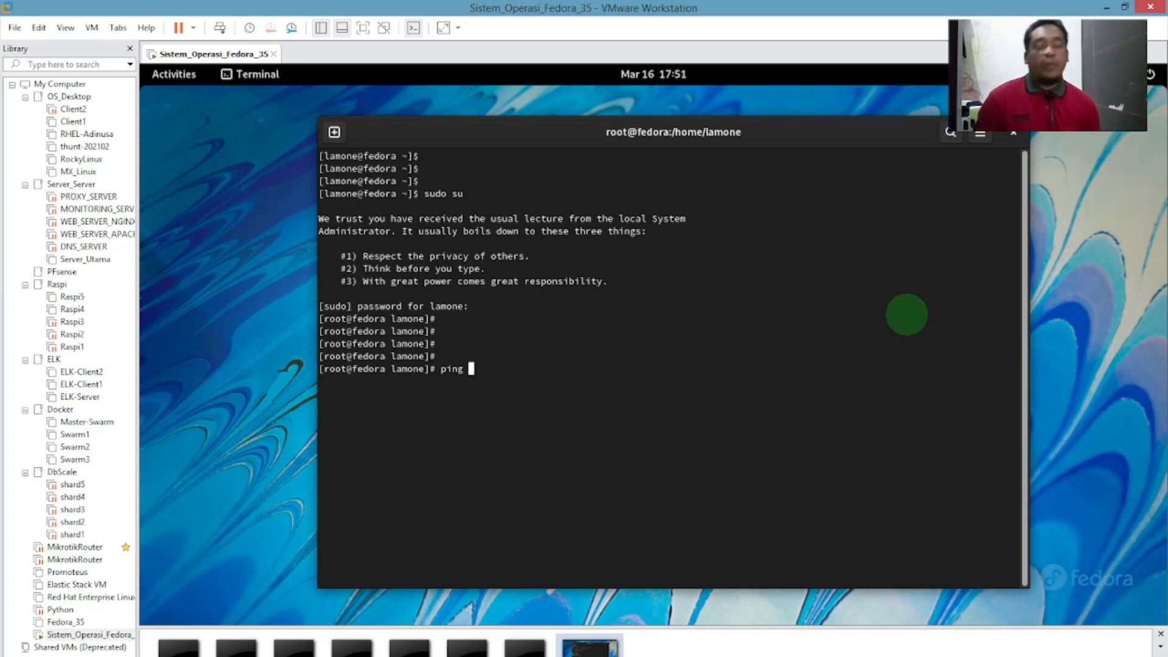
type("google.com")
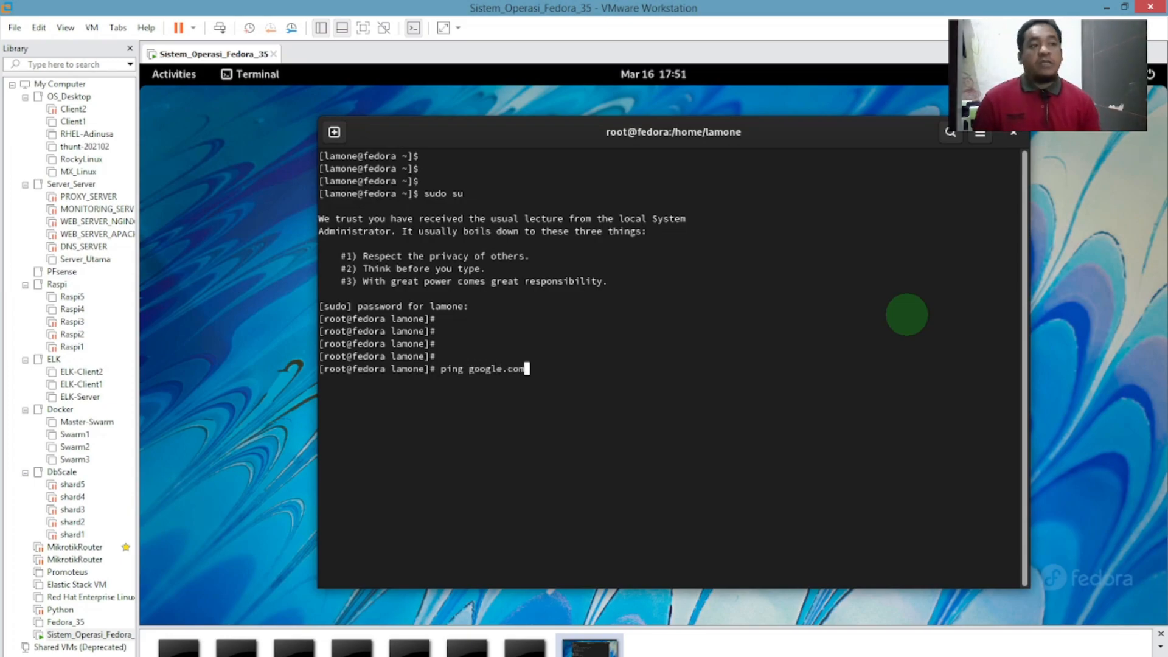
key("Return")
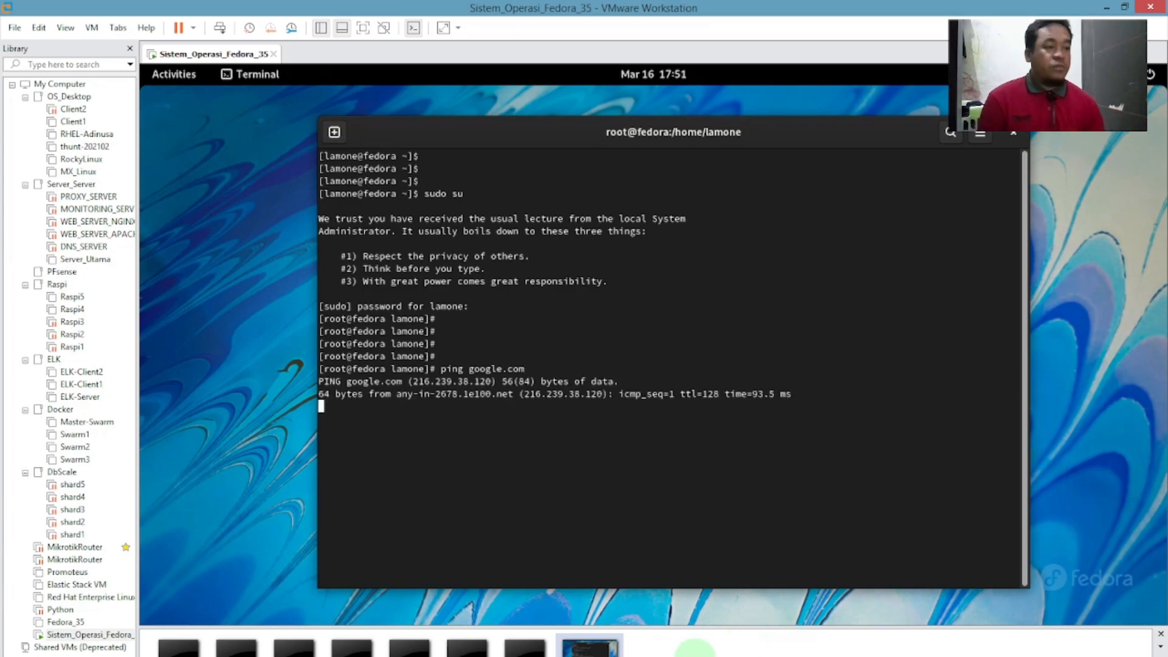
left_click(389, 656)
left_click(390, 656)
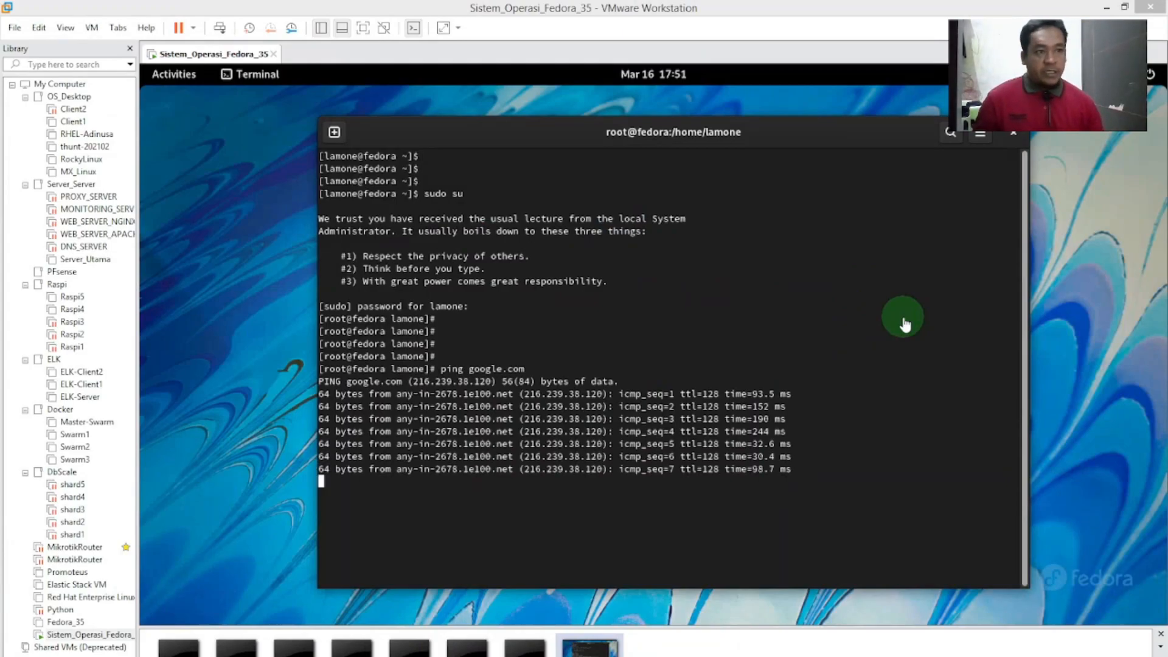
left_click(903, 317)
key("ctrl+c")
key("Return")
key("Return")
key("Return")
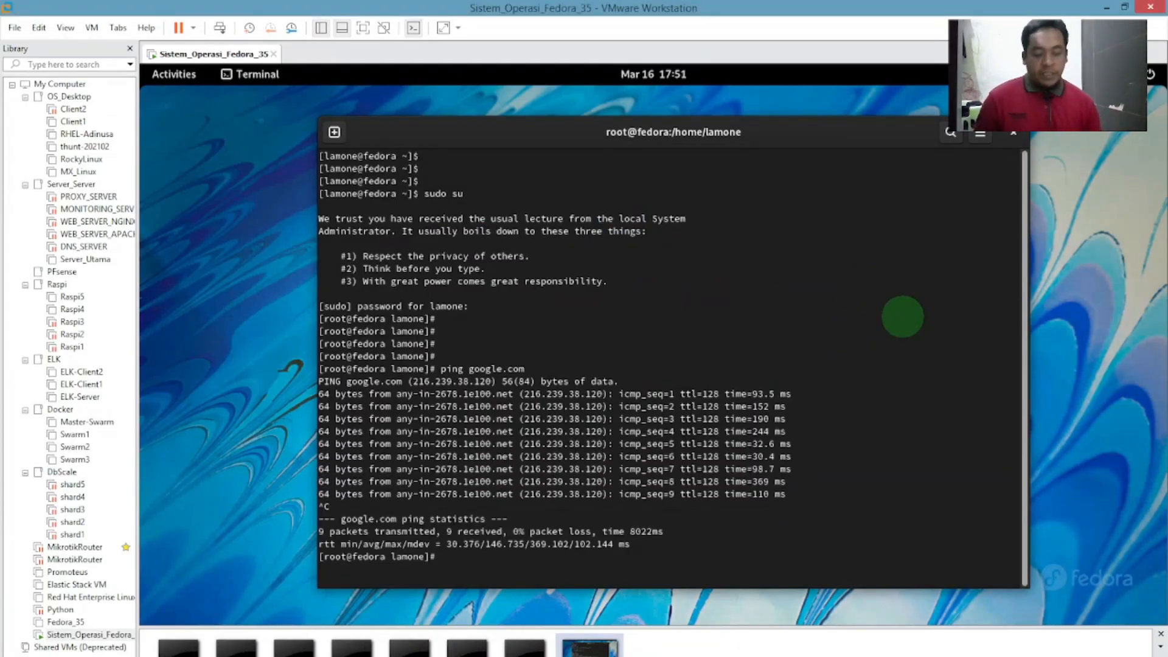
type("yum update")
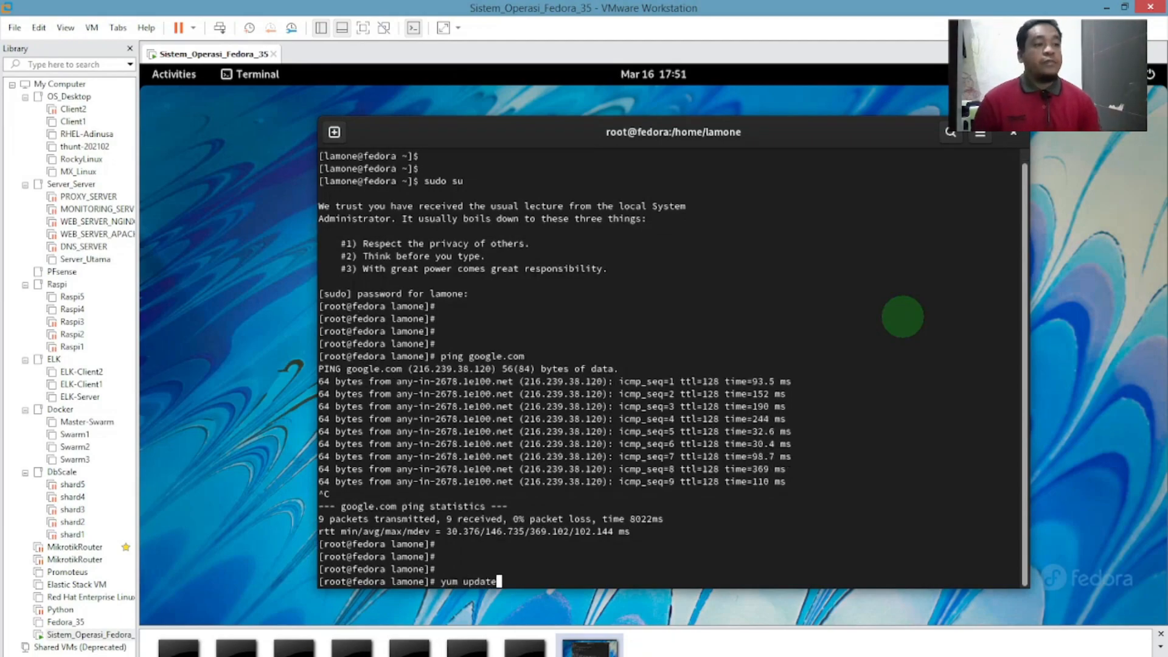
Run yum update, briefly switch to OBS, then return to the Fedora VM's lock screen.
key("Return")
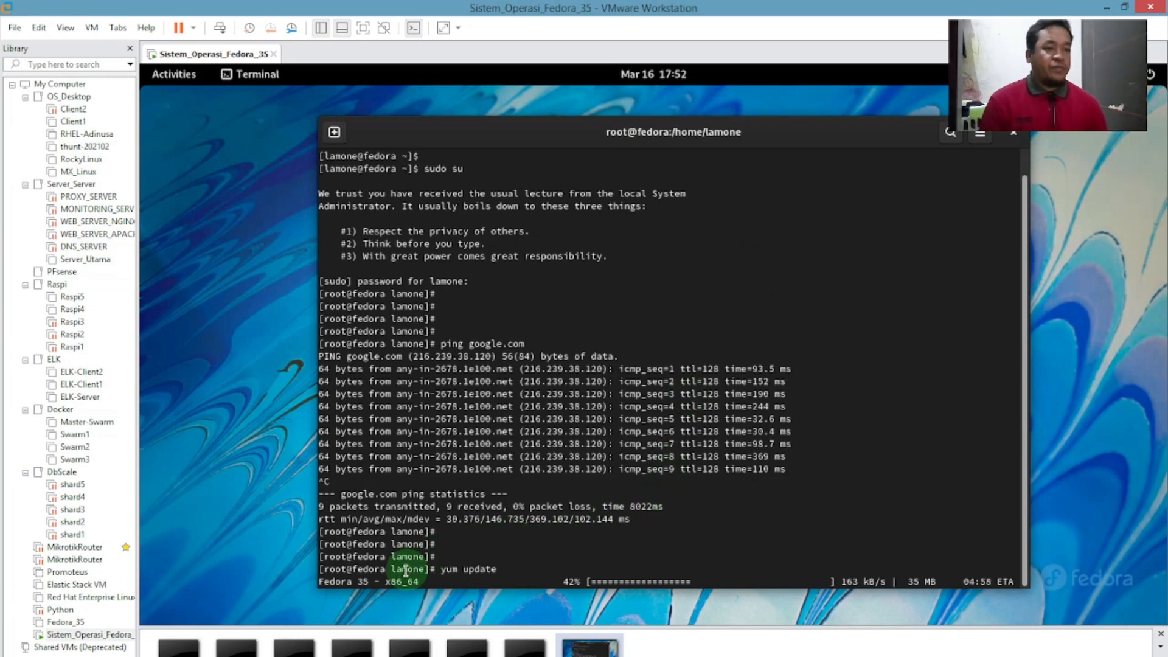
left_click(331, 656)
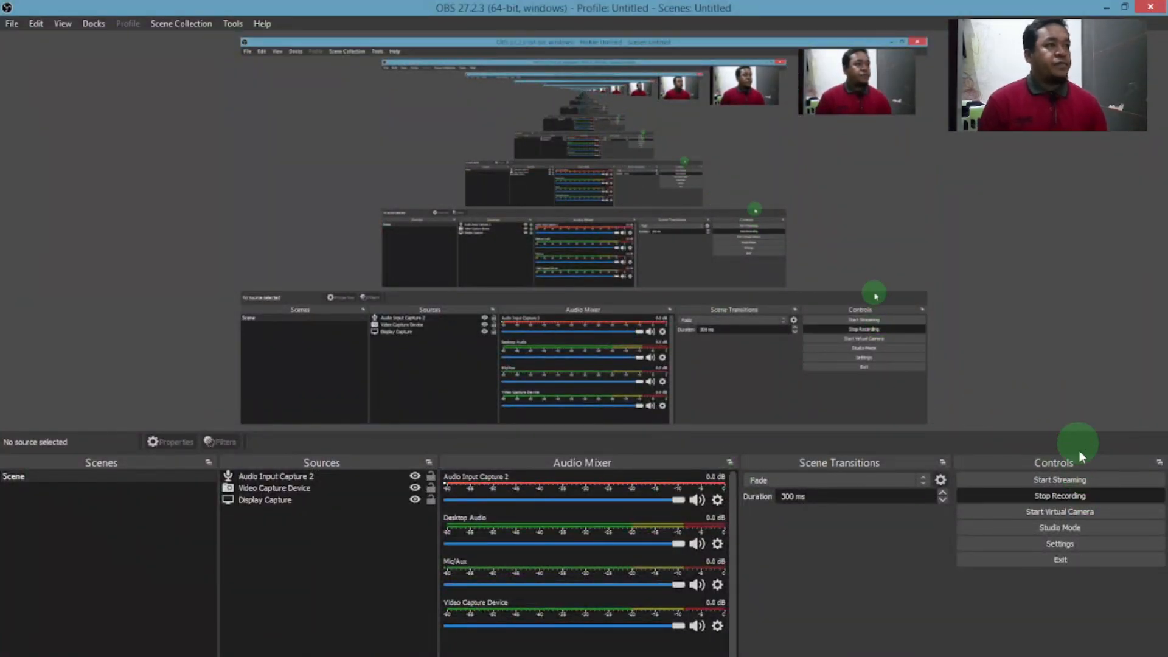
left_click(1085, 494)
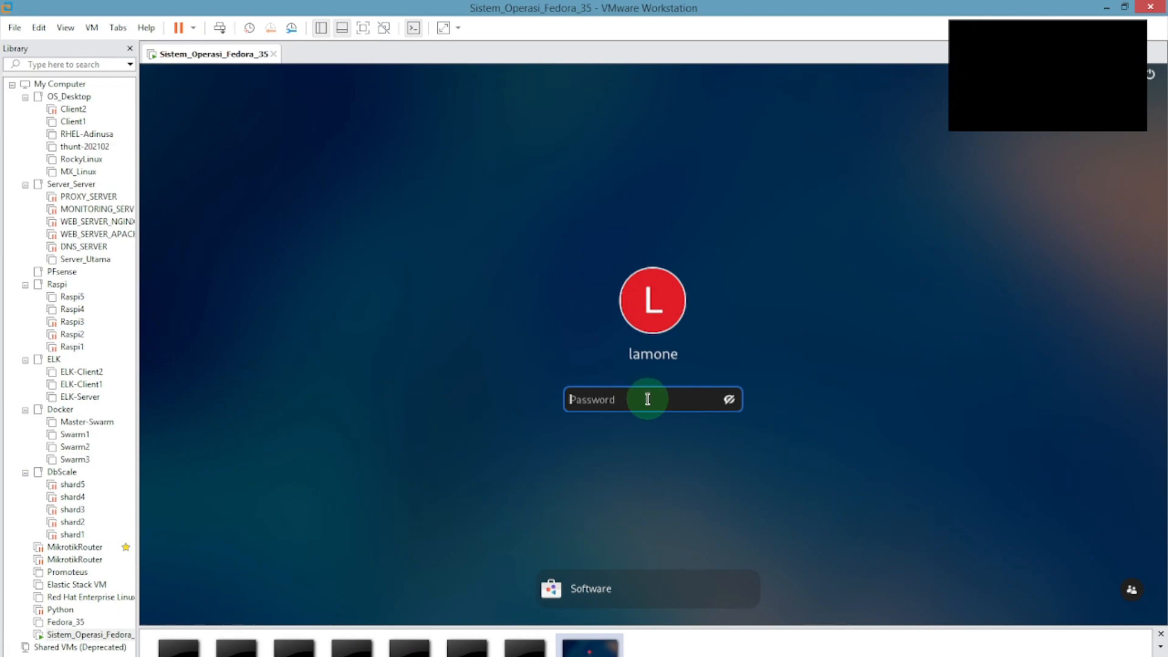
Unlock the Fedora guest by entering the user's password.
type("••••••")
key("Return")
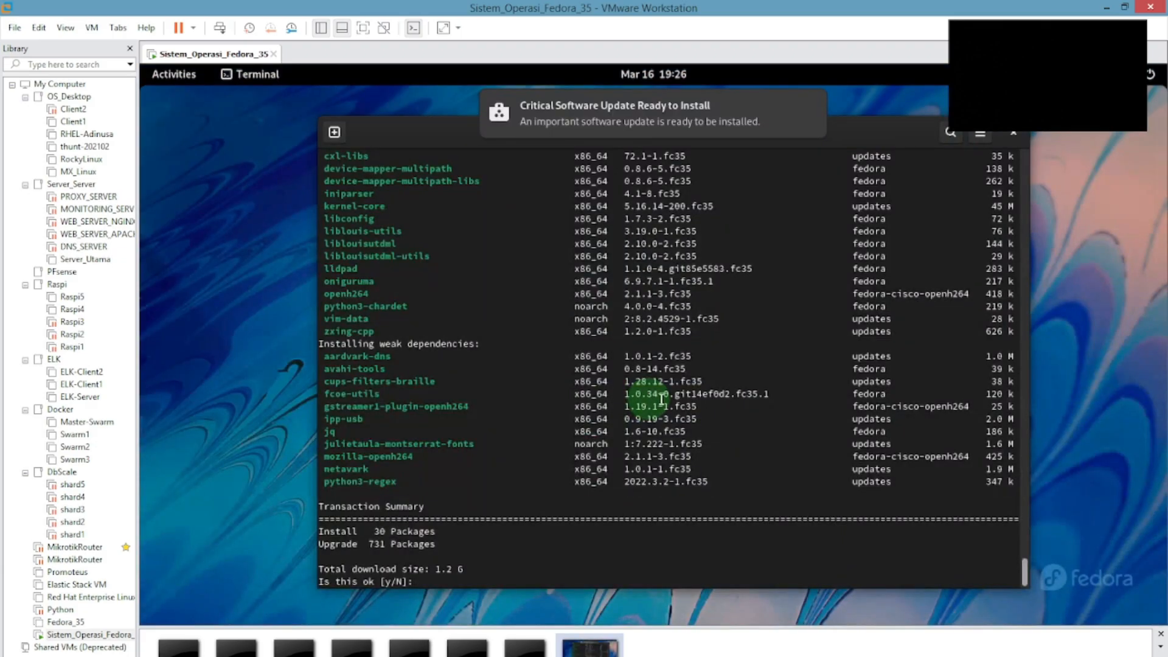
Answer y to install 30 and upgrade 731 packages totalling 1.2 G.
type("y")
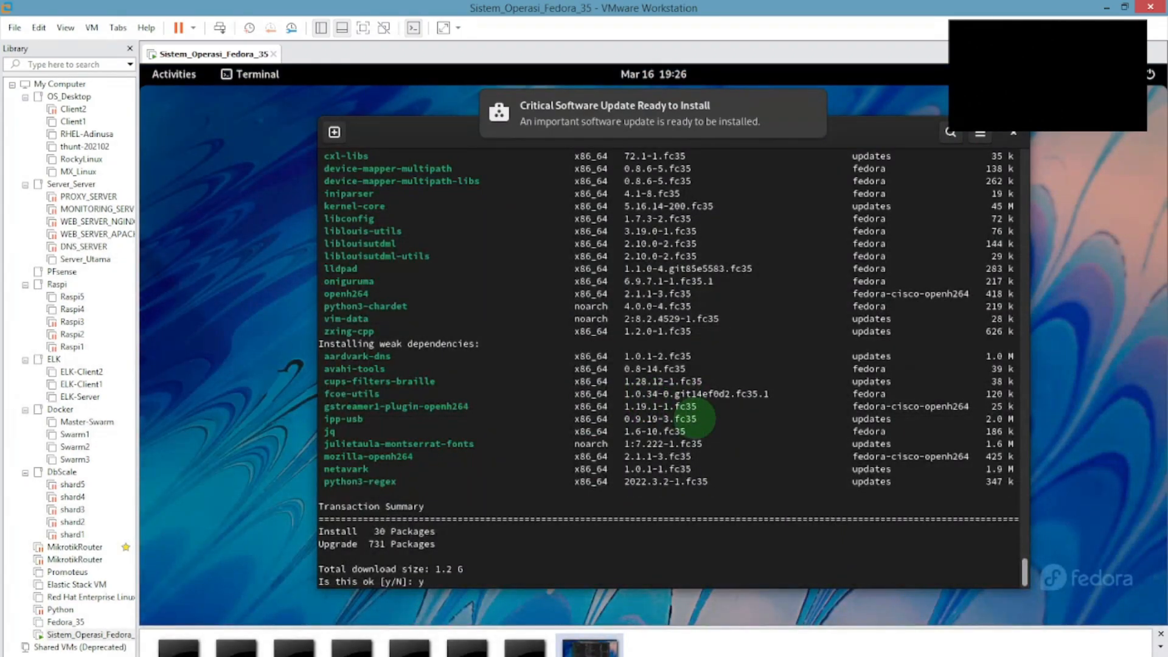
key("Return")
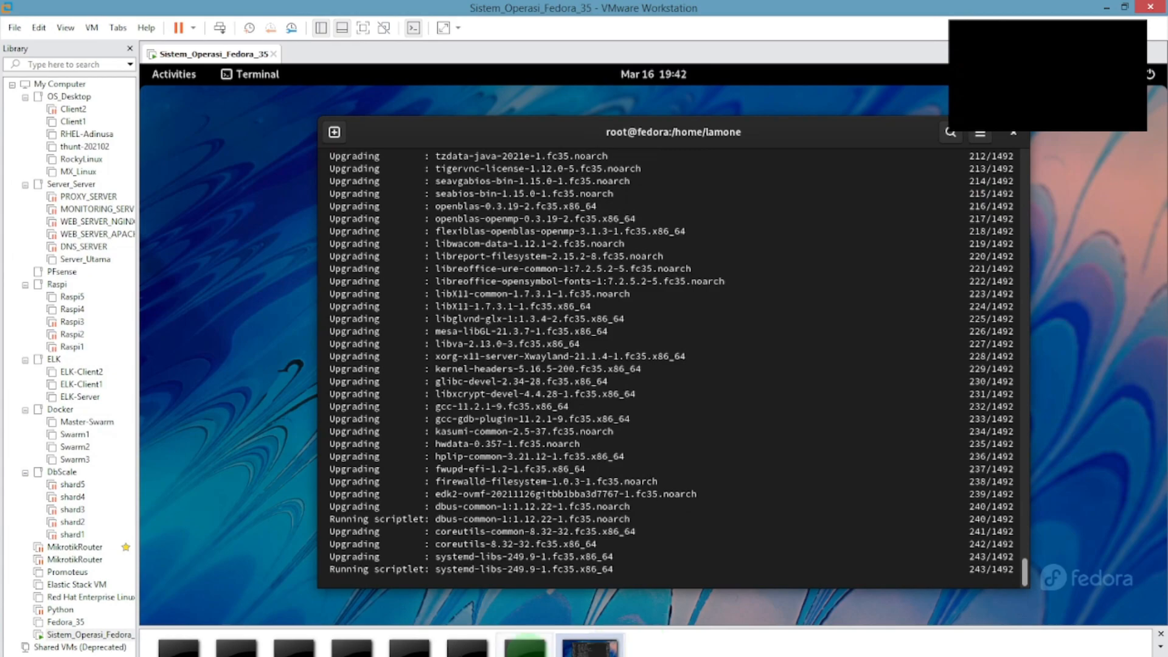
Glance at the YouTube video, then stop the OBS screen recording.
left_click(292, 655)
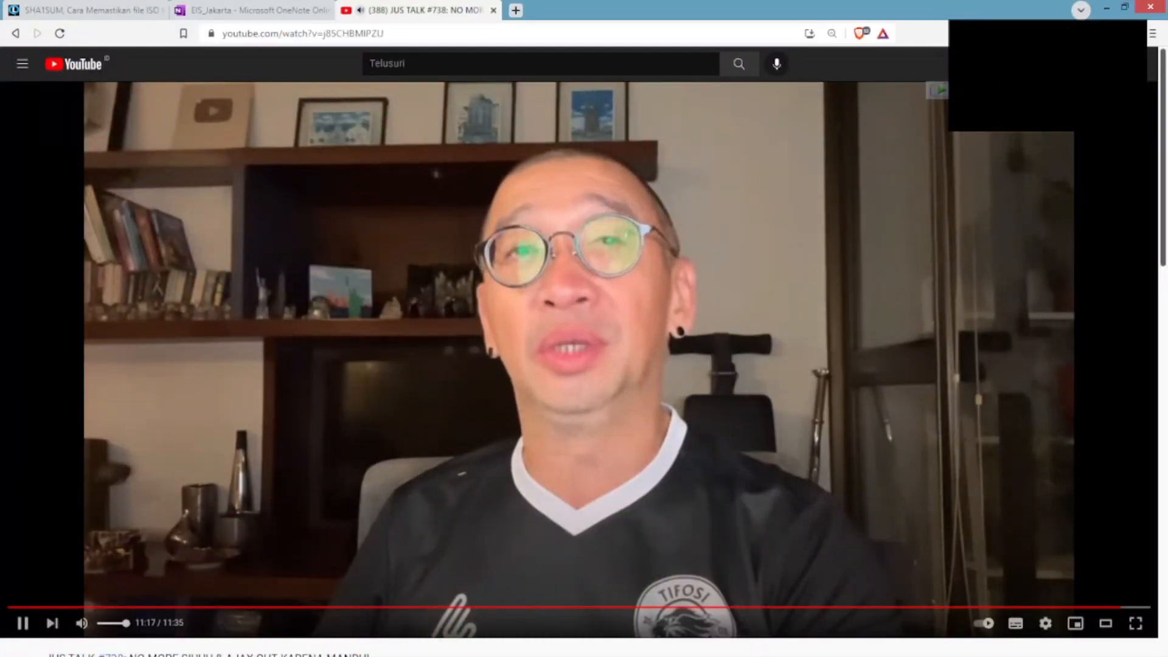
left_click(377, 655)
left_click(992, 508)
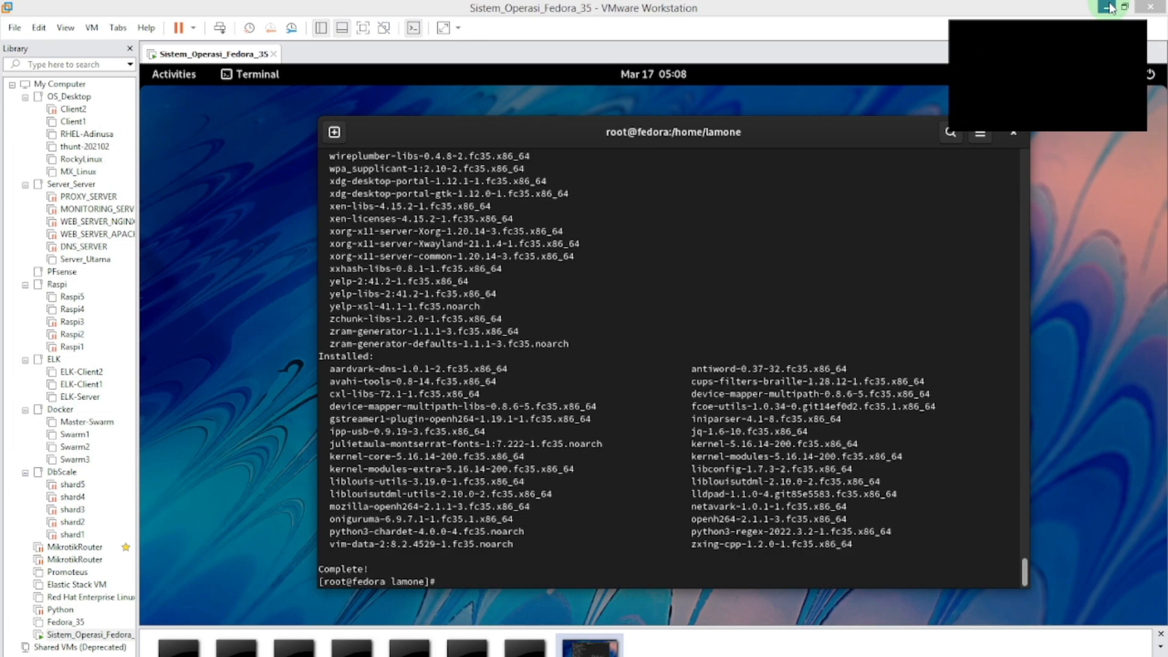
Try yum clean and yum autoclean, then clear all cached data with yum clean all.
left_click(880, 265)
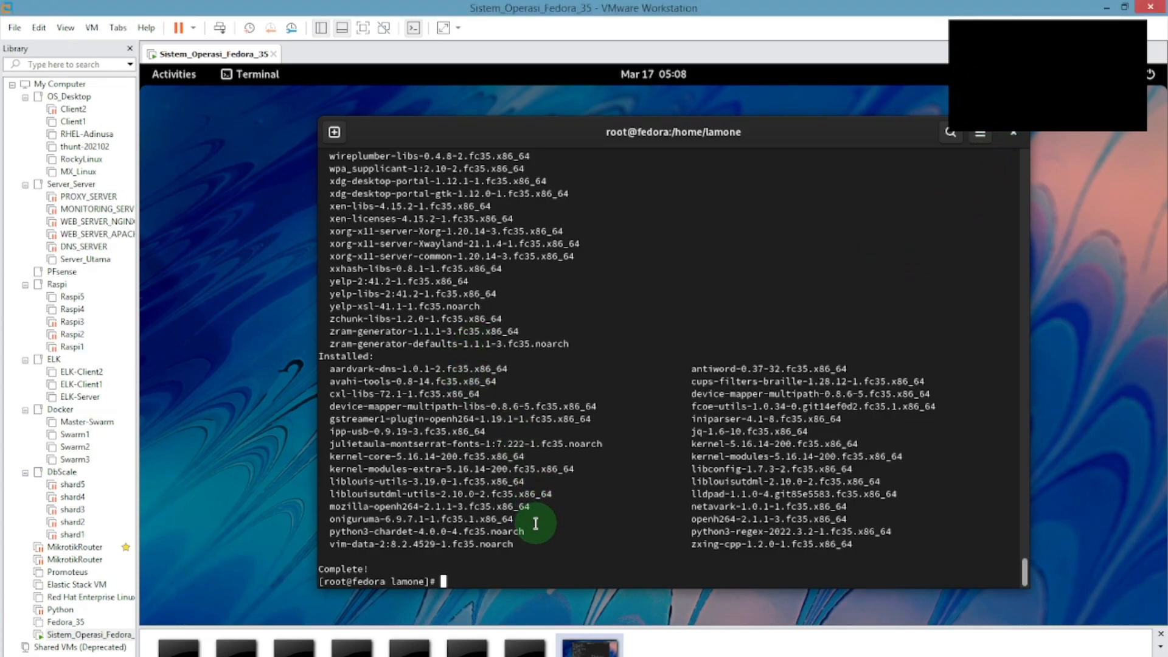
type("yum clean")
key("Return")
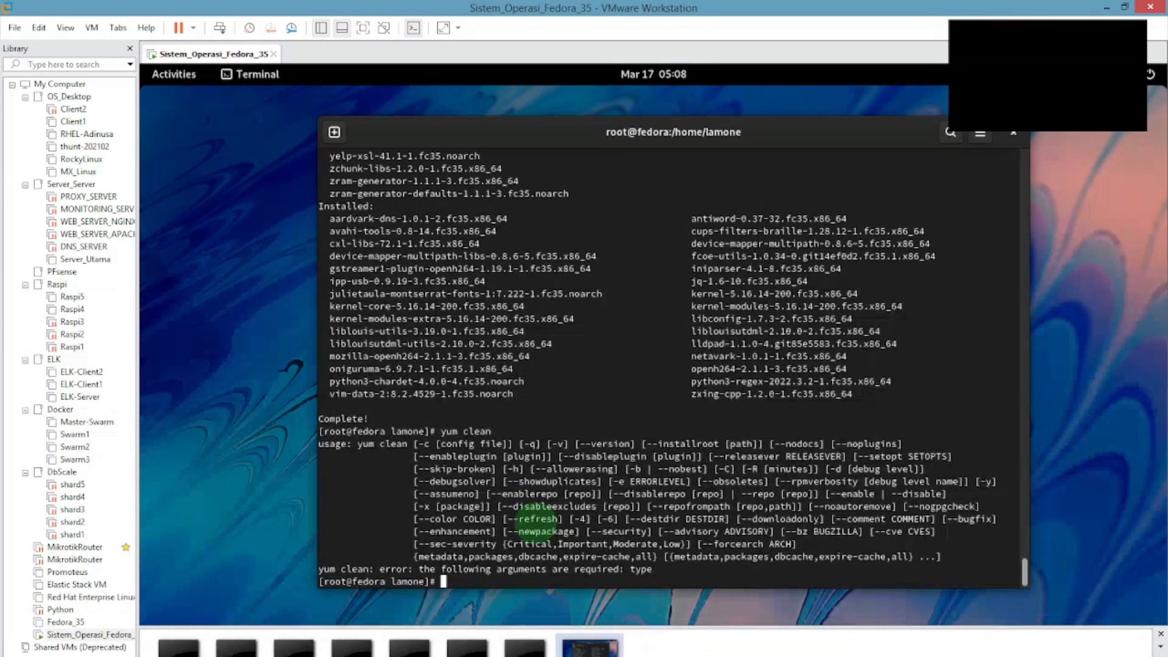
type("yum autoclean")
key("Return")
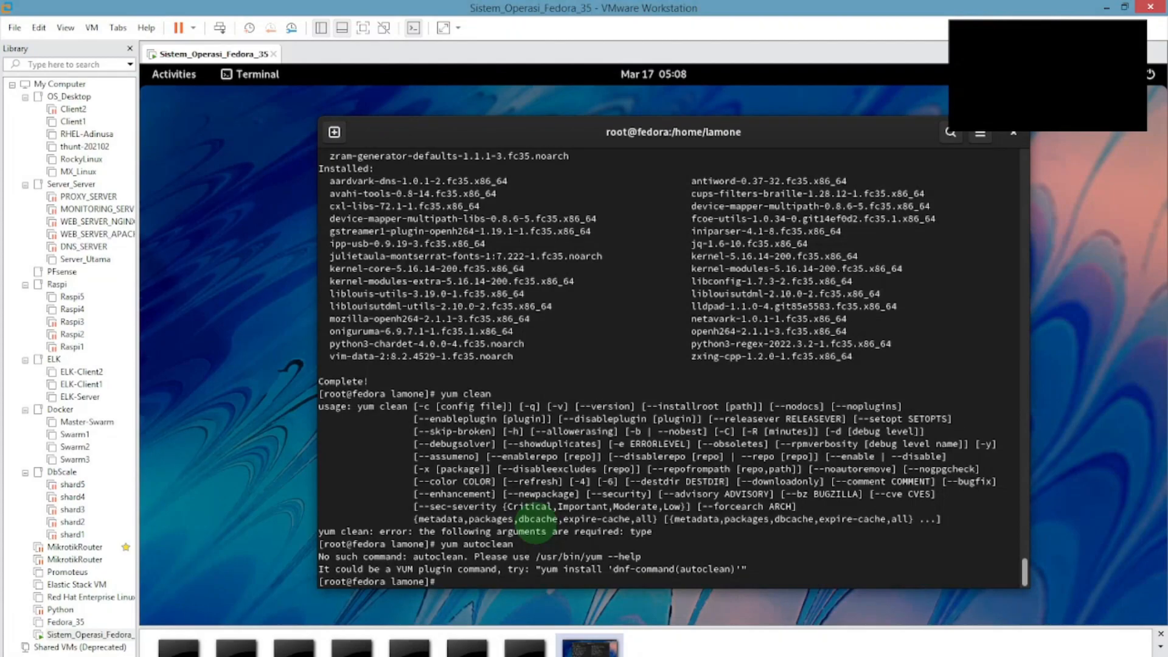
key("Return")
key("Return")
key("Return")
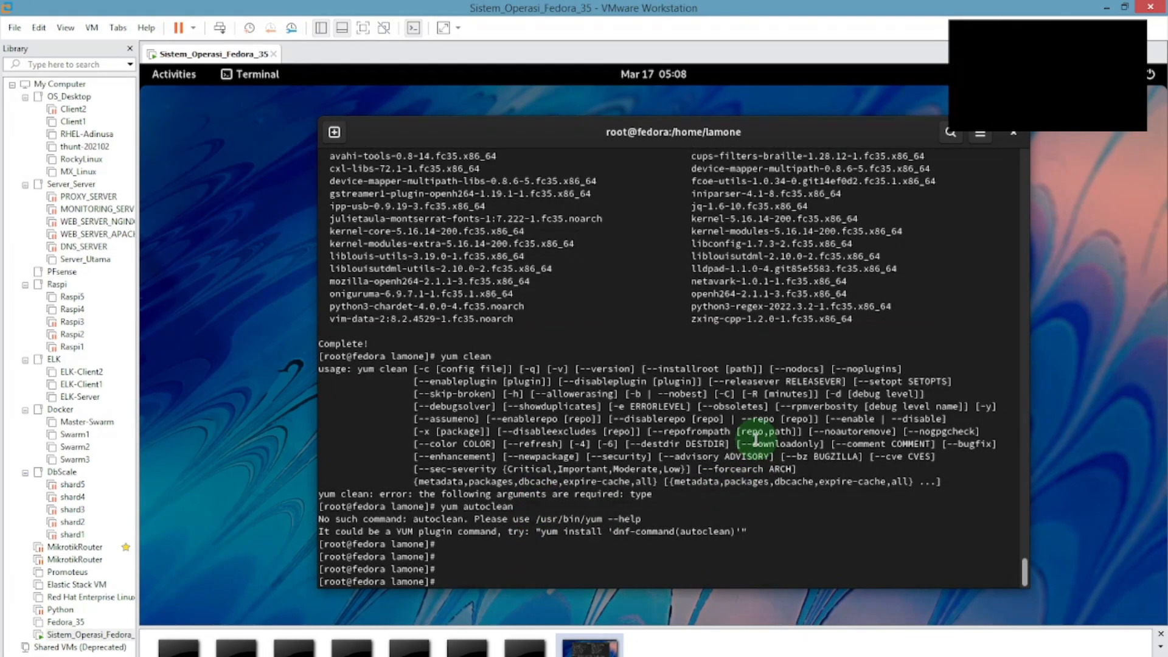
type("yum clean all")
key("Return")
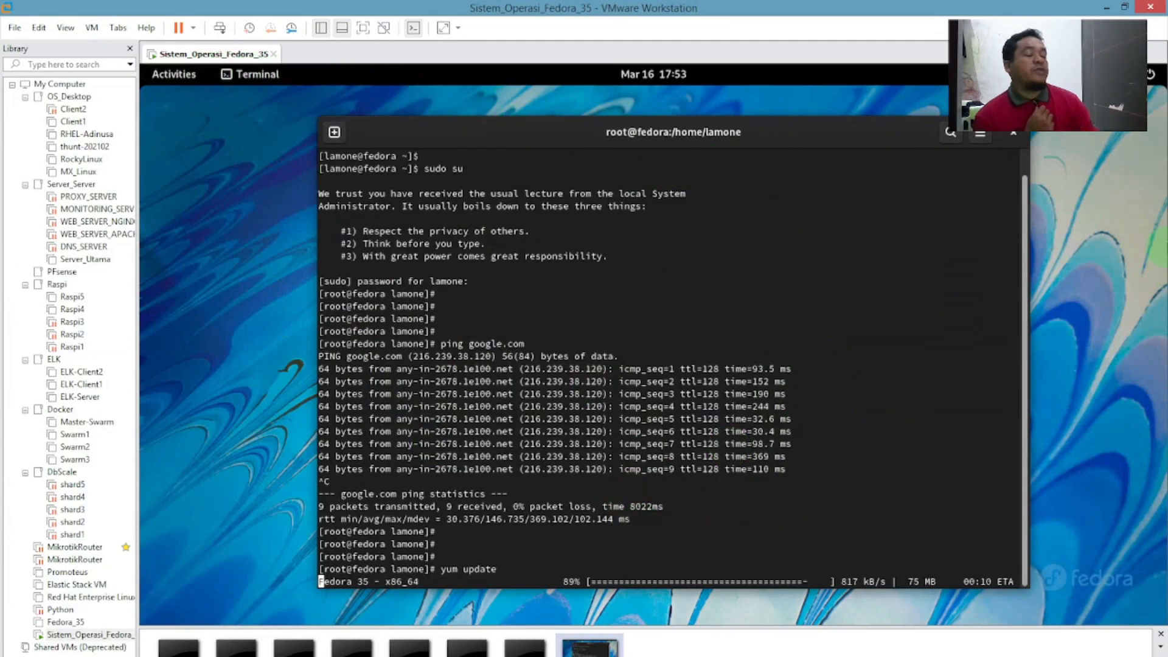
Inspect the Sistem_Operasi_Fedora_35 folder's VM files on E:\VMware, then go back to VMware.
left_click(1105, 7)
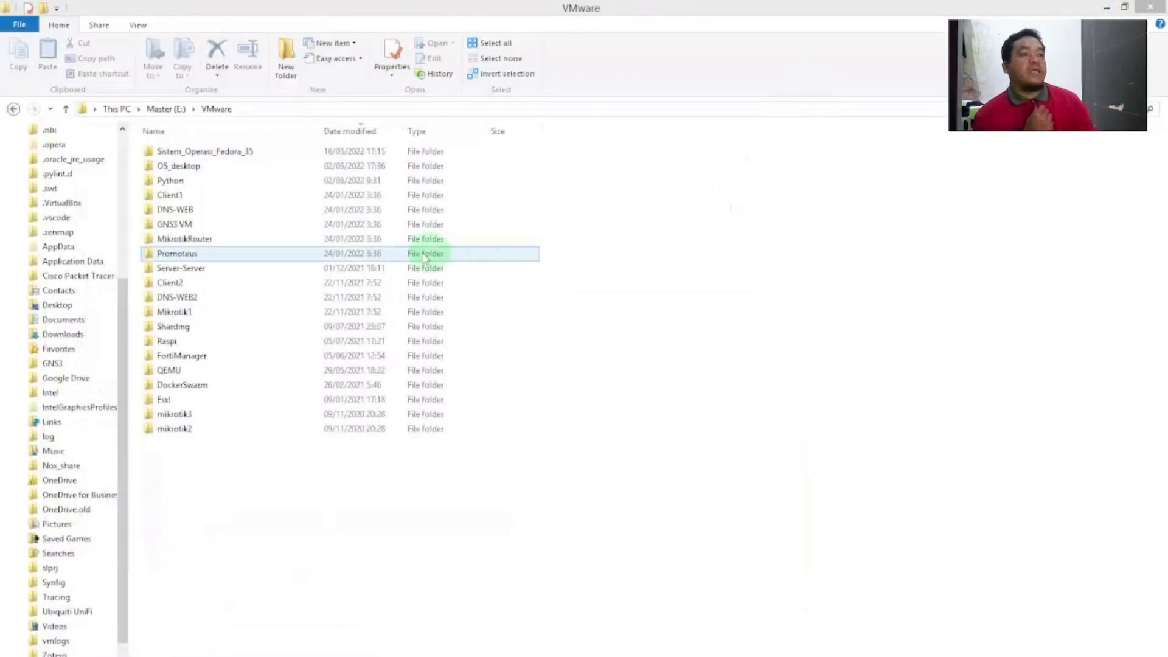
double_click(249, 153)
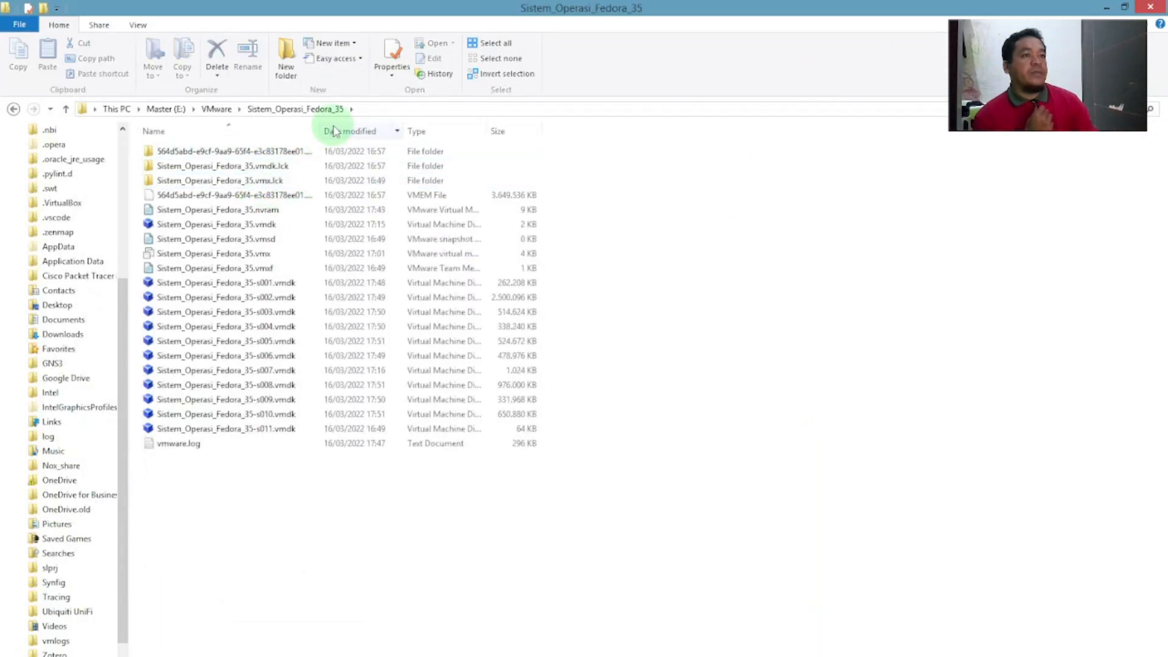
left_click(210, 109)
right_click(227, 153)
left_click(315, 486)
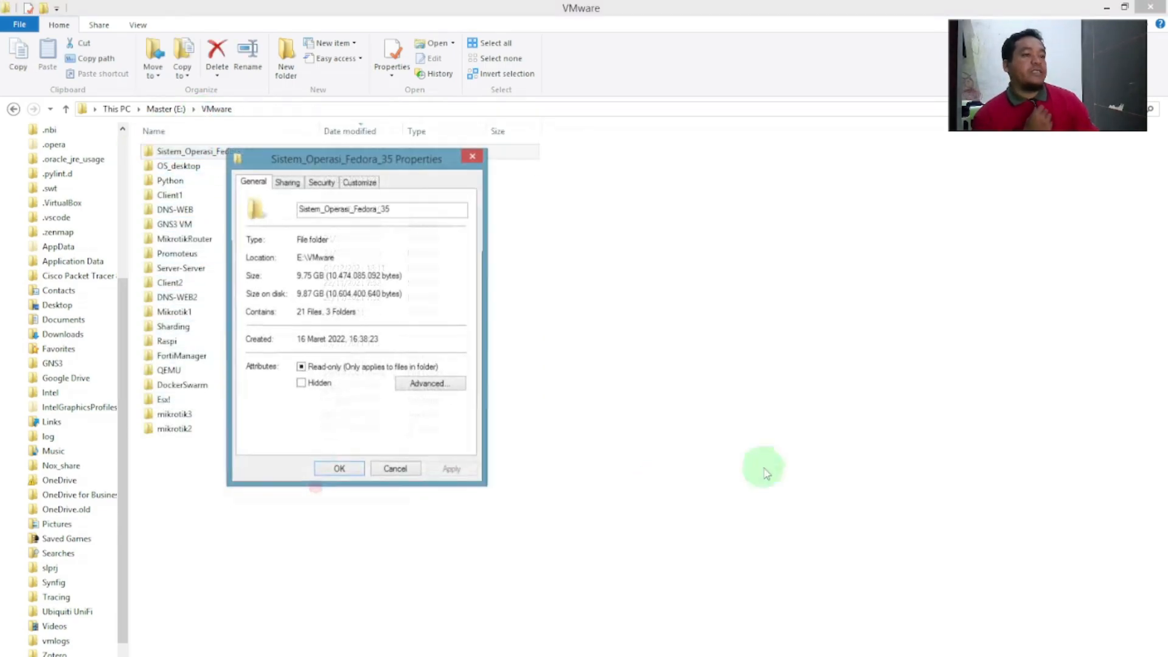
left_click_drag(341, 160, 711, 149)
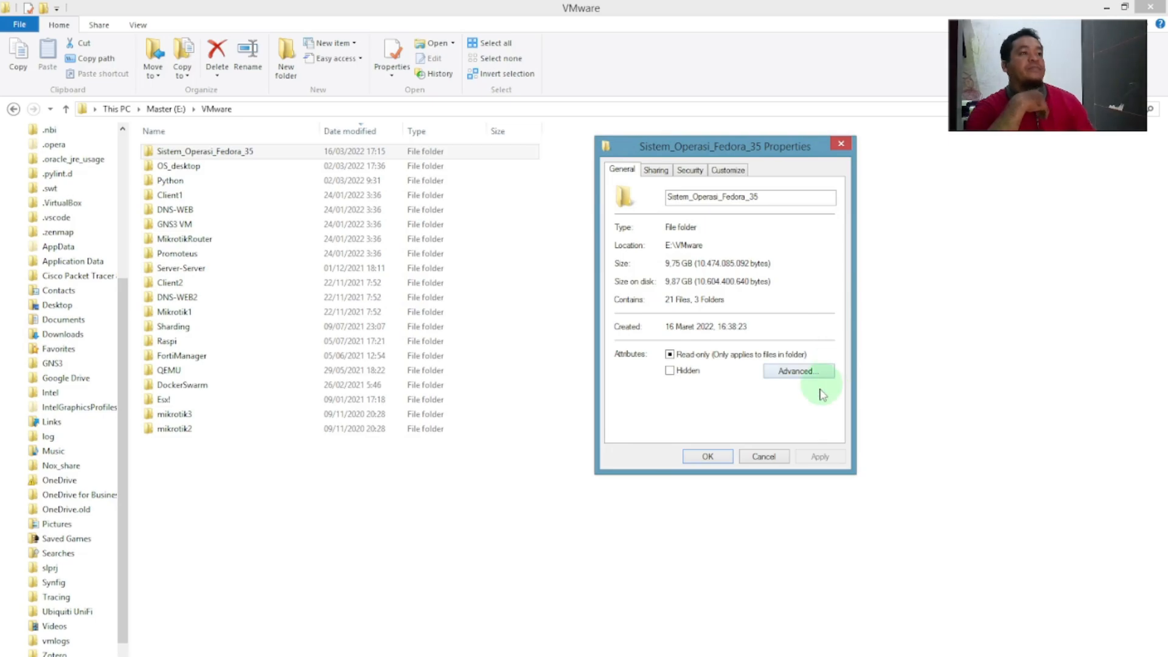
left_click(759, 457)
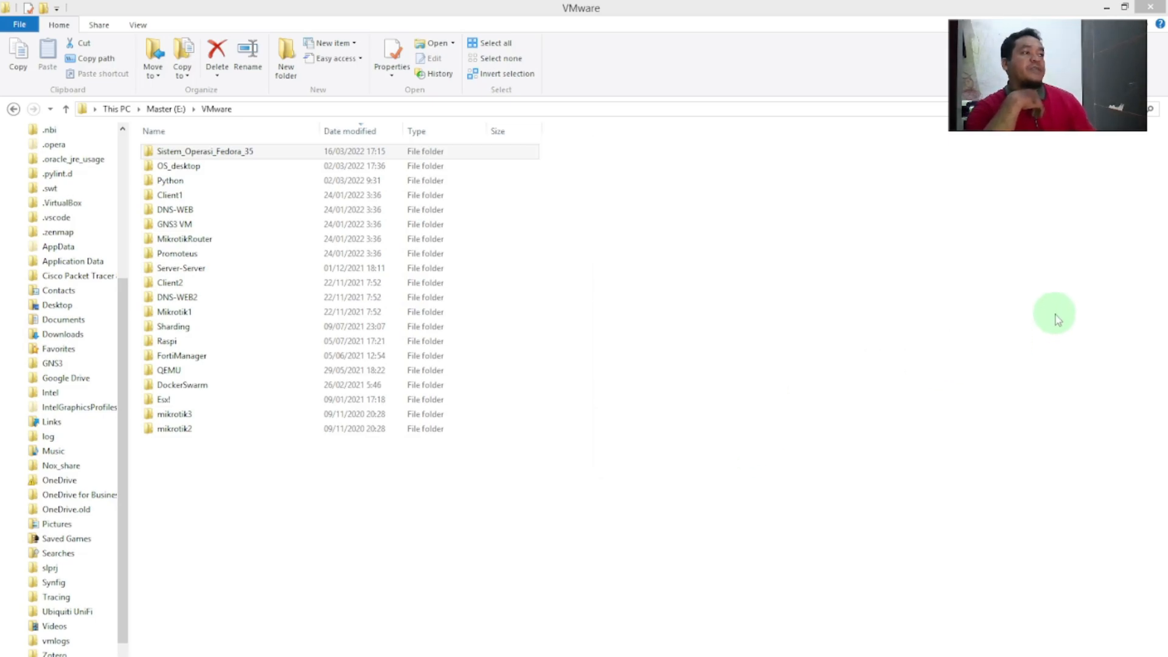